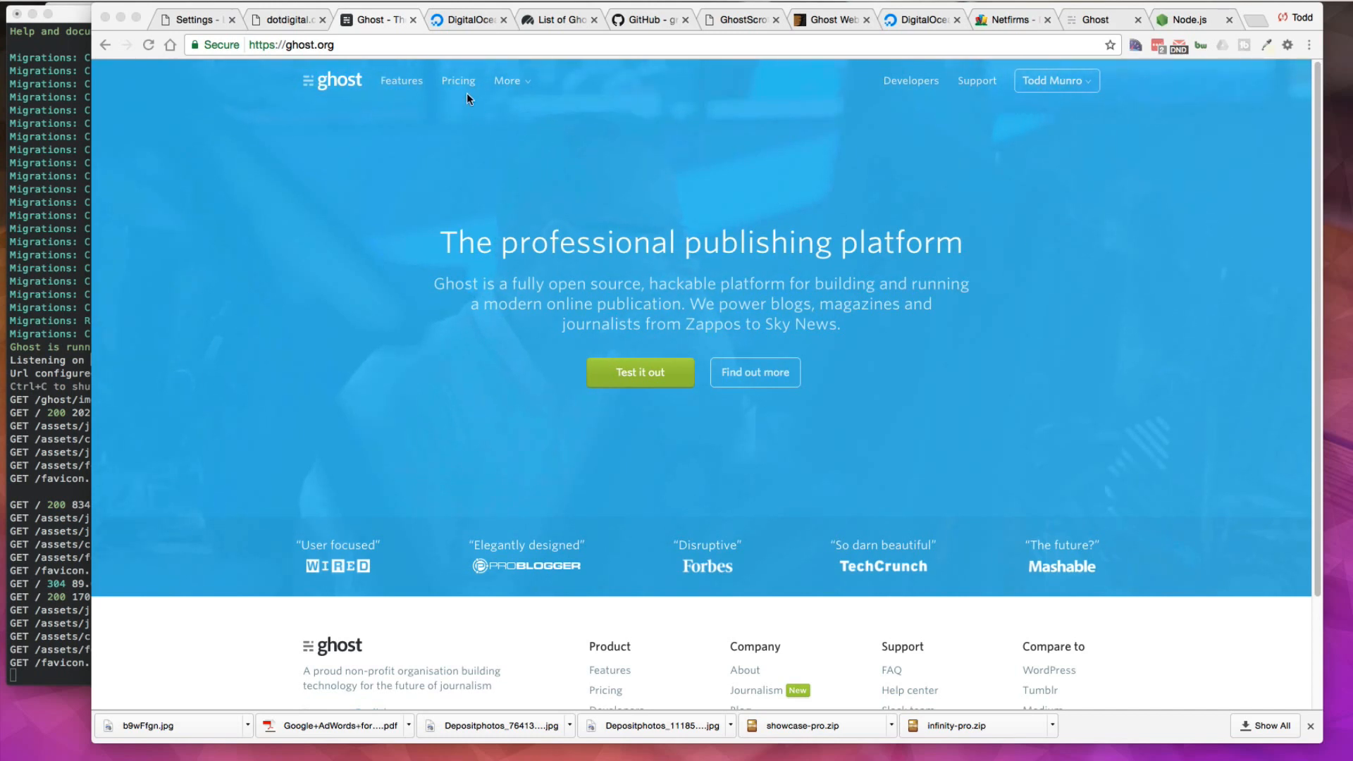
# Step: Review the Ghost pricing plans and open the account page
pyautogui.click(451, 80)
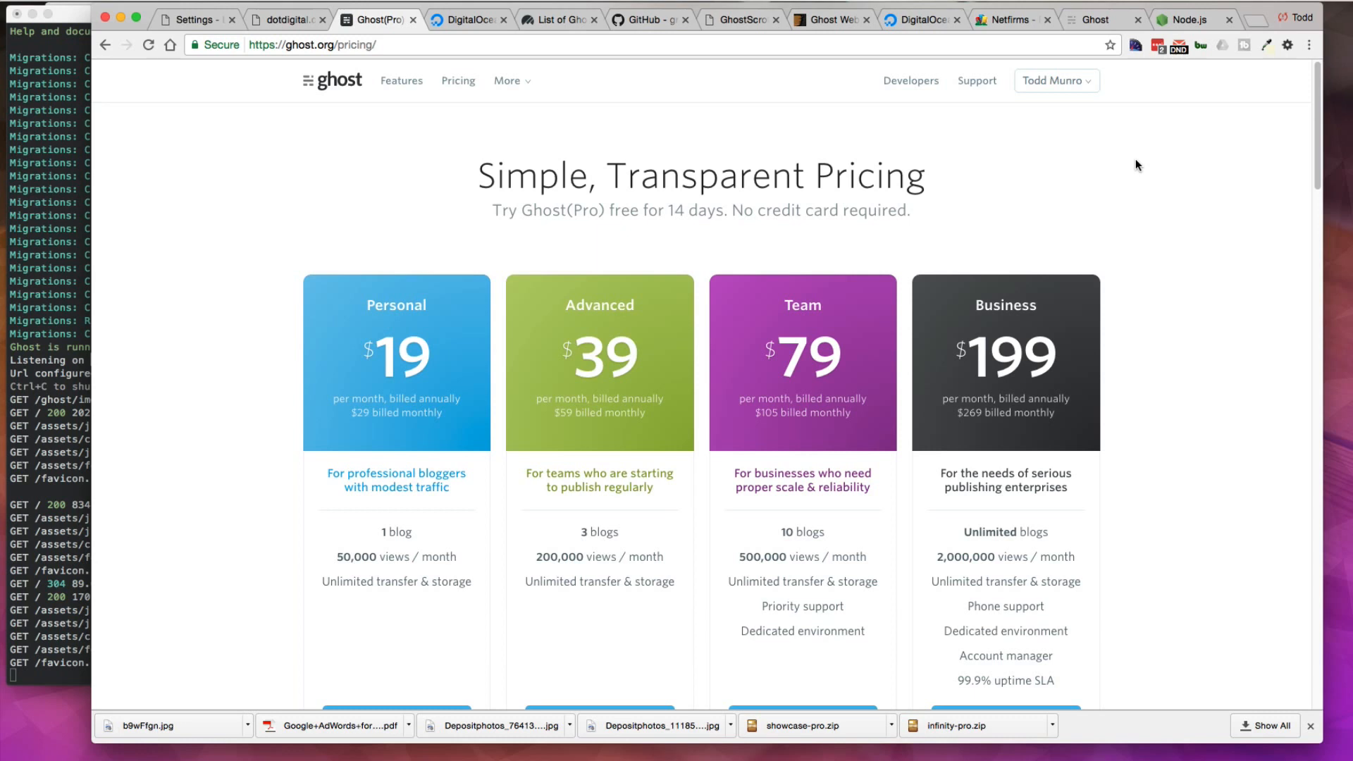
pyautogui.click(1068, 86)
pyautogui.click(1027, 149)
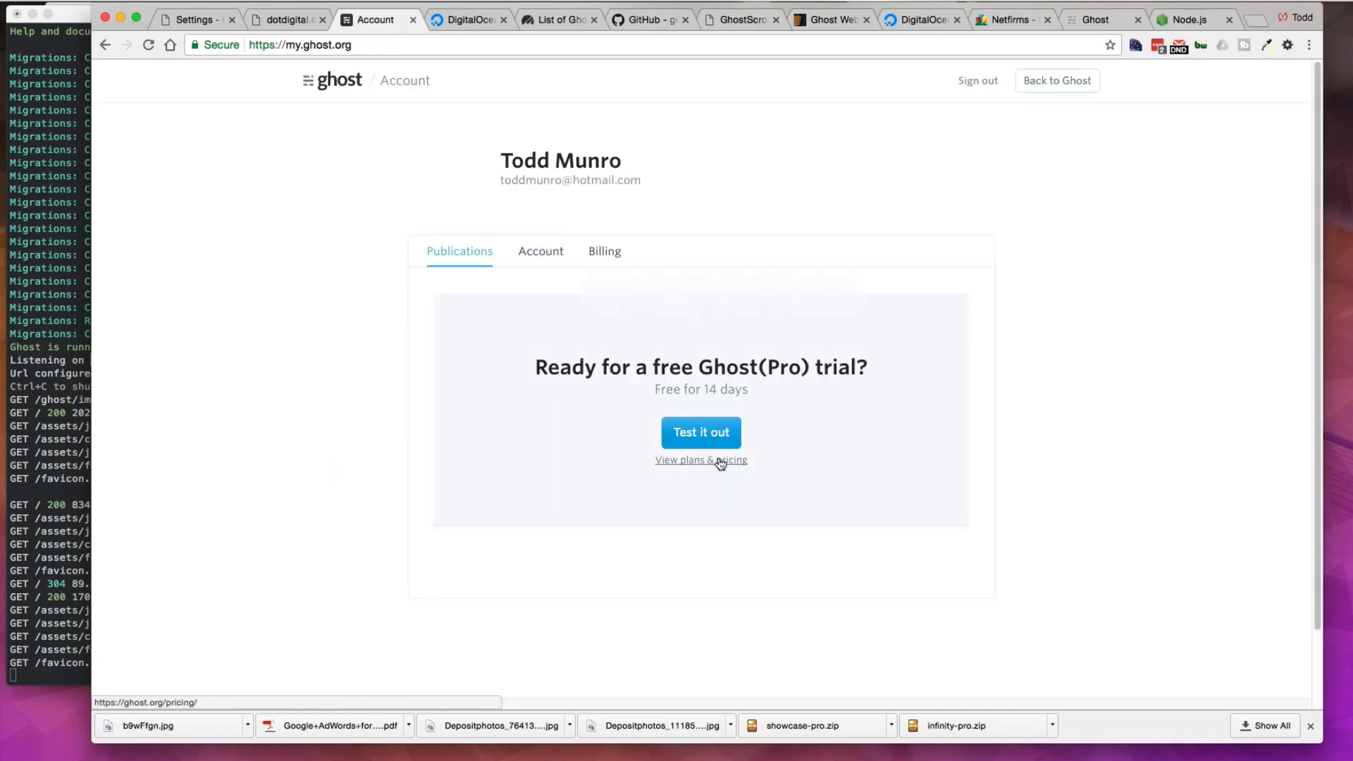
# Step: Start a free Ghost(Pro) trial with the blog title testghost
pyautogui.click(693, 438)
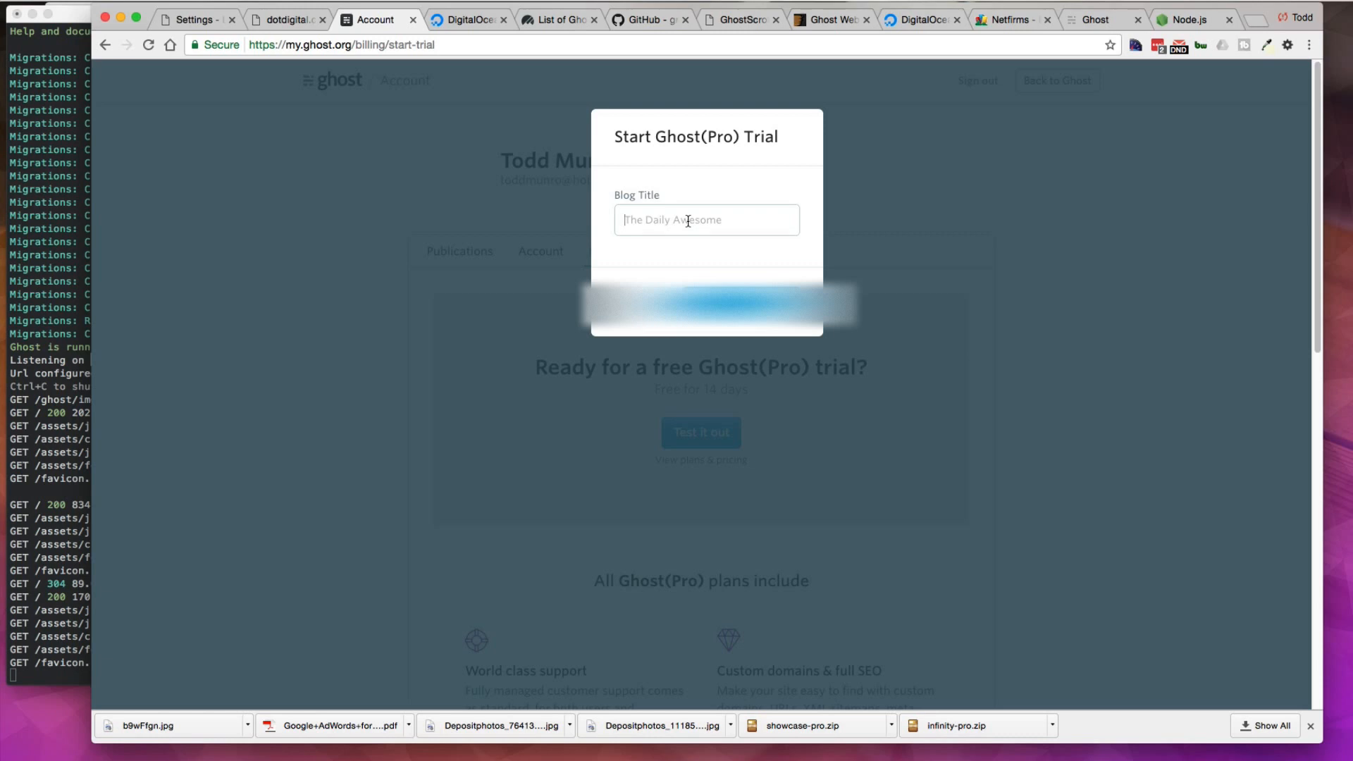
pyautogui.write('testghost')
pyautogui.click(1090, 346)
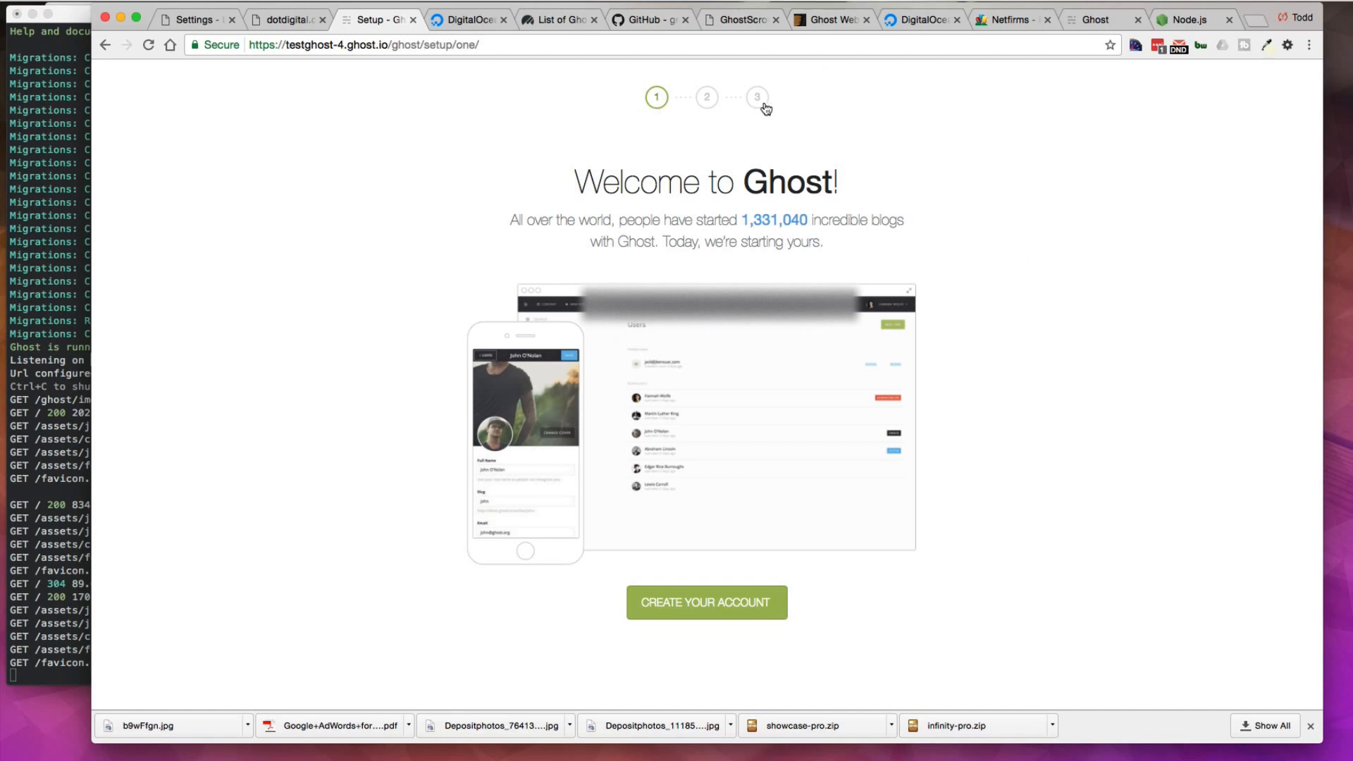
# Step: Begin creating the blog account and enter your full name
pyautogui.click(706, 609)
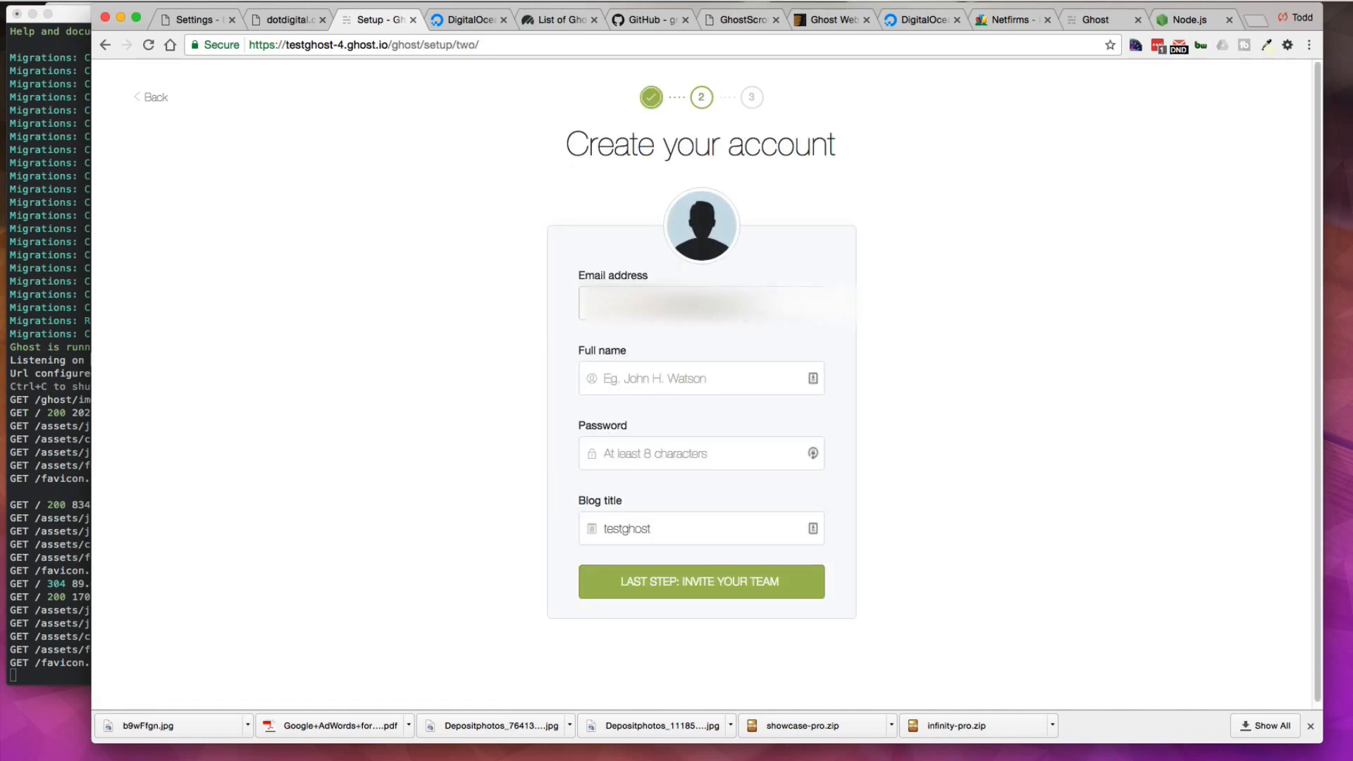
pyautogui.click(711, 380)
pyautogui.write('Todd')
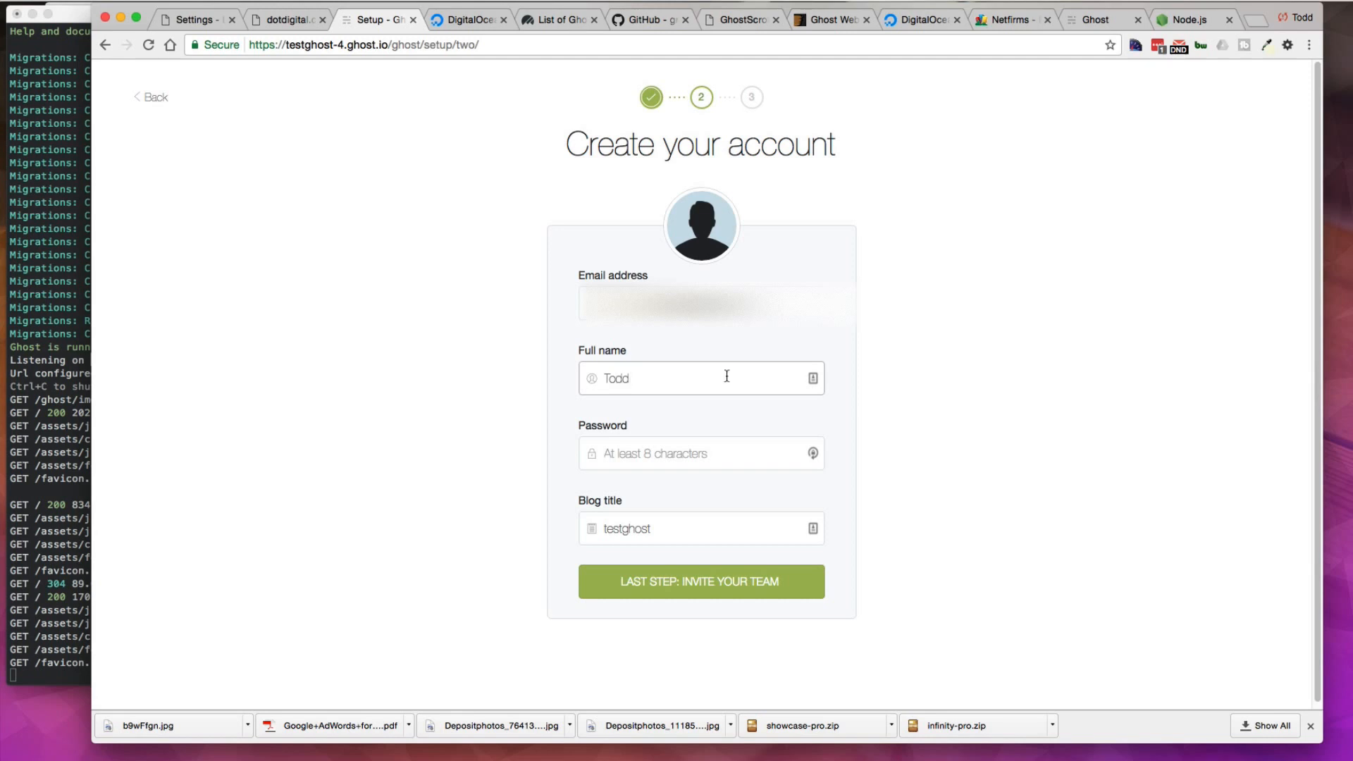
# Step: Enter the account password and continue to the team invitation step
pyautogui.click(699, 461)
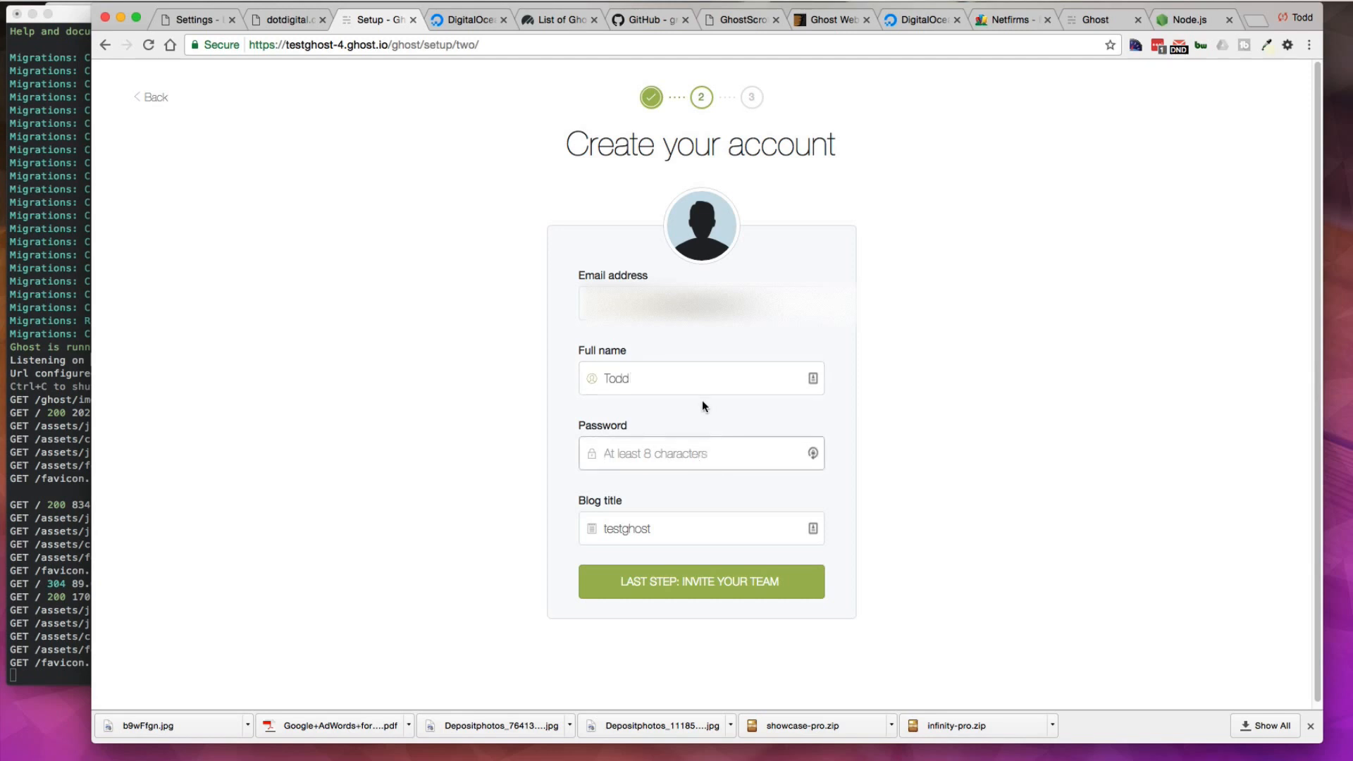
pyautogui.click(811, 455)
pyautogui.click(696, 555)
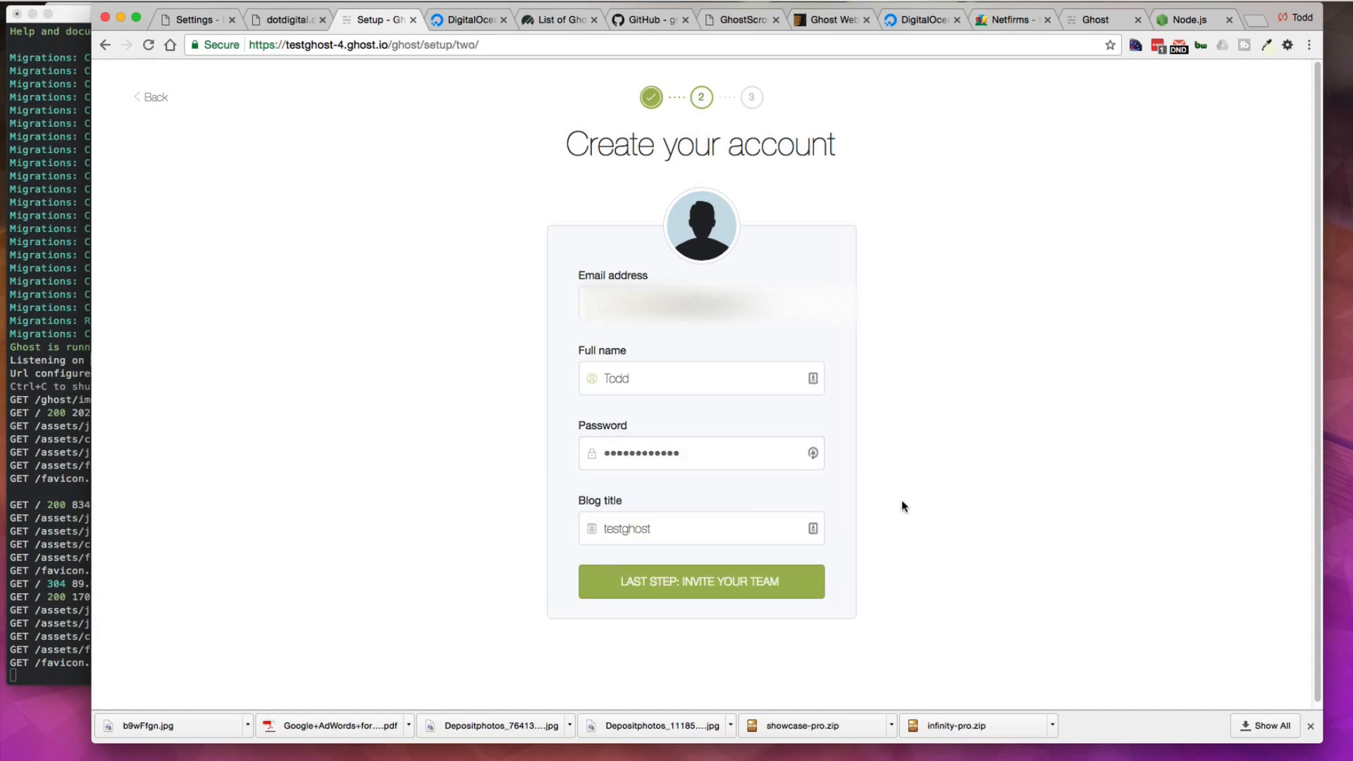
pyautogui.click(733, 576)
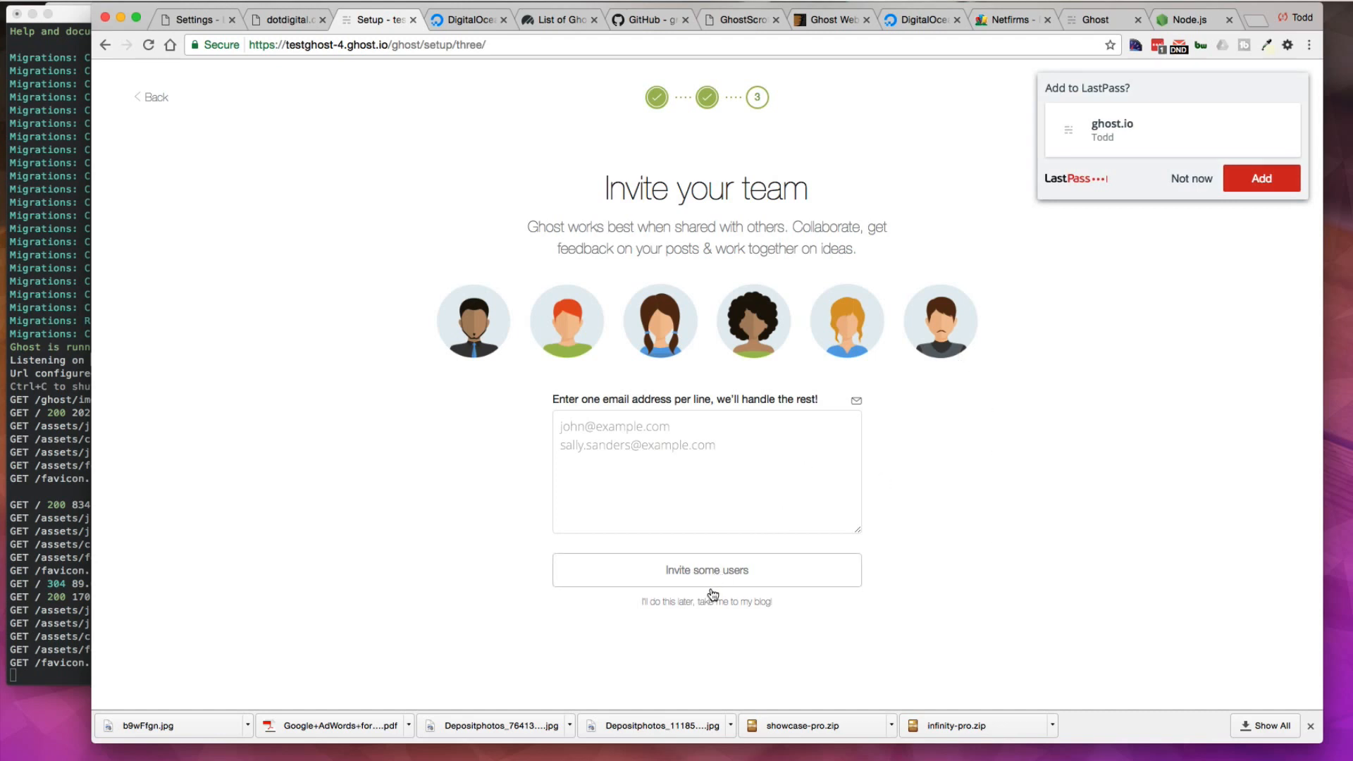
# Step: Skip inviting the team, go to the blog admin, and save the login to LastPass
pyautogui.click(901, 604)
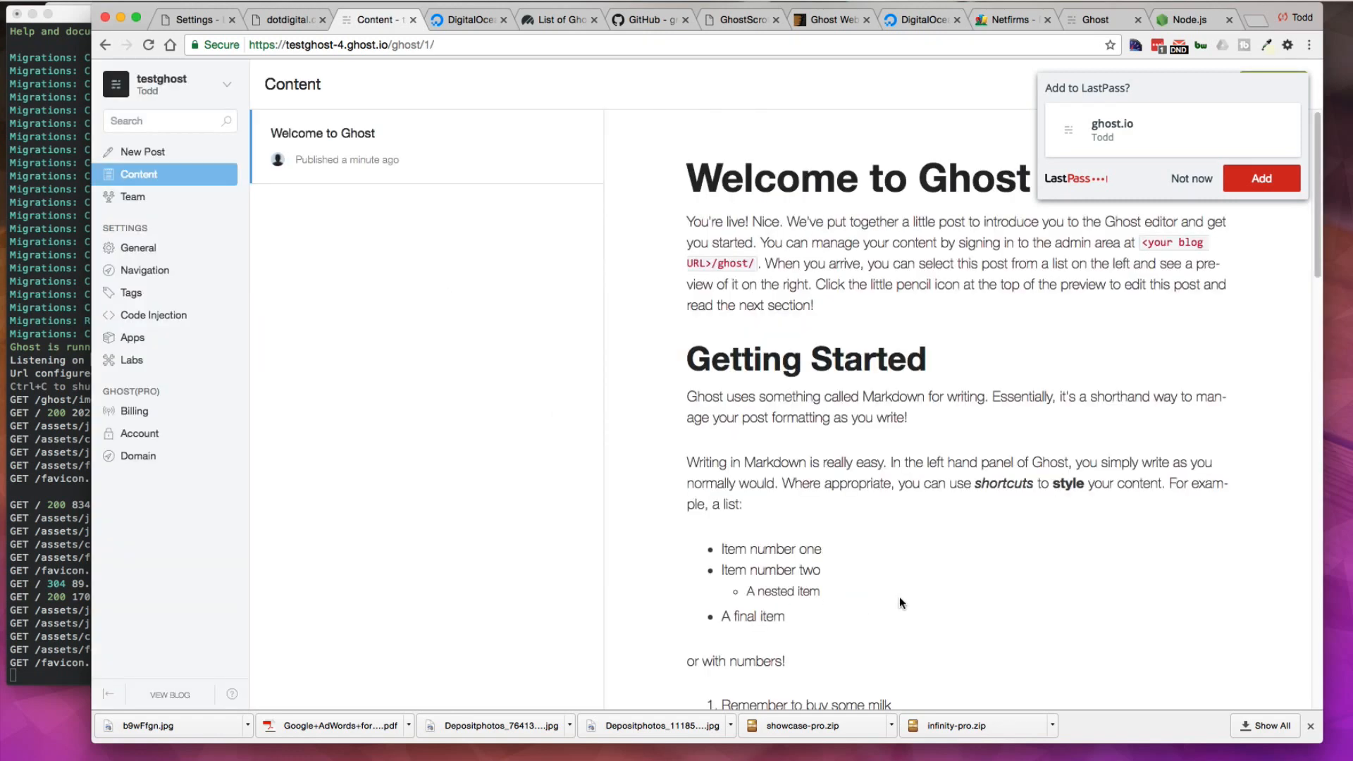
pyautogui.click(1259, 178)
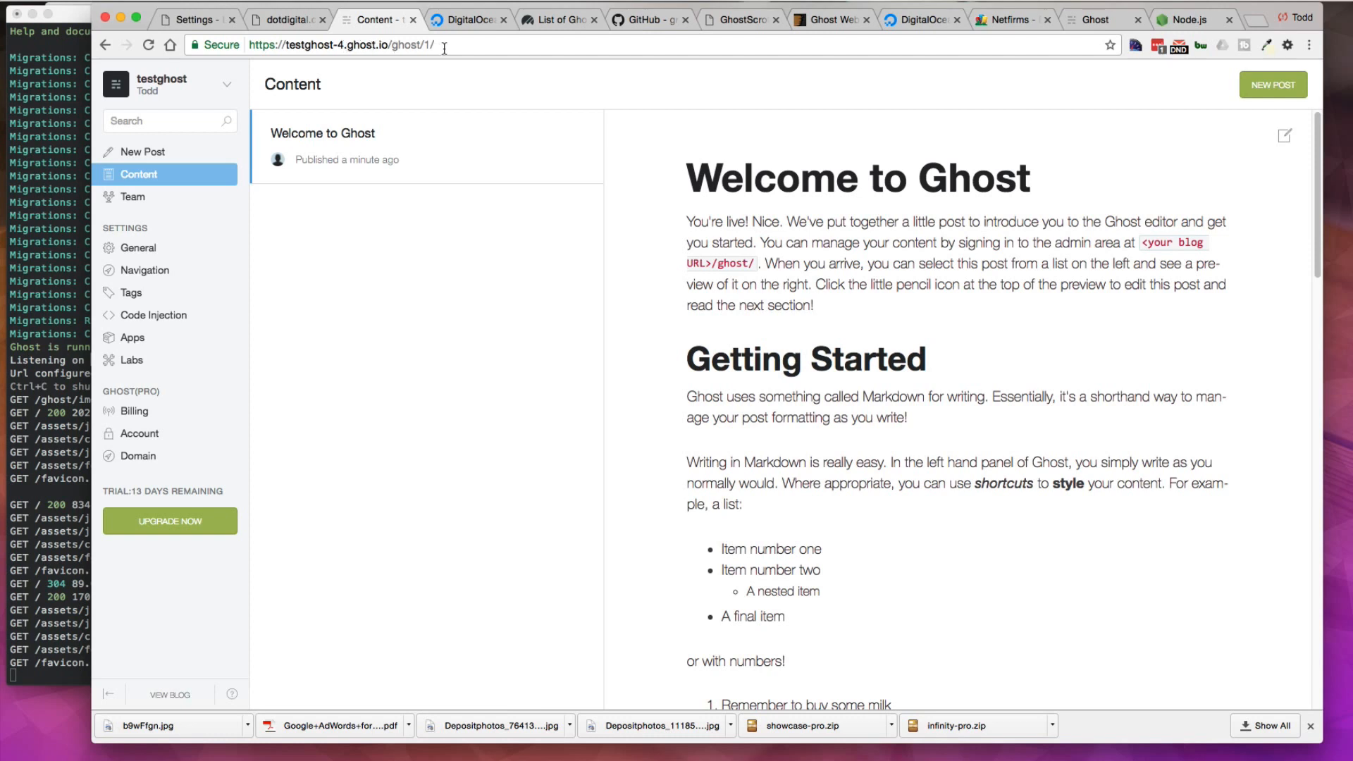
# Step: Examine the admin address, view the published blog with its menu, and return to the admin
pyautogui.moveTo(444, 48); pyautogui.dragTo(257, 43)
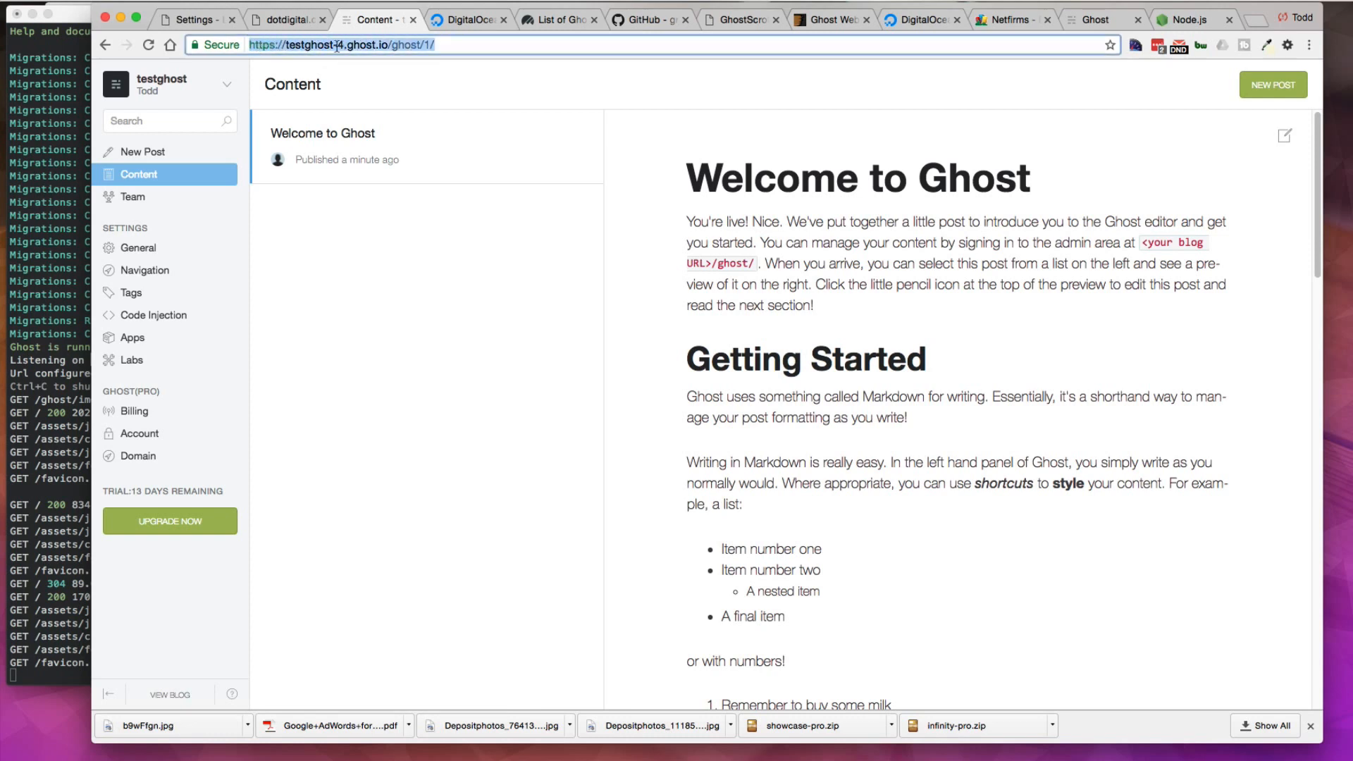
pyautogui.moveTo(263, 46); pyautogui.dragTo(364, 46)
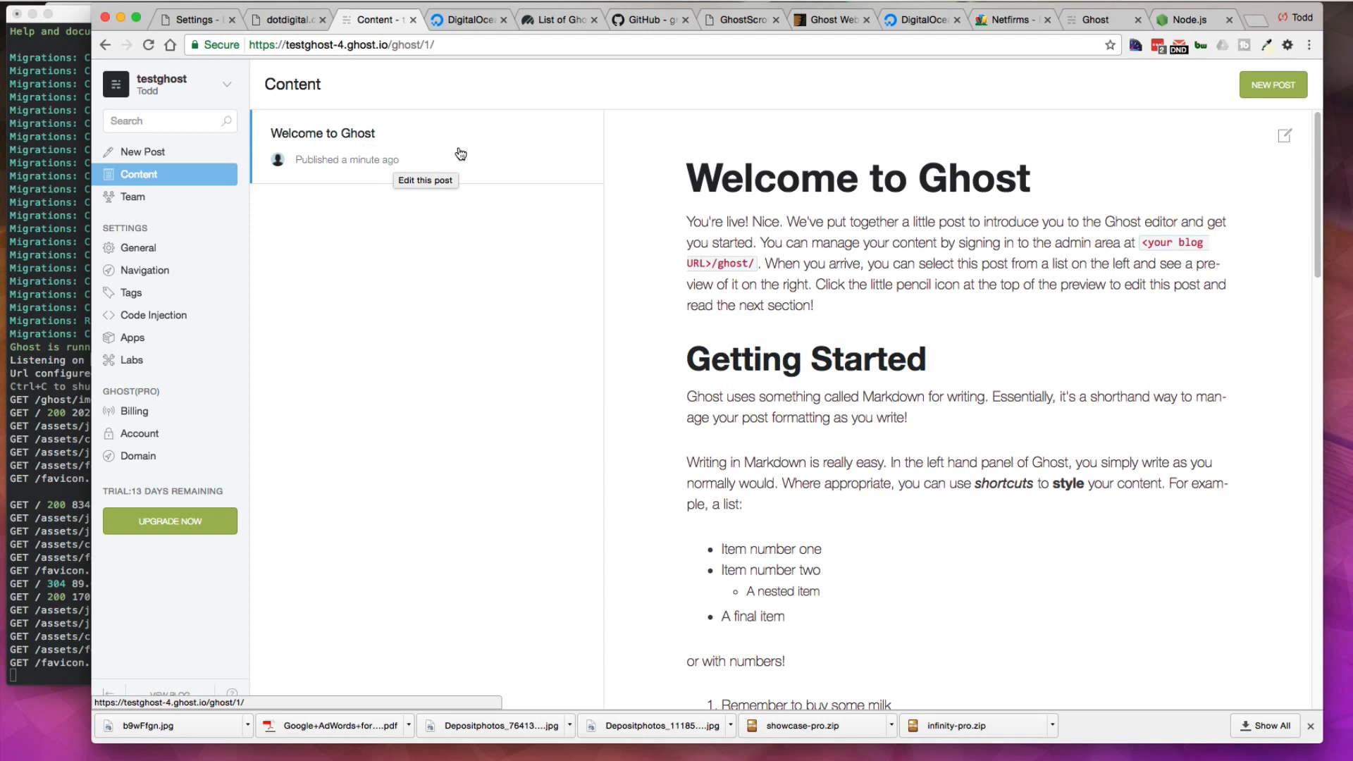
pyautogui.click(175, 694)
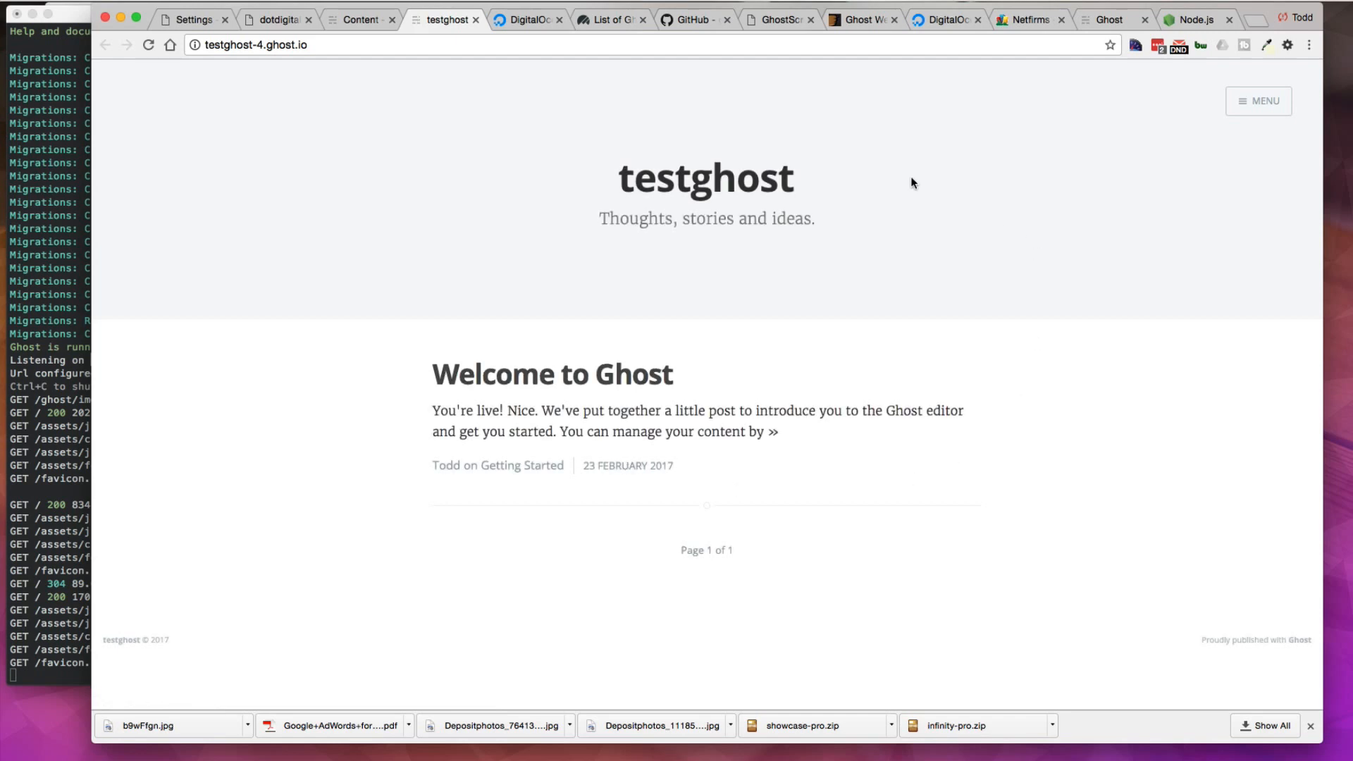
pyautogui.click(1243, 103)
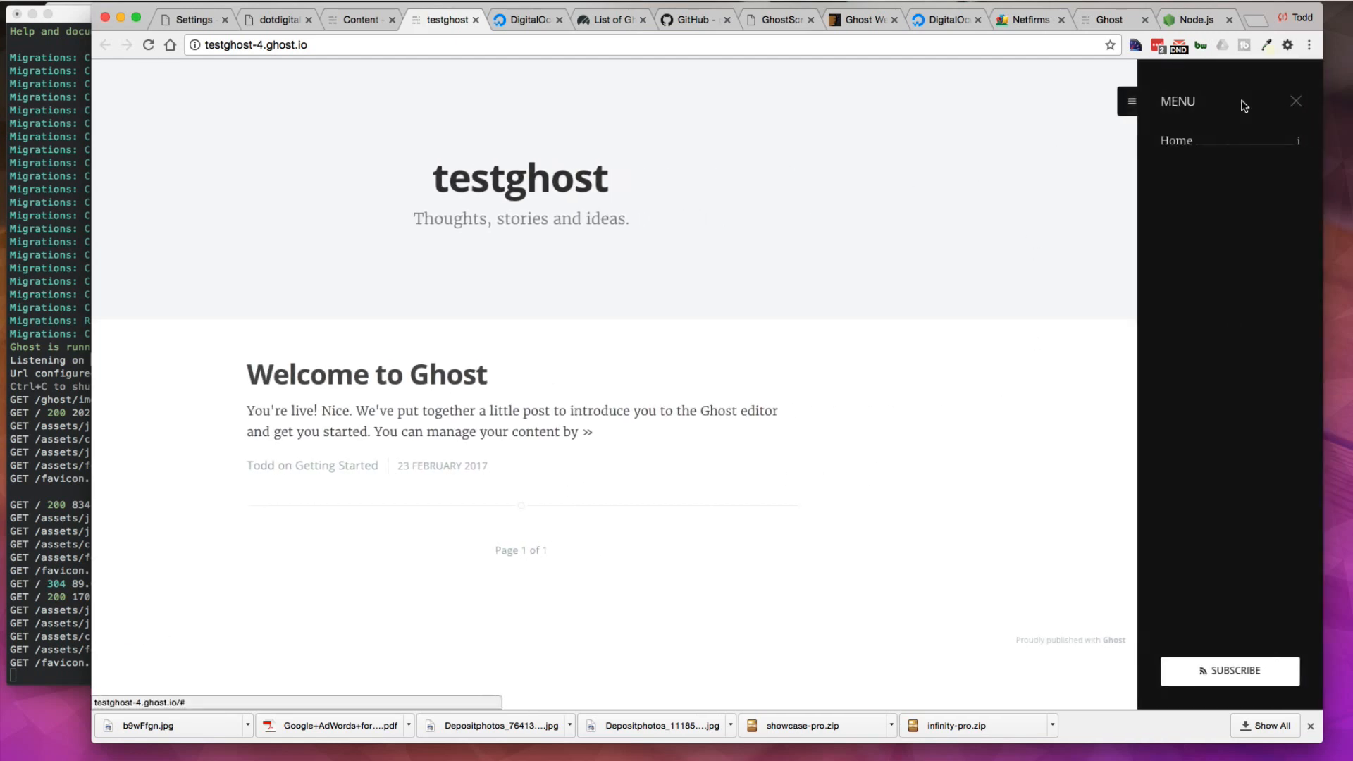
pyautogui.click(1132, 101)
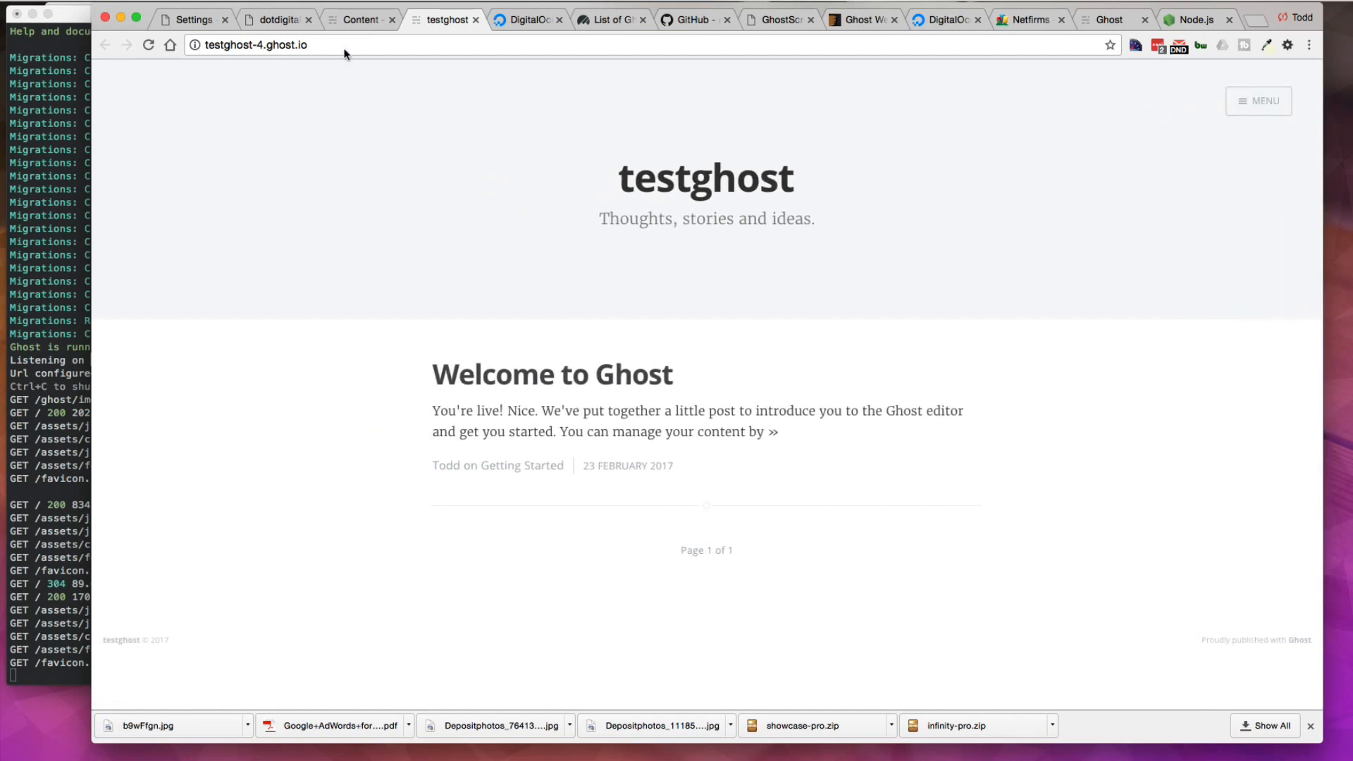
pyautogui.click(350, 18)
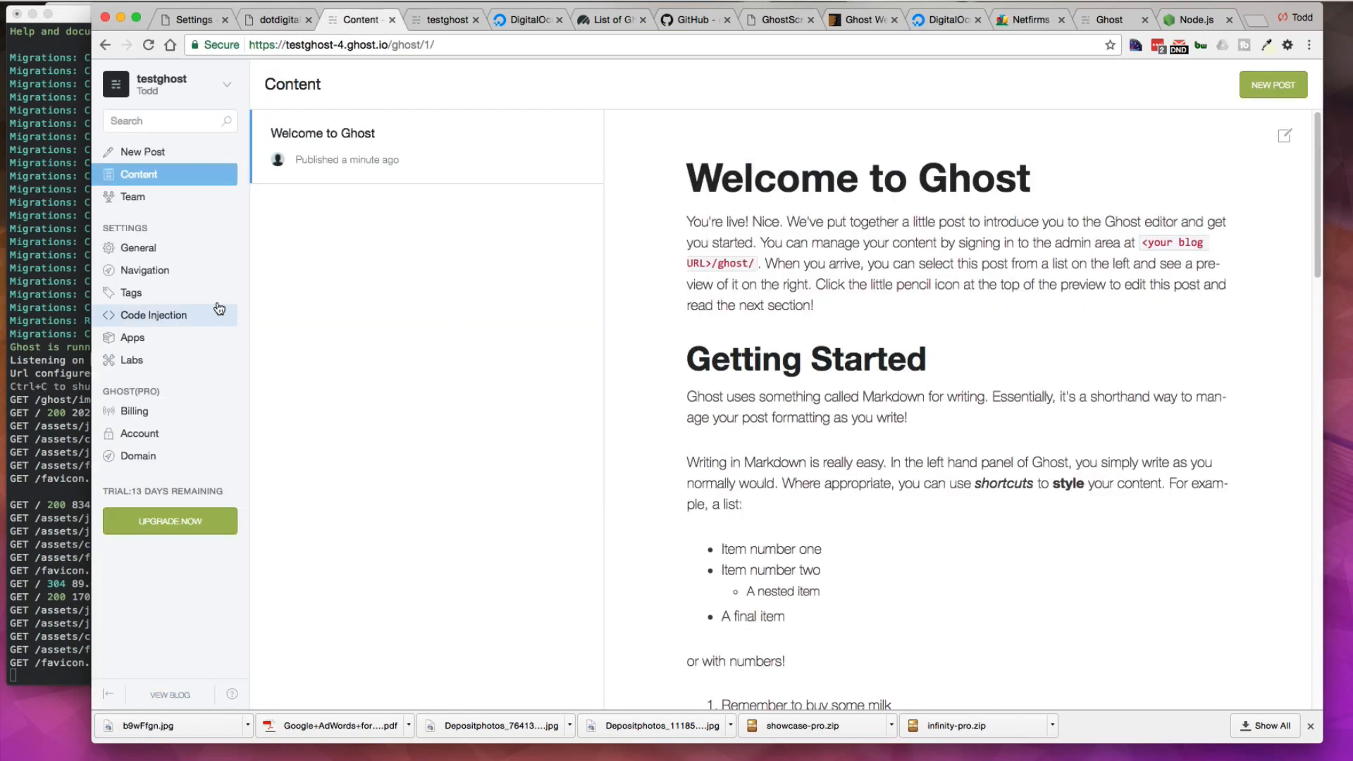
# Step: Browse the admin sections and examine the General settings down to the Themes section
pyautogui.click(144, 153)
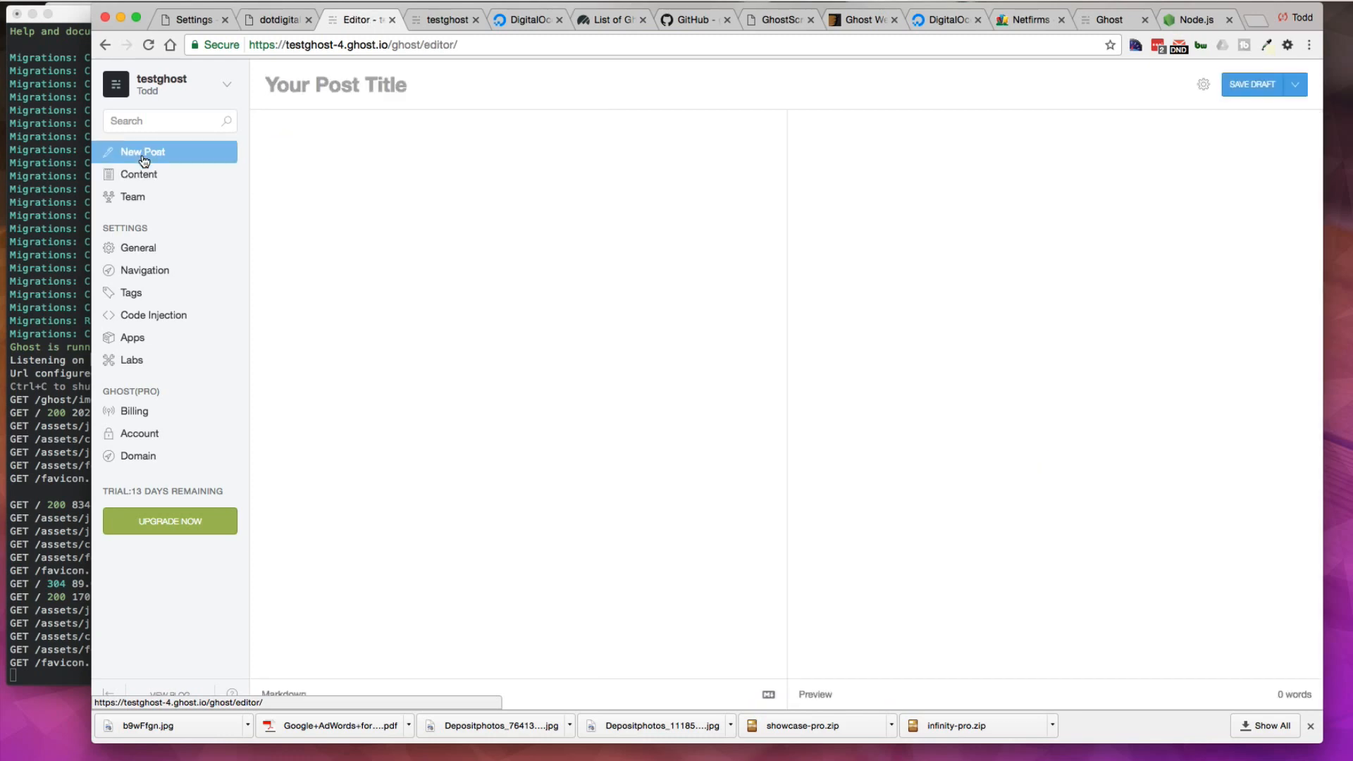
pyautogui.click(142, 175)
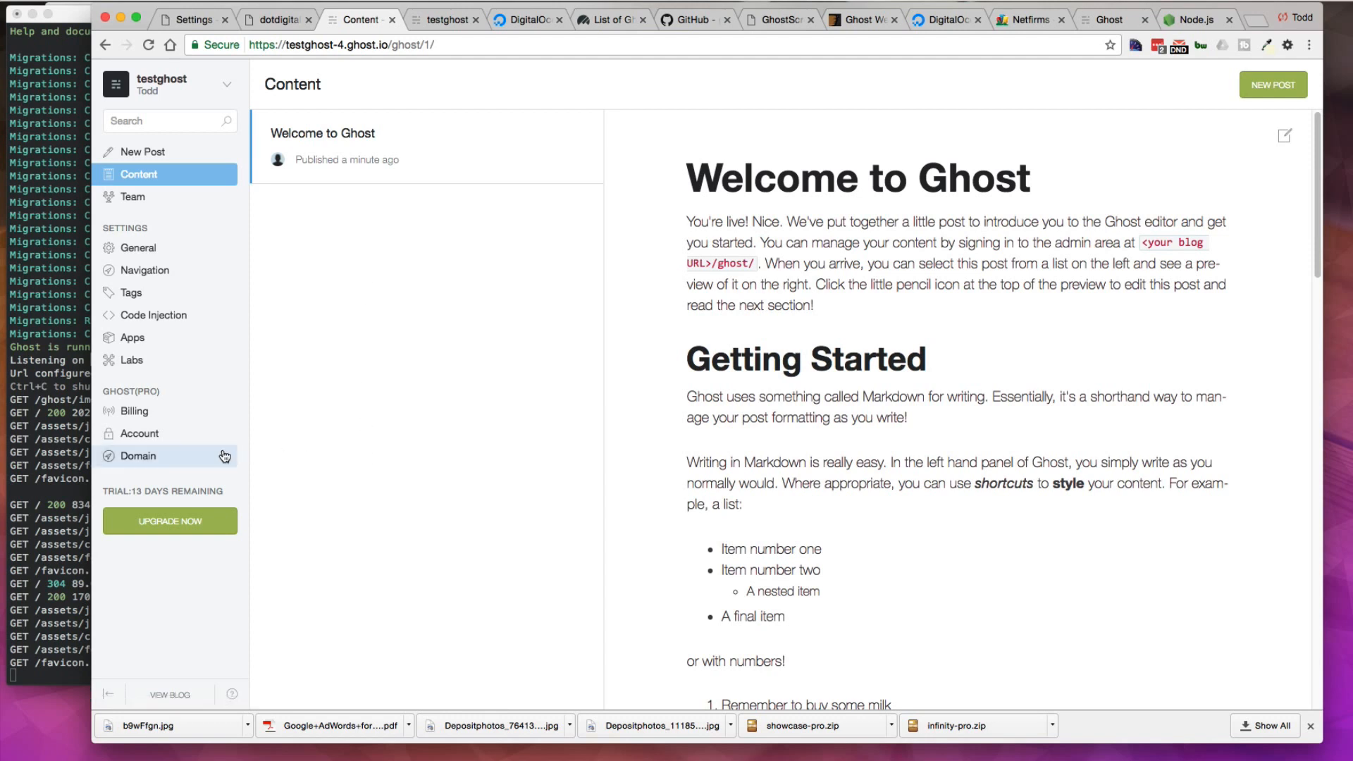
pyautogui.click(140, 433)
pyautogui.click(143, 255)
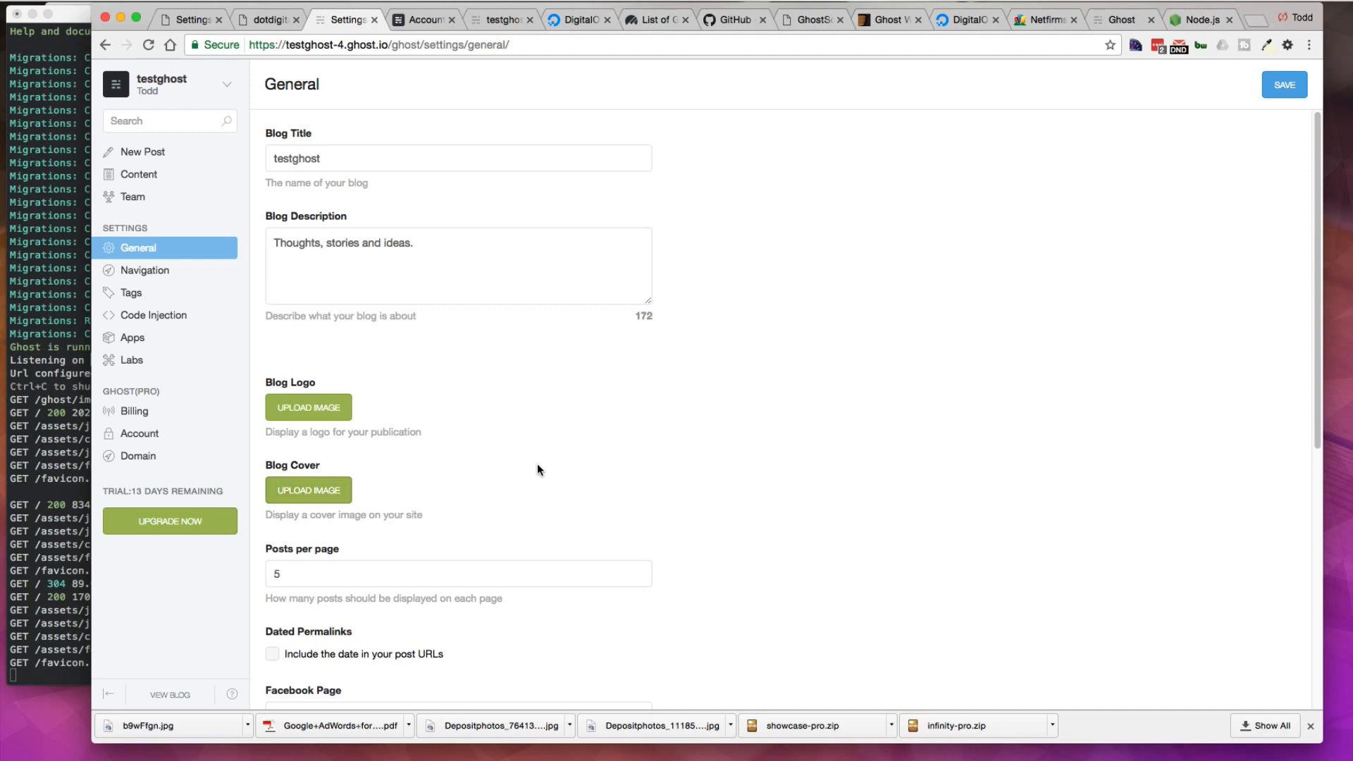
pyautogui.scroll(-5, 537, 468)
pyautogui.scroll(-4, 537, 468)
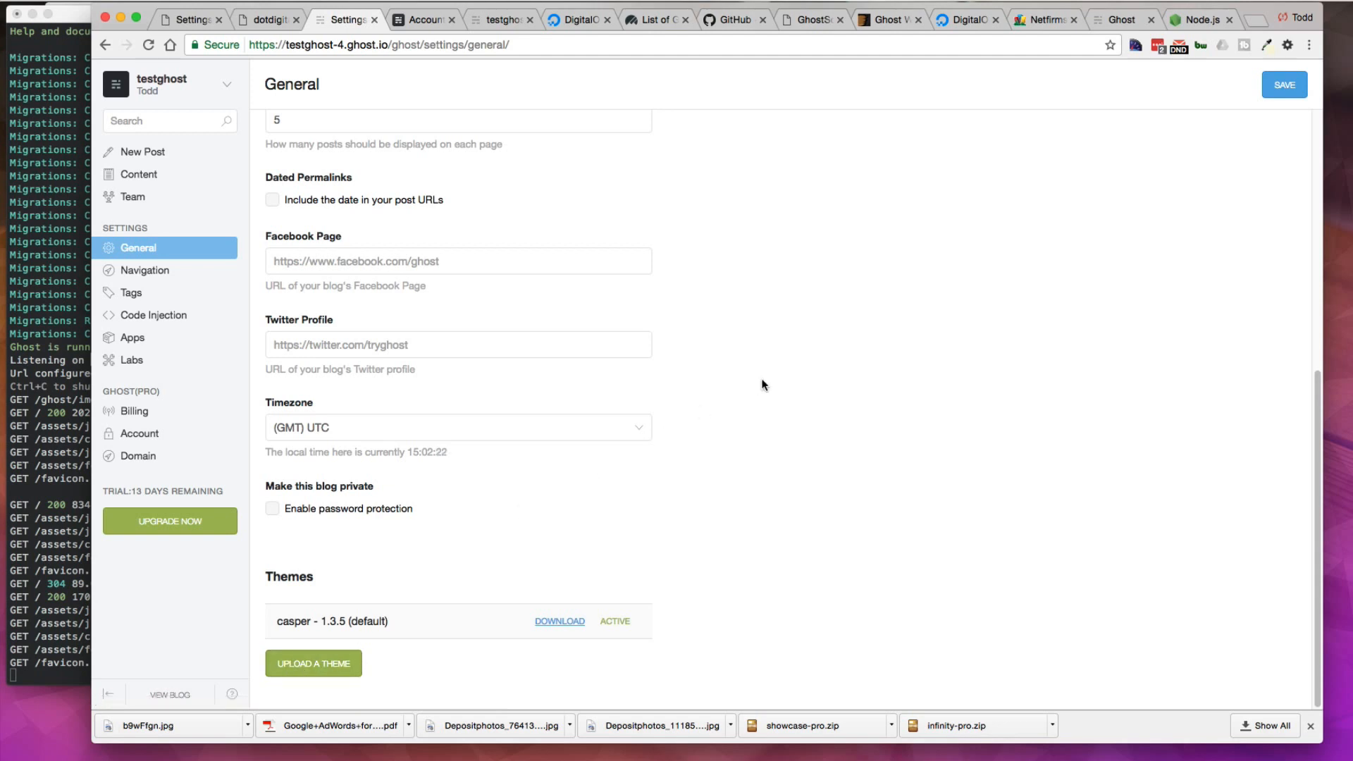
# Step: Browse the list of Ghost themes and open the GhostScroll theme demo
pyautogui.click(656, 19)
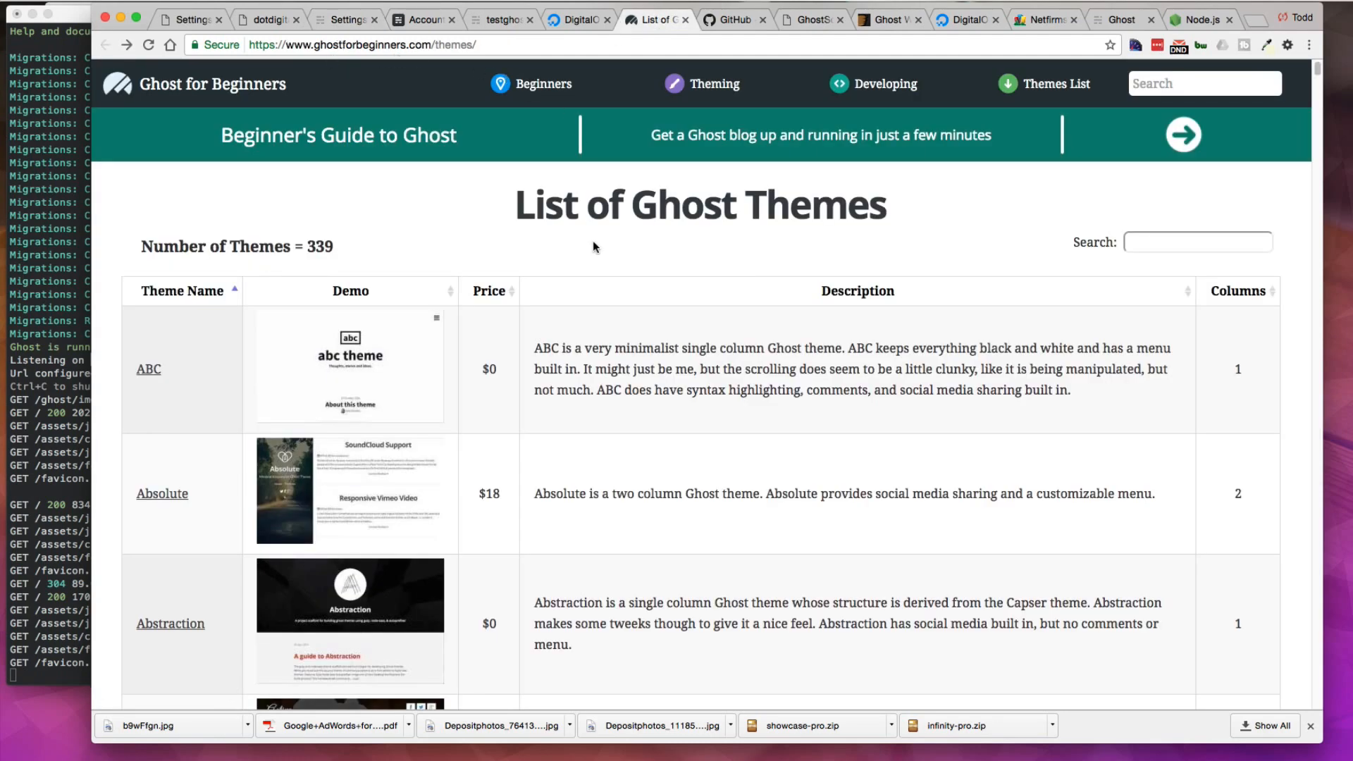
pyautogui.scroll(-5, 556, 409)
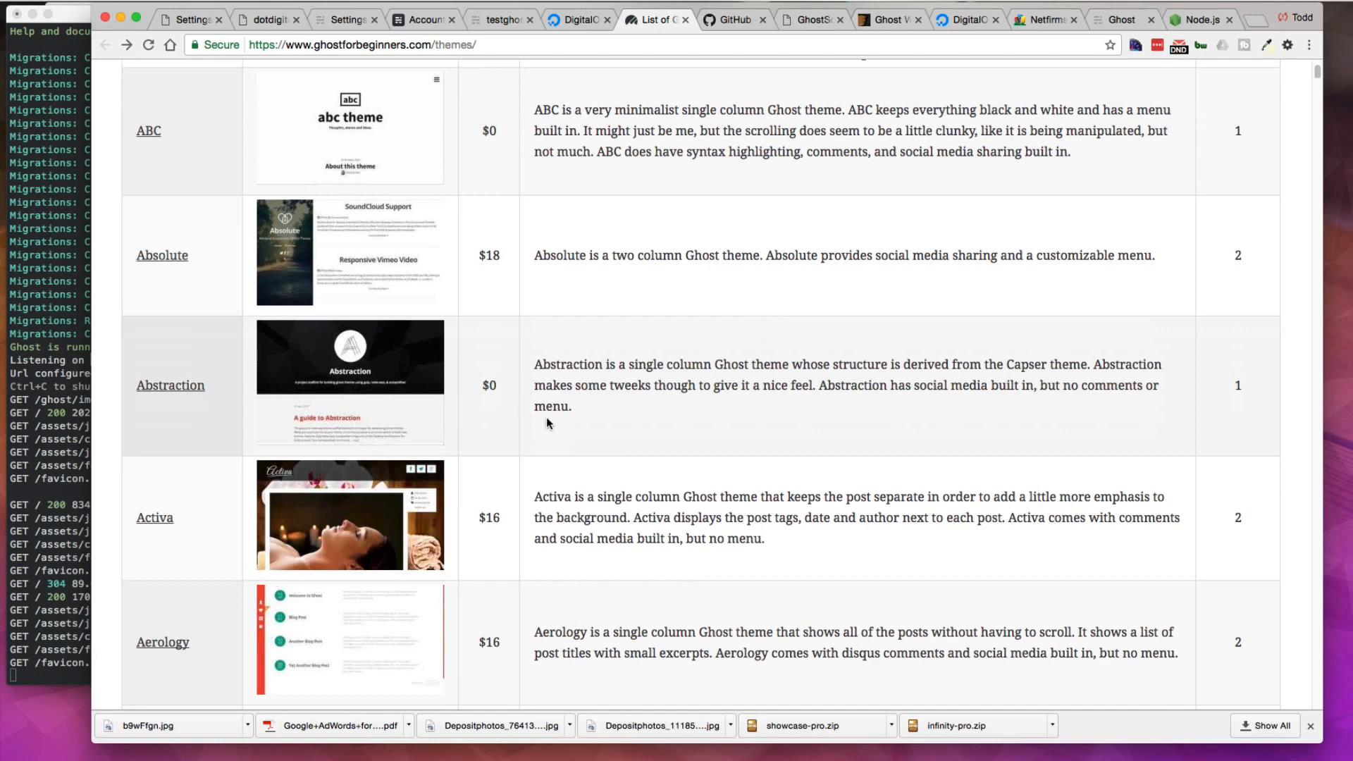
pyautogui.scroll(-4, 547, 419)
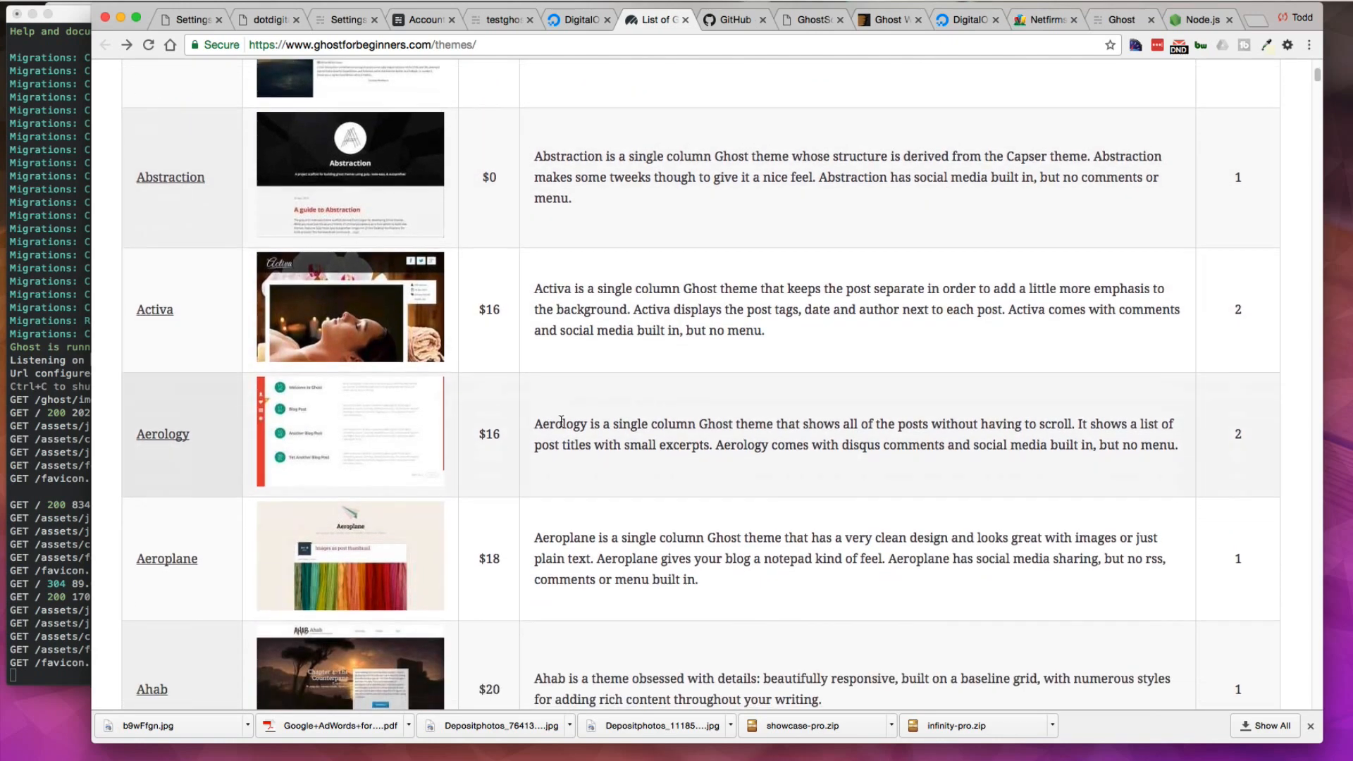
pyautogui.scroll(-4, 562, 421)
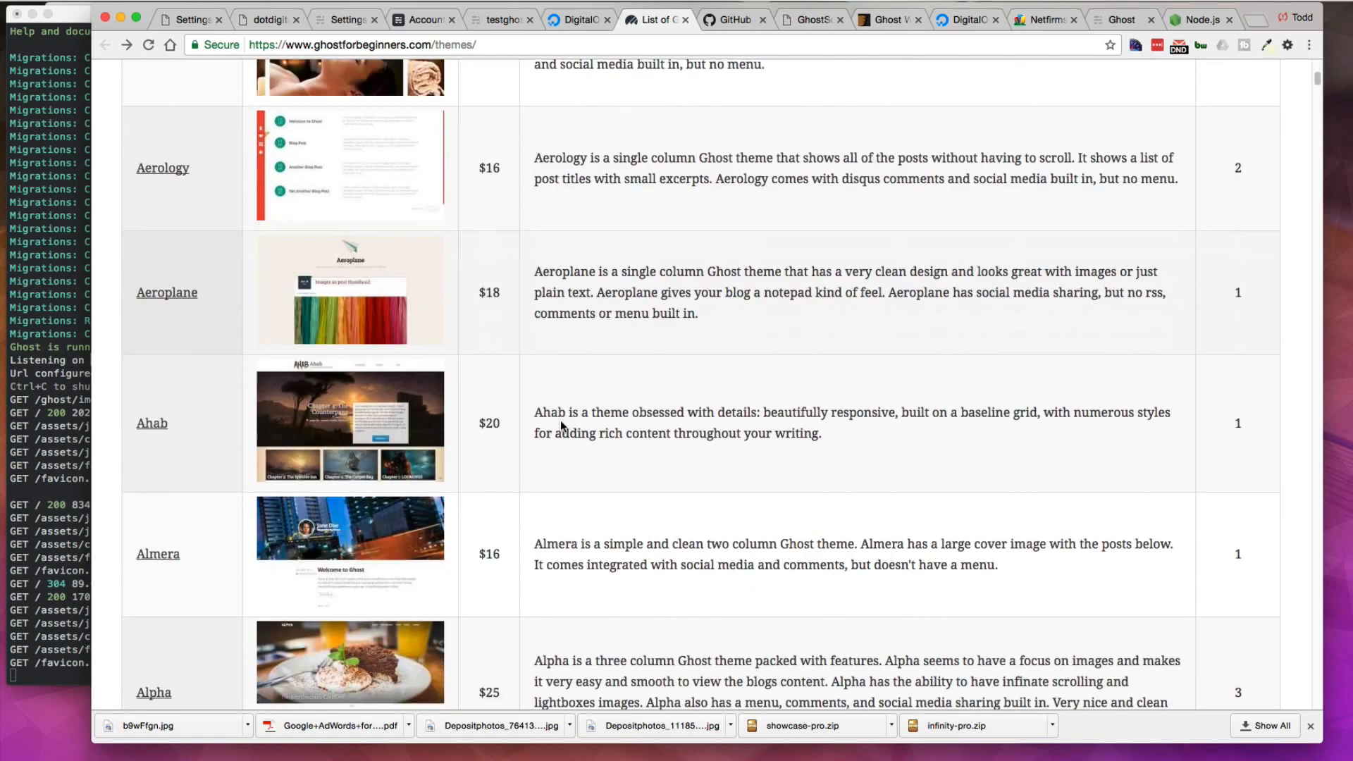
pyautogui.scroll(-4, 560, 420)
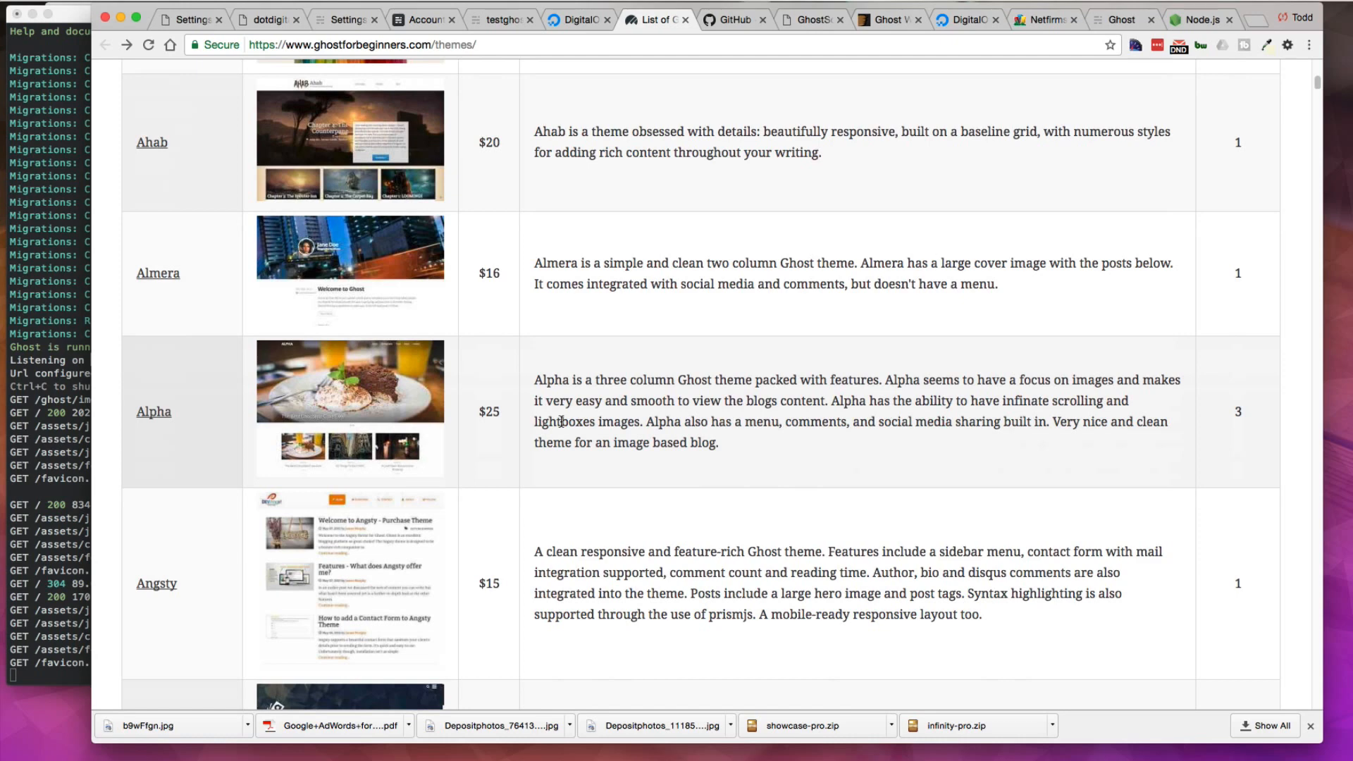
pyautogui.scroll(-8, 560, 422)
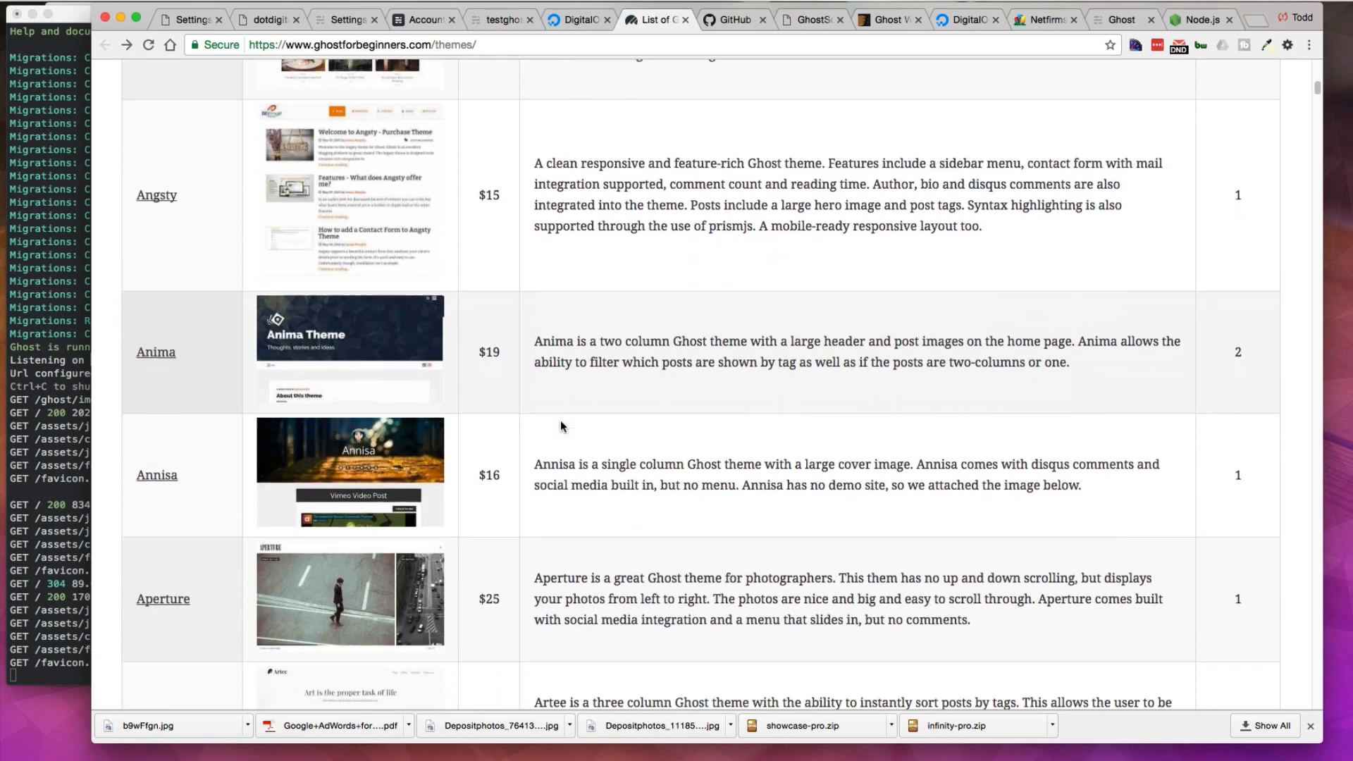
pyautogui.scroll(-11, 560, 421)
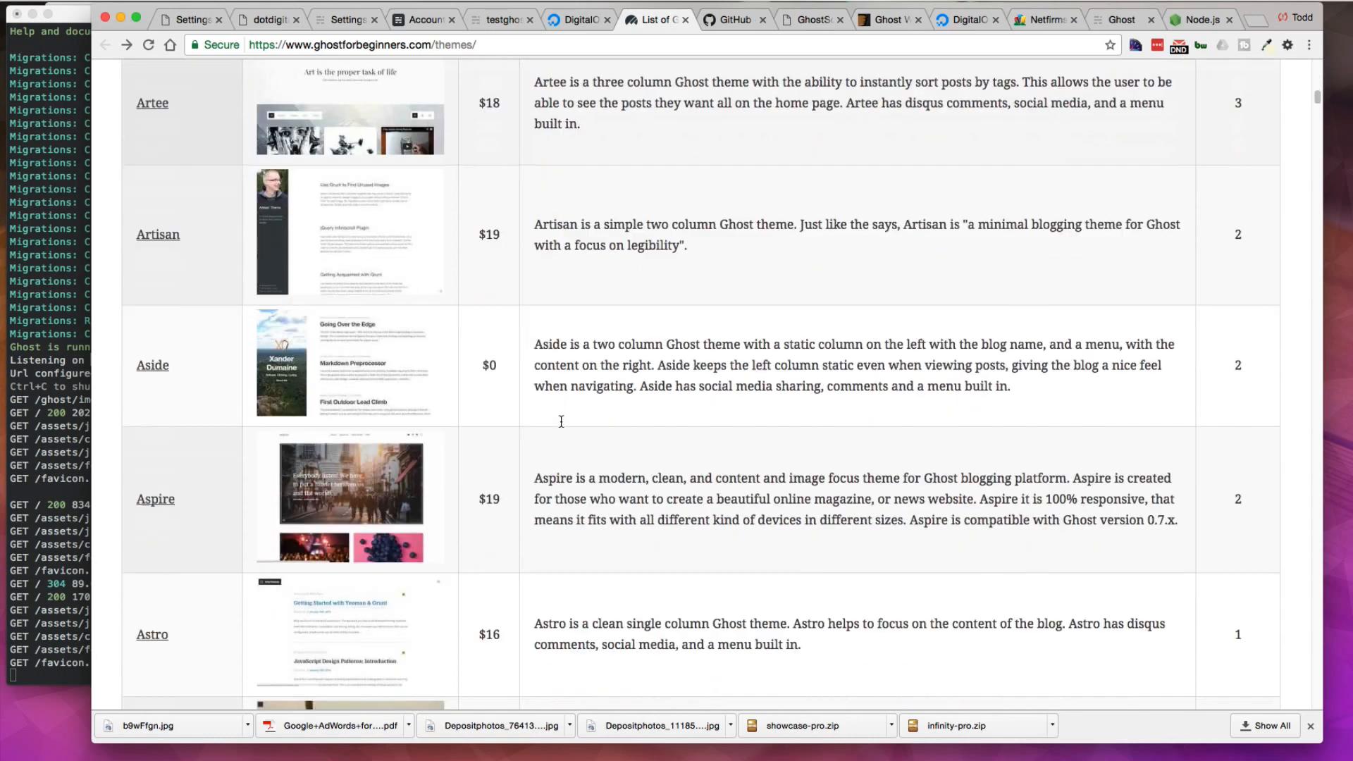
pyautogui.scroll(-15, 561, 421)
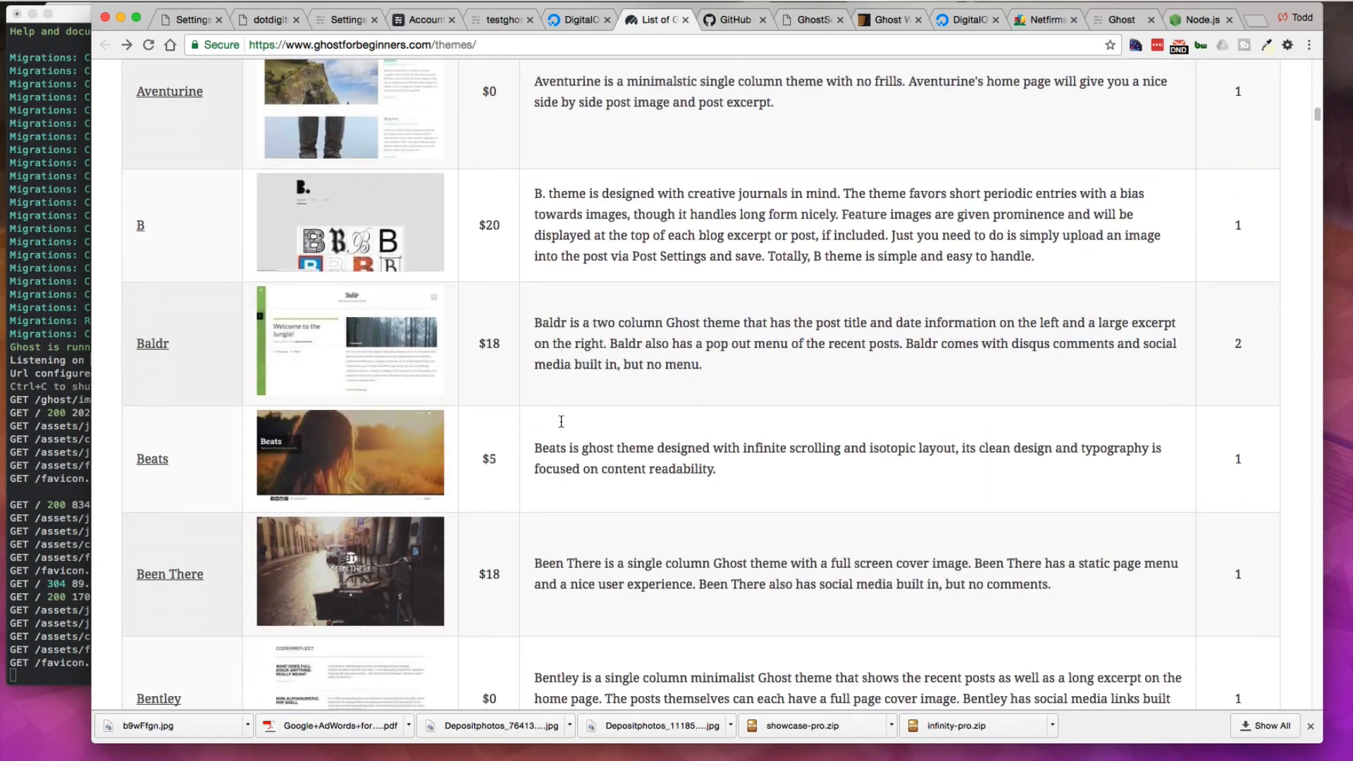
pyautogui.scroll(-1, 561, 422)
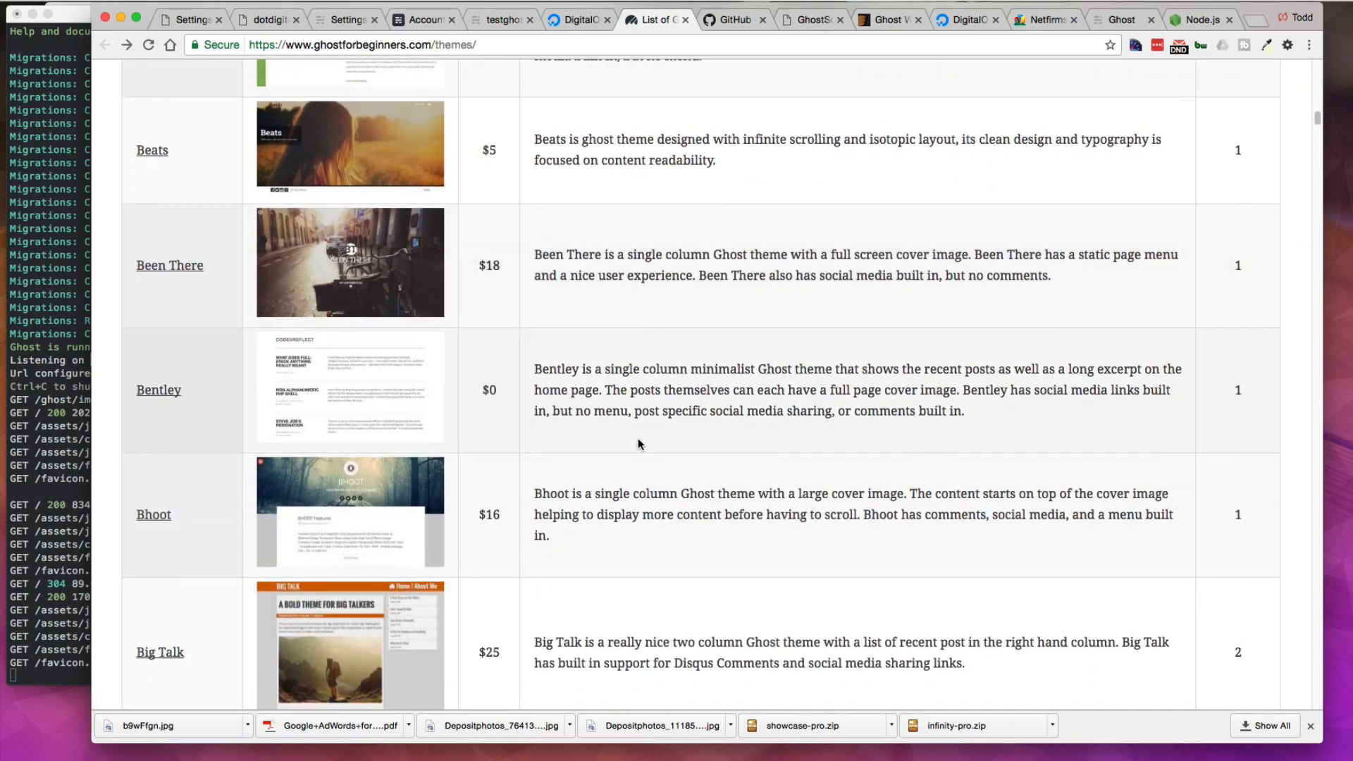
pyautogui.scroll(-10, 639, 443)
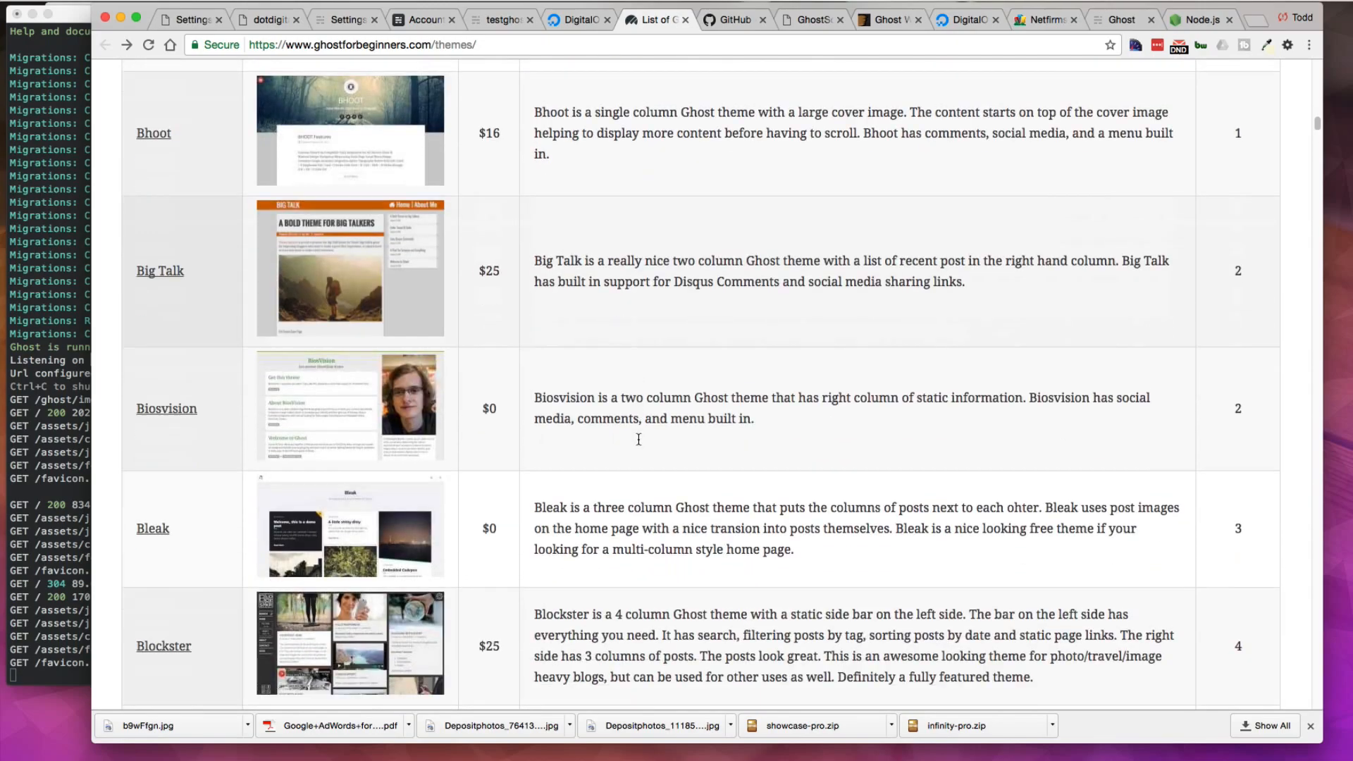
pyautogui.scroll(-20, 638, 440)
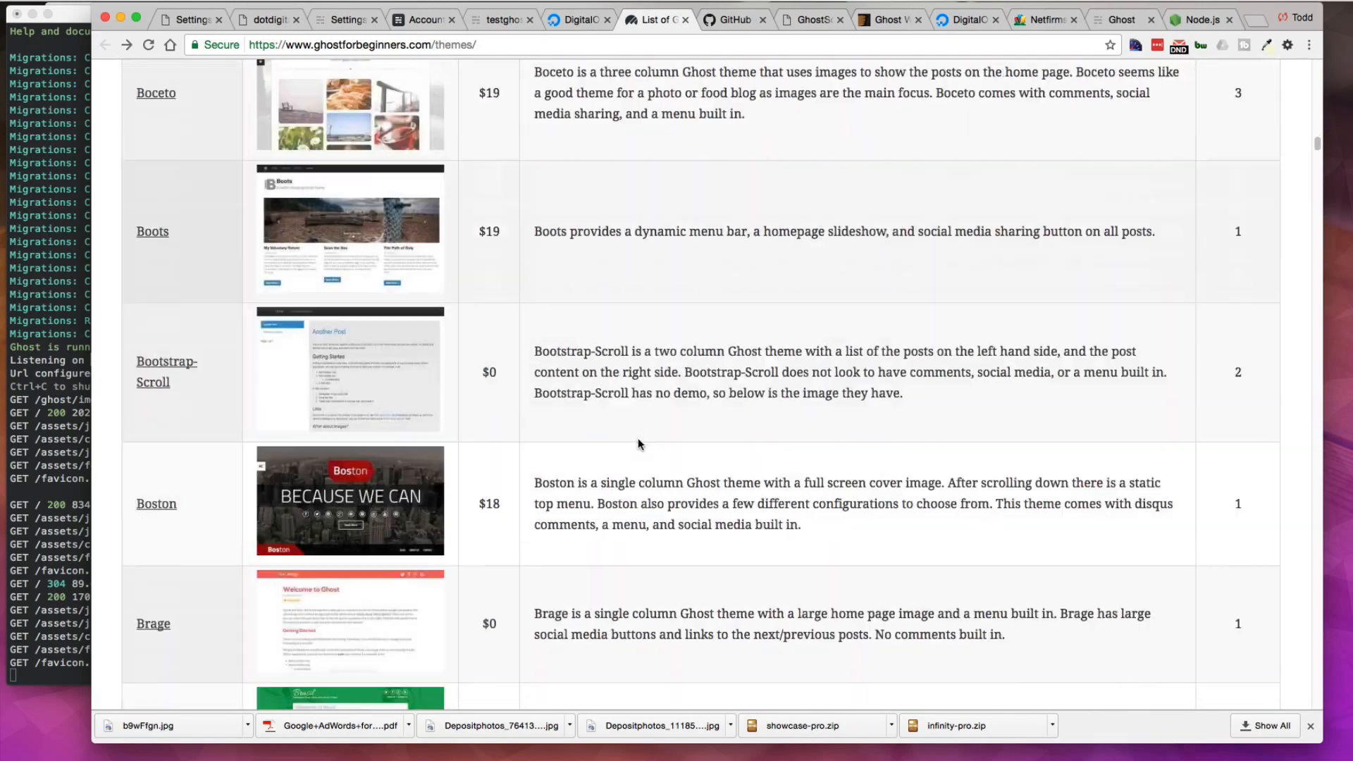
pyautogui.scroll(-20, 638, 443)
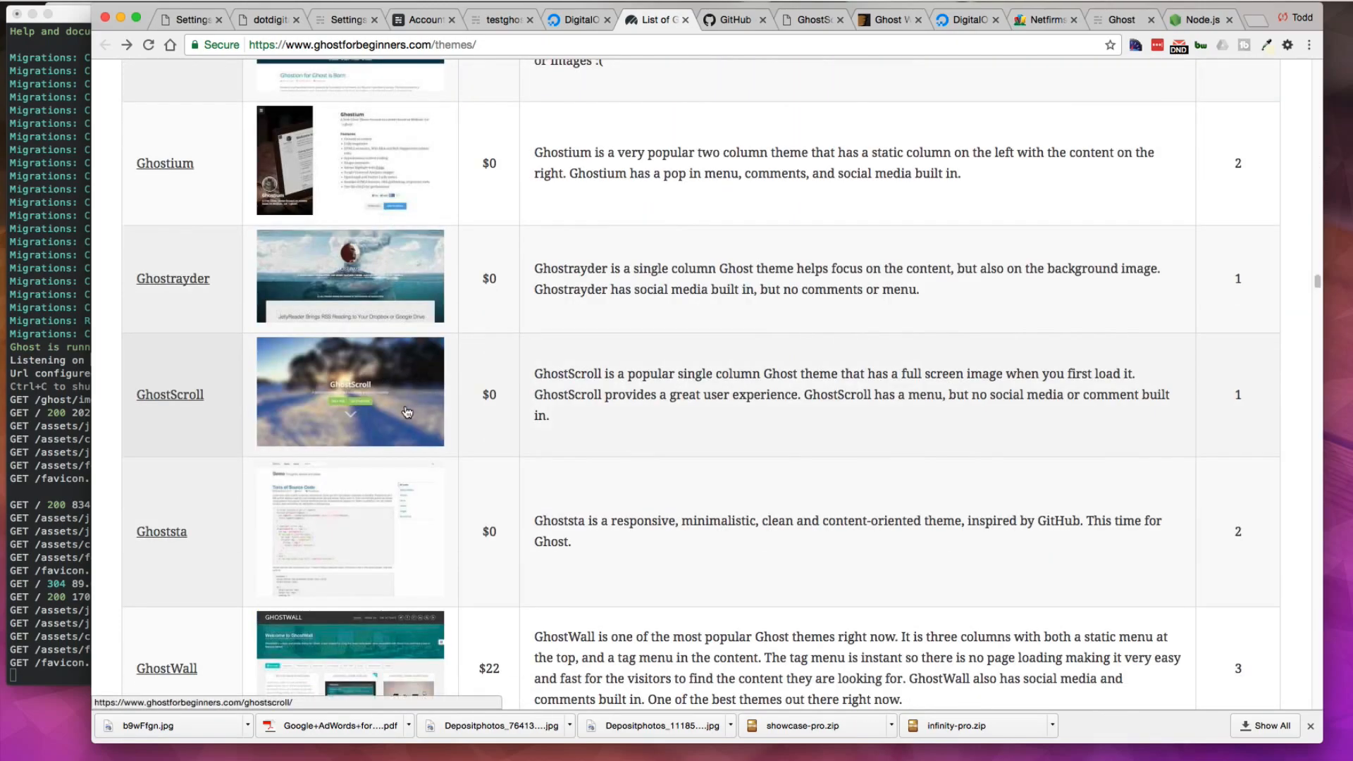
pyautogui.moveTo(660, 374); pyautogui.dragTo(761, 374)
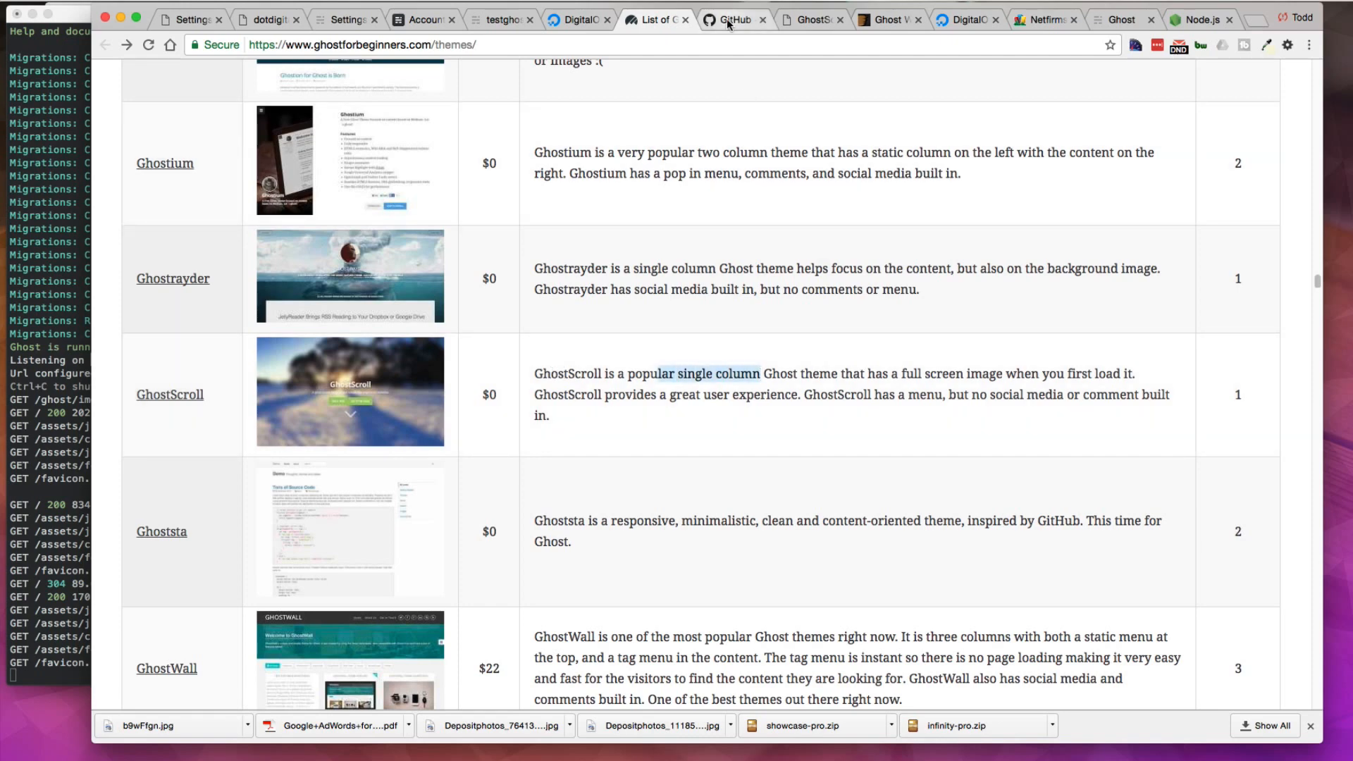
pyautogui.click(804, 20)
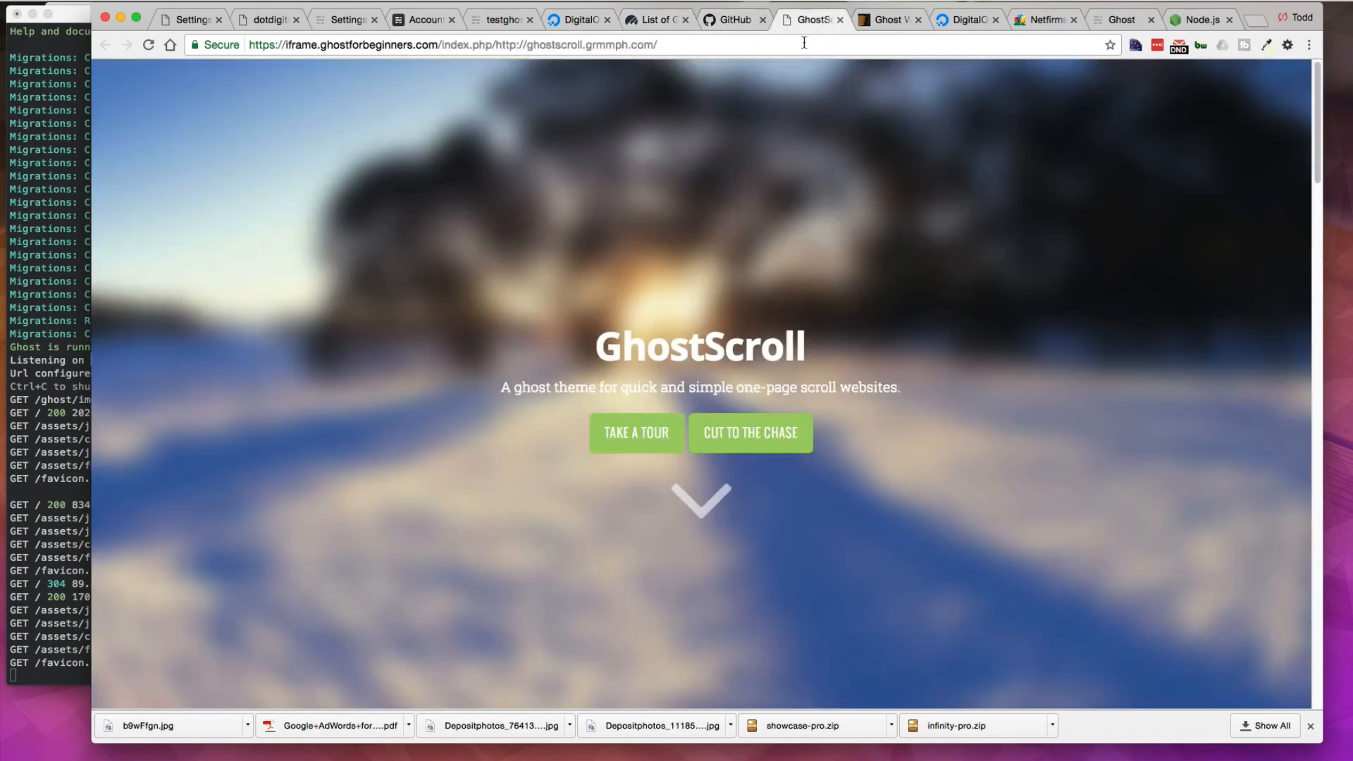
# Step: Scroll through the GhostScroll theme demo page and look at the theme's GitHub repository
pyautogui.scroll(-8, 899, 368)
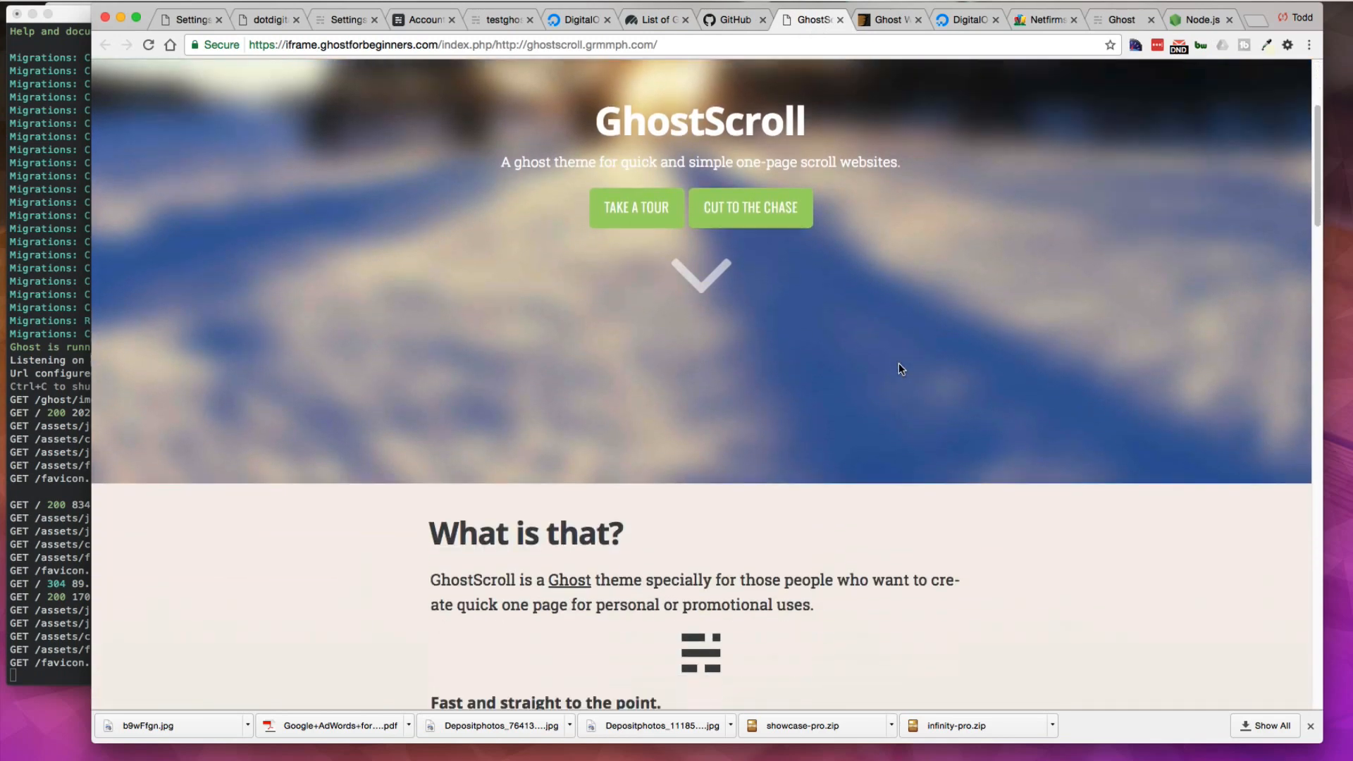
pyautogui.scroll(-15, 899, 368)
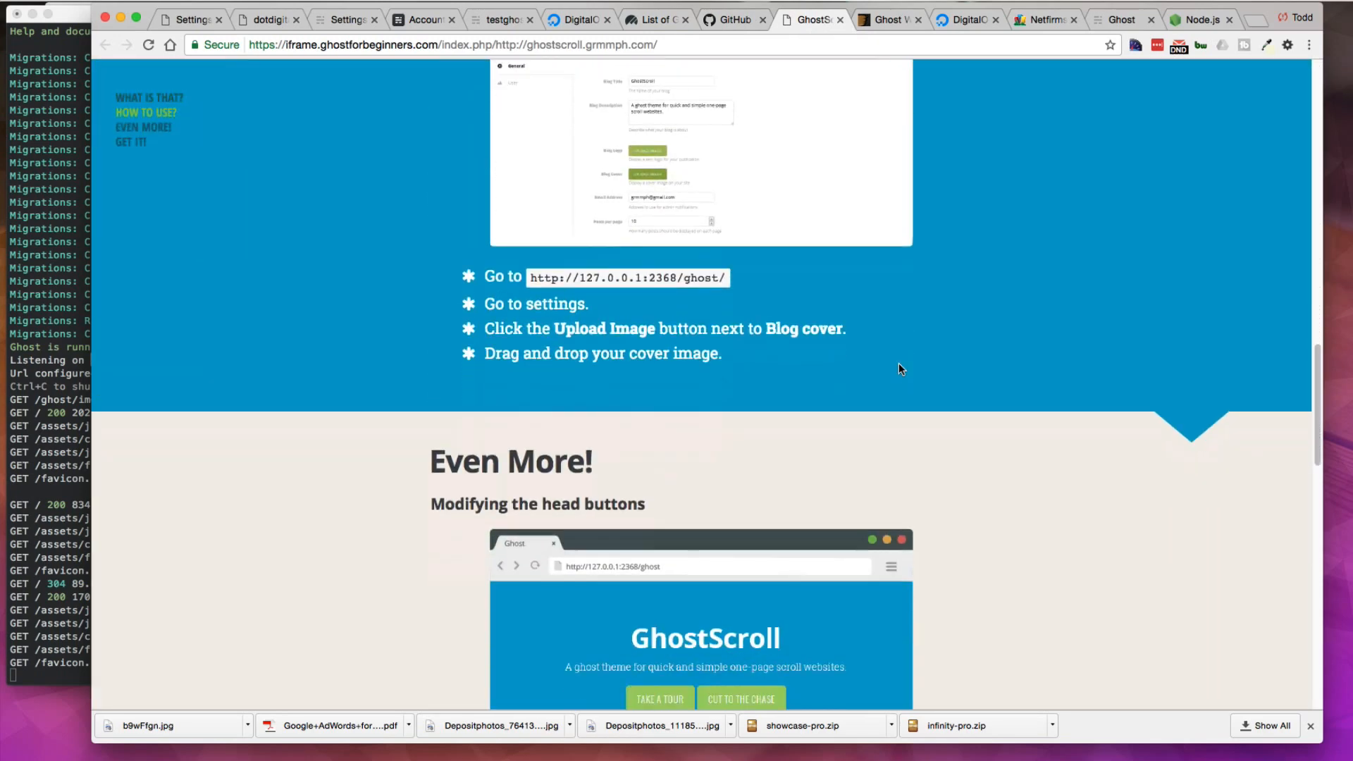
pyautogui.scroll(-2, 898, 363)
pyautogui.scroll(-13, 811, 466)
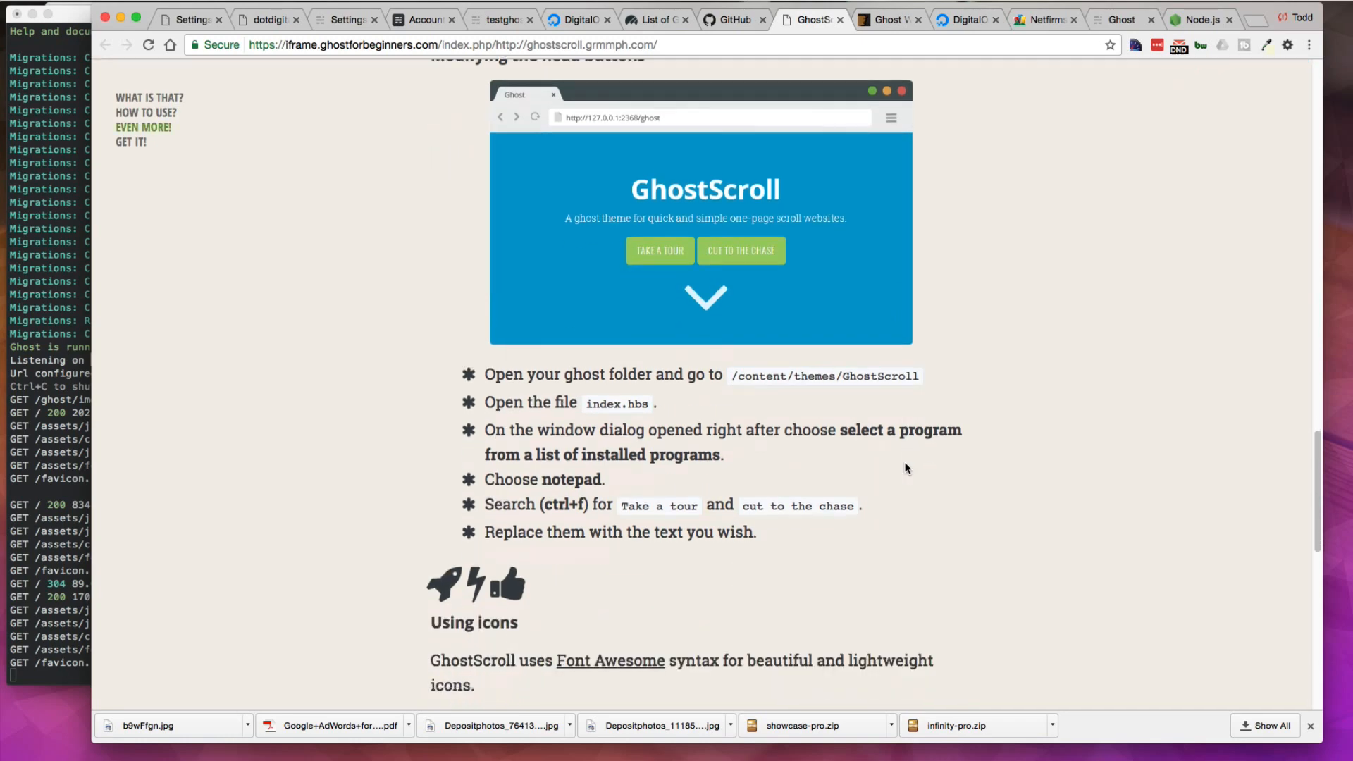
pyautogui.scroll(4, 906, 468)
pyautogui.scroll(15, 906, 468)
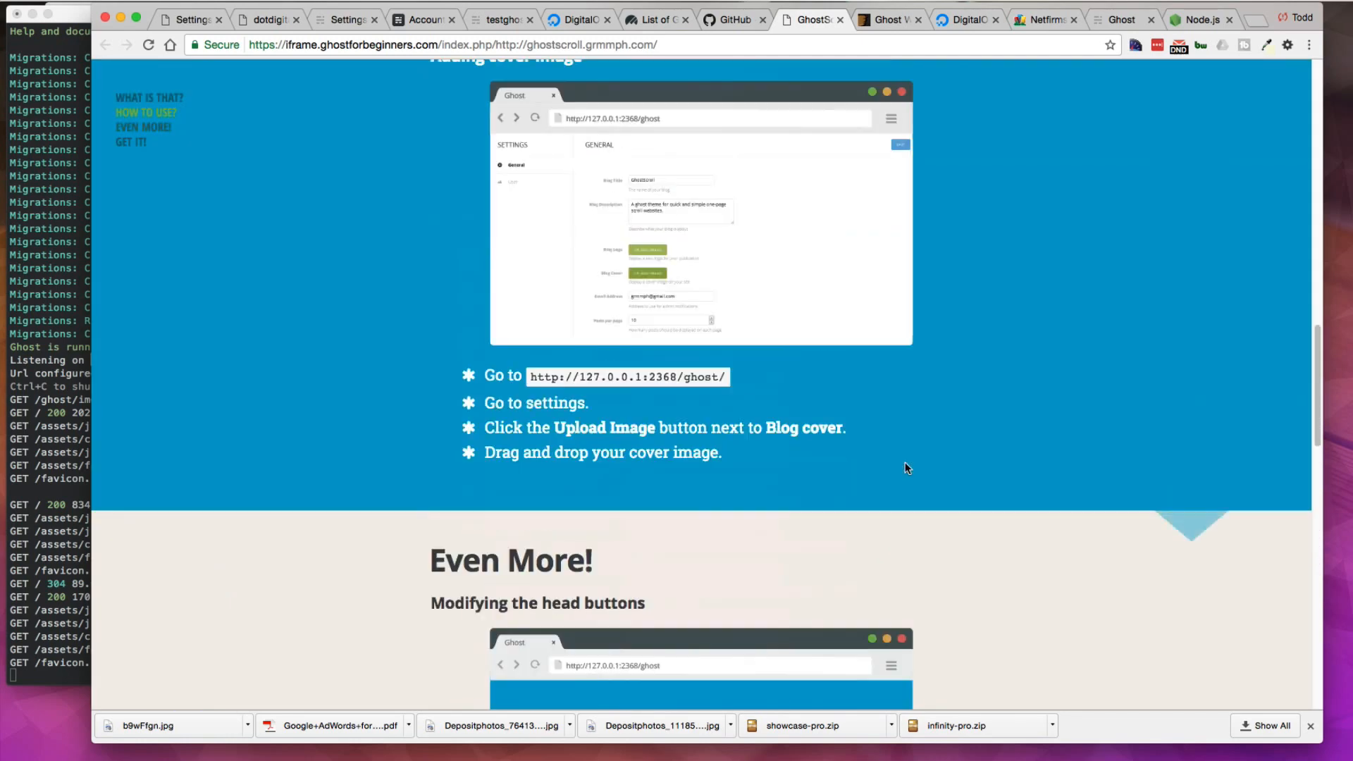
pyautogui.click(736, 21)
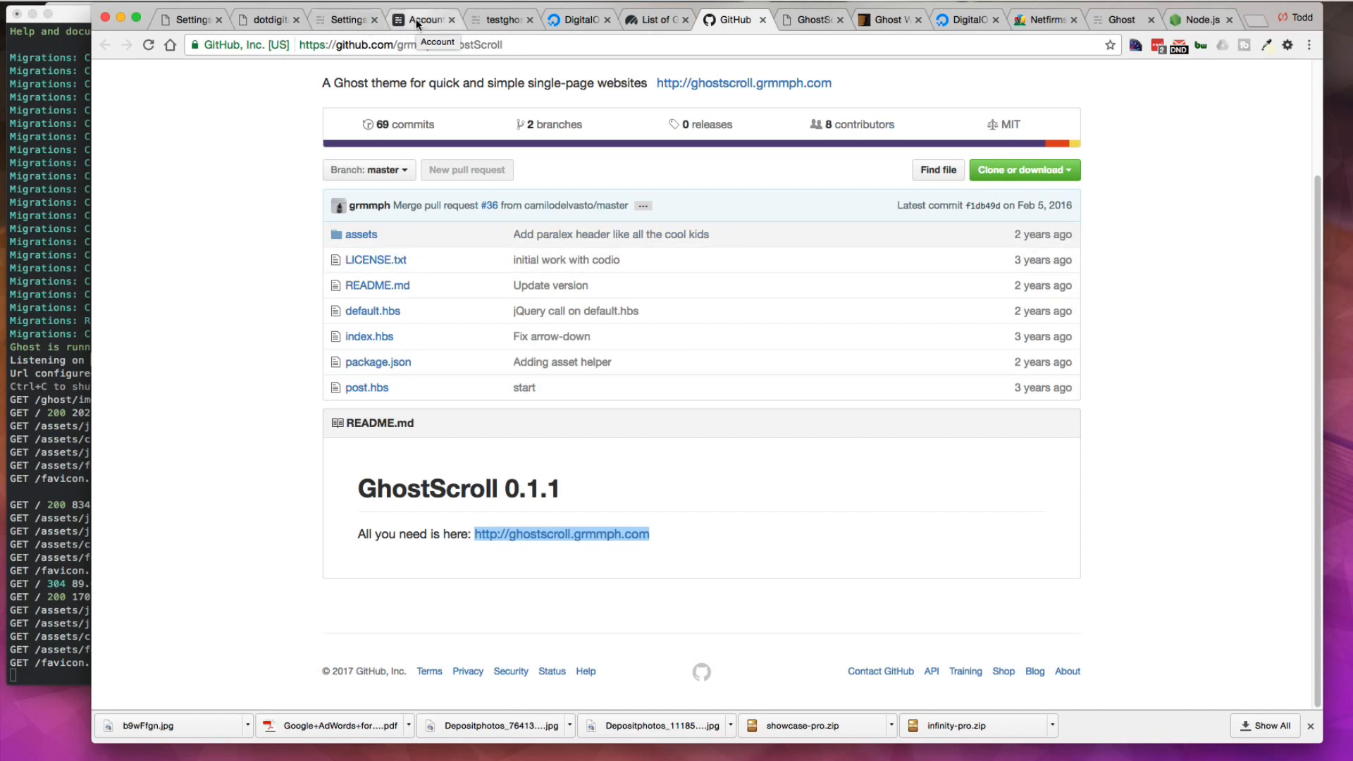
# Step: Return to the blog admin and start a new post titled Test
pyautogui.click(350, 20)
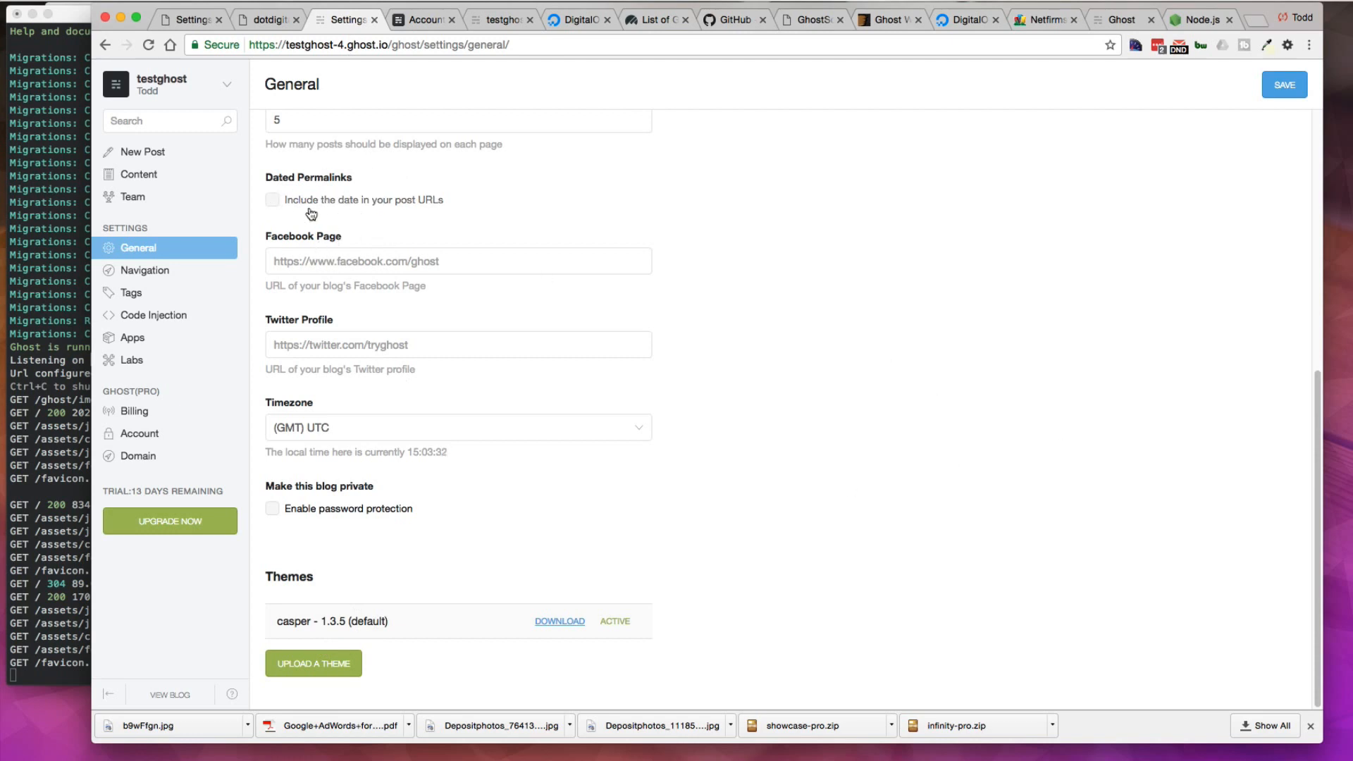
pyautogui.click(318, 262)
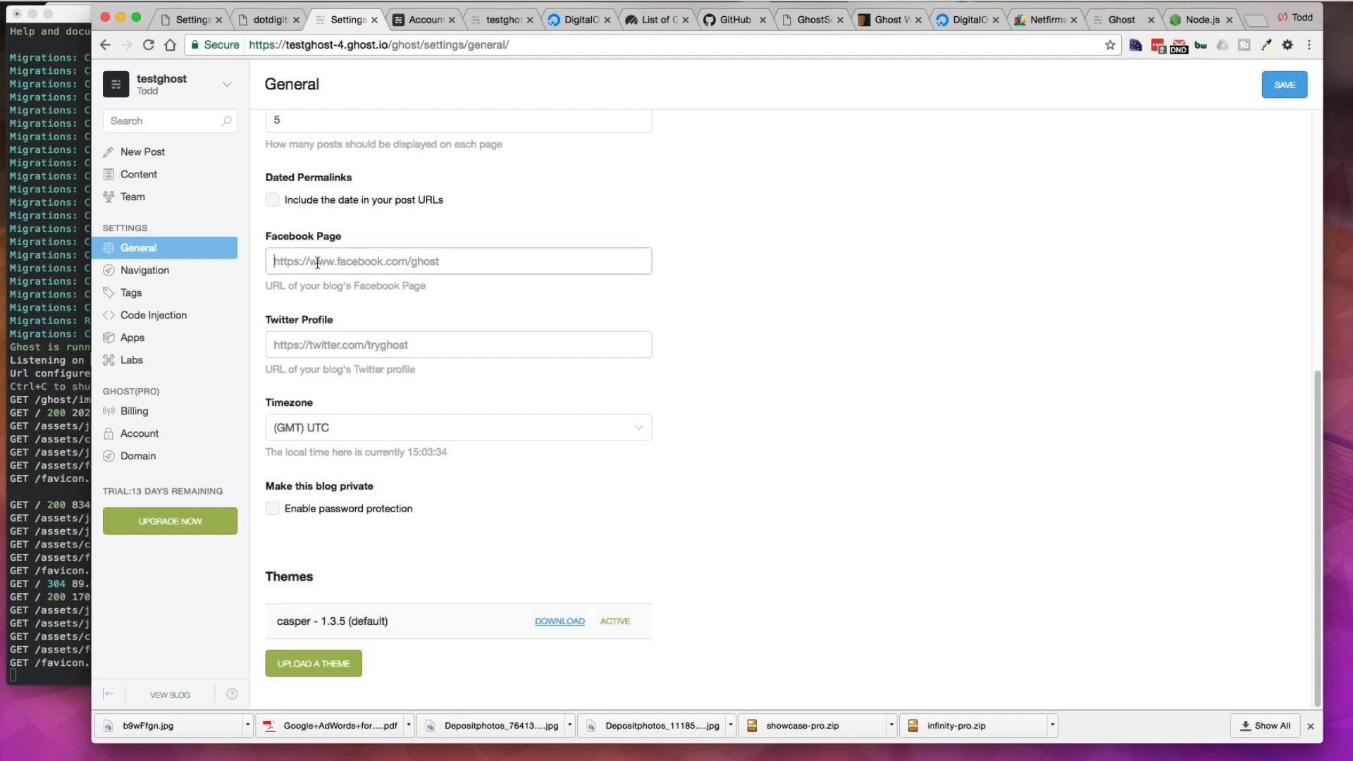
pyautogui.click(156, 152)
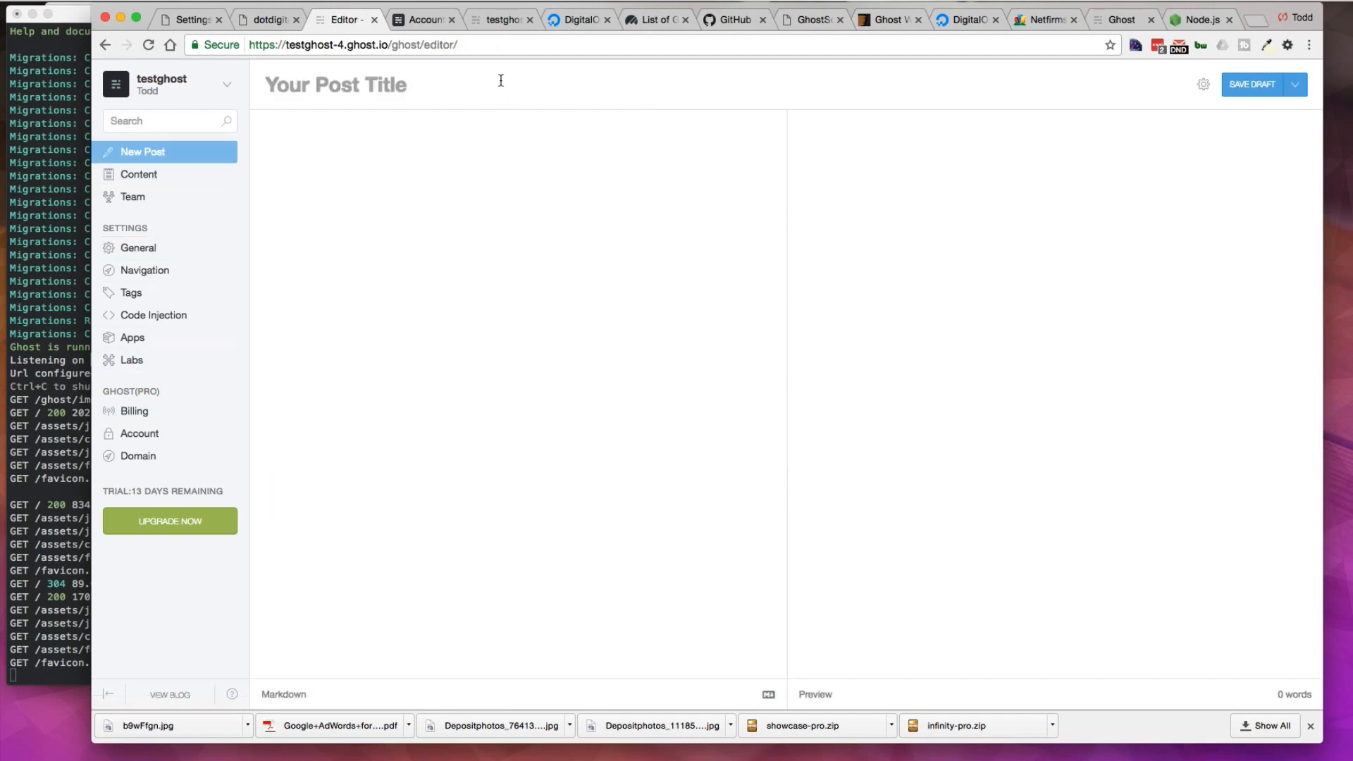
pyautogui.write('Test')
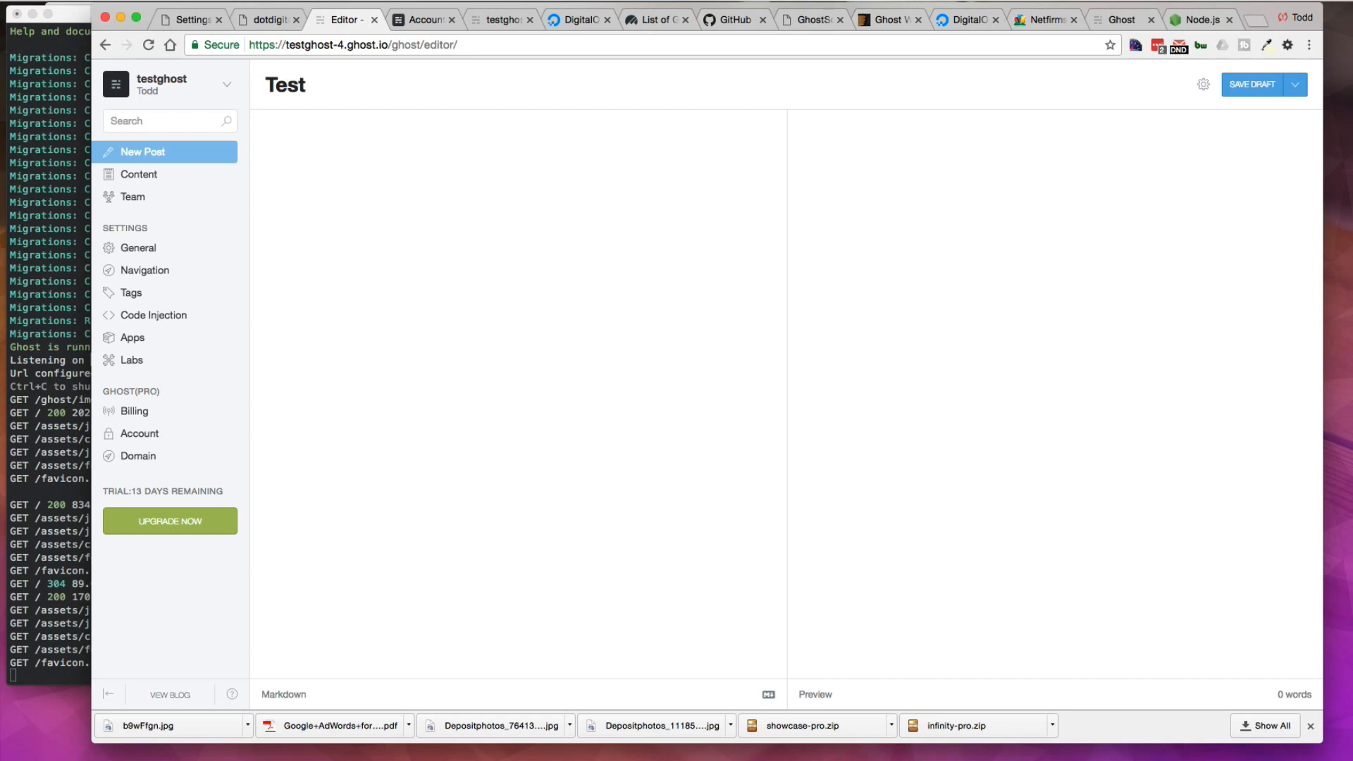
# Step: Write "typing info" in the post body and start a new line below it
pyautogui.click(502, 163)
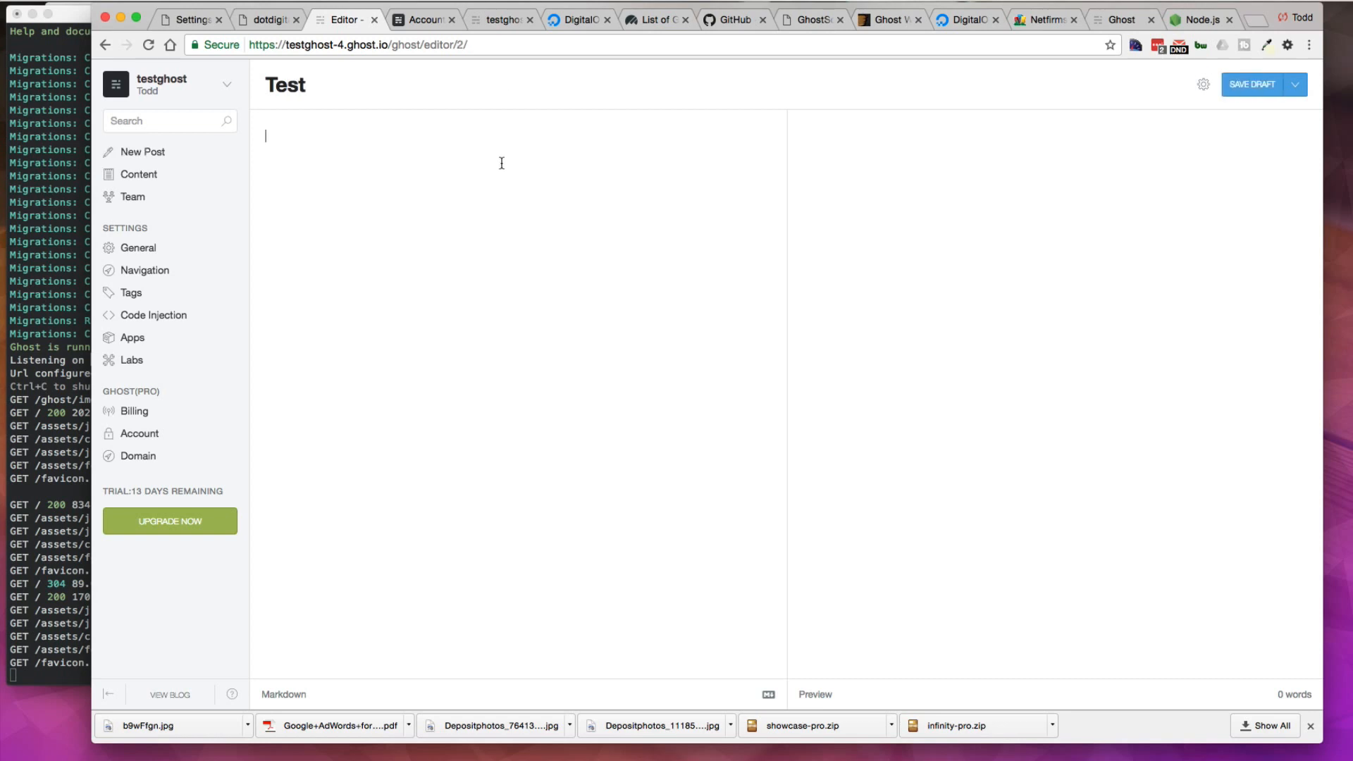
pyautogui.write('typing info')
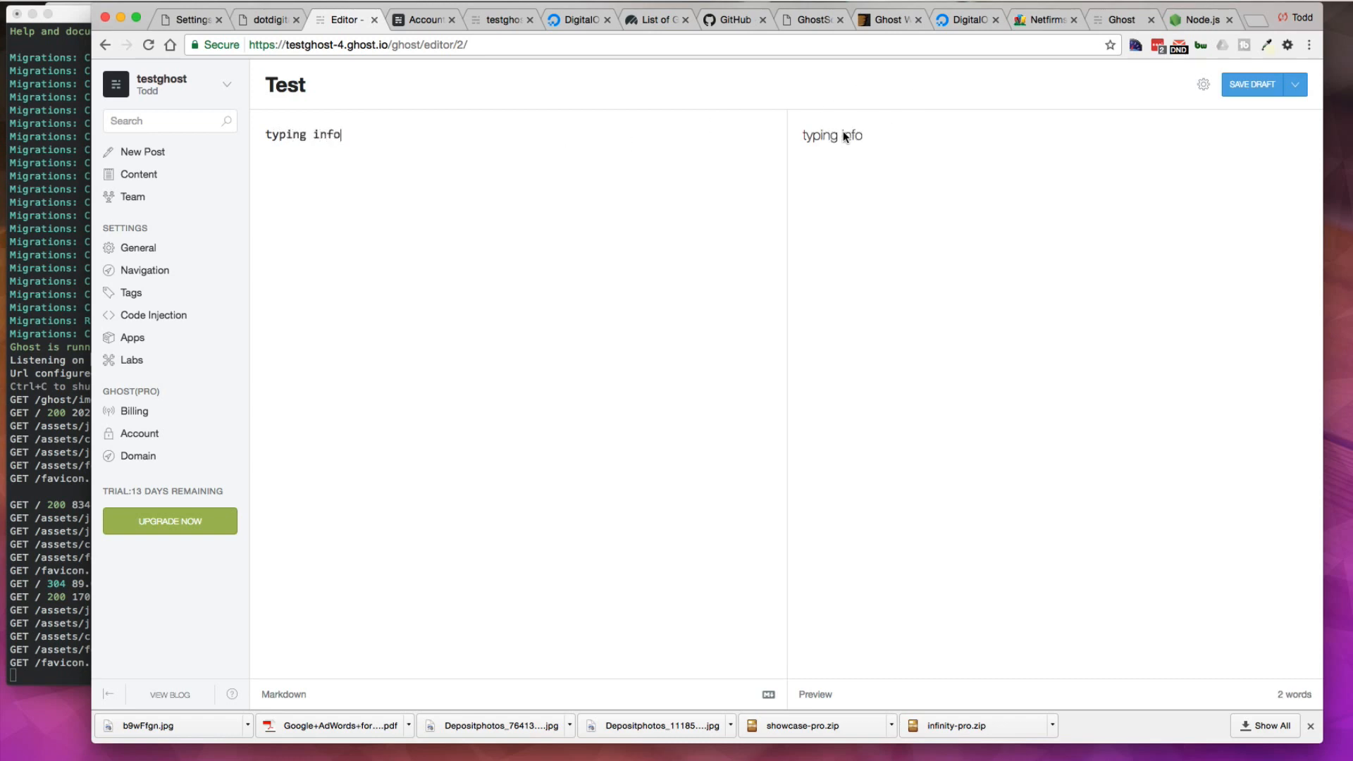
pyautogui.moveTo(853, 136); pyautogui.dragTo(802, 136)
pyautogui.click(379, 129)
pyautogui.press('Return')
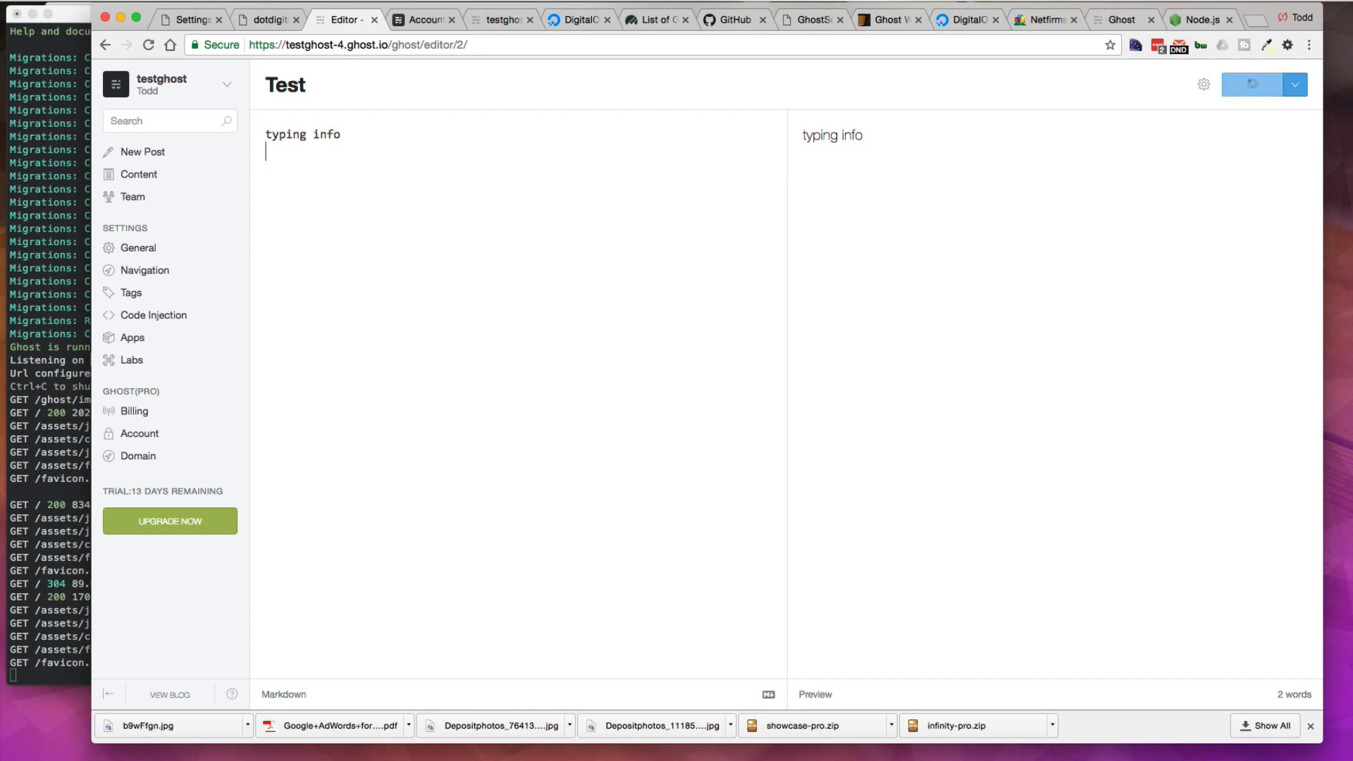
# Step: Insert a Markdown image placeholder ![] and upload laptop.jpg into the image box
pyautogui.write('!')
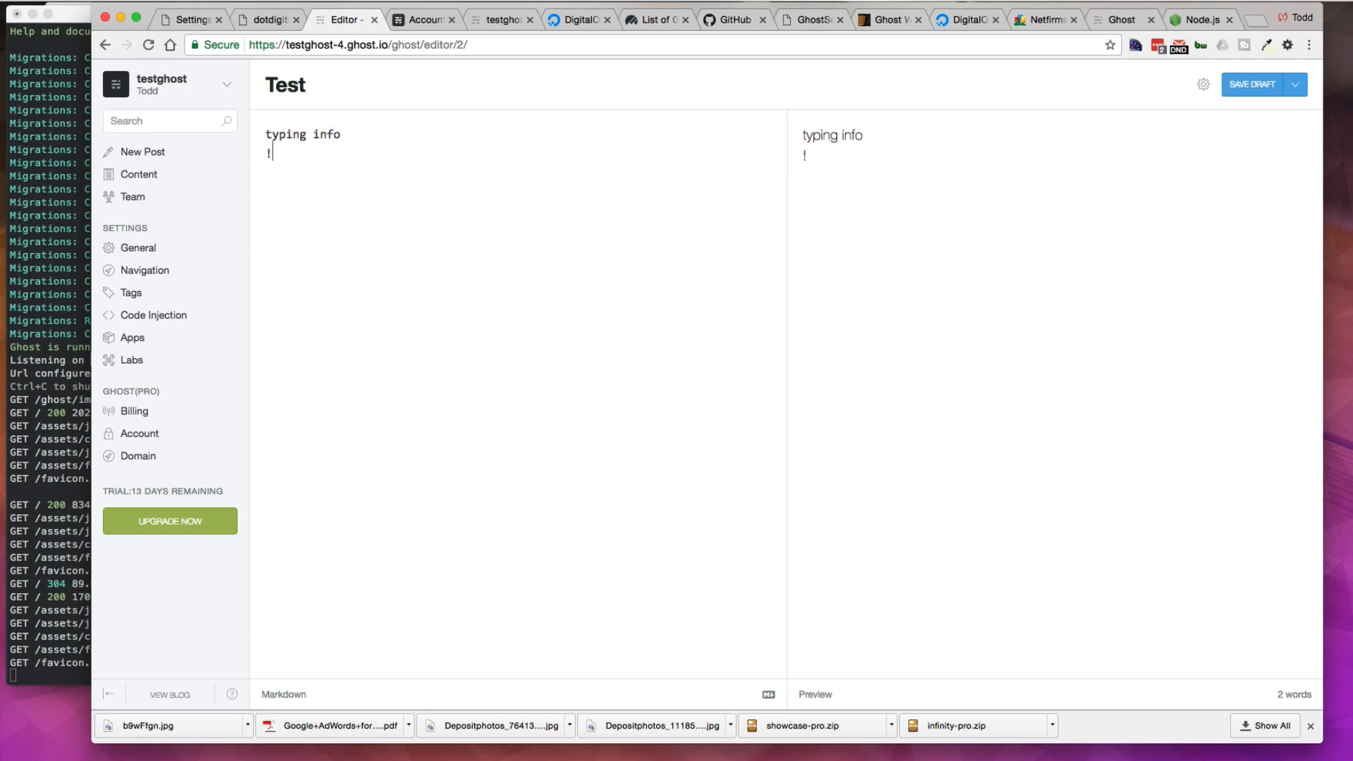
pyautogui.write('[]')
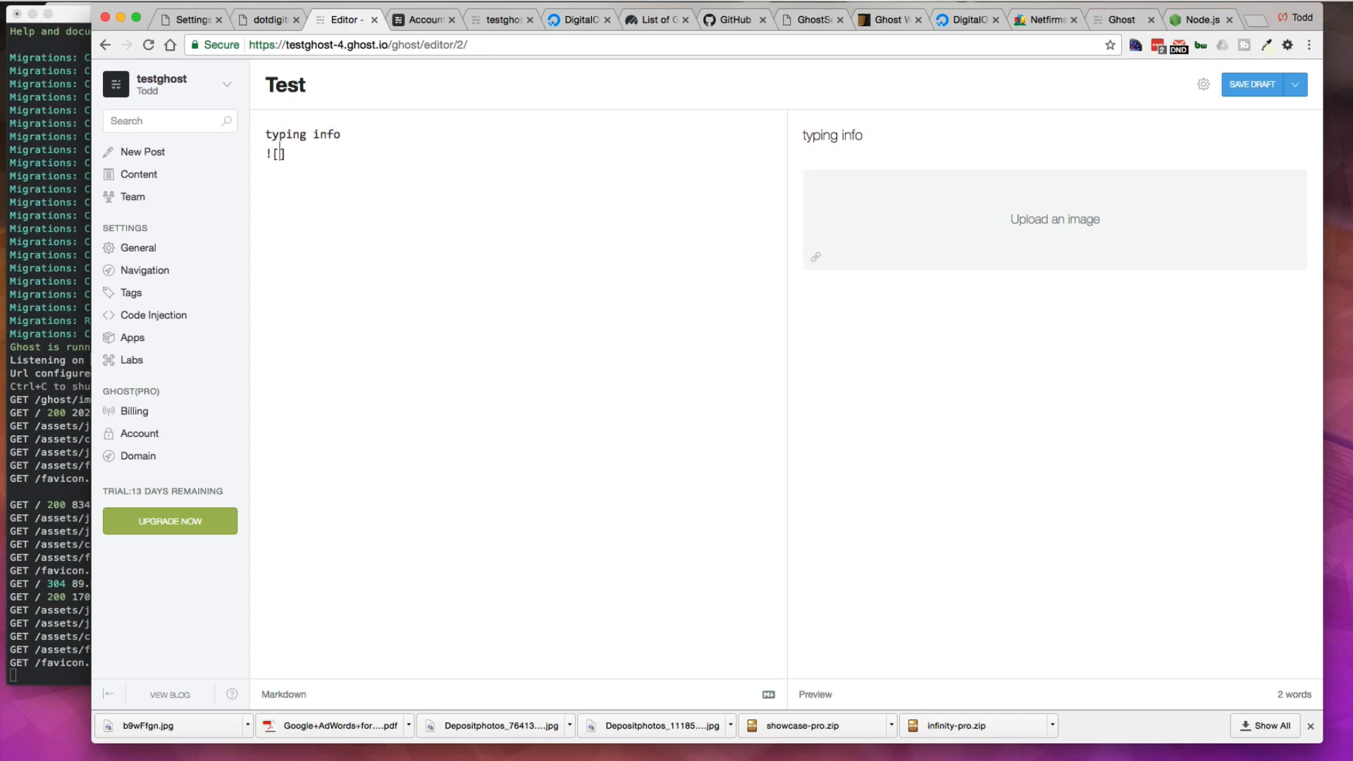
pyautogui.moveTo(1311, 161); pyautogui.dragTo(1113, 191)
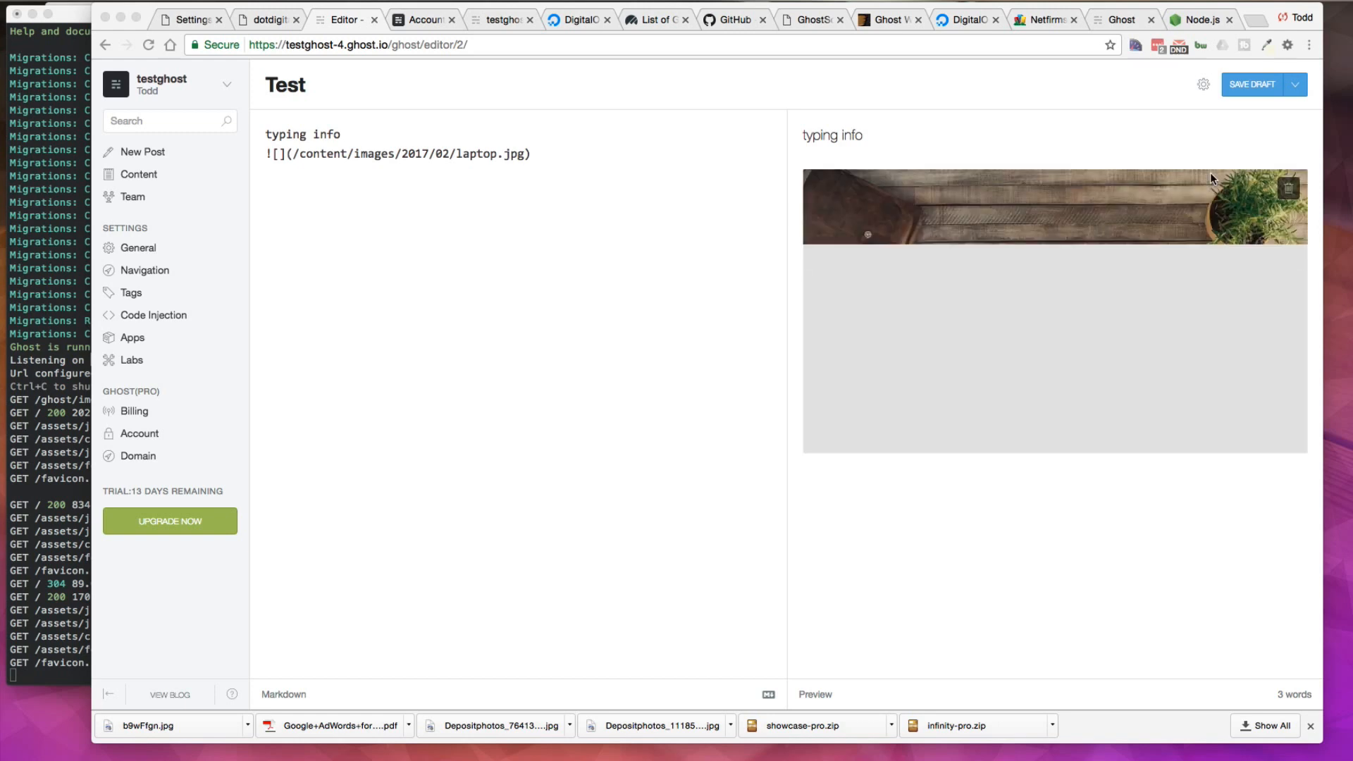
pyautogui.click(543, 154)
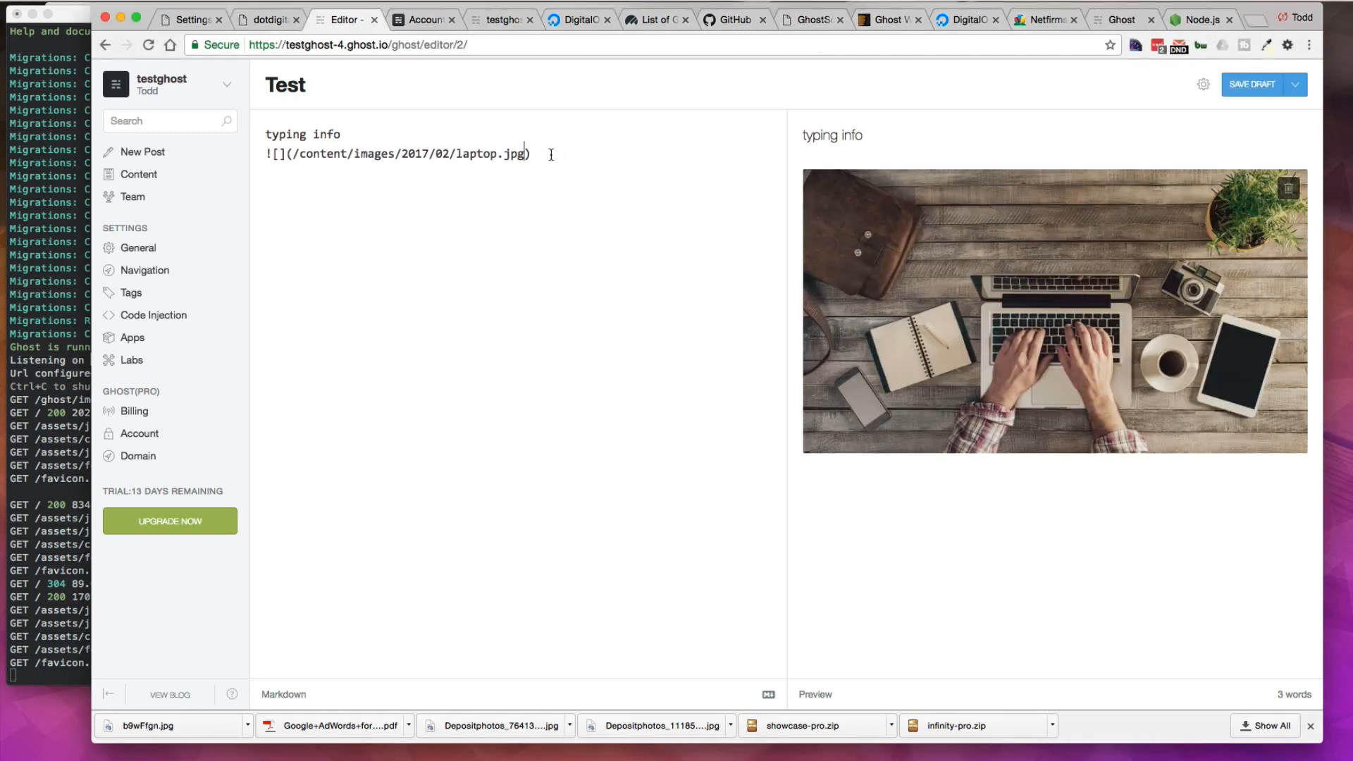
pyautogui.click(558, 161)
pyautogui.press('Return')
pyautogui.press('Return')
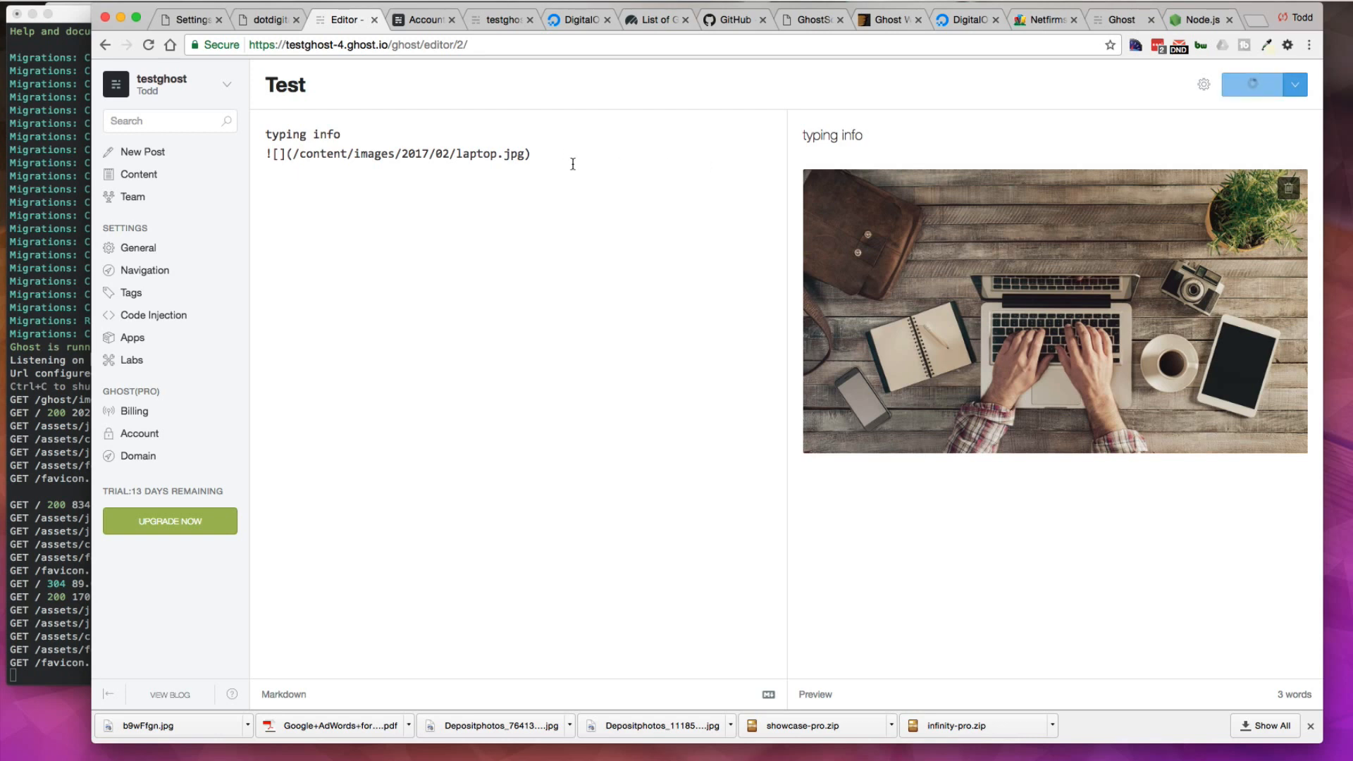
pyautogui.write('htt')
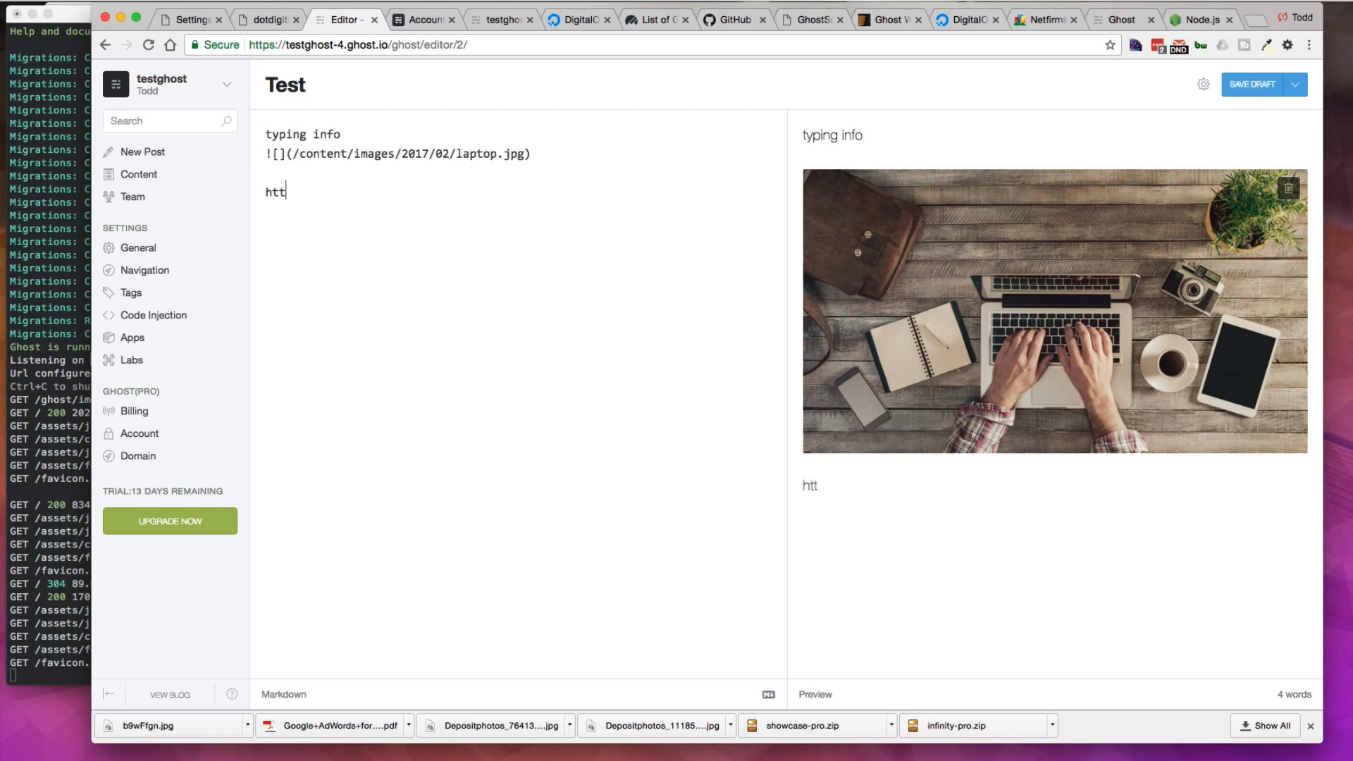
pyautogui.write('p://google')
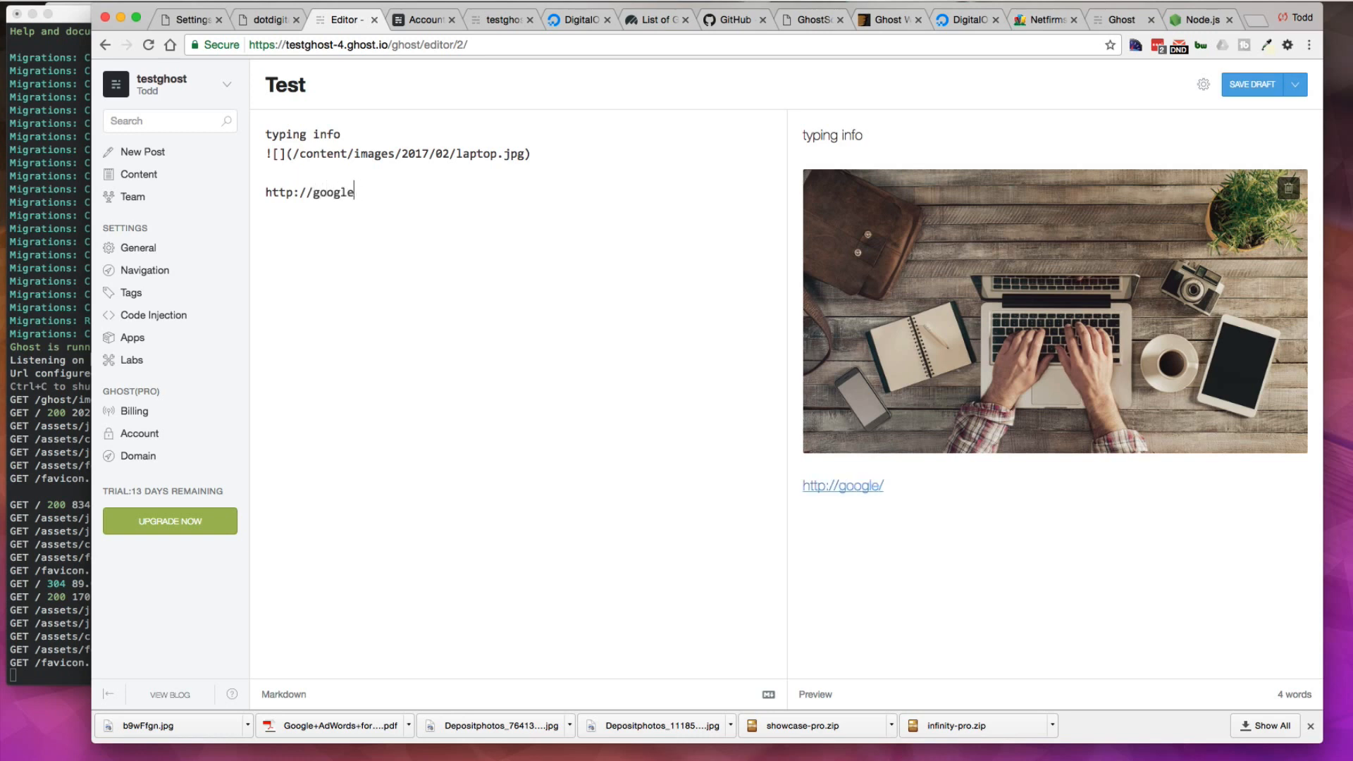
pyautogui.write('.com')
pyautogui.write('[]')
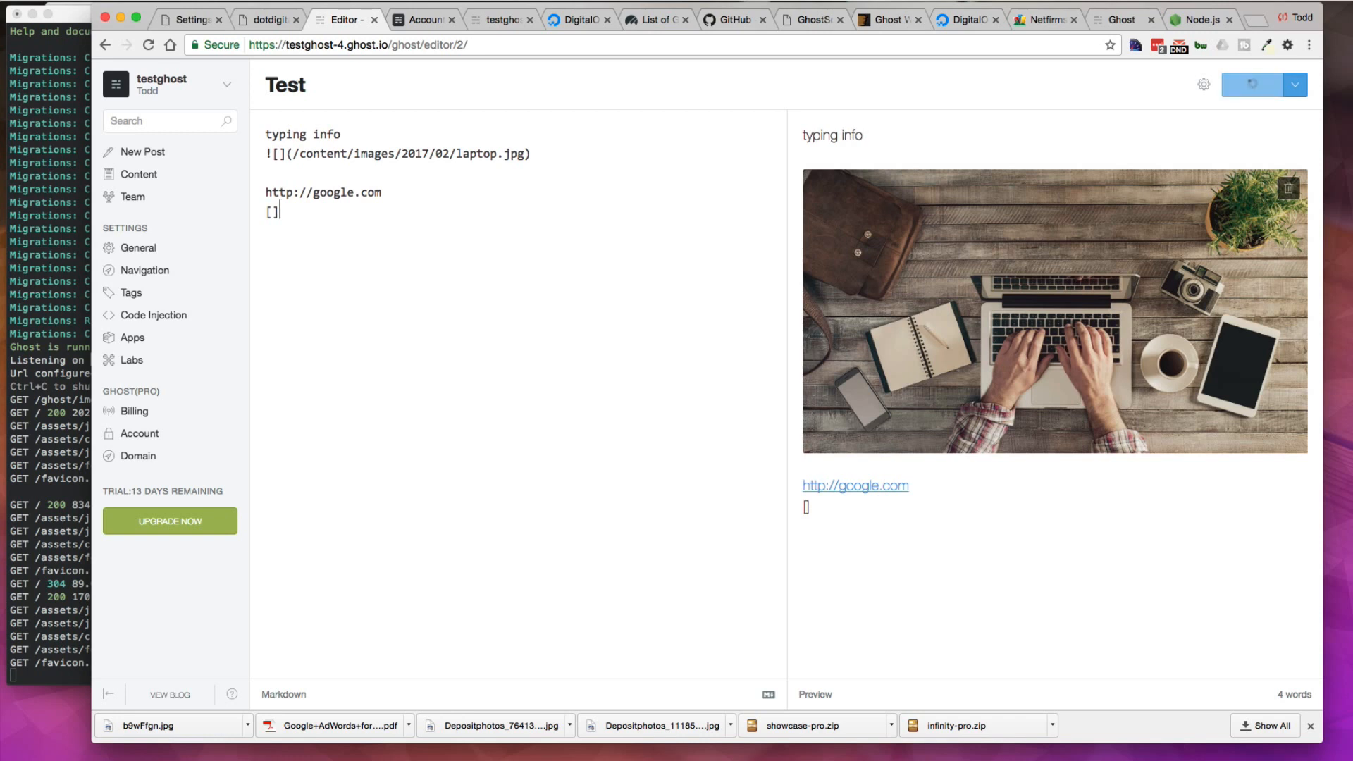
pyautogui.write('h')
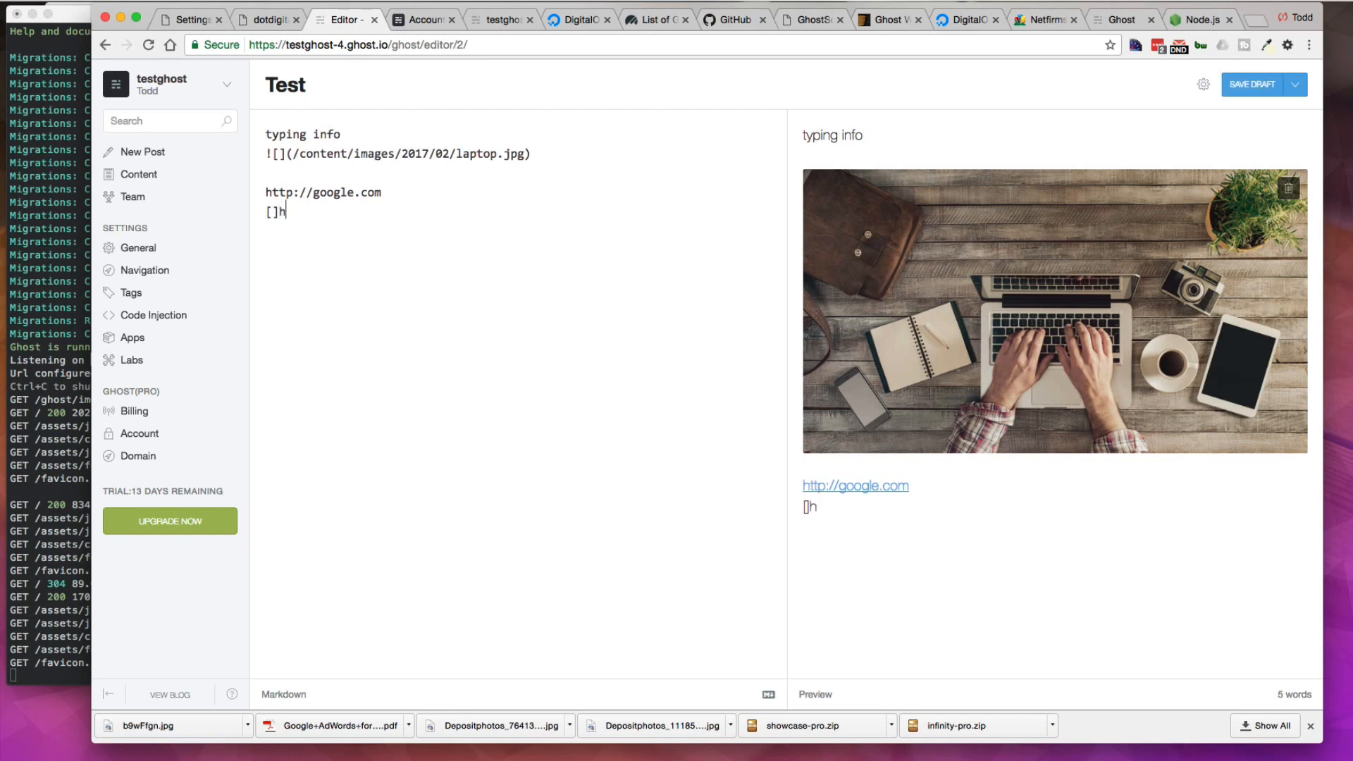
pyautogui.write('ttp://google.com')
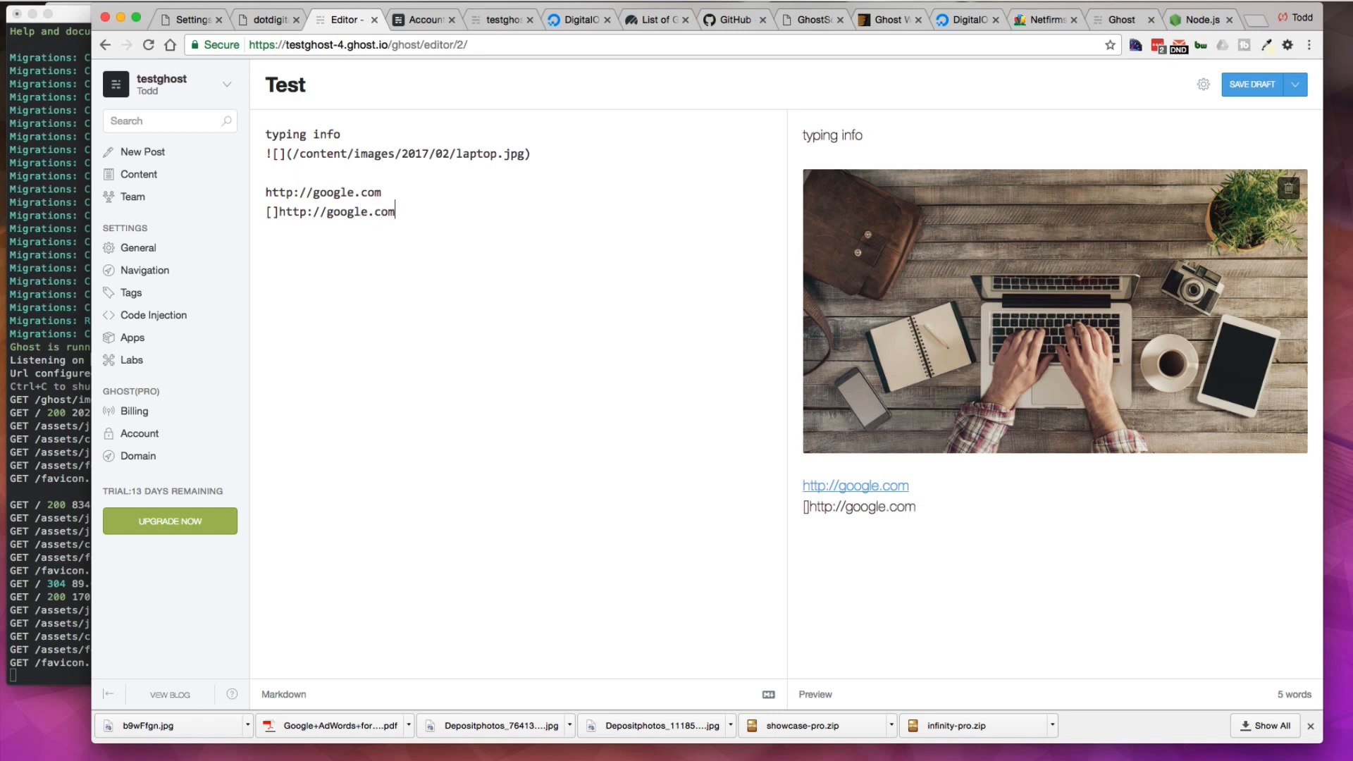
pyautogui.click(274, 212)
pyautogui.write('google')
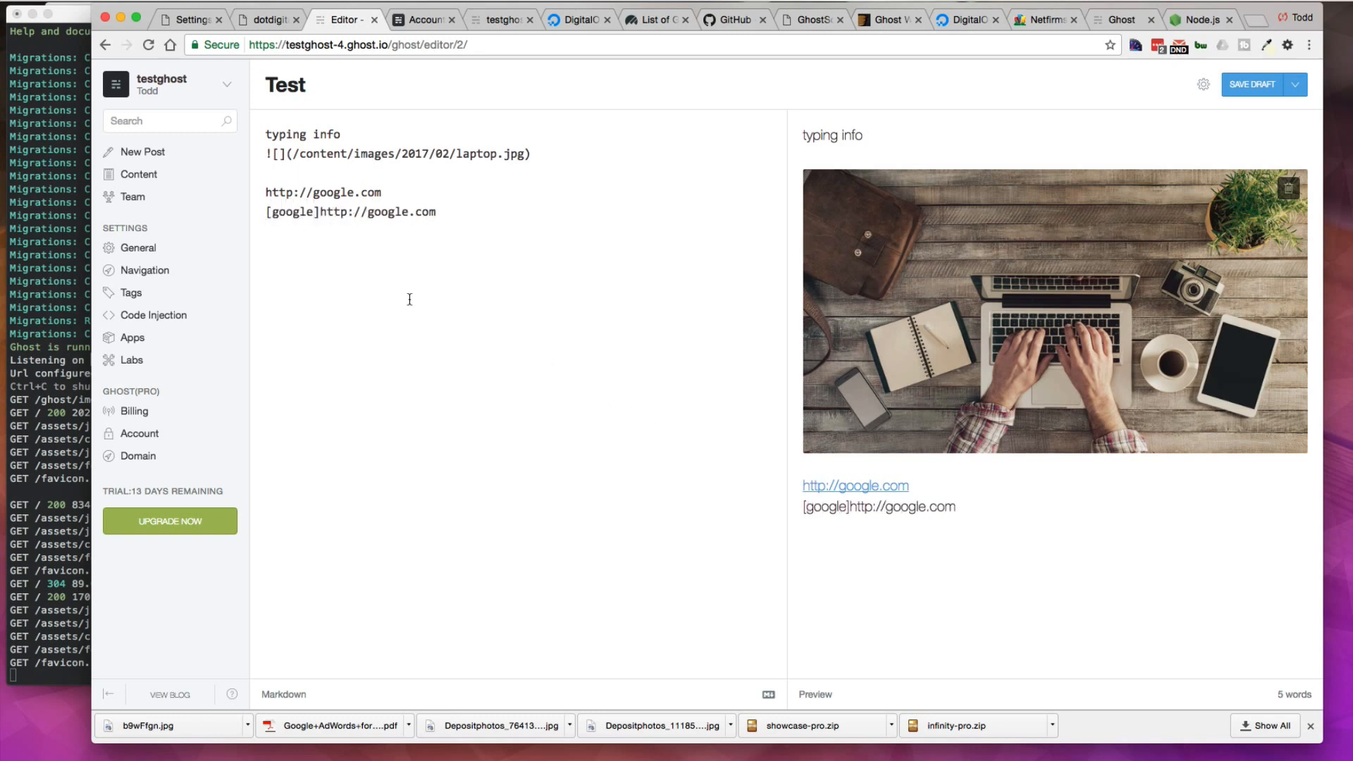
pyautogui.click(318, 212)
pyautogui.write('9')
pyautogui.press('BackSpace')
pyautogui.write('(')
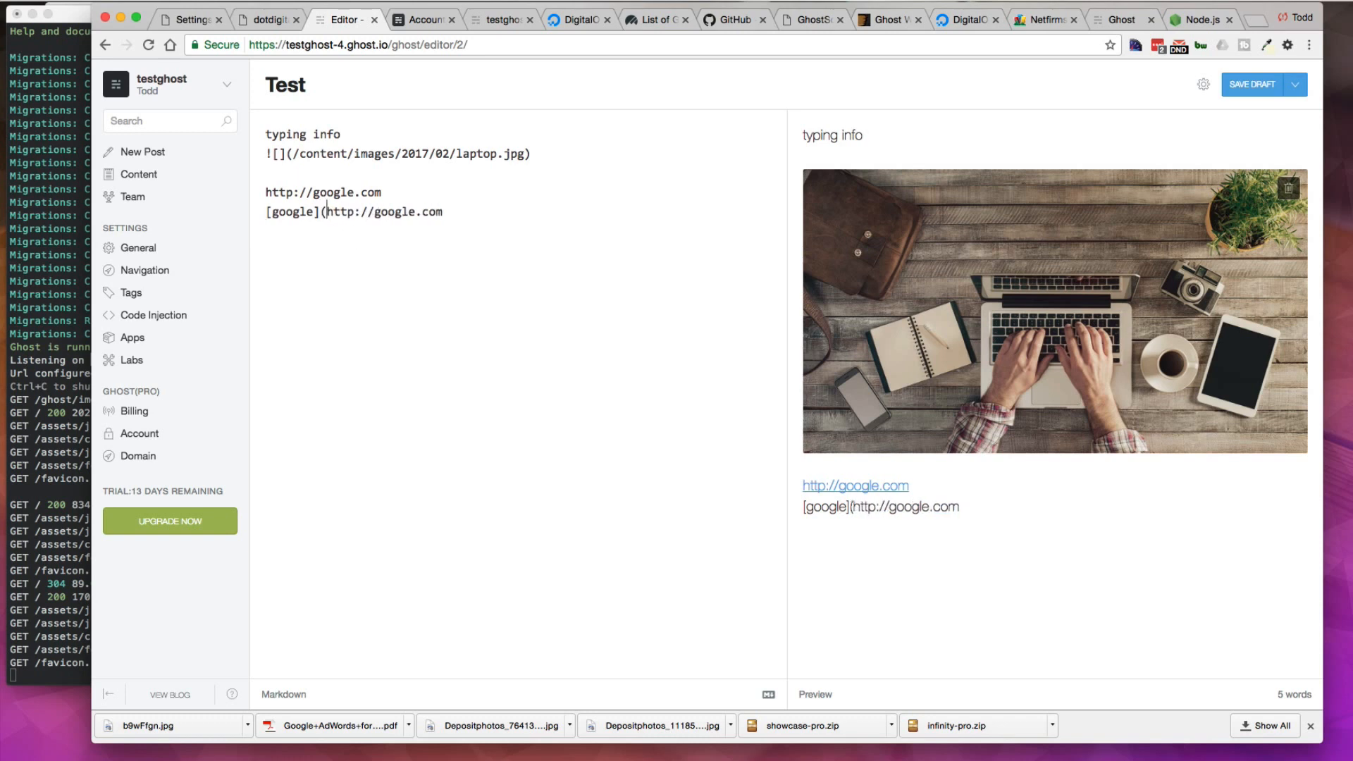
pyautogui.click(457, 207)
pyautogui.write(')')
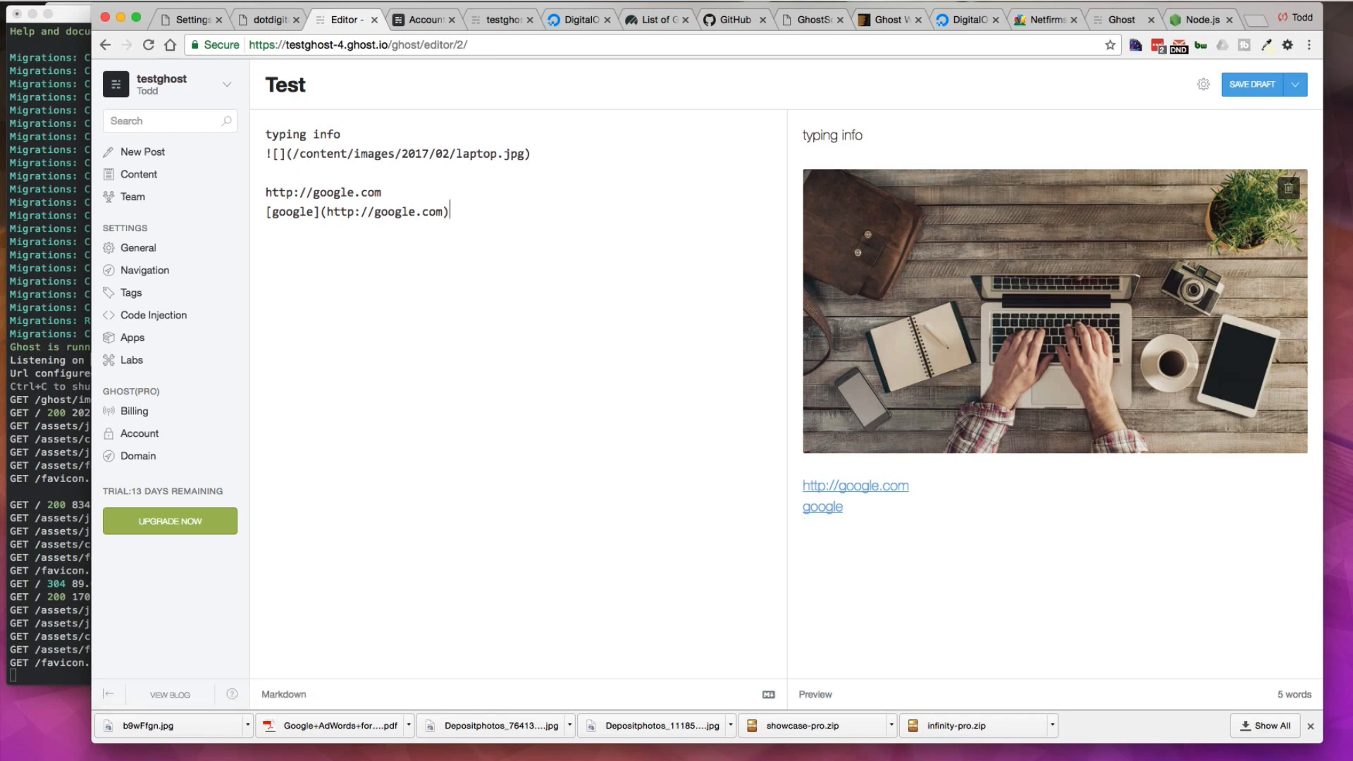
# Step: Open the Ghost Markdown Guide beside the editor and read through its syntax sections down to the examples
pyautogui.moveTo(725, 96); pyautogui.dragTo(357, 67)
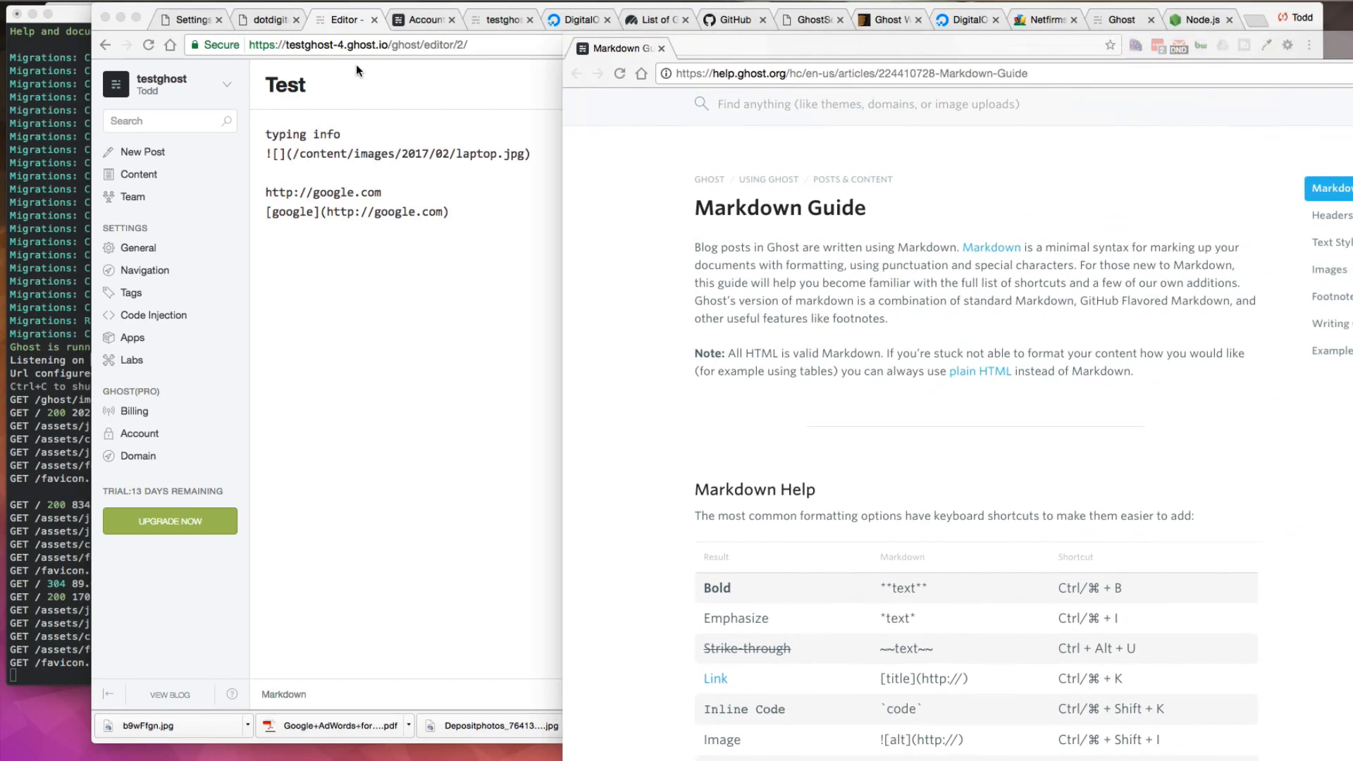
pyautogui.moveTo(929, 47); pyautogui.dragTo(559, 22)
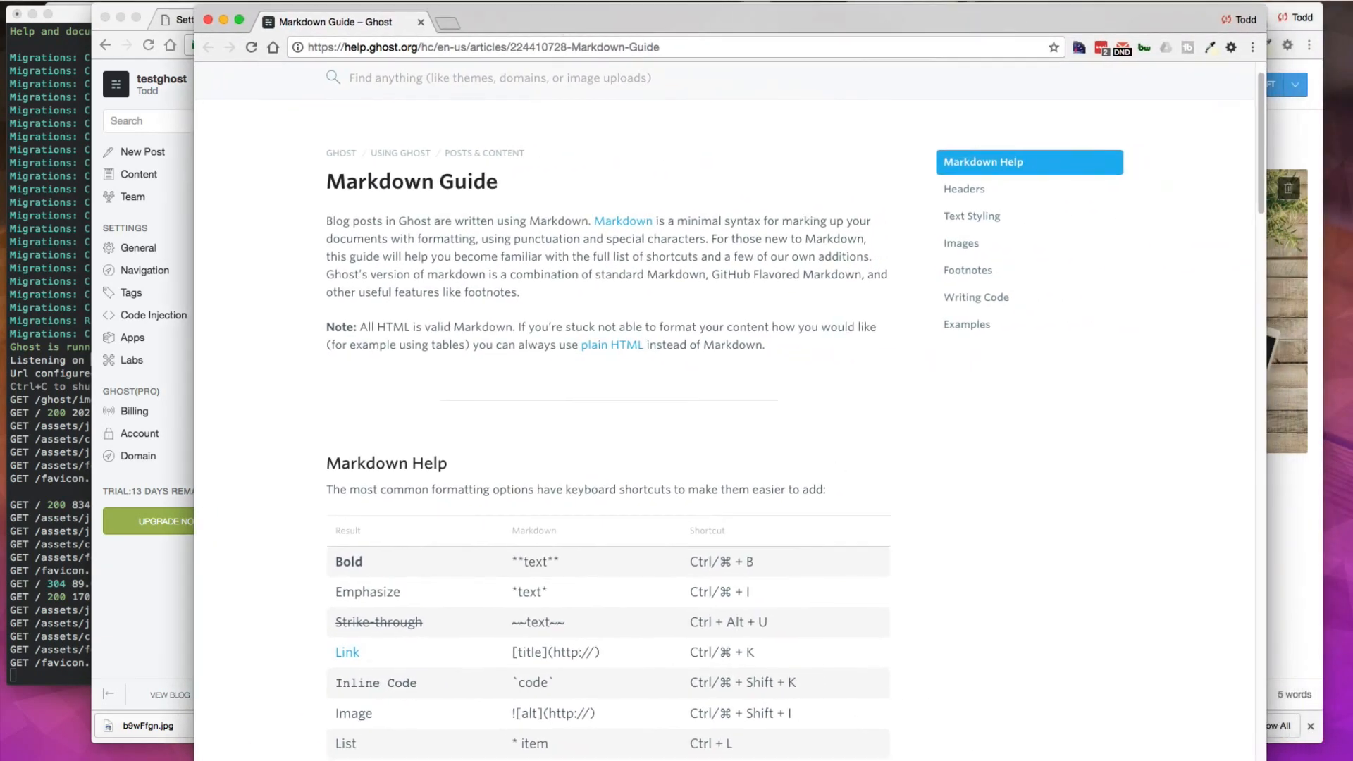
pyautogui.scroll(-6, 995, 582)
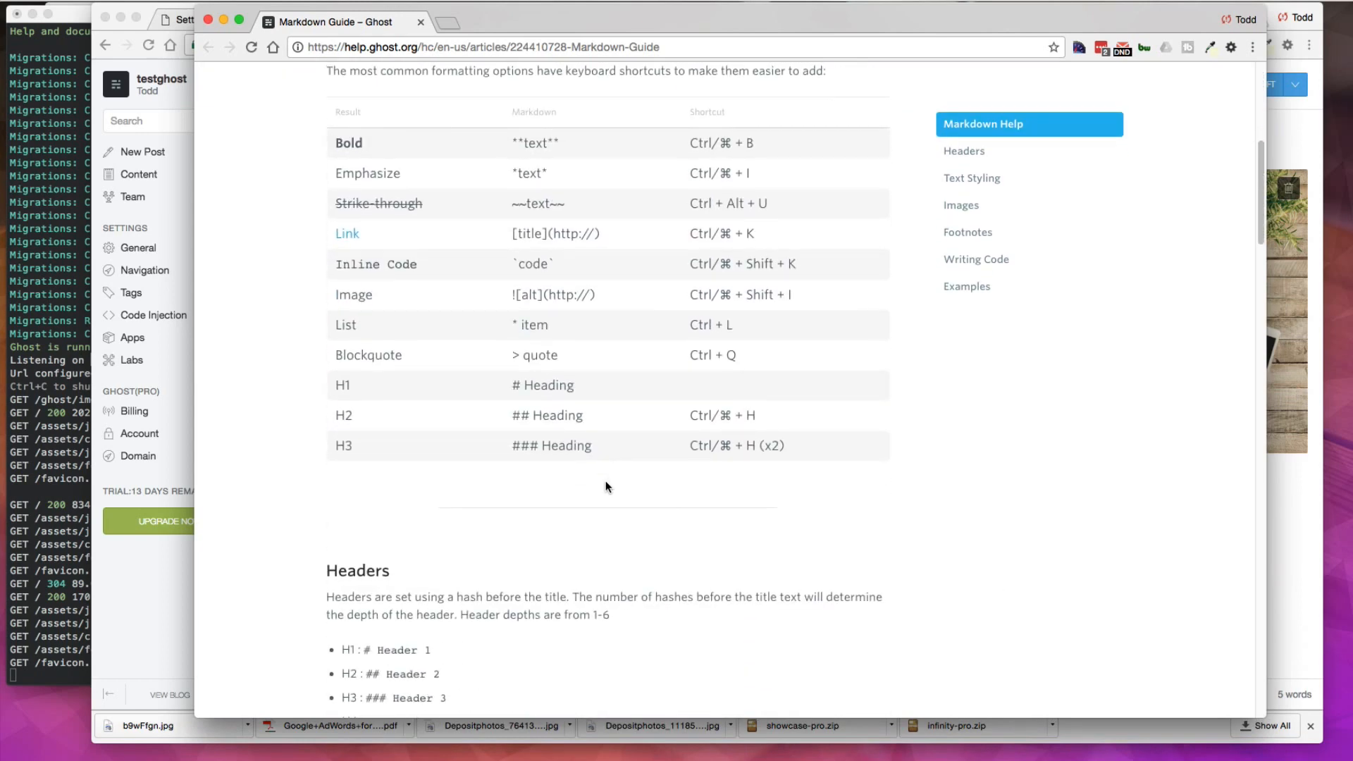
pyautogui.scroll(1, 606, 480)
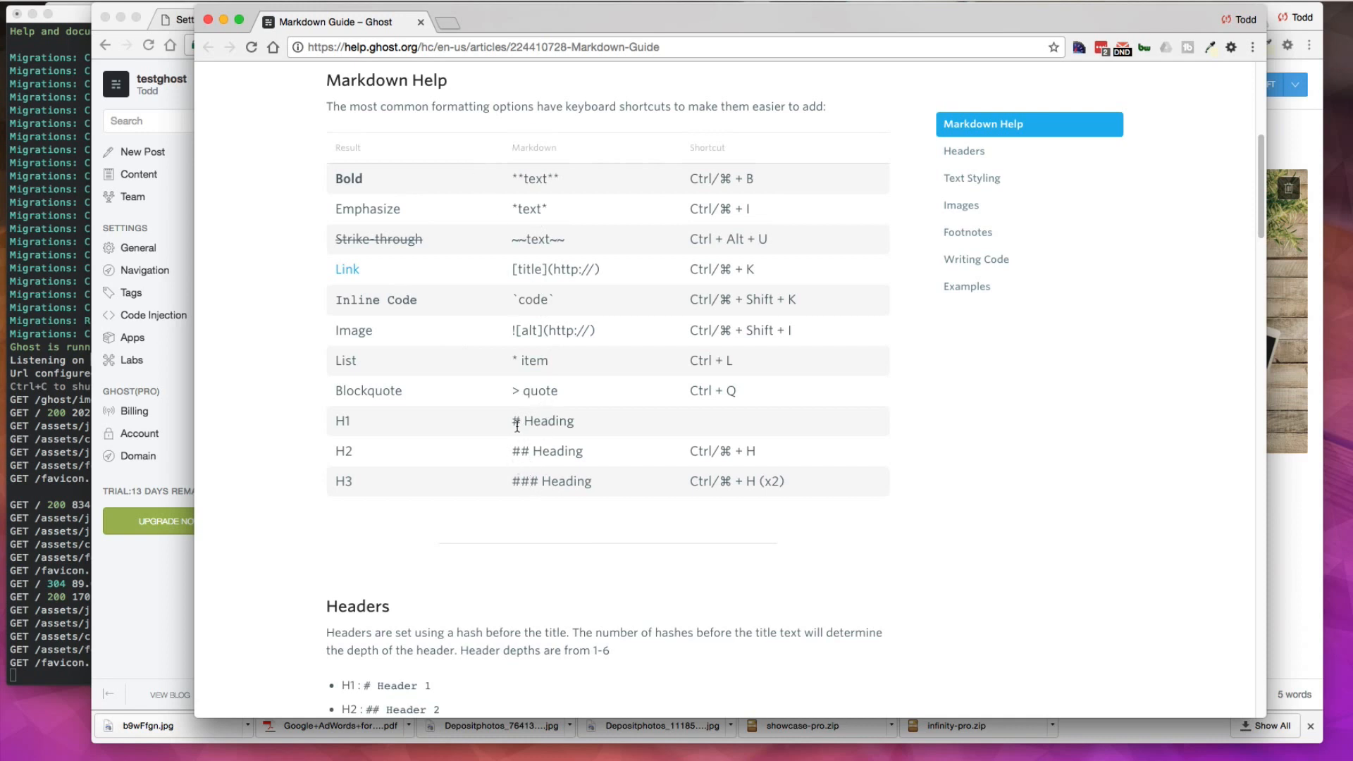
pyautogui.moveTo(521, 421); pyautogui.dragTo(510, 421)
pyautogui.scroll(-3, 534, 466)
pyautogui.scroll(-6, 534, 466)
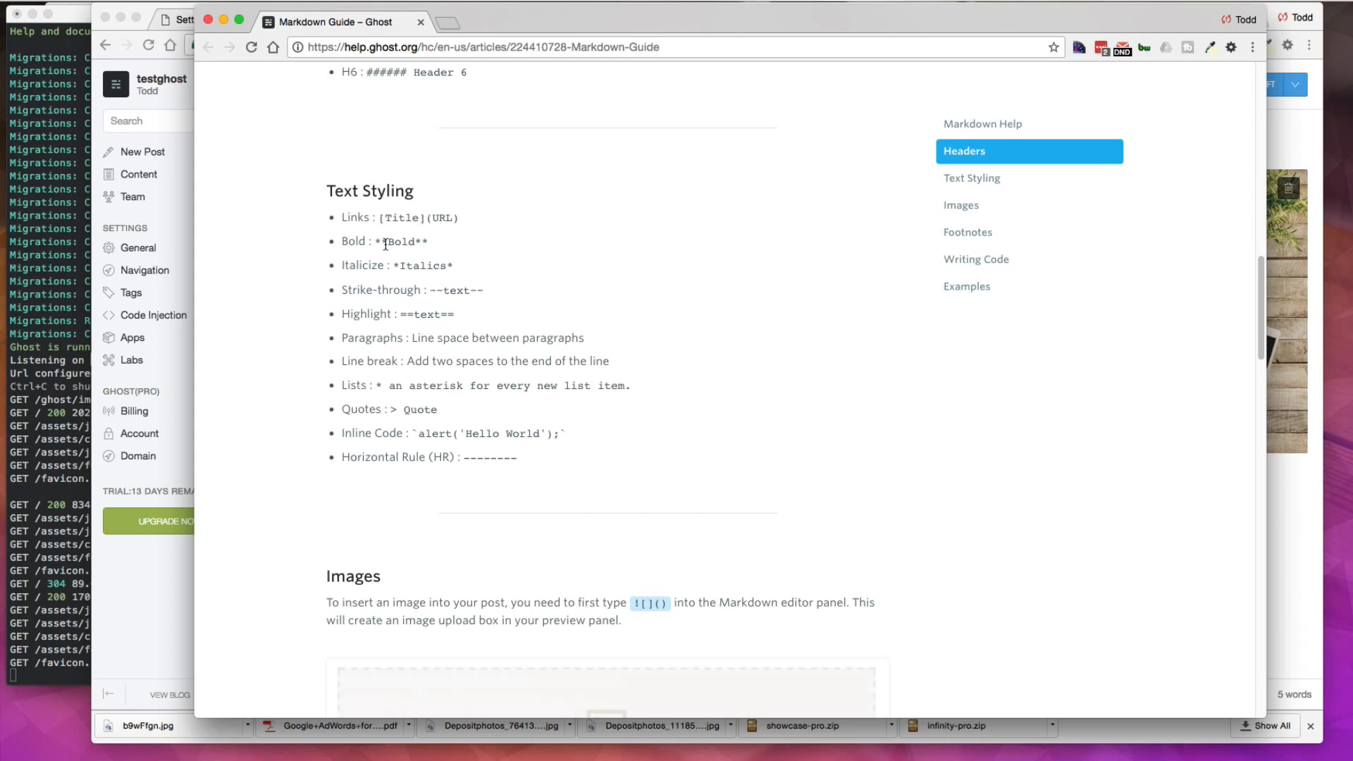
pyautogui.scroll(-4, 645, 464)
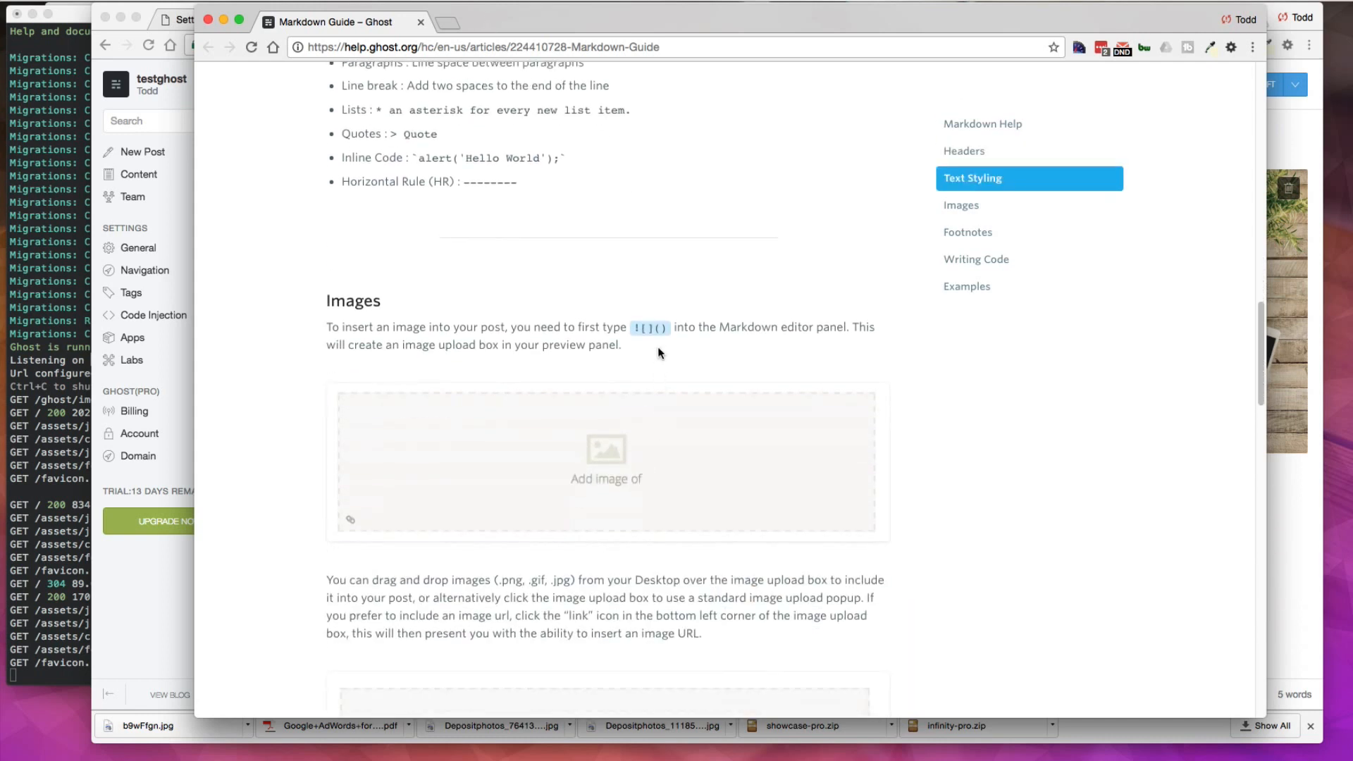
pyautogui.scroll(-5, 674, 402)
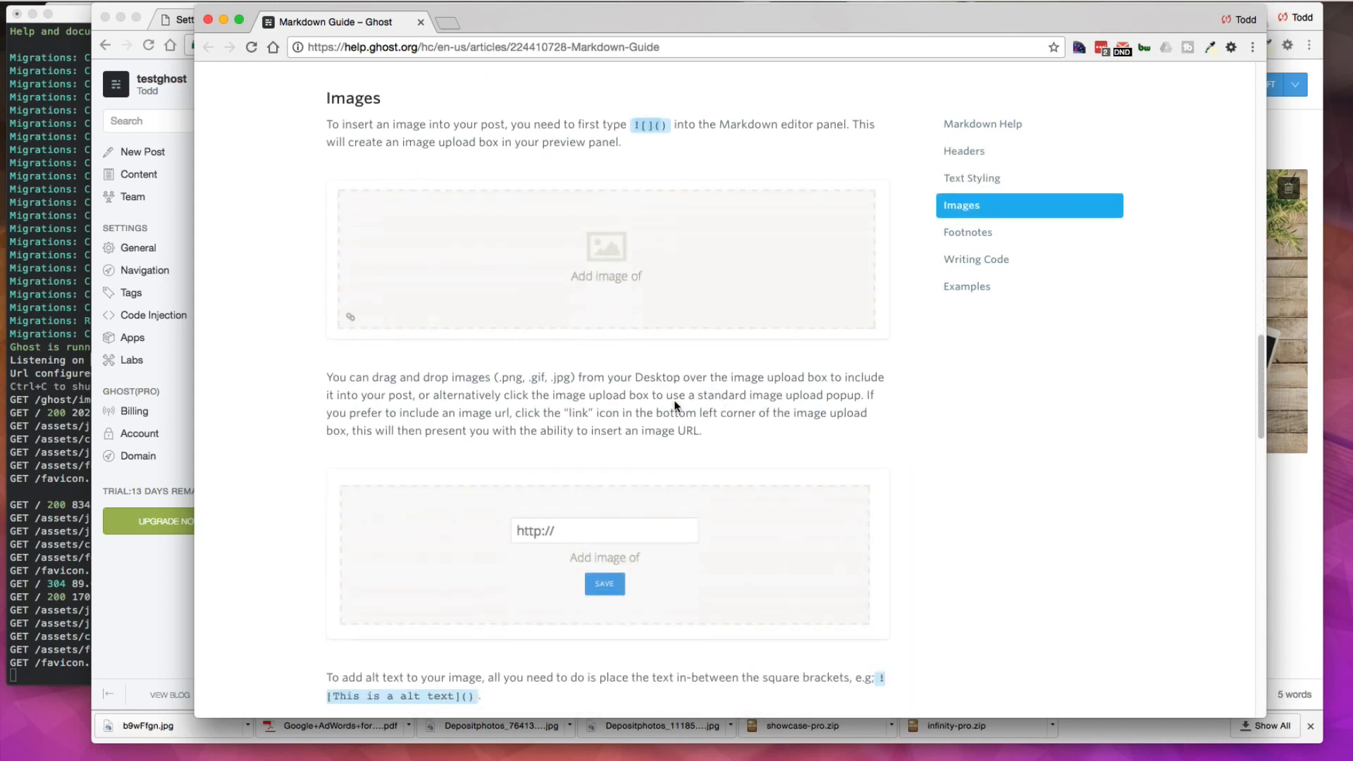
pyautogui.scroll(-8, 674, 402)
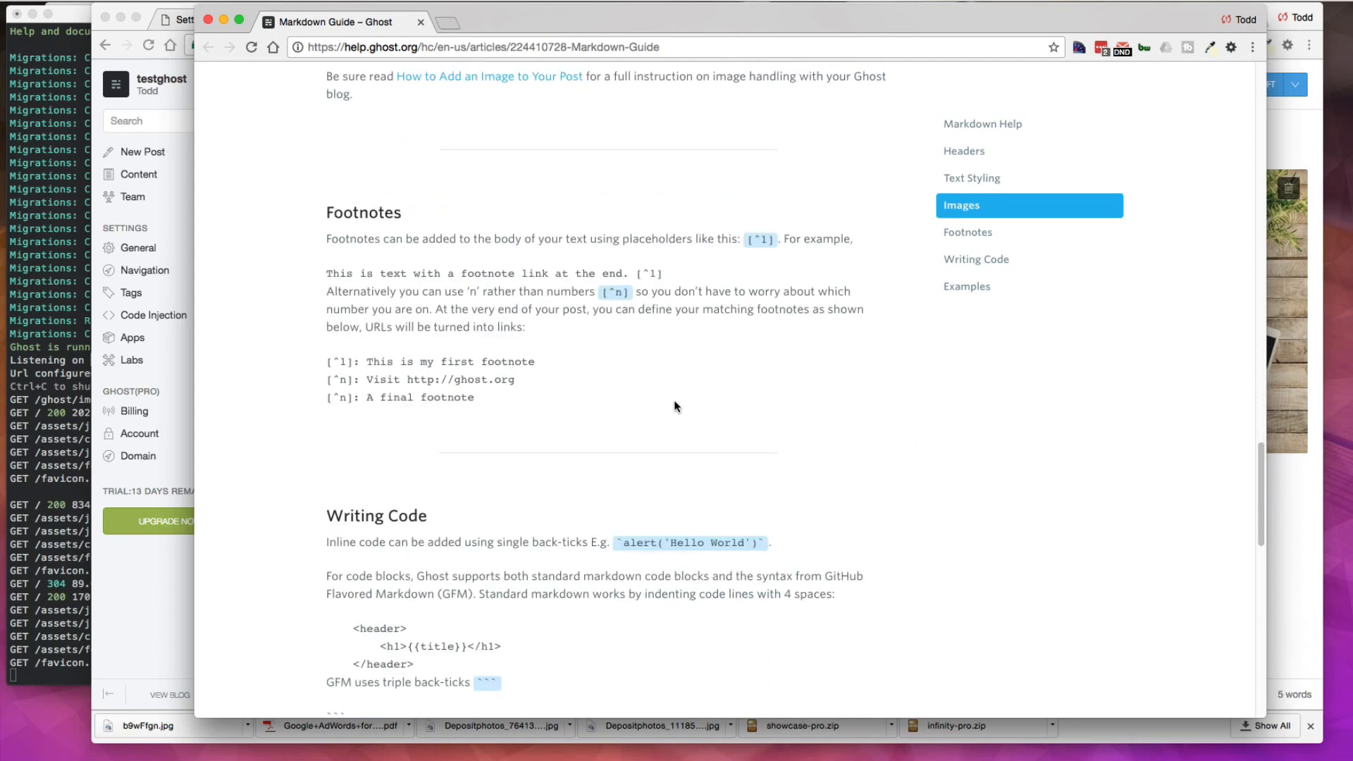
pyautogui.scroll(-8, 675, 402)
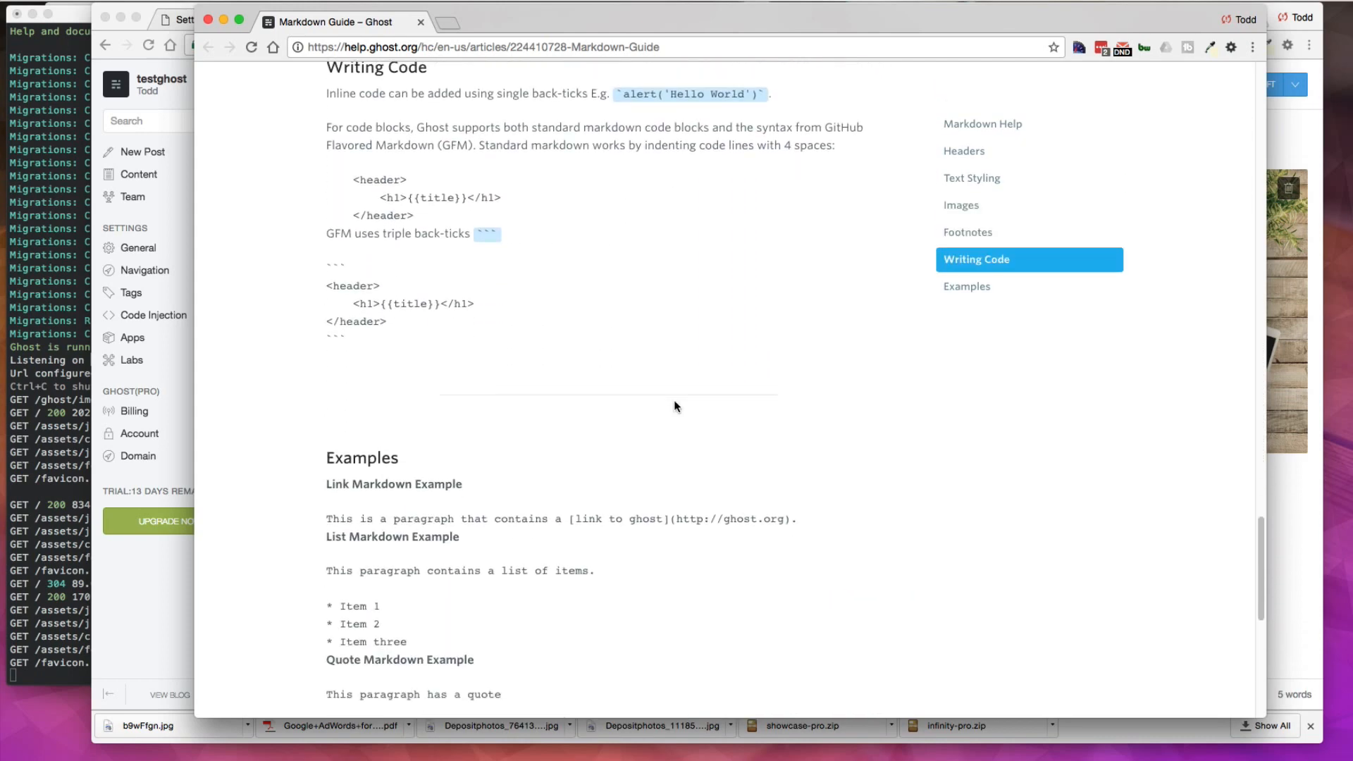
pyautogui.scroll(-3, 674, 406)
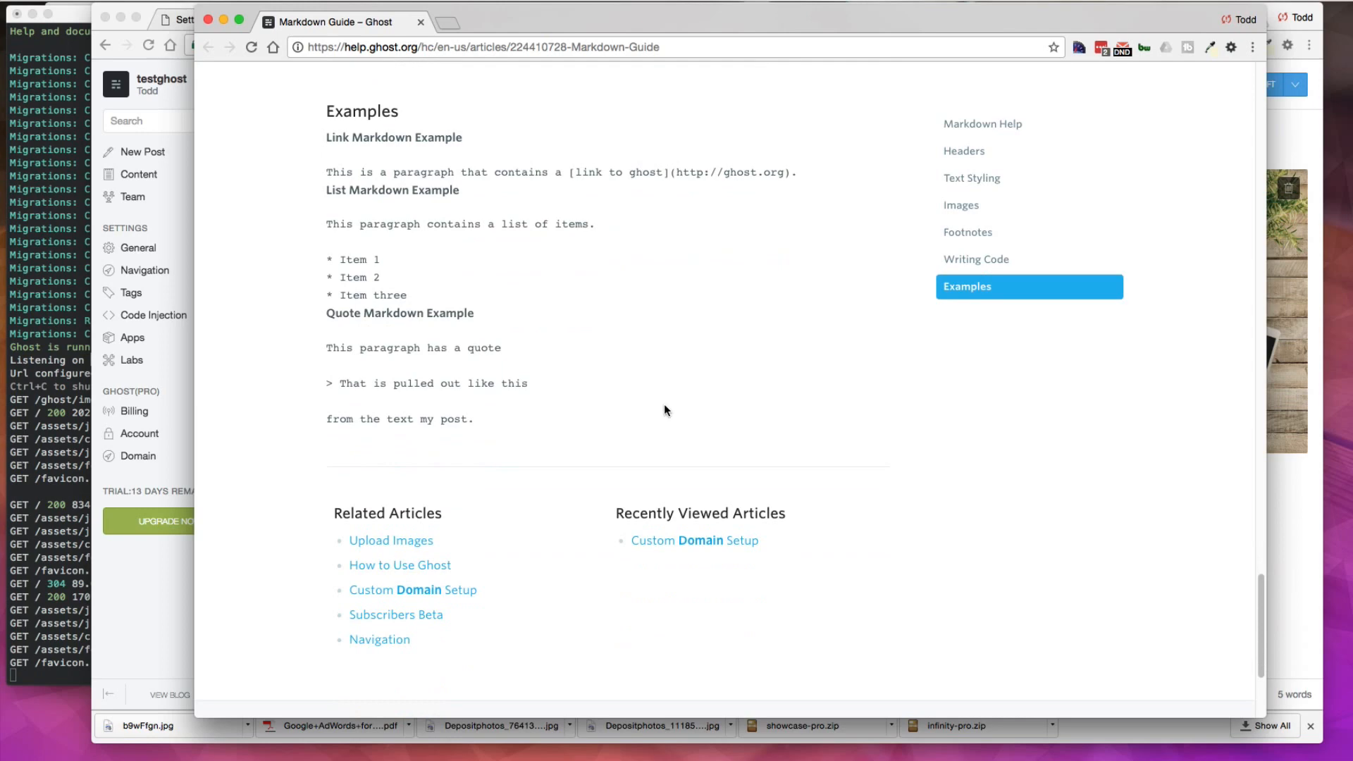
# Step: Move the Markdown Guide aside and add a level-one heading #h1 on a new line below the link
pyautogui.moveTo(476, 26); pyautogui.dragTo(1047, 90)
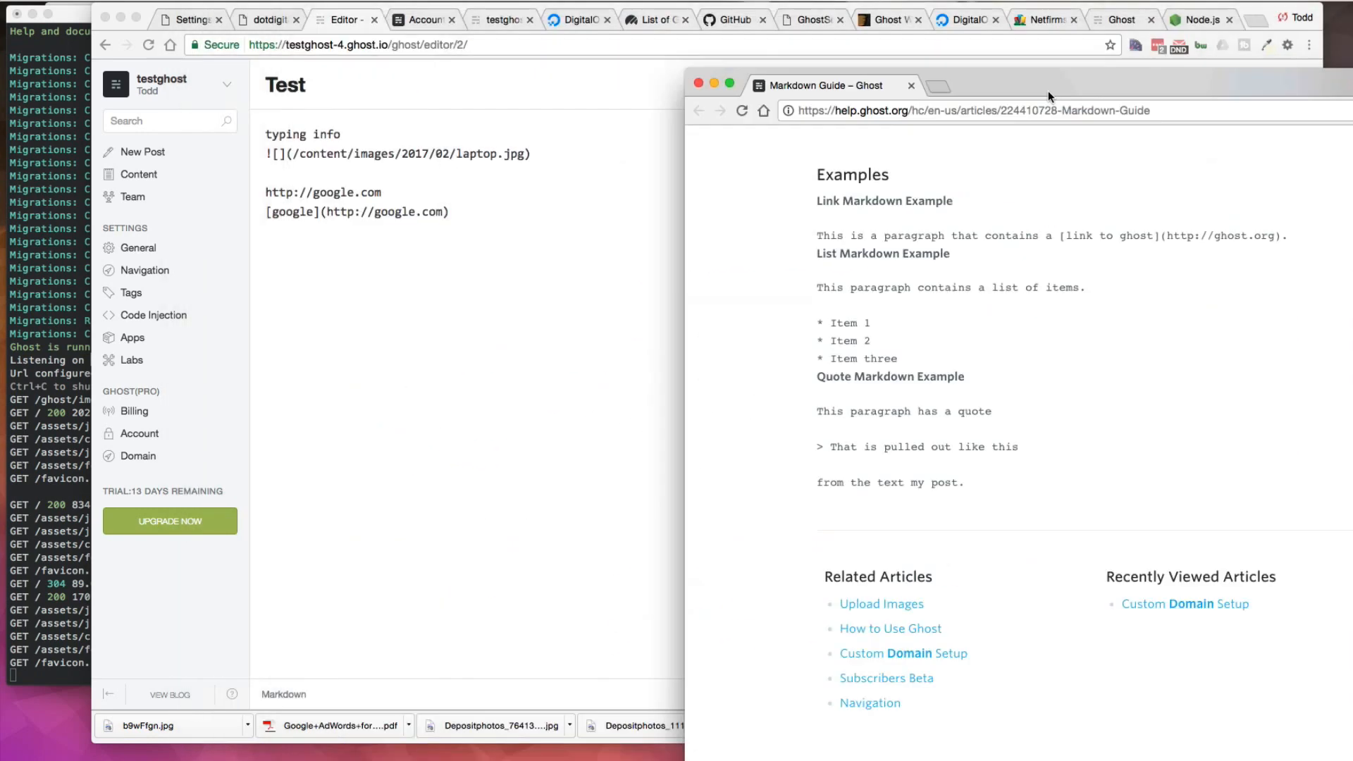
pyautogui.click(748, 287)
pyautogui.click(468, 216)
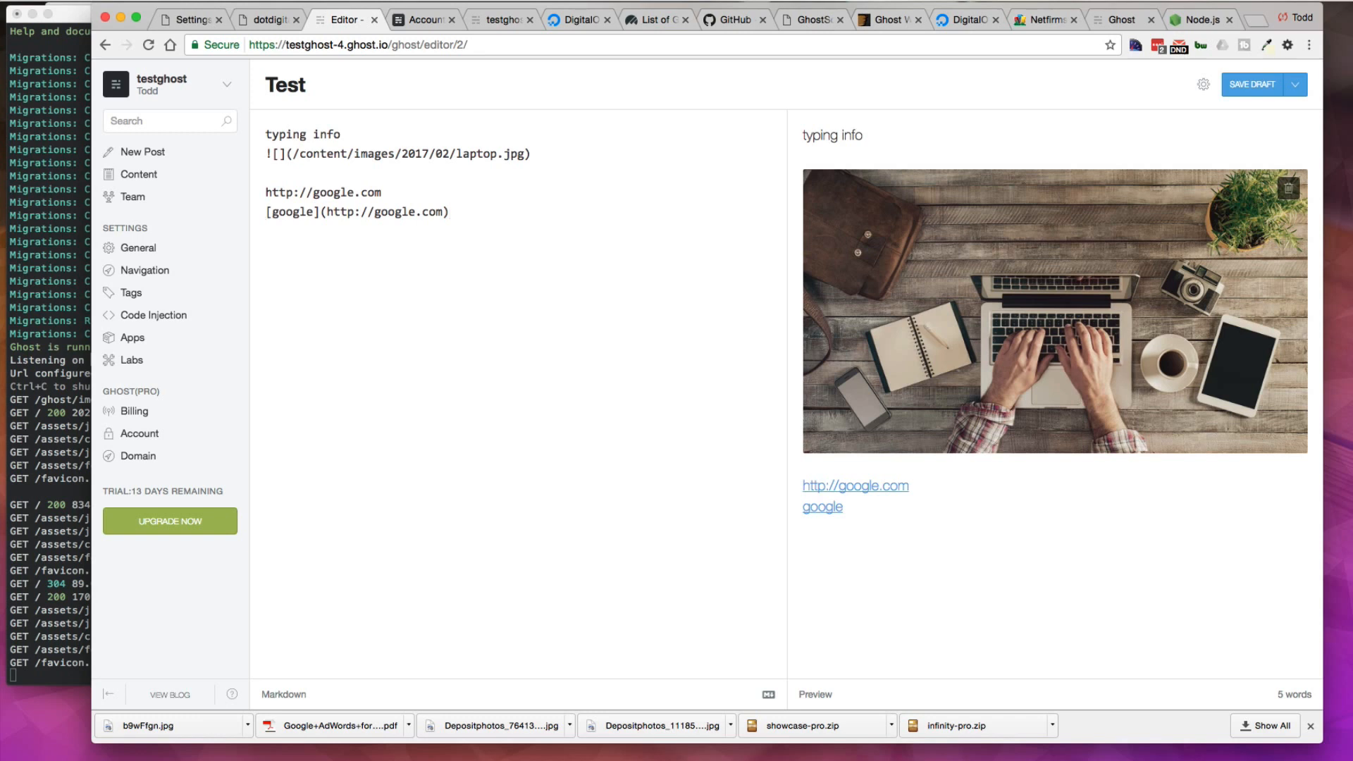
pyautogui.press('Return')
pyautogui.write('#h1')
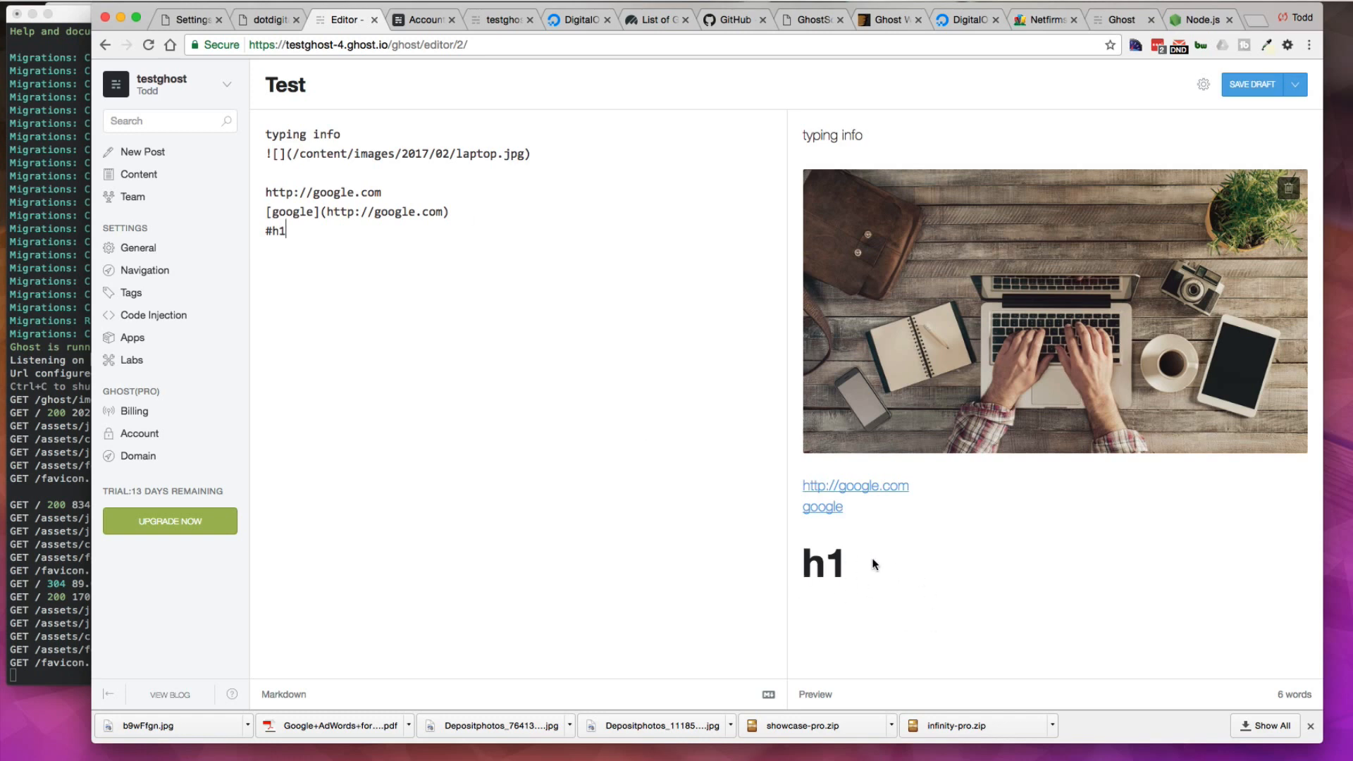
# Step: Add the paragraph "yours post" below the heading and save the draft
pyautogui.press('Return')
pyautogui.write('yours post')
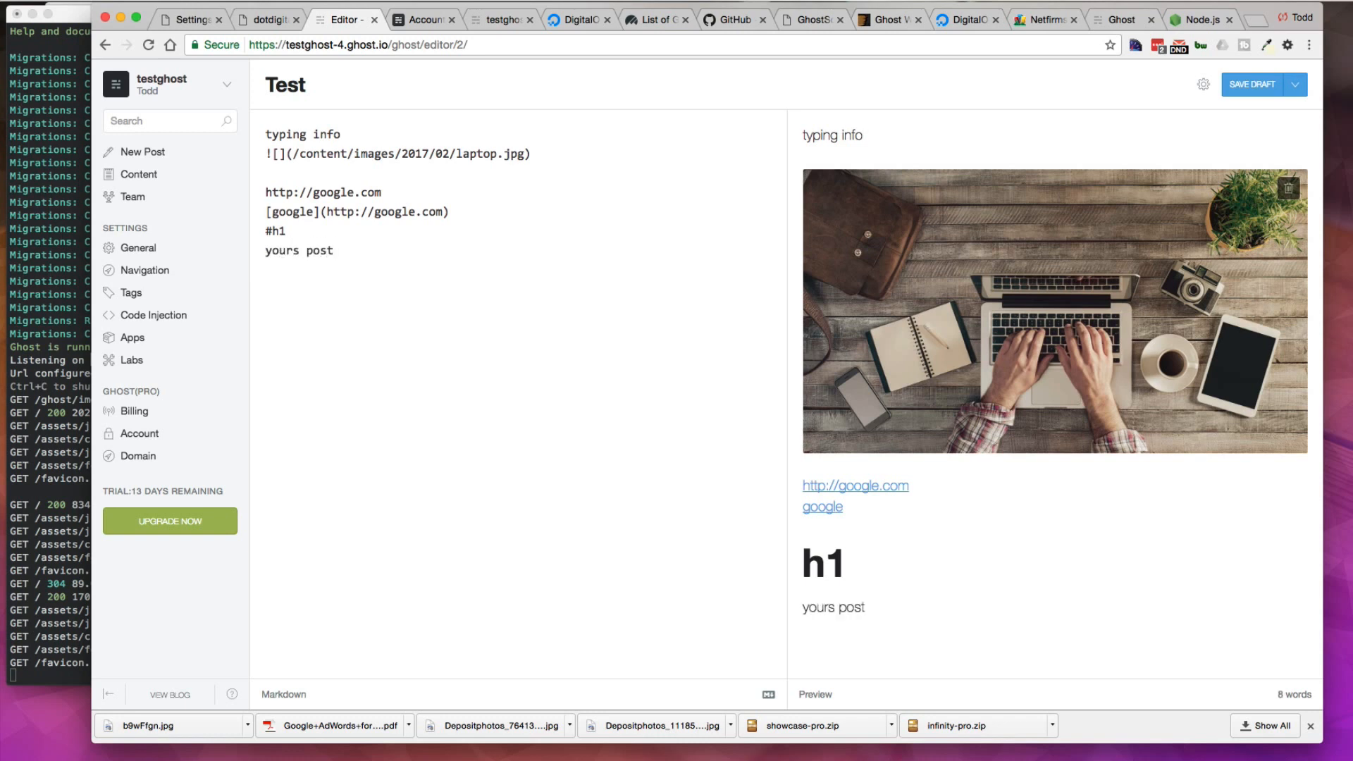
pyautogui.click(1248, 86)
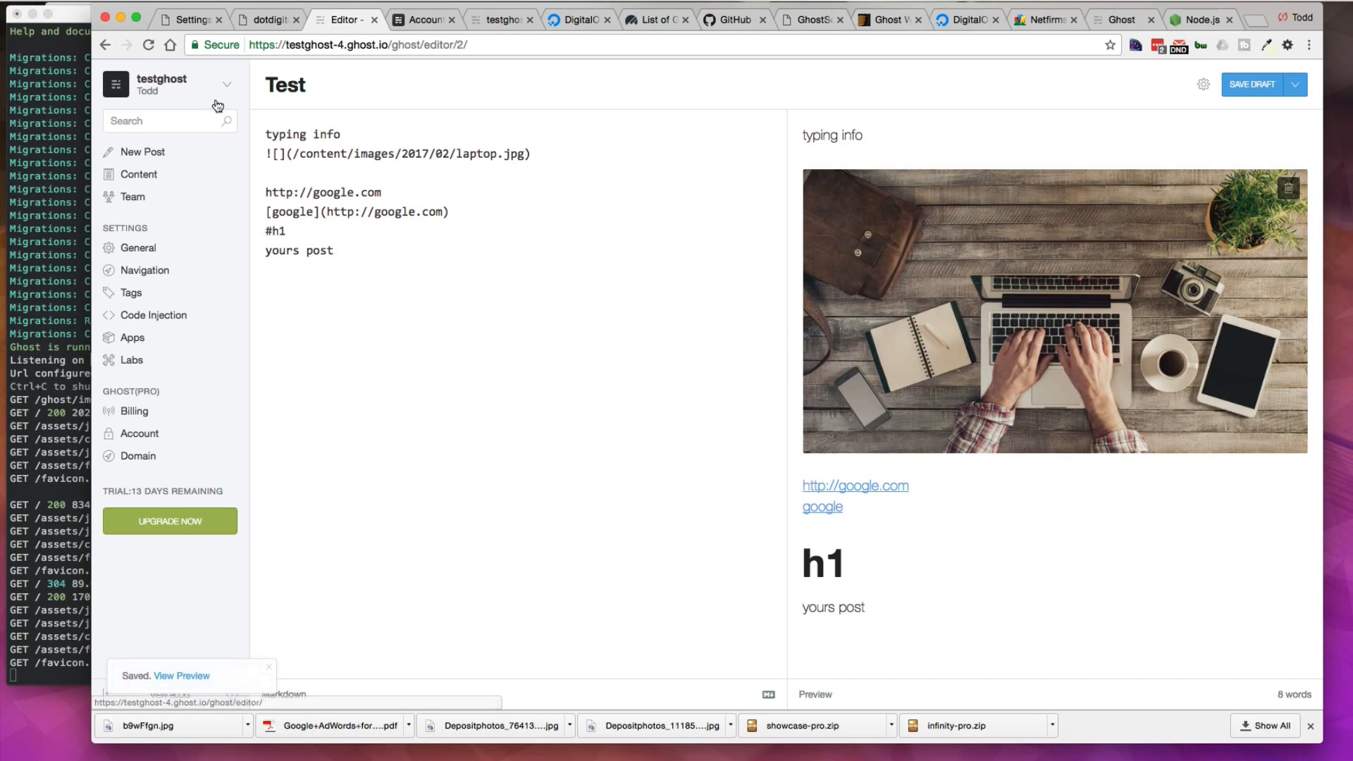
# Step: Open the saved post's preview and scroll through the rendered page
pyautogui.click(185, 676)
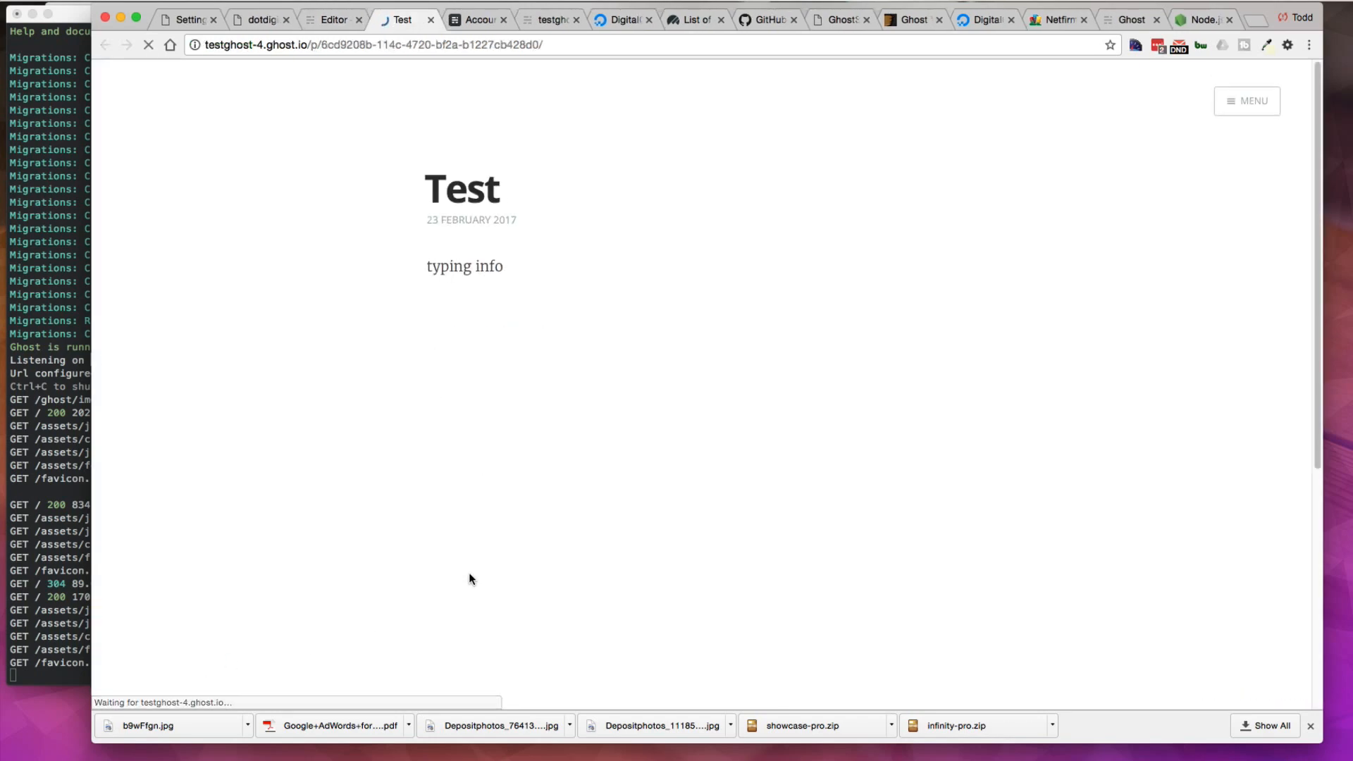
pyautogui.scroll(-5, 688, 472)
pyautogui.scroll(5, 688, 471)
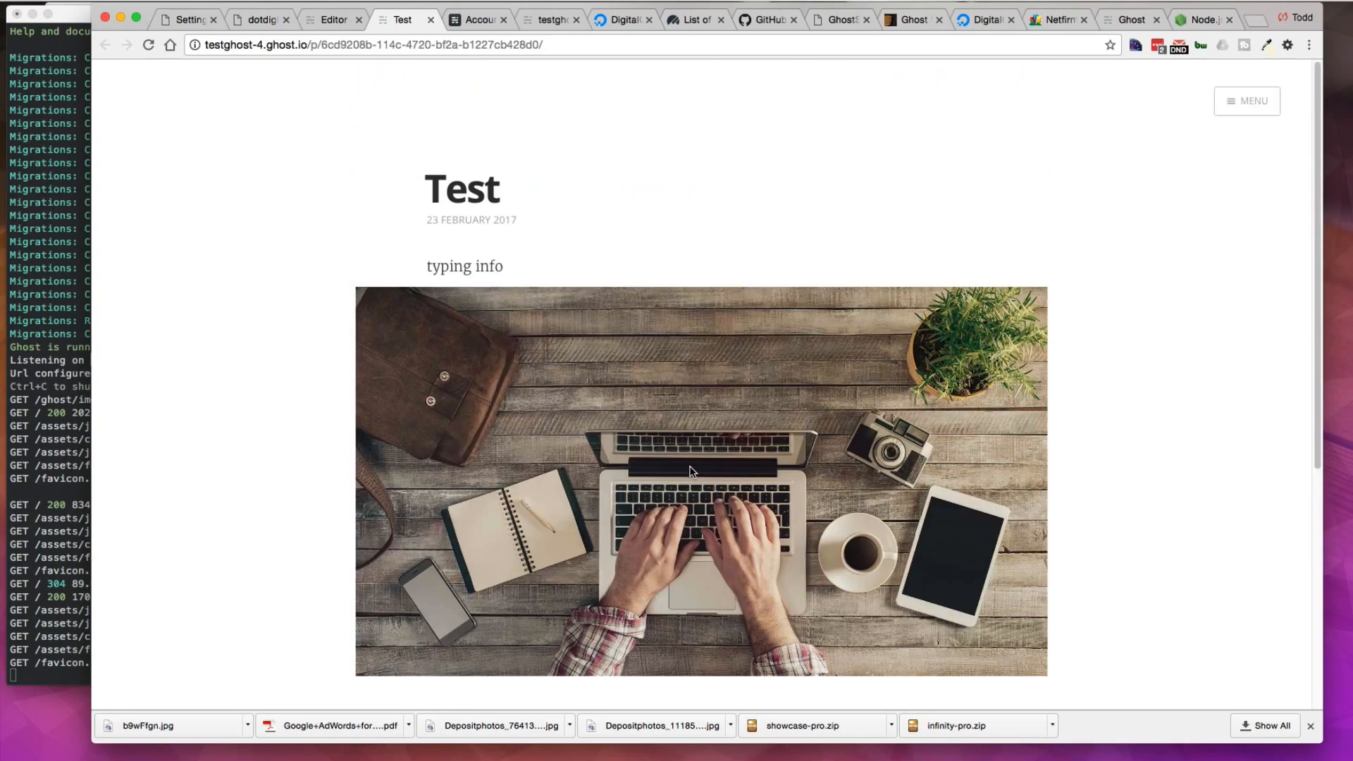
pyautogui.scroll(-5, 691, 471)
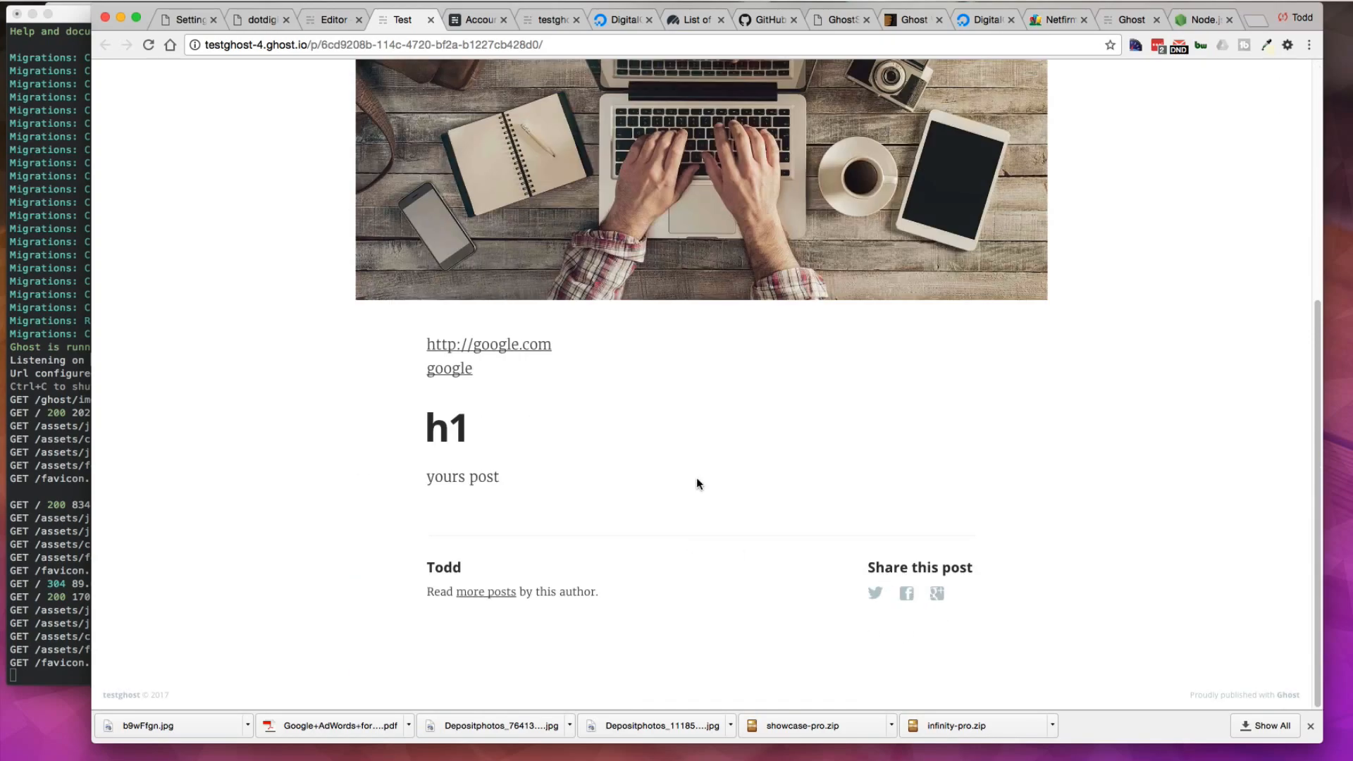
pyautogui.scroll(5, 698, 484)
# Step: Return to the editor, open the blog's Domain settings, and read the custom domain help dialog before closing it
pyautogui.click(333, 20)
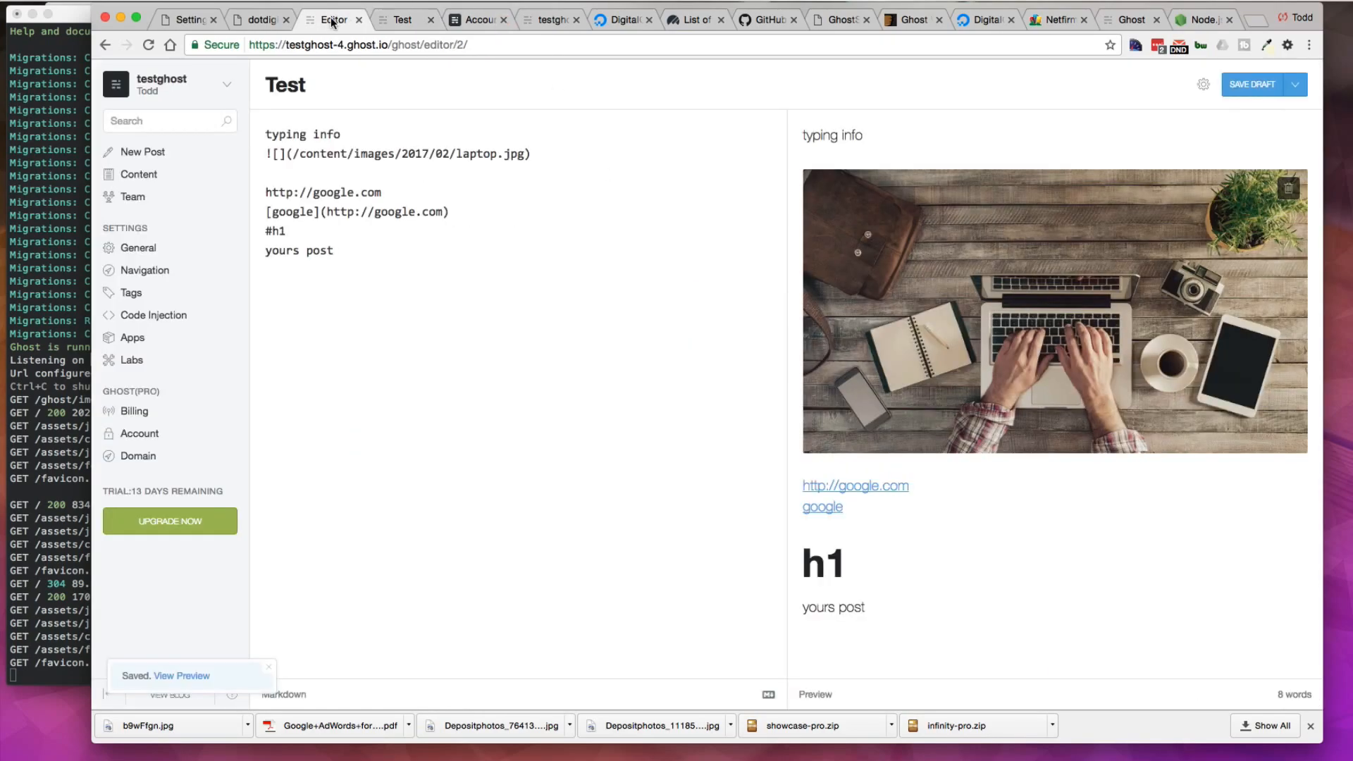
pyautogui.moveTo(279, 44); pyautogui.dragTo(461, 44)
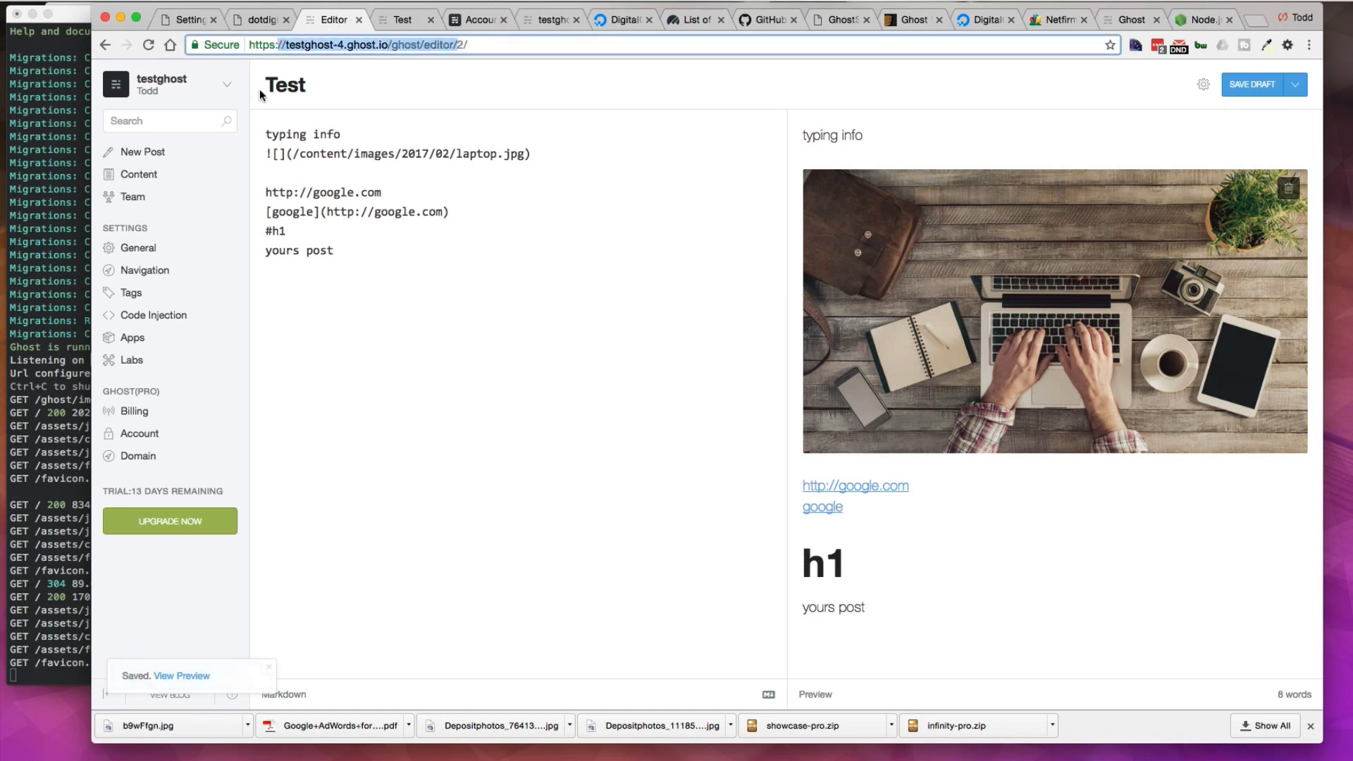
pyautogui.click(131, 458)
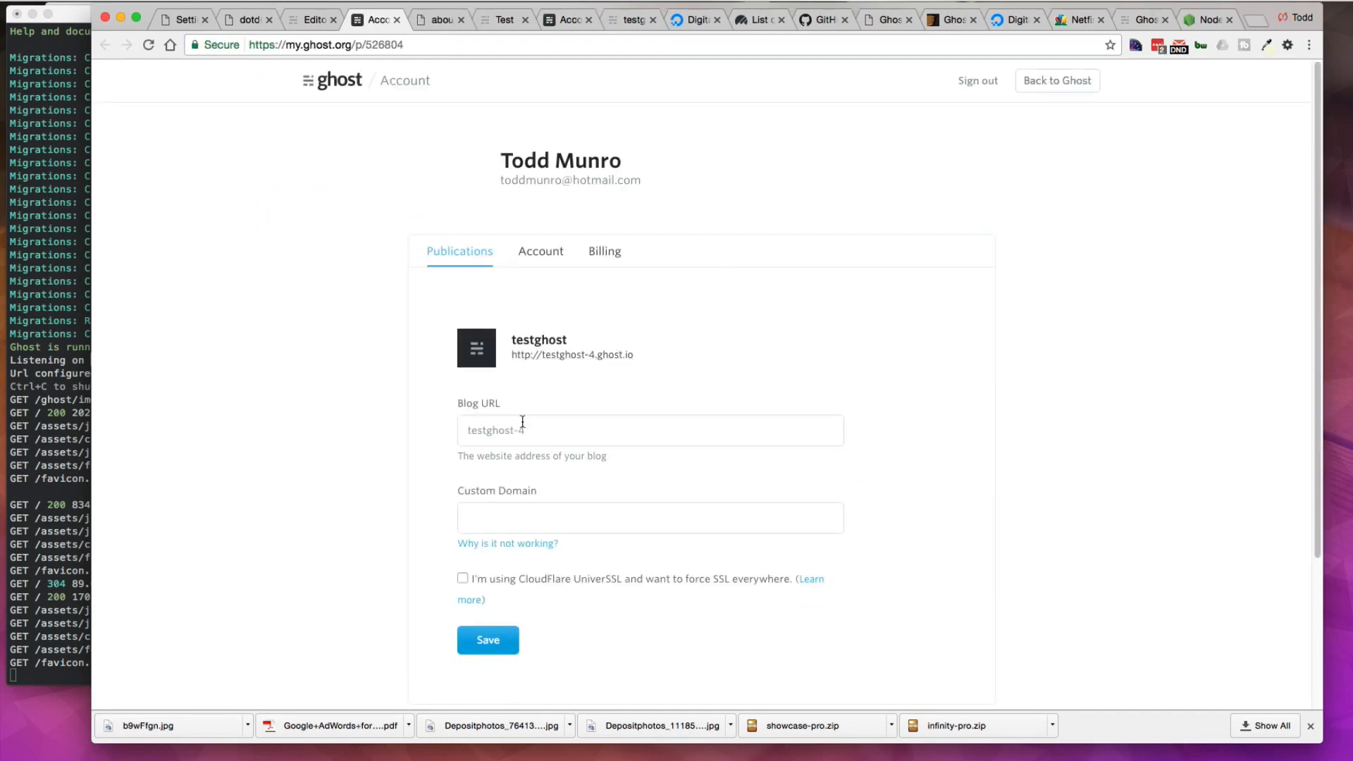
pyautogui.click(507, 544)
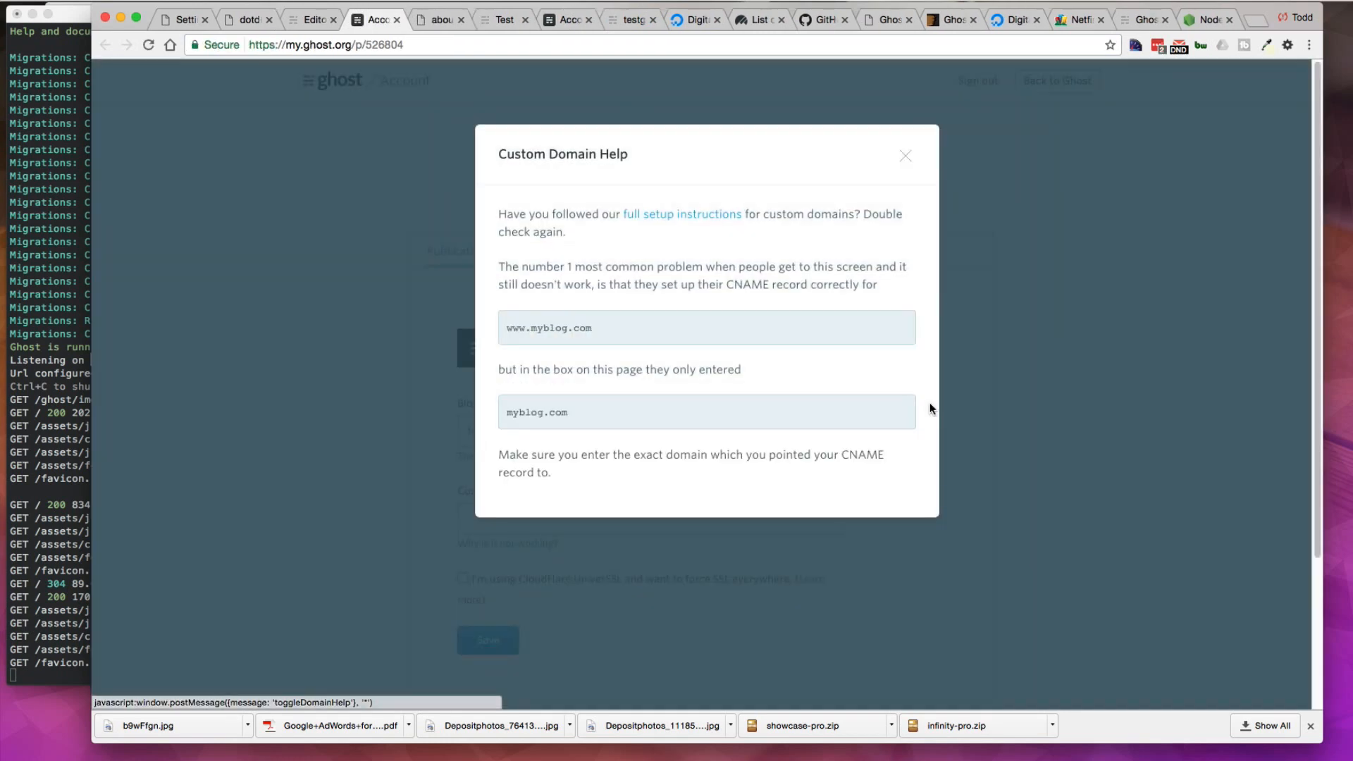
pyautogui.click(903, 155)
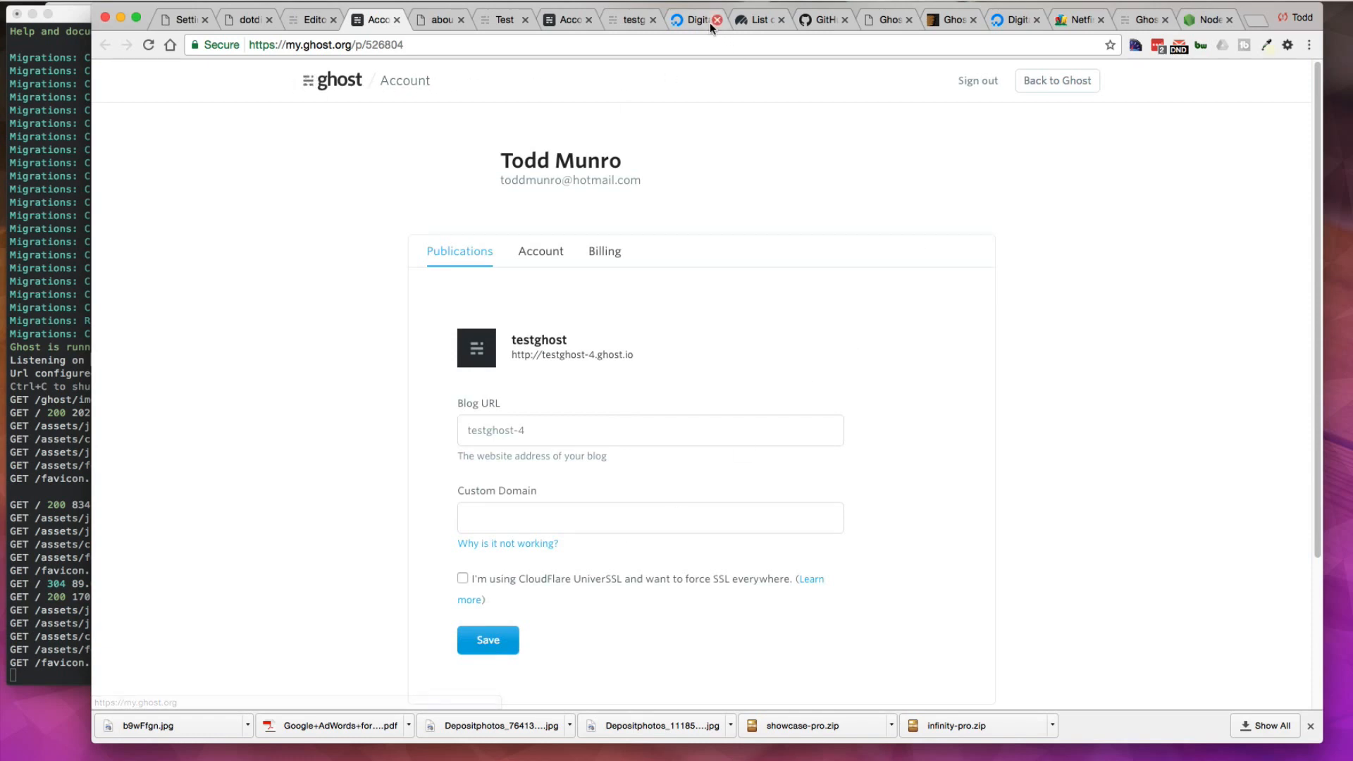
# Step: Switch to DigitalOcean and log in to the Droplets dashboard
pyautogui.click(691, 19)
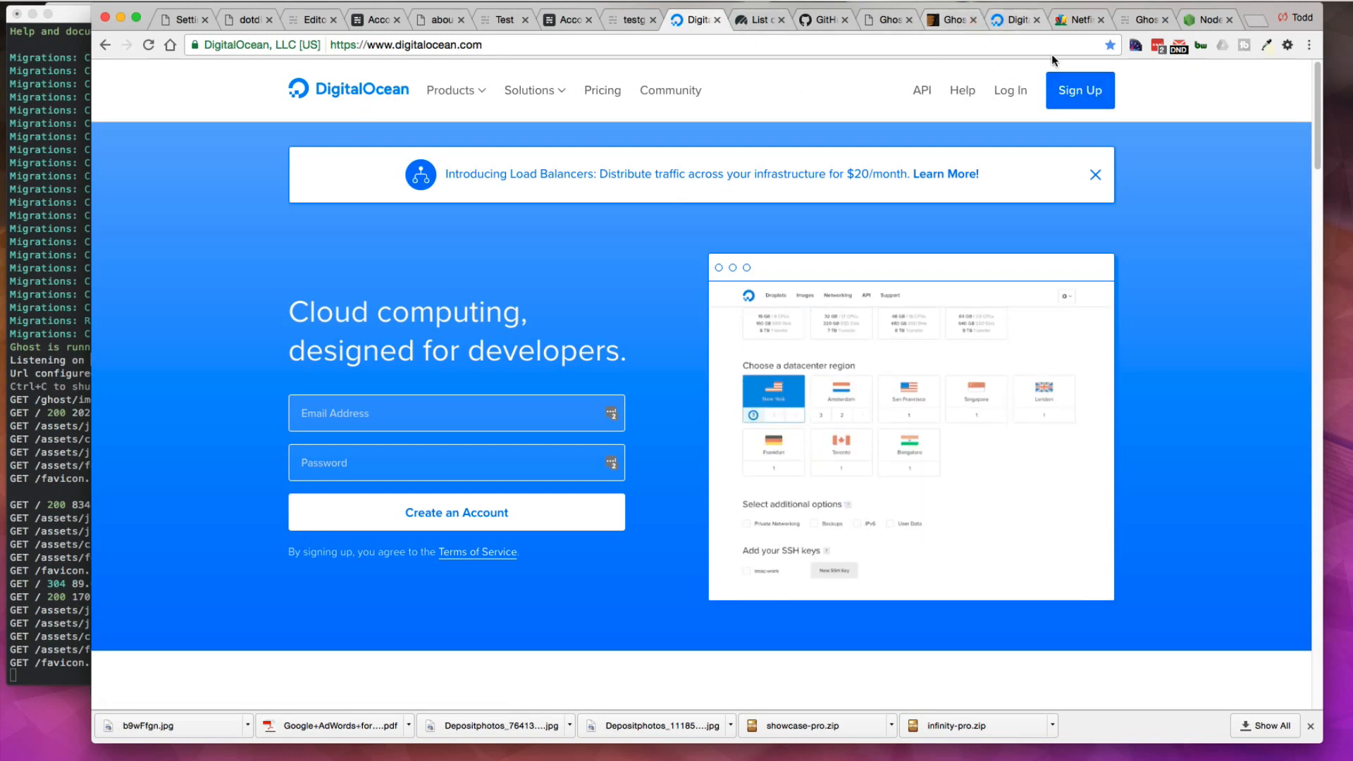
pyautogui.click(1012, 90)
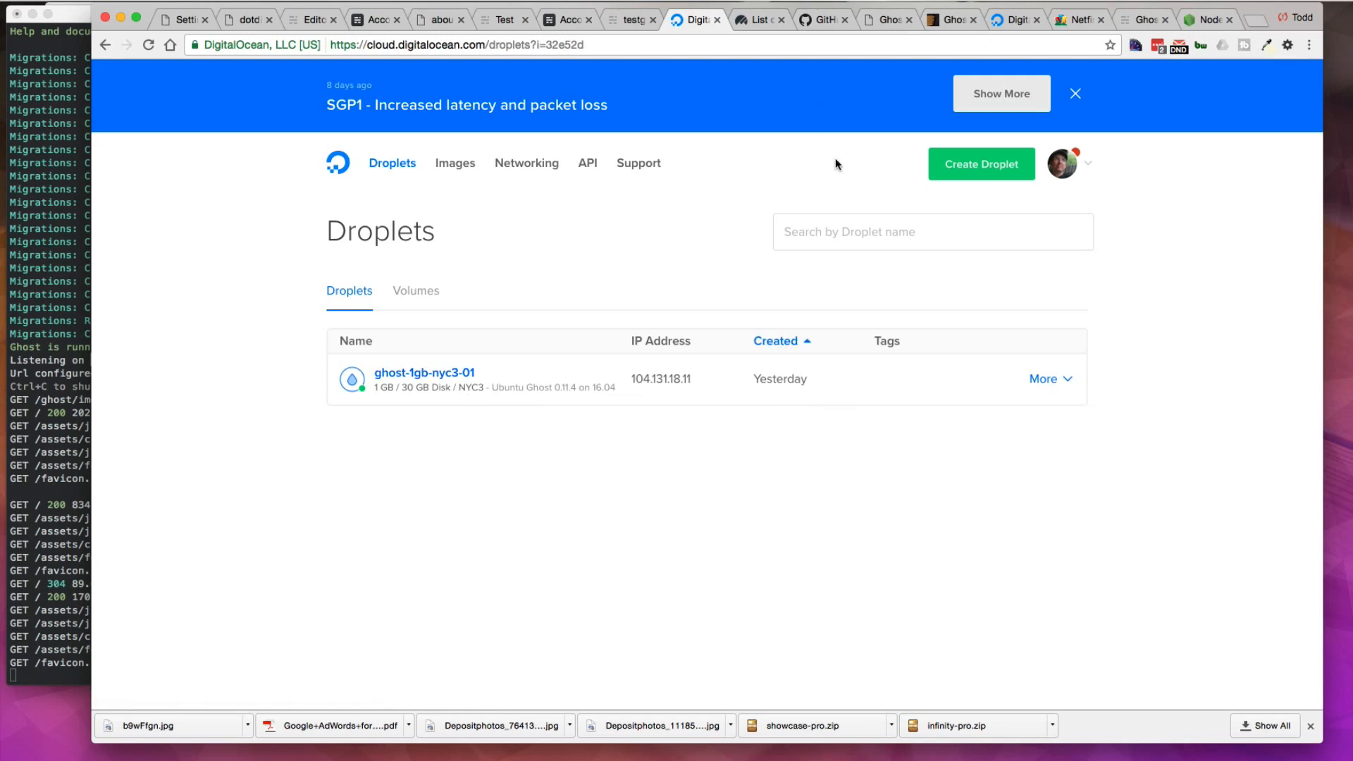
# Step: Browse the dotdigital.ca example Ghost blog and its Markdown welcome post
pyautogui.click(241, 22)
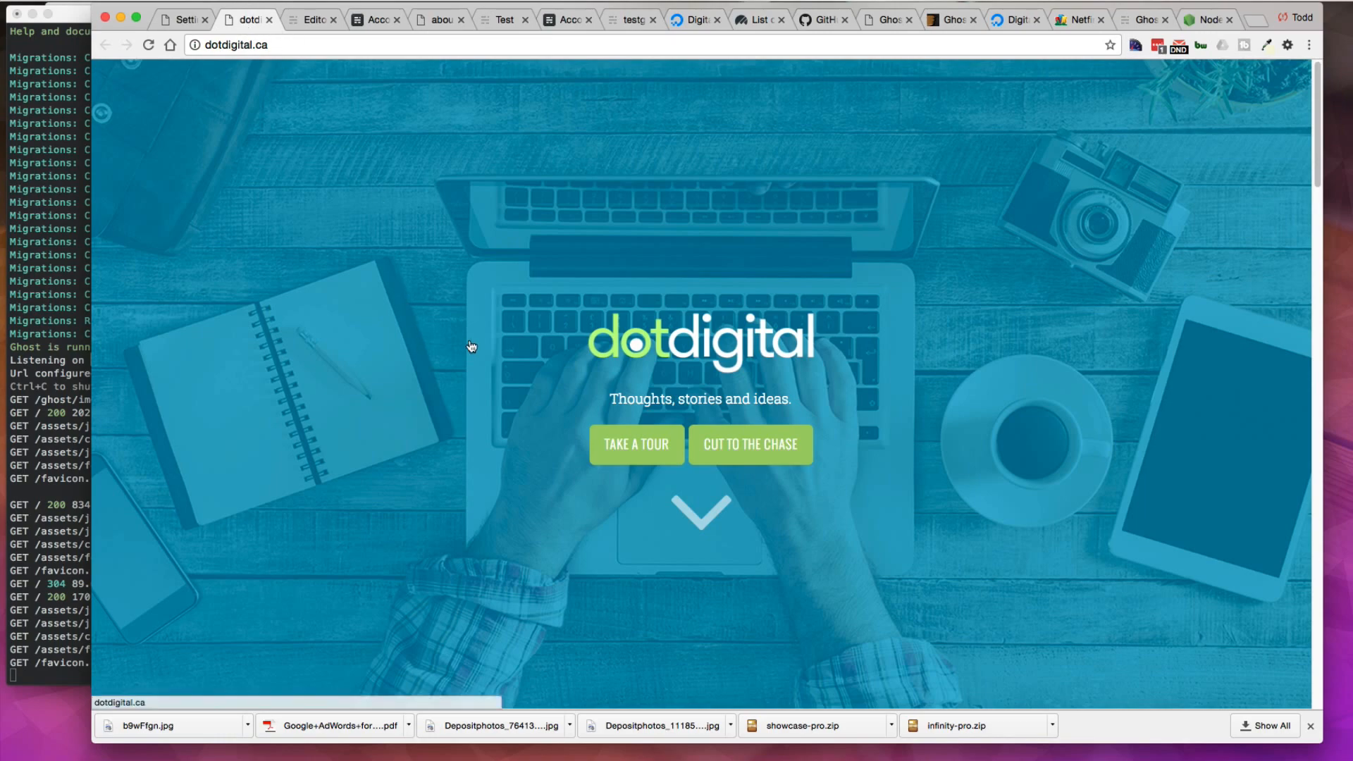
pyautogui.scroll(-7, 468, 347)
pyautogui.scroll(-20, 471, 344)
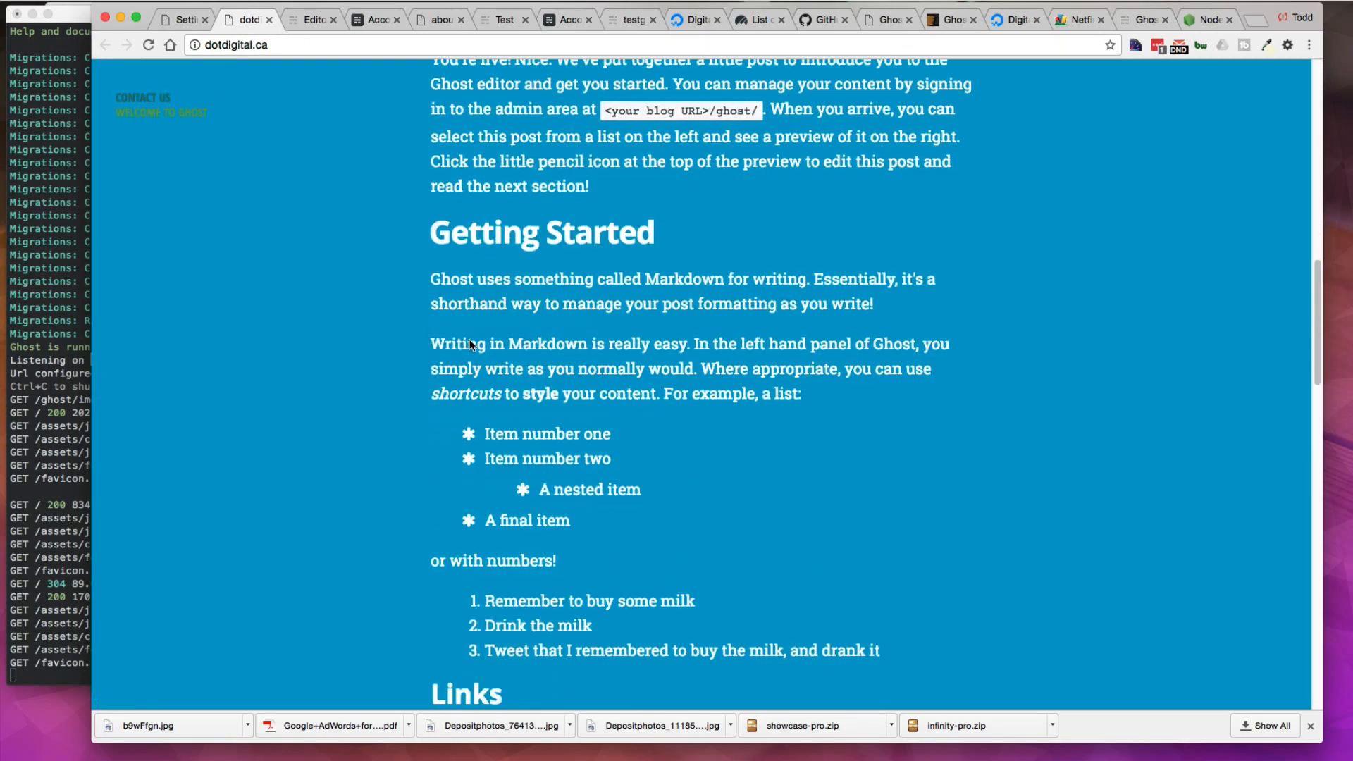
pyautogui.scroll(20, 470, 341)
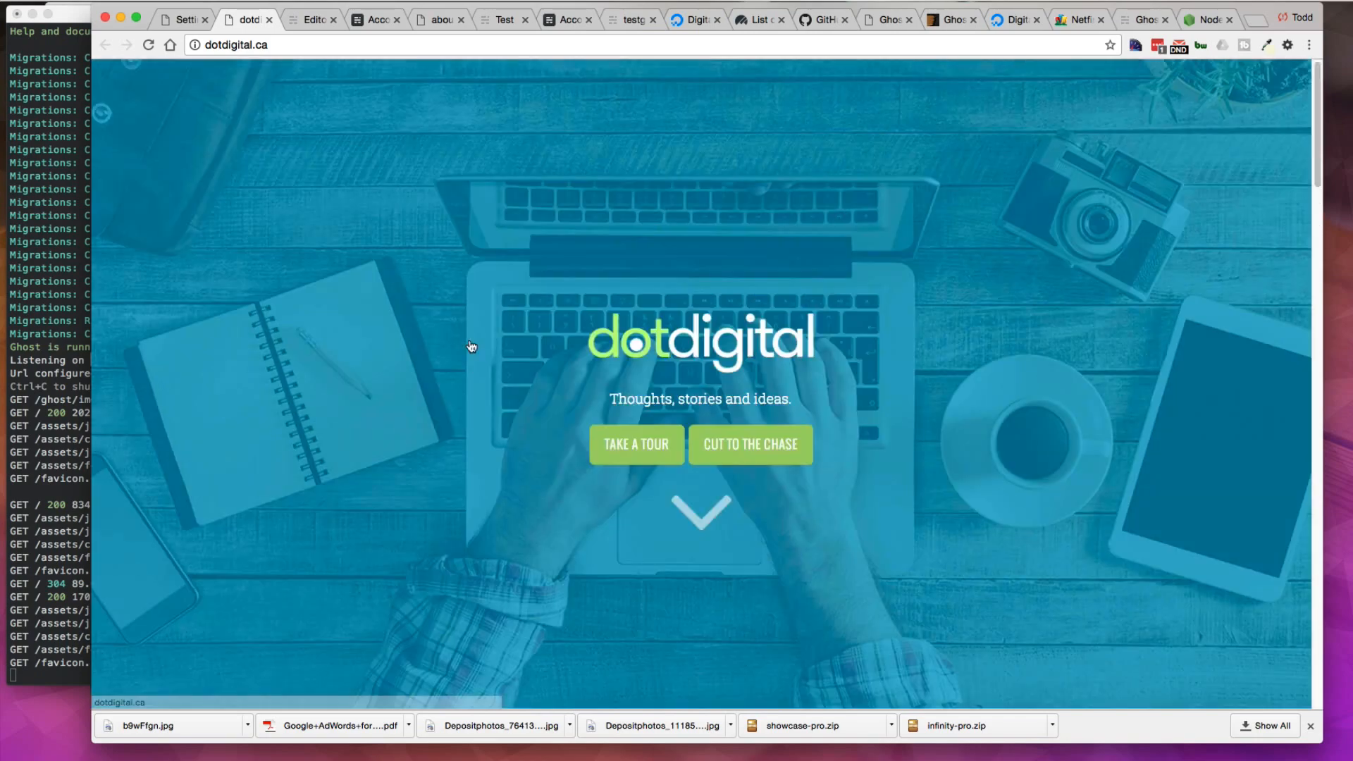
pyautogui.scroll(-2, 471, 346)
pyautogui.scroll(3, 470, 345)
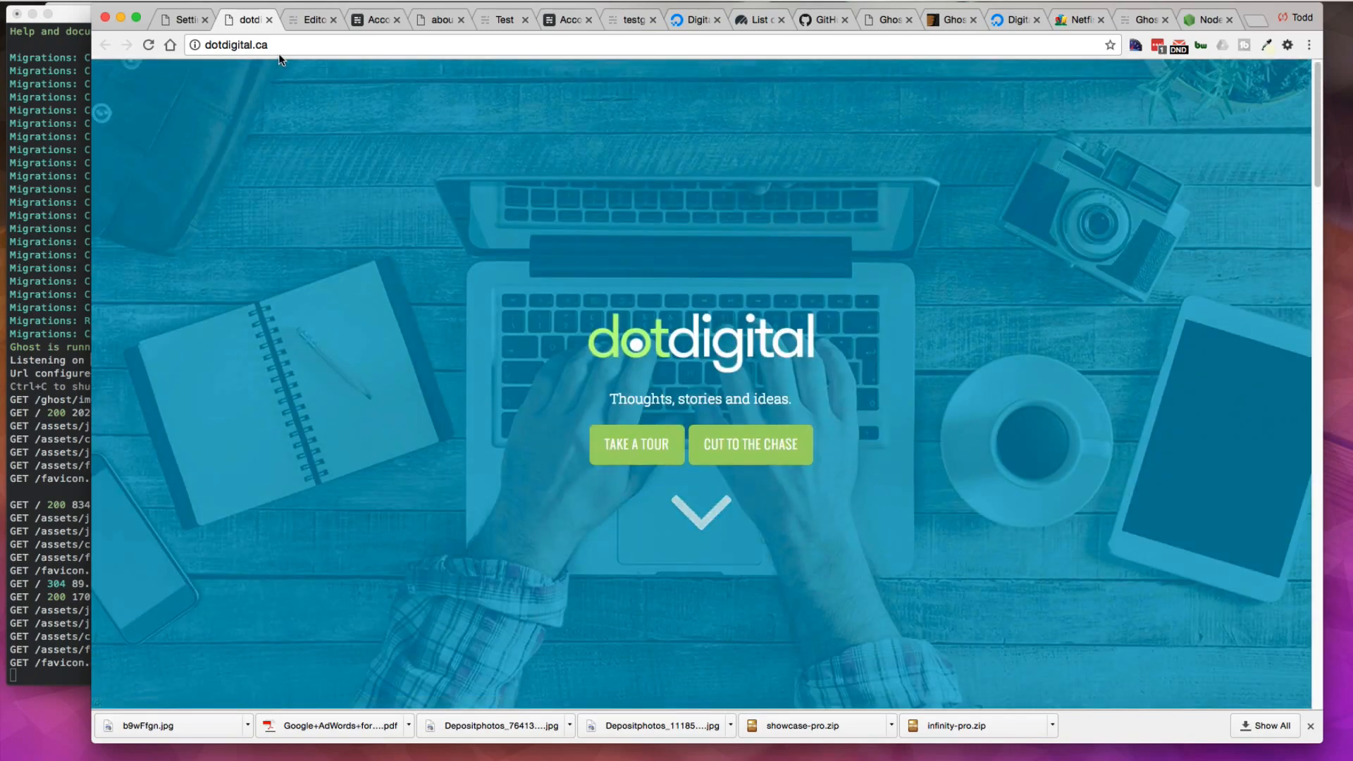
pyautogui.scroll(-15, 395, 401)
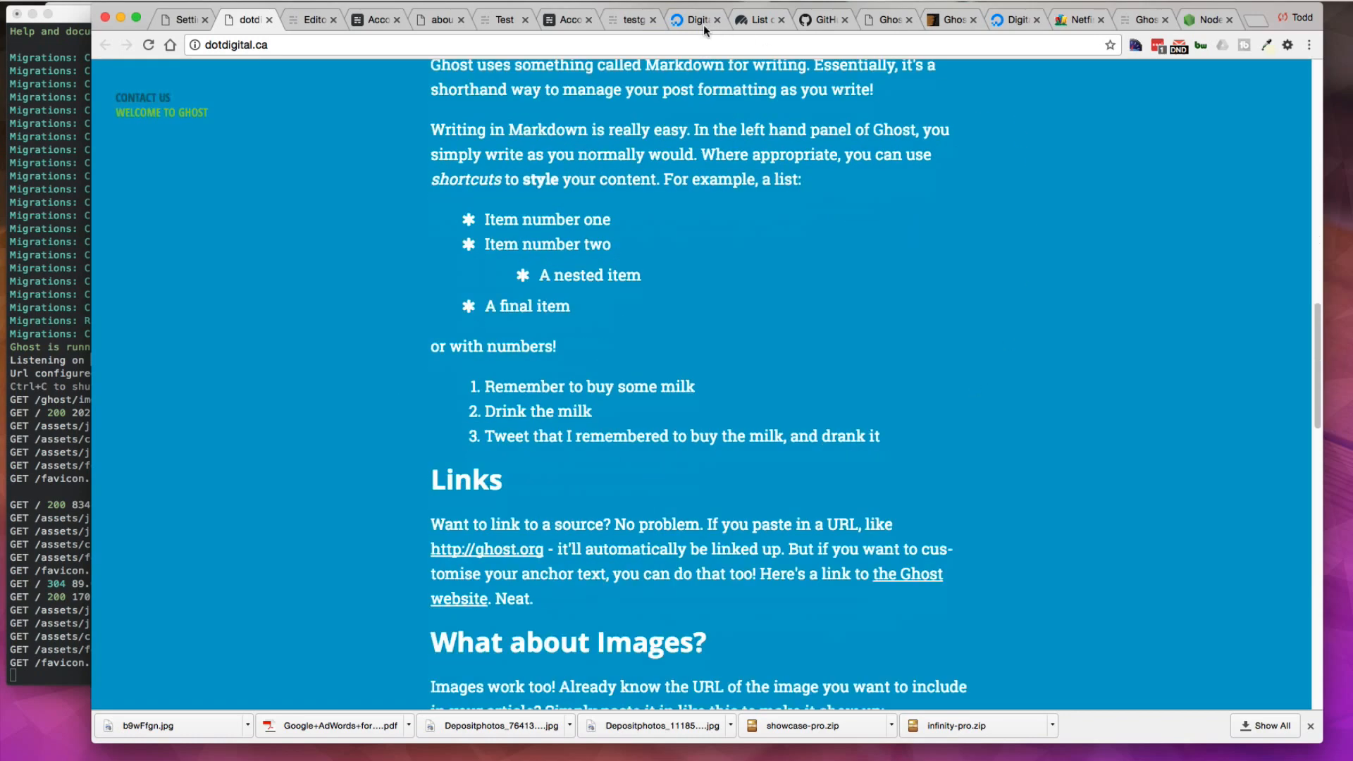
# Step: Start creating a new droplet and choose the one-click app image Ghost 0.11.4 on 16.04
pyautogui.click(704, 24)
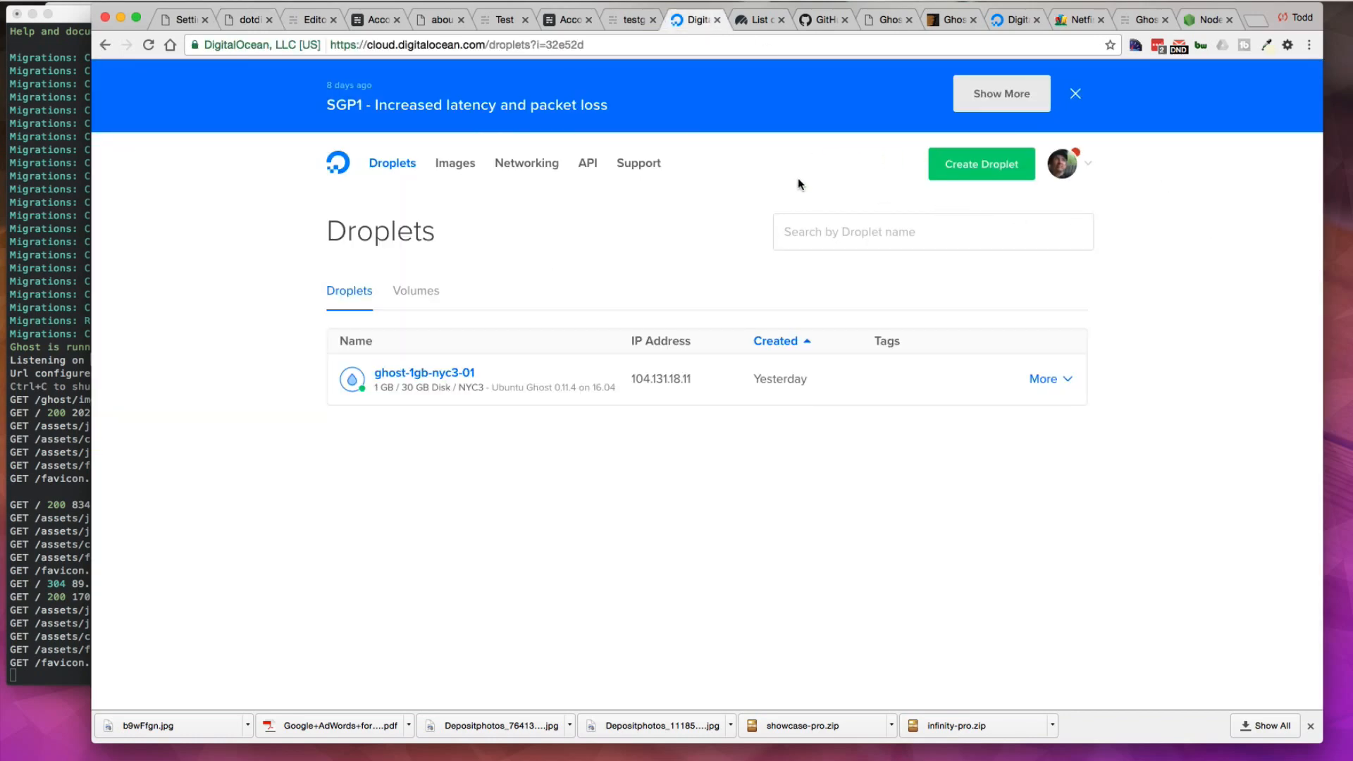
pyautogui.click(988, 172)
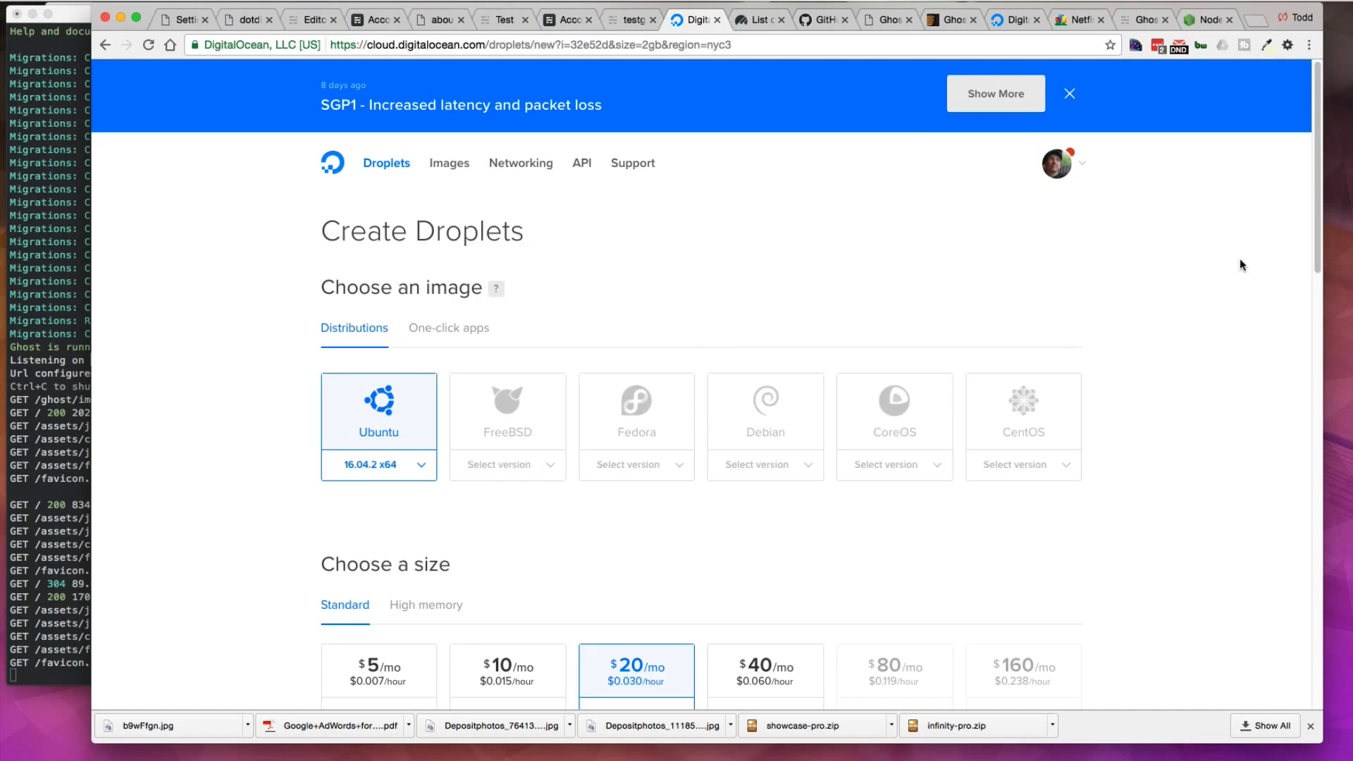
pyautogui.scroll(-1, 678, 258)
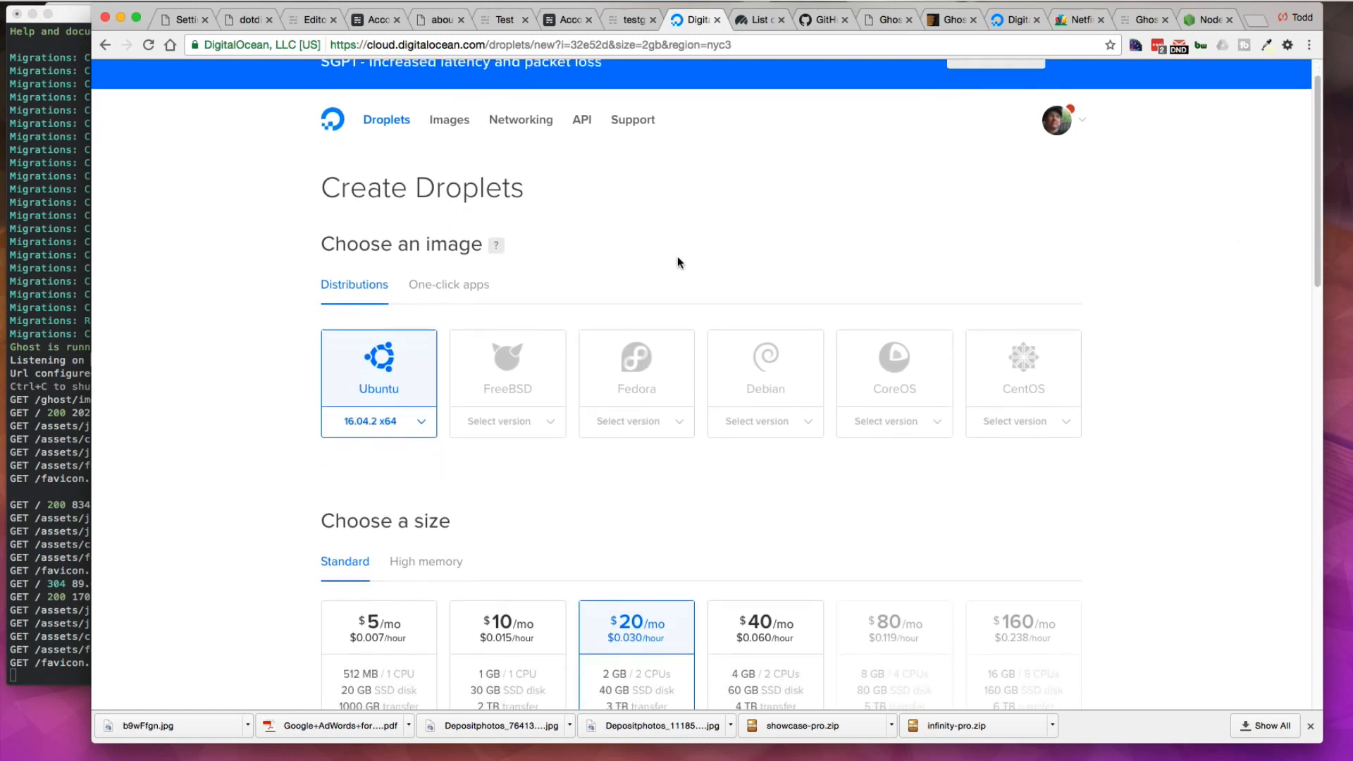
pyautogui.click(446, 282)
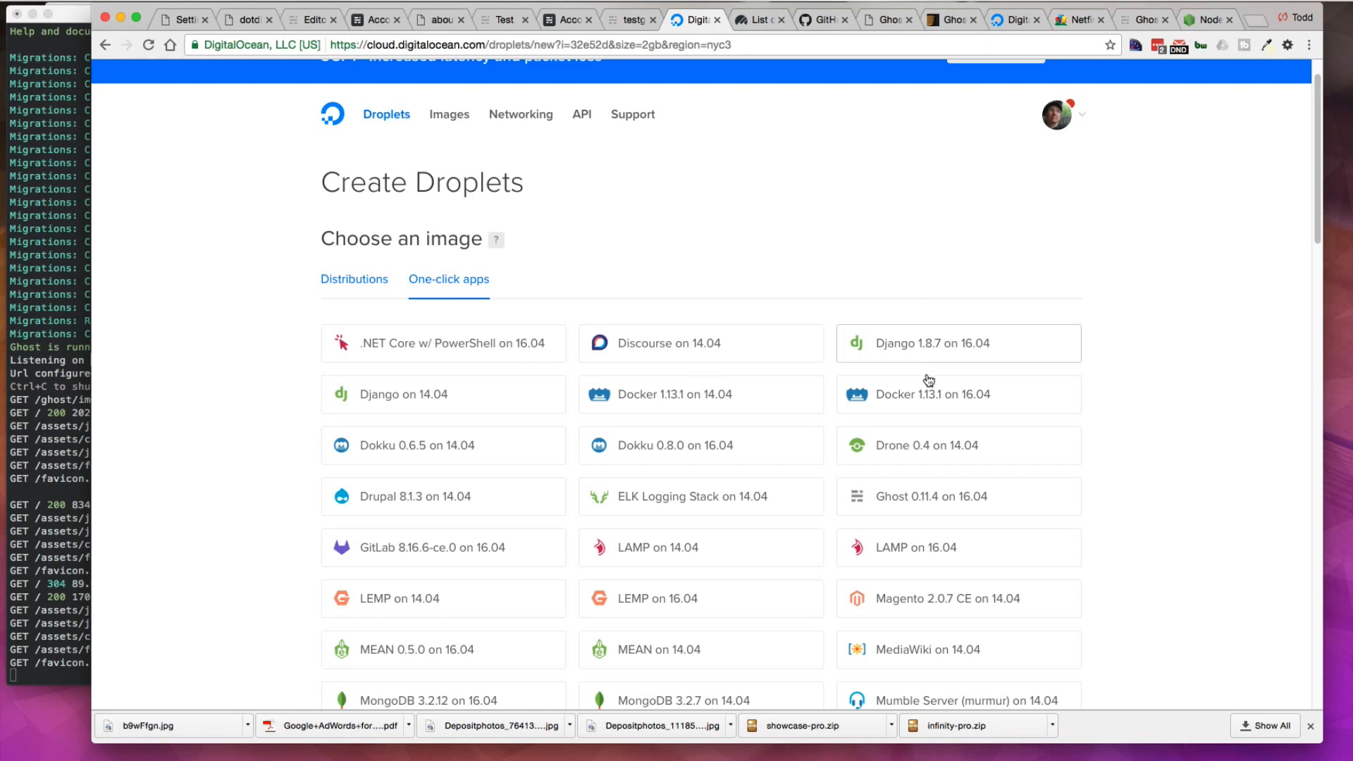
pyautogui.scroll(-5, 929, 381)
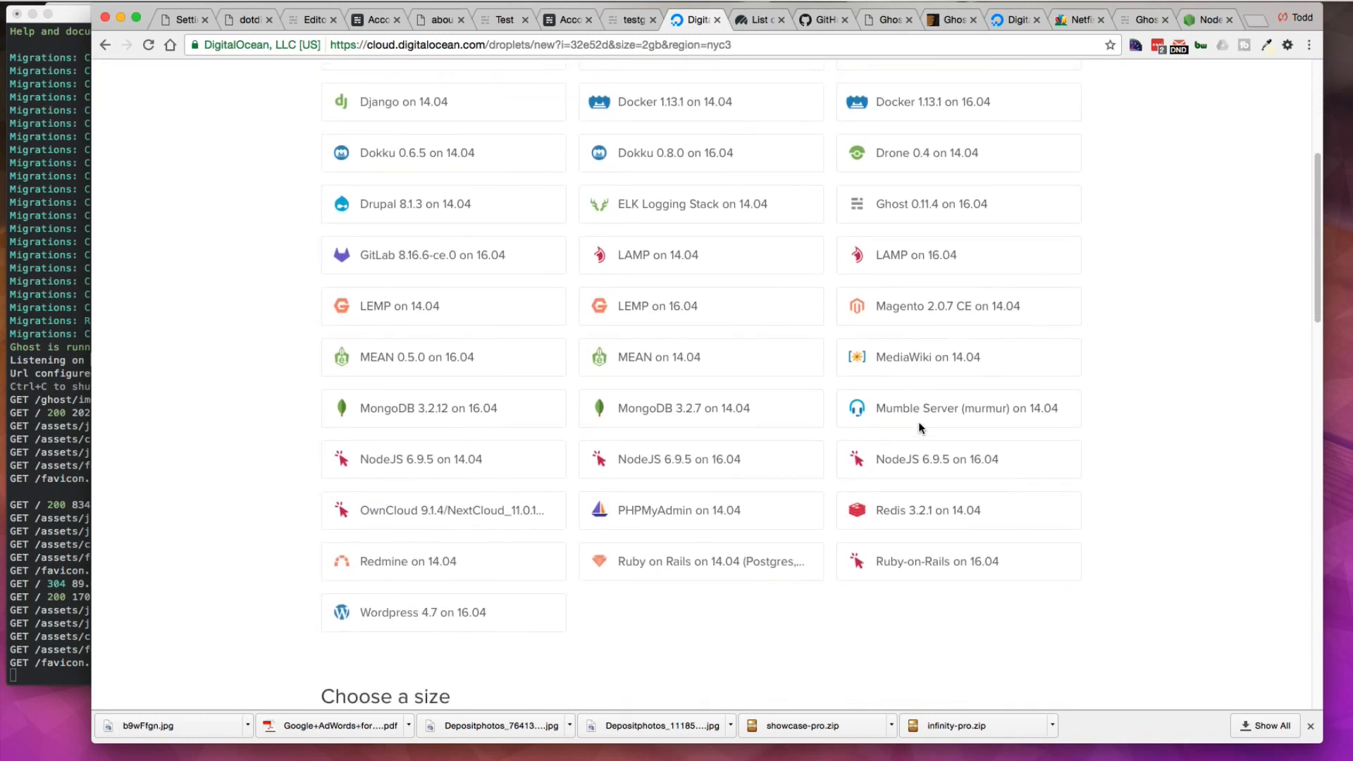
pyautogui.scroll(-2, 921, 431)
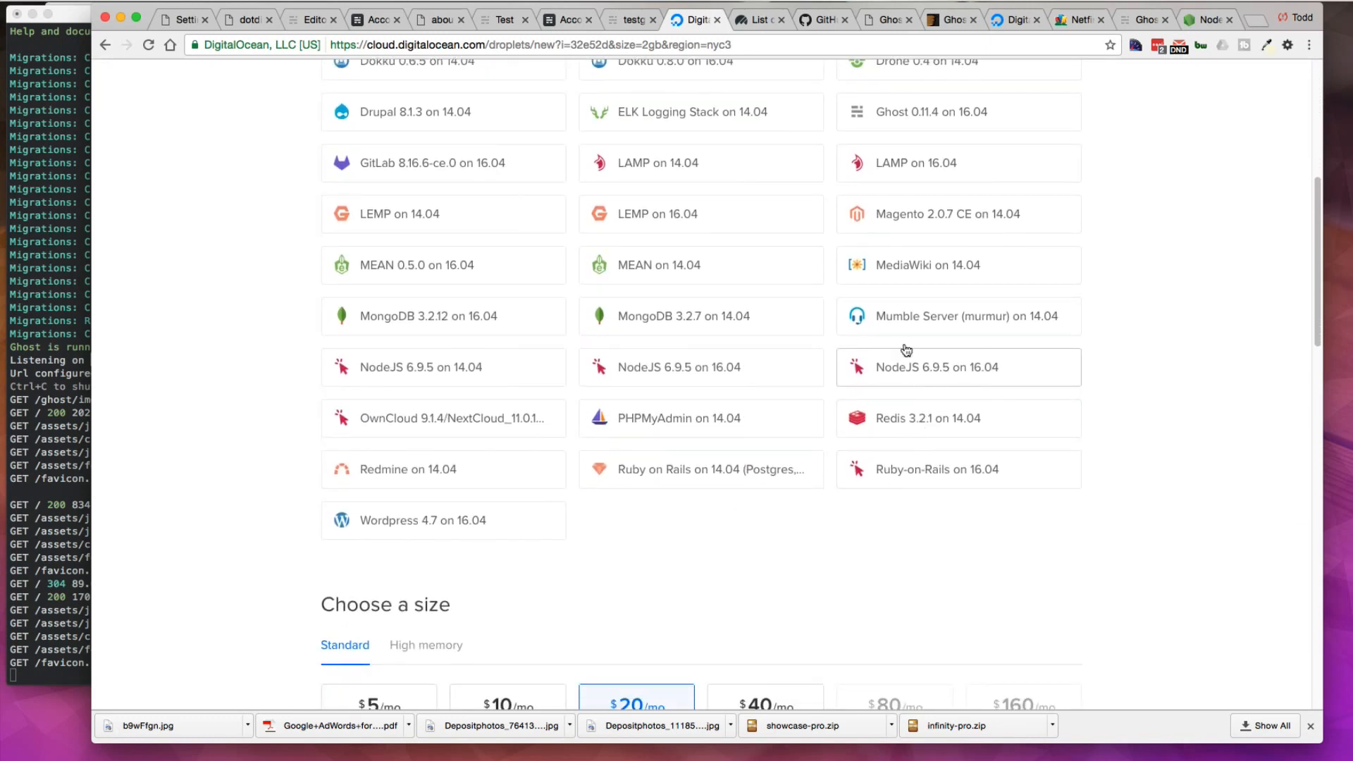
pyautogui.click(922, 118)
# Step: Choose the $10/mo size, keep New York 3 and the DevMac SSH key, and create the droplet
pyautogui.scroll(-8, 1200, 357)
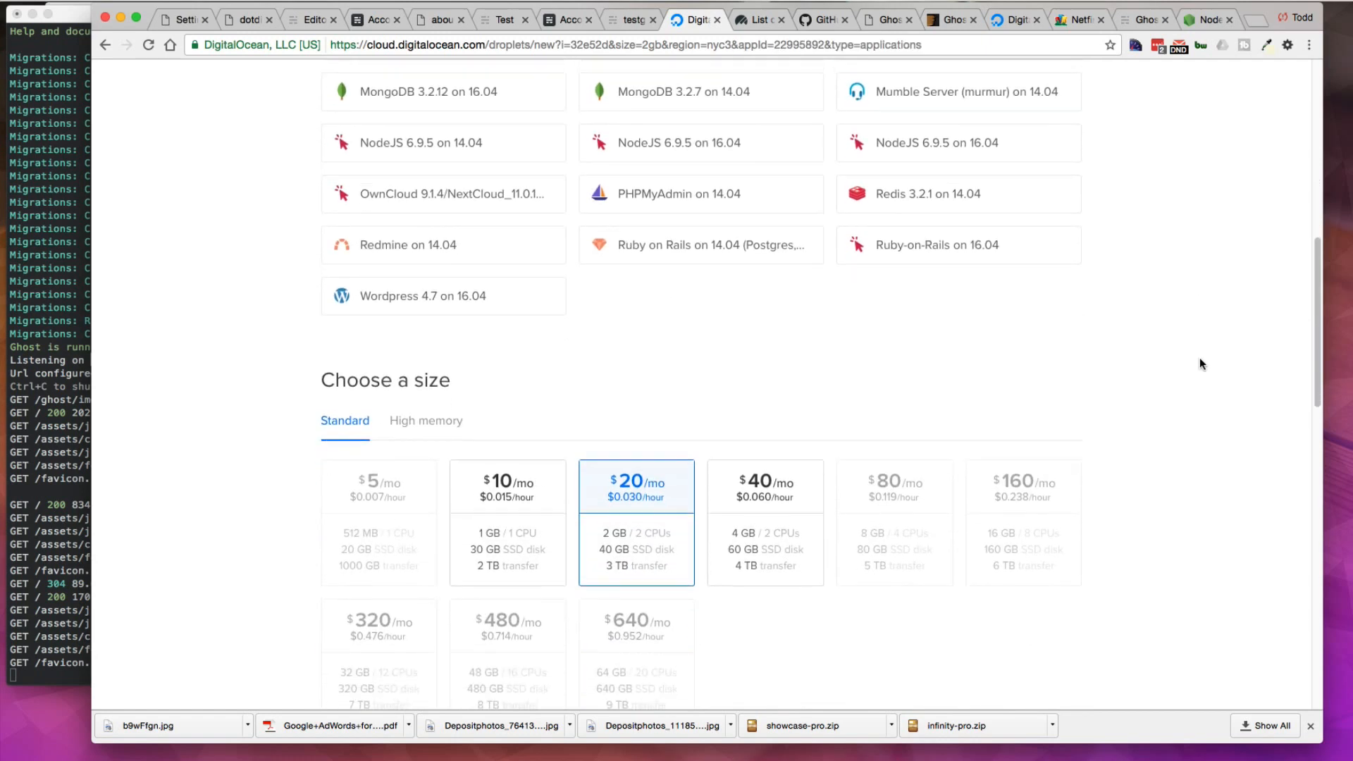
pyautogui.moveTo(402, 318)
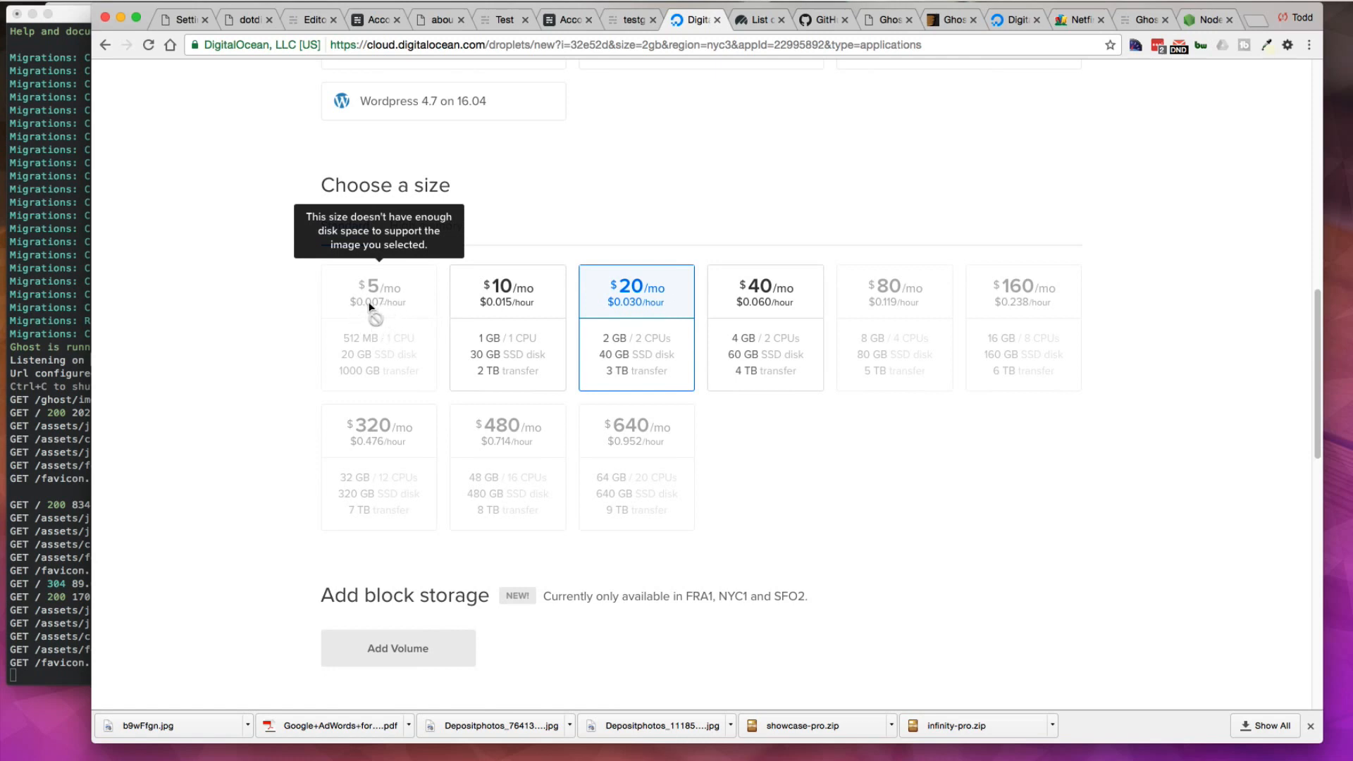
pyautogui.click(506, 301)
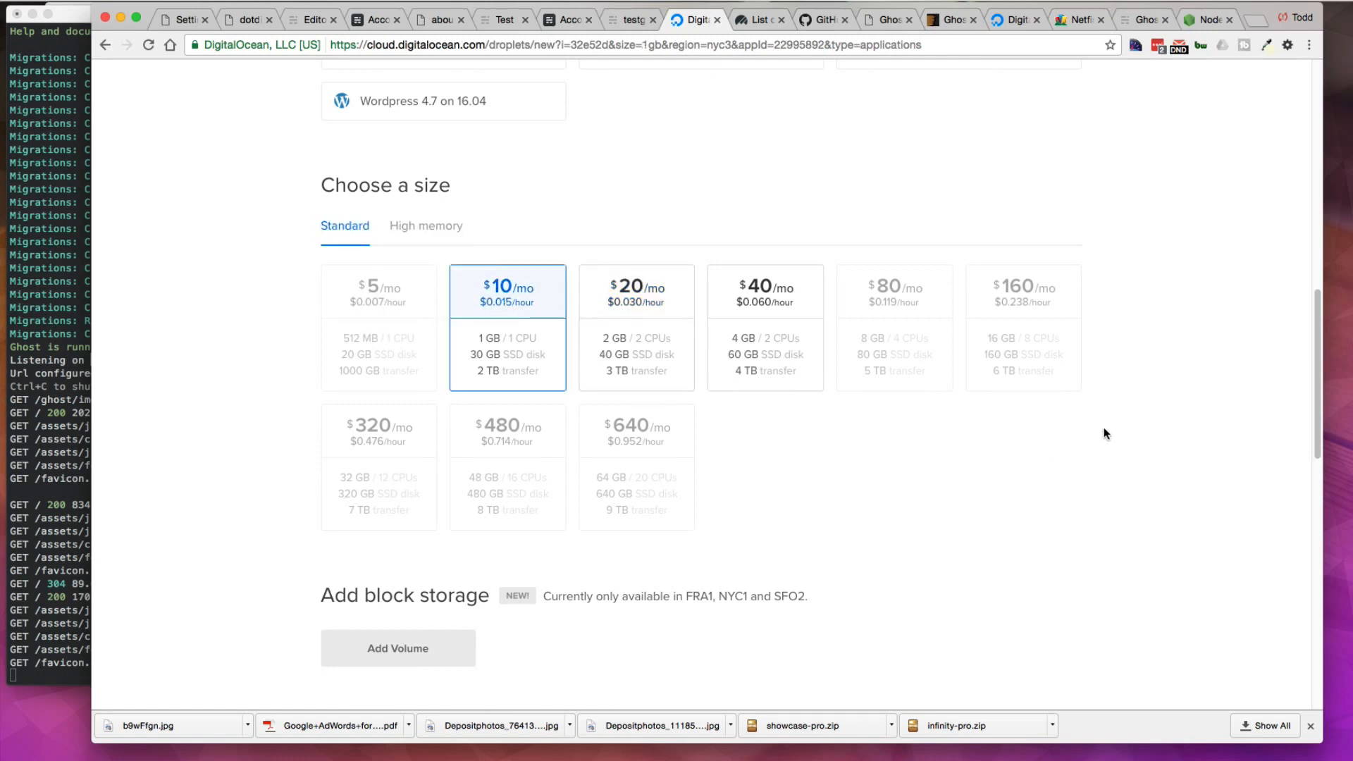
pyautogui.scroll(-5, 1122, 450)
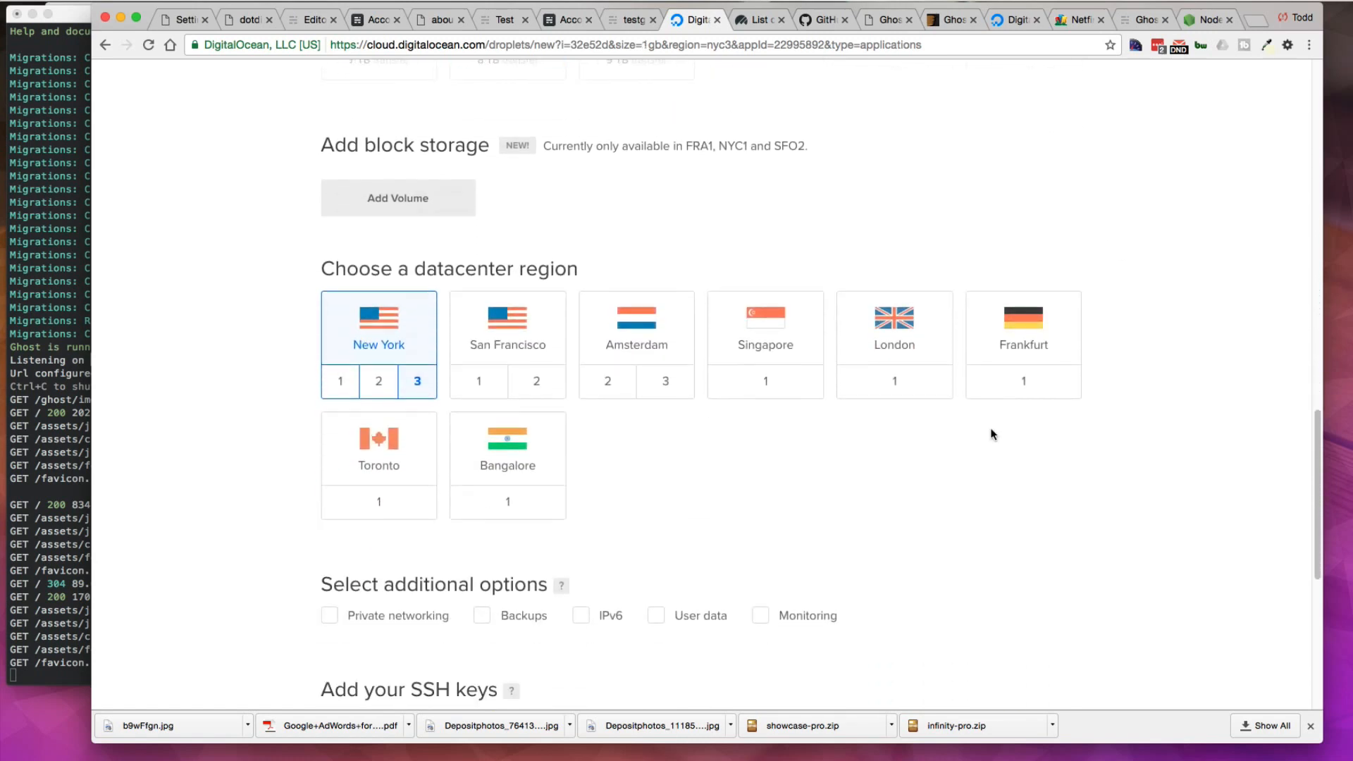
pyautogui.scroll(-5, 937, 444)
pyautogui.scroll(-1, 949, 441)
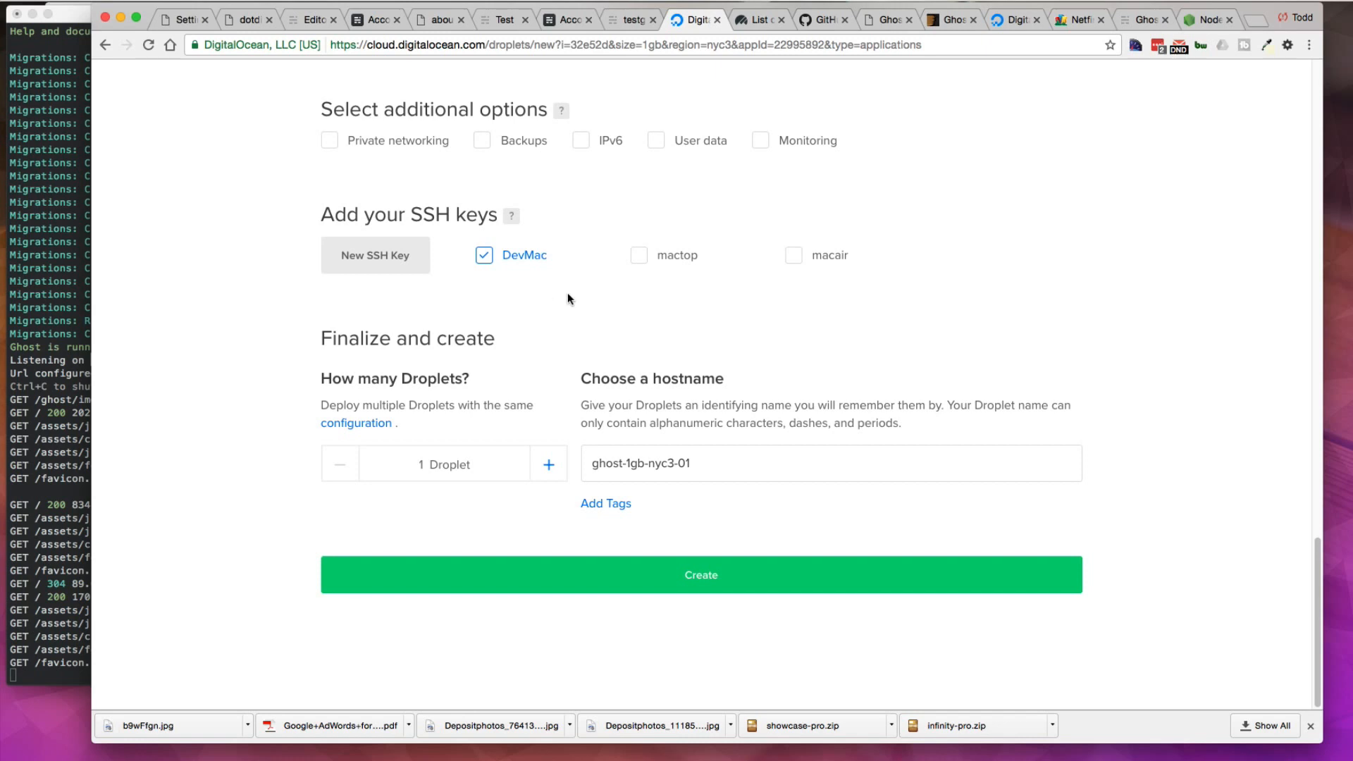
pyautogui.click(699, 584)
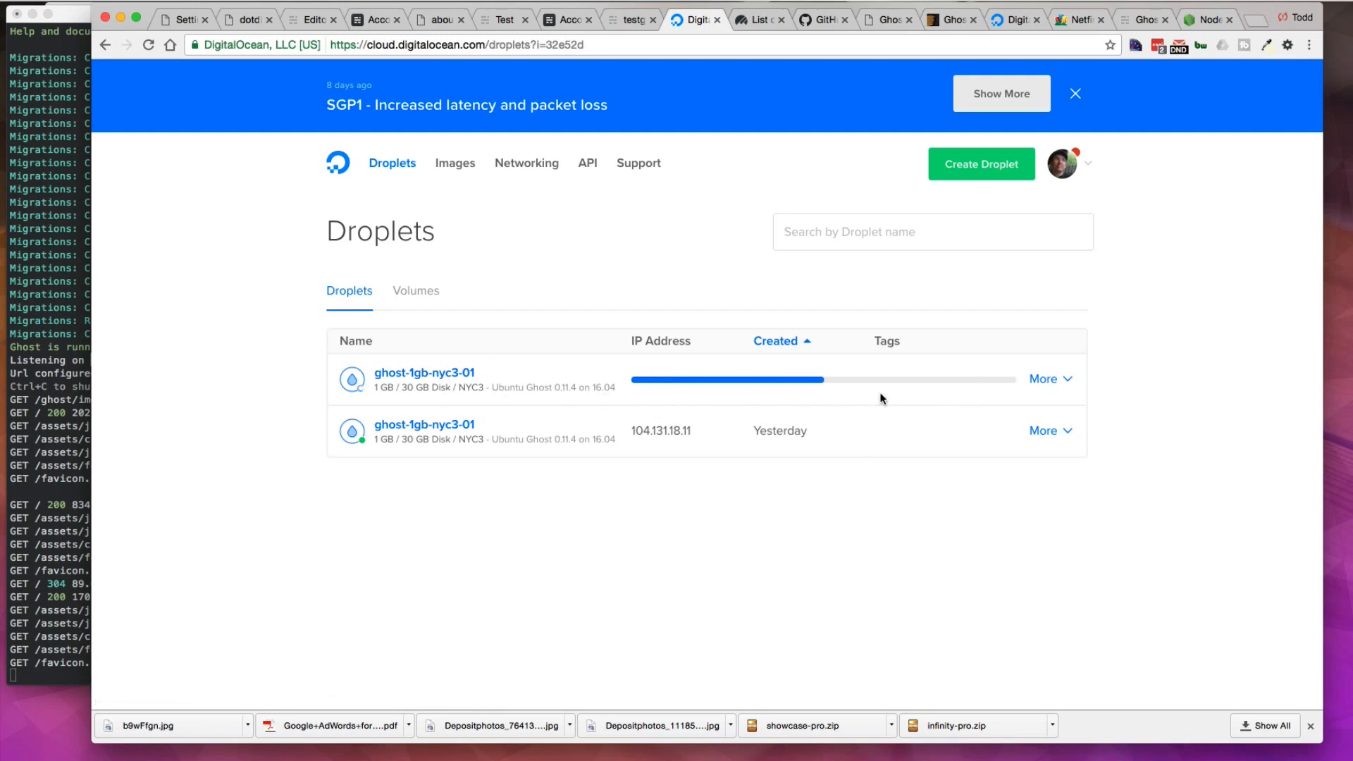
# Step: Copy the new droplet's IP address and open it in a new browser tab
pyautogui.click(665, 21)
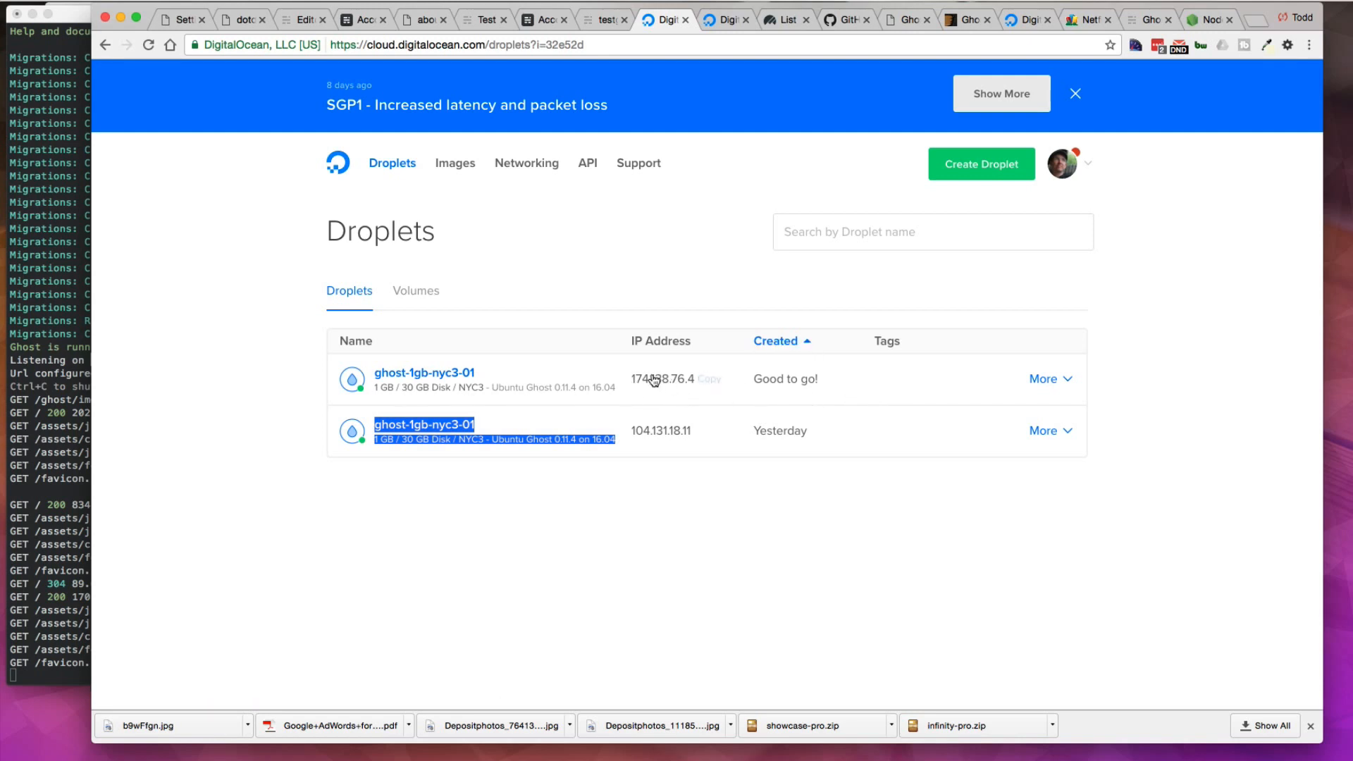
pyautogui.moveTo(670, 387)
pyautogui.click(703, 383)
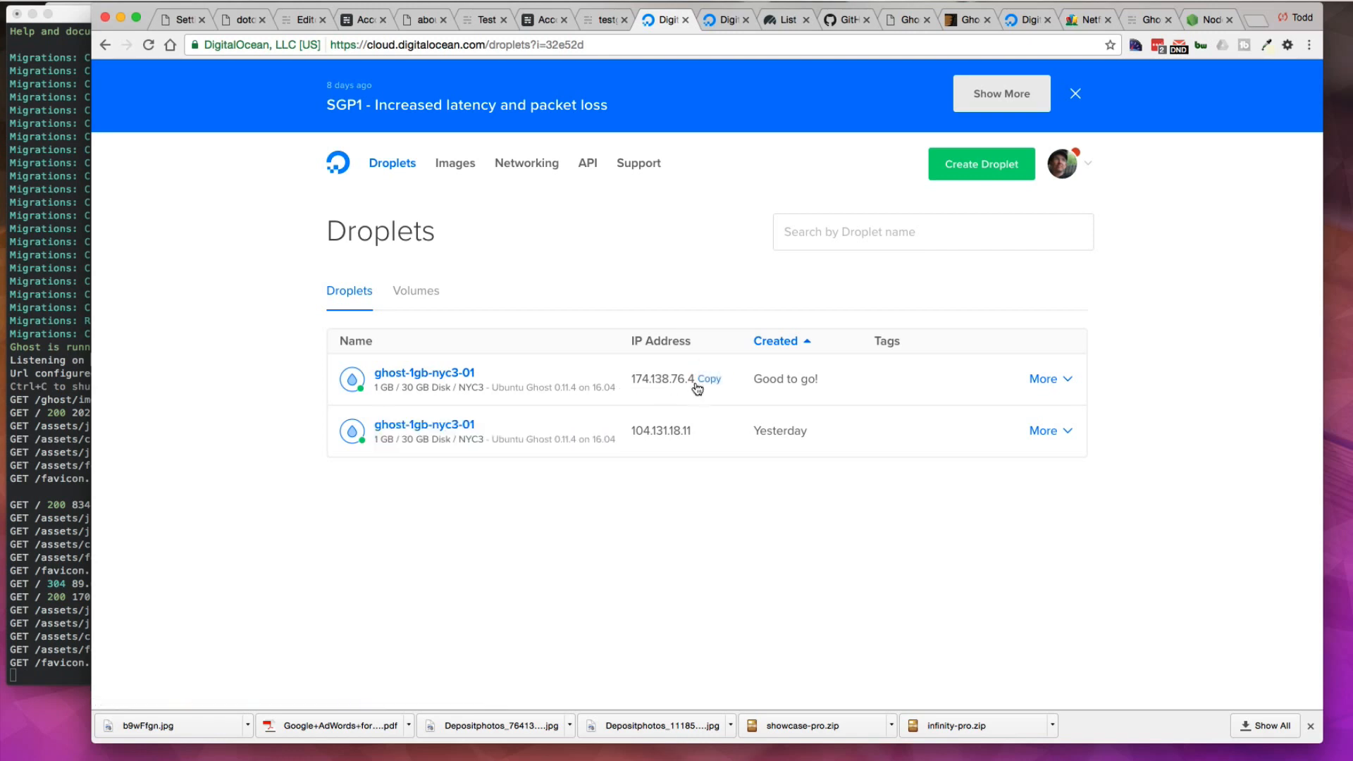
pyautogui.click(1042, 383)
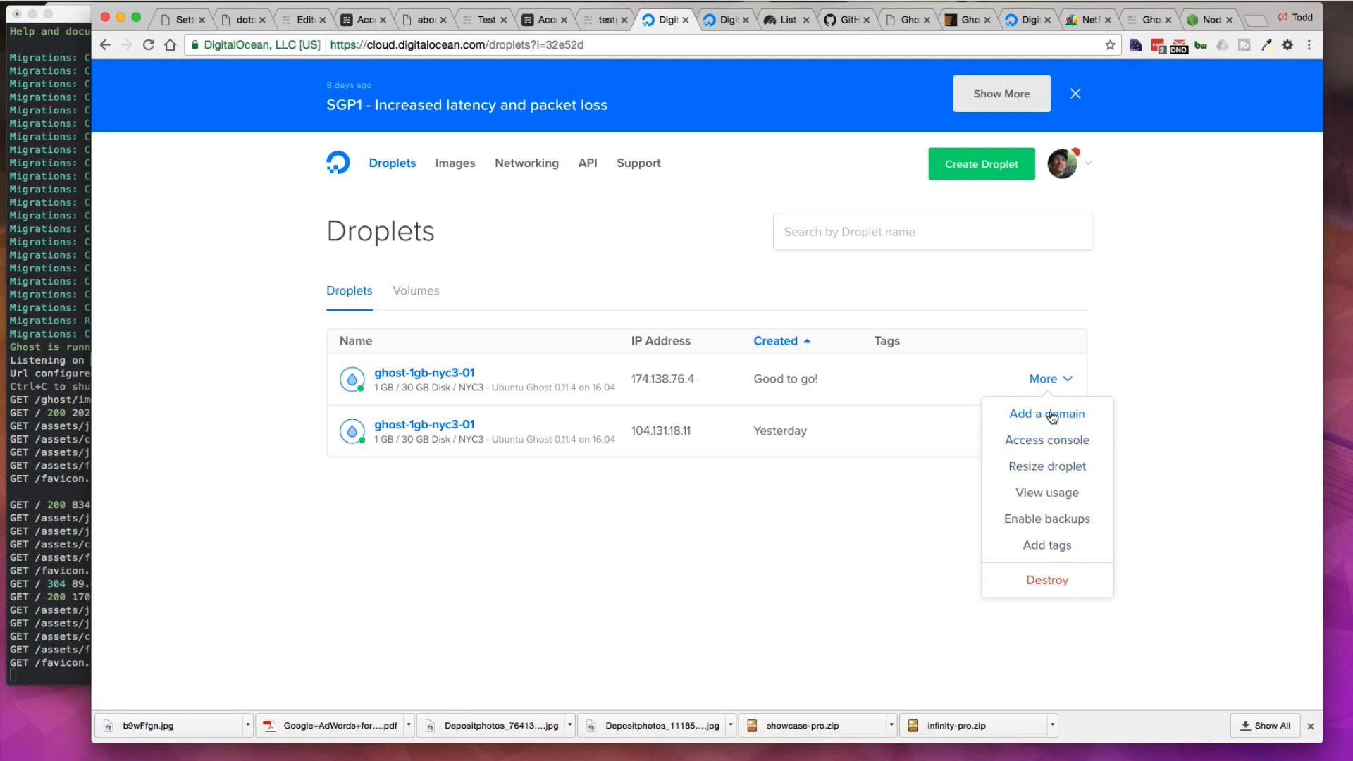
pyautogui.moveTo(670, 385)
pyautogui.click(1254, 19)
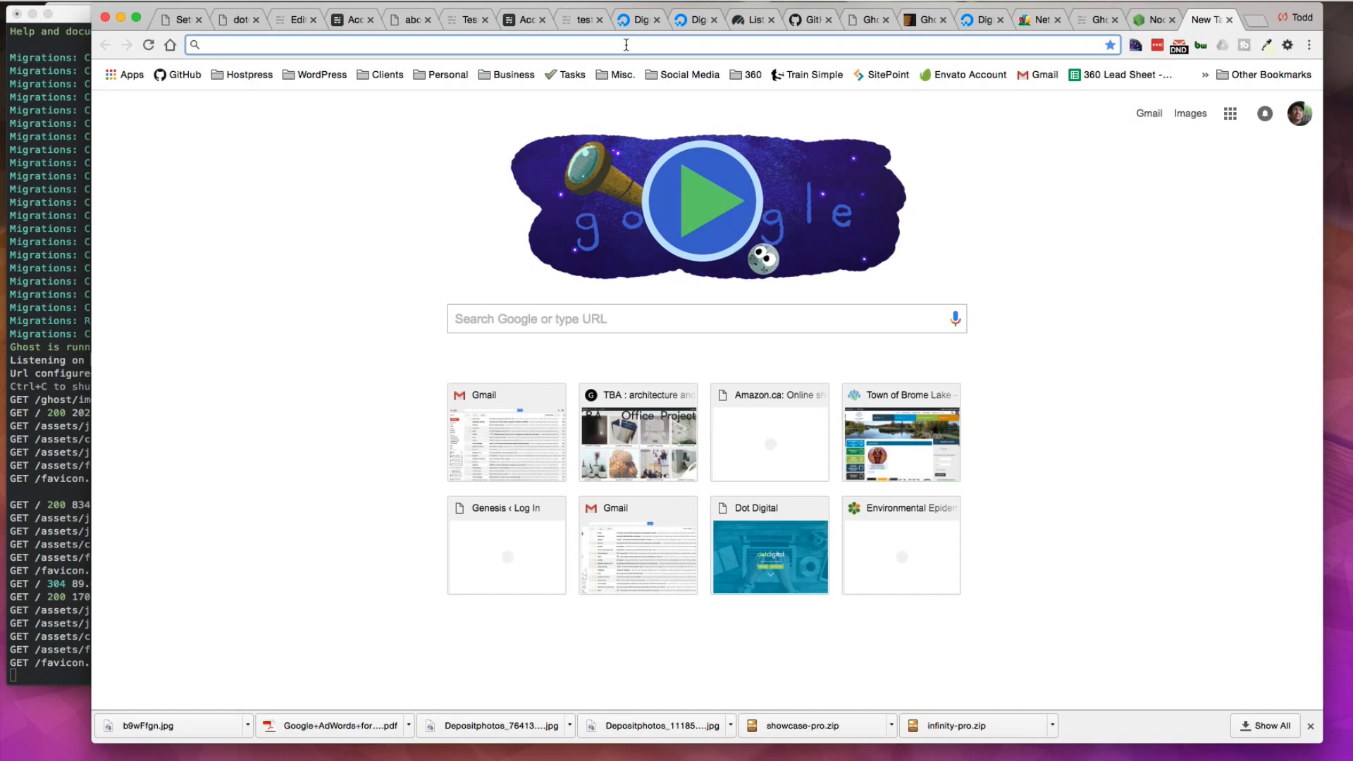
pyautogui.write('174.138.76.4')
pyautogui.press('Return')
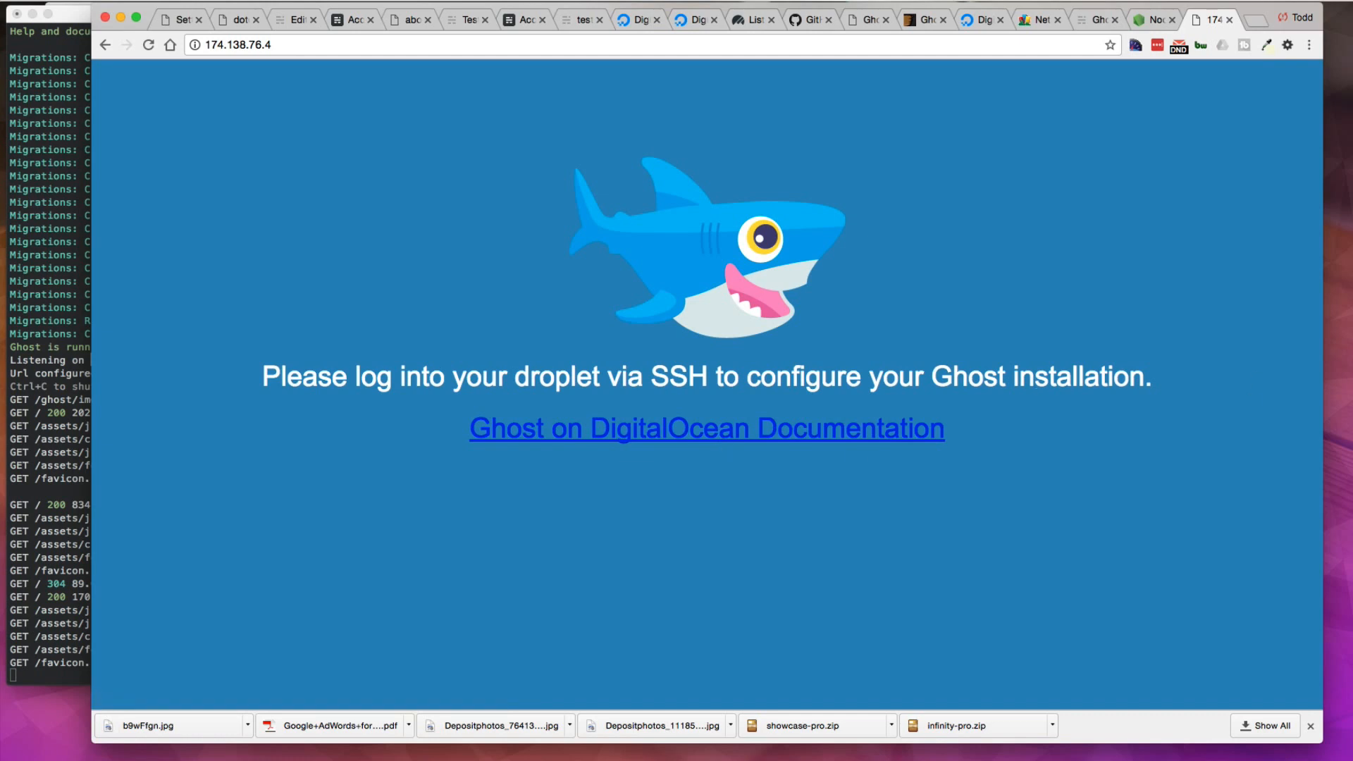
# Step: Open a new terminal window and SSH into the droplet as root at 174.138.76.4, accepting the host key with yes
pyautogui.press('super+Tab')
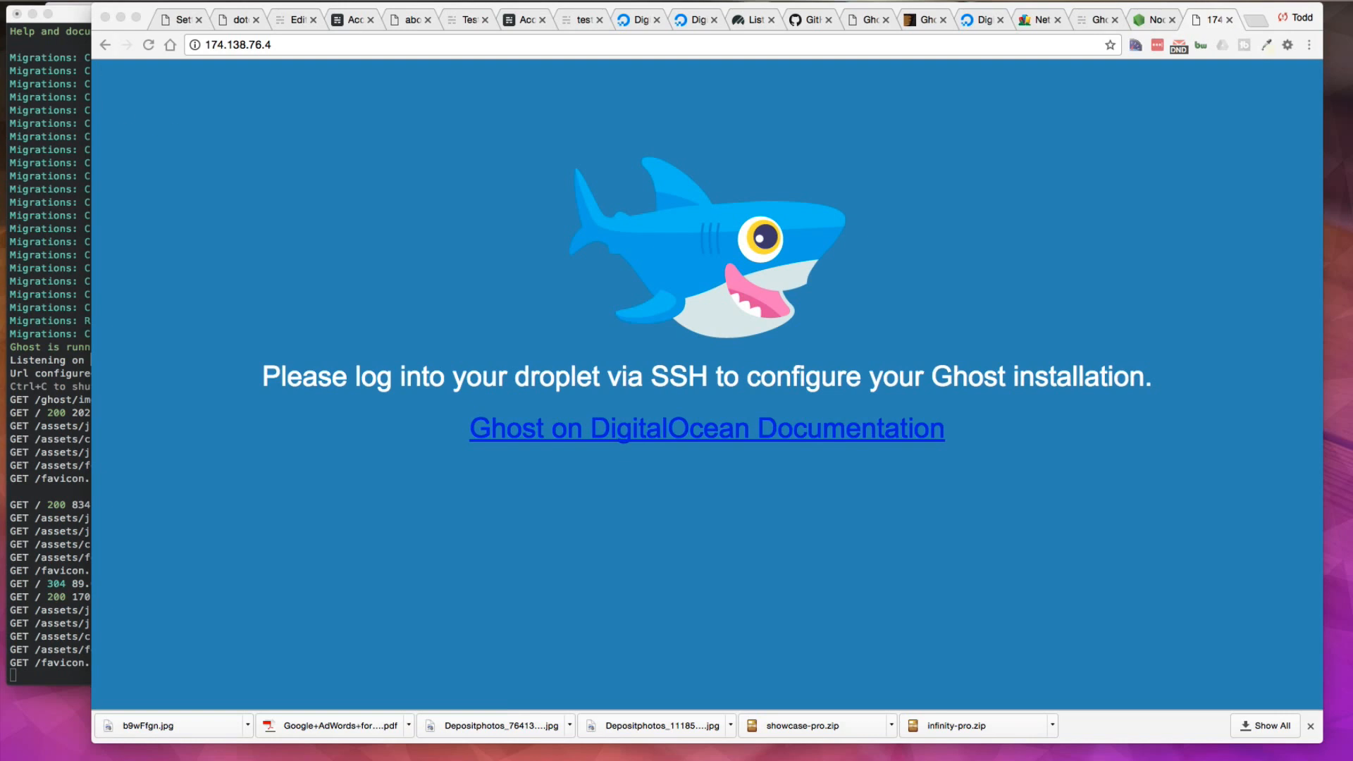
pyautogui.press('super+Tab')
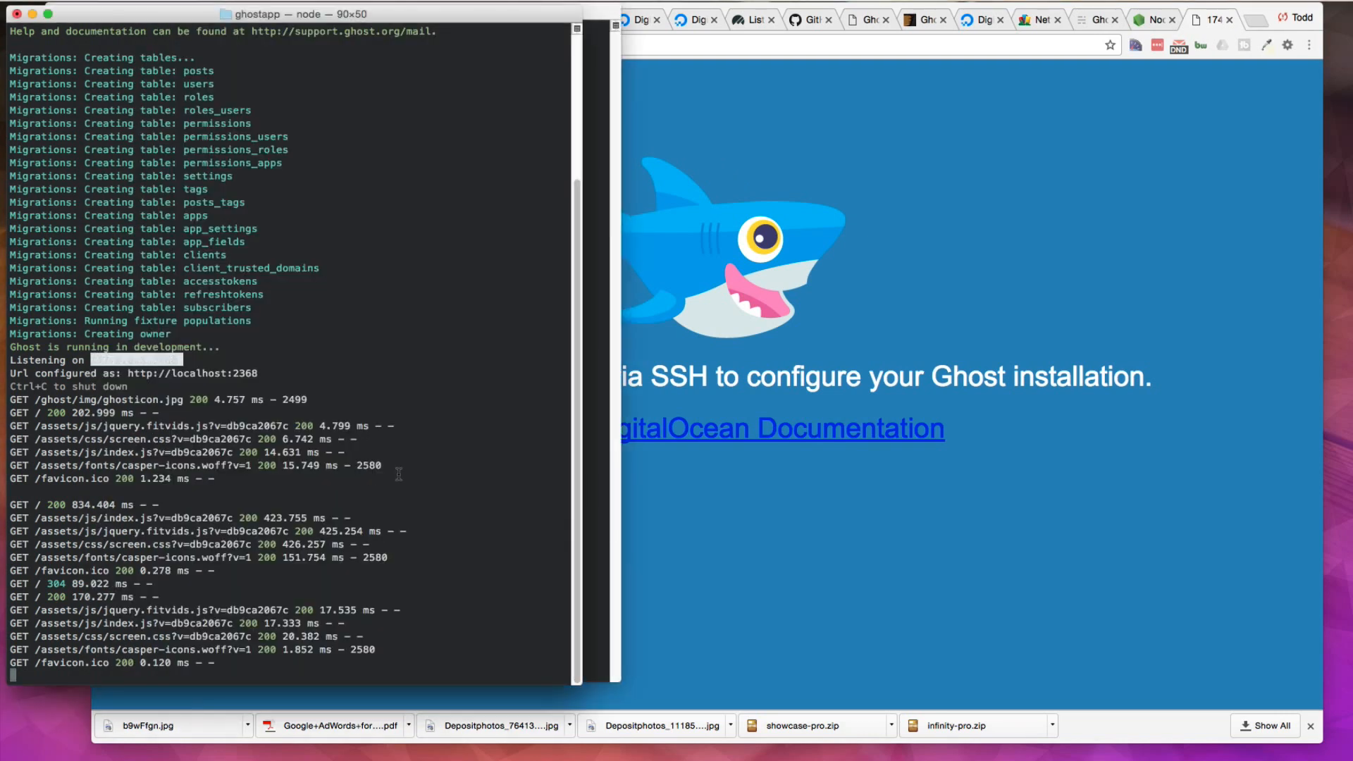
pyautogui.click(82, 0)
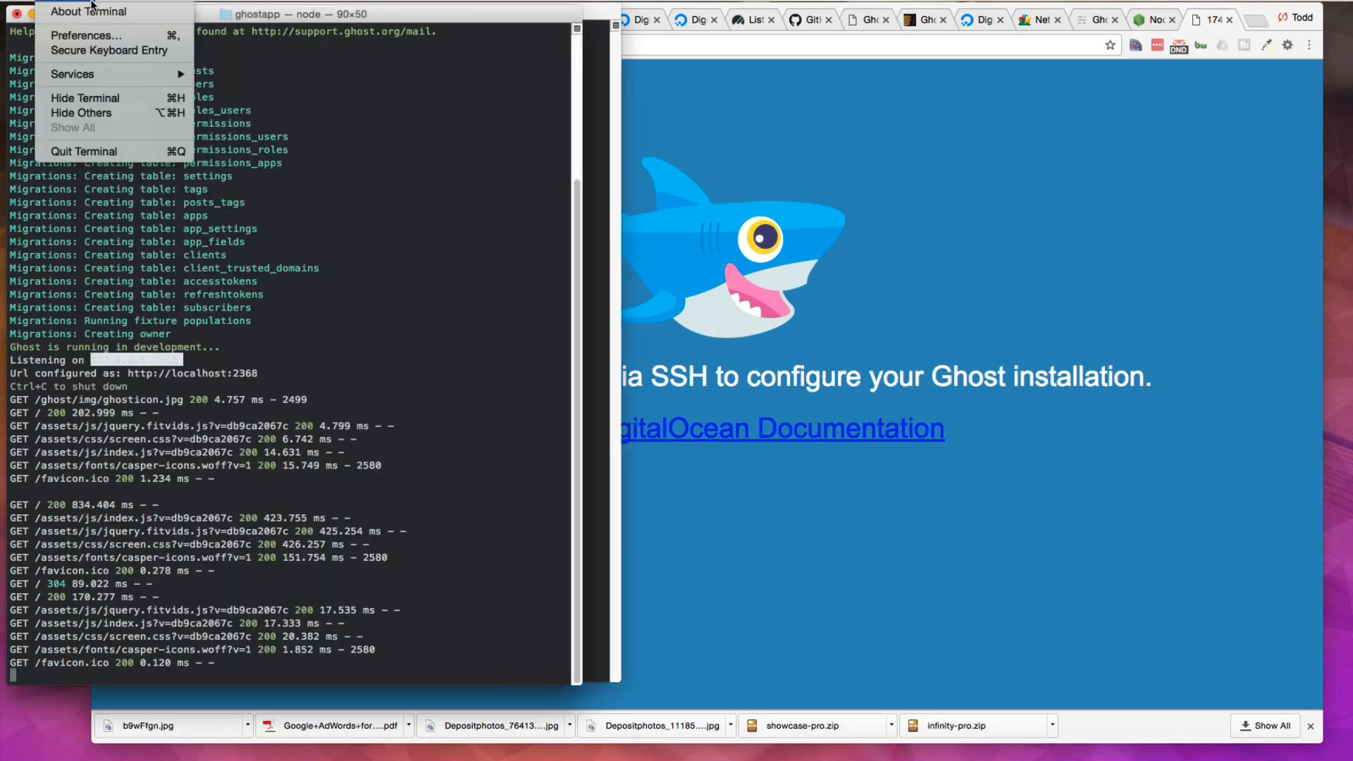
pyautogui.click(121, 12)
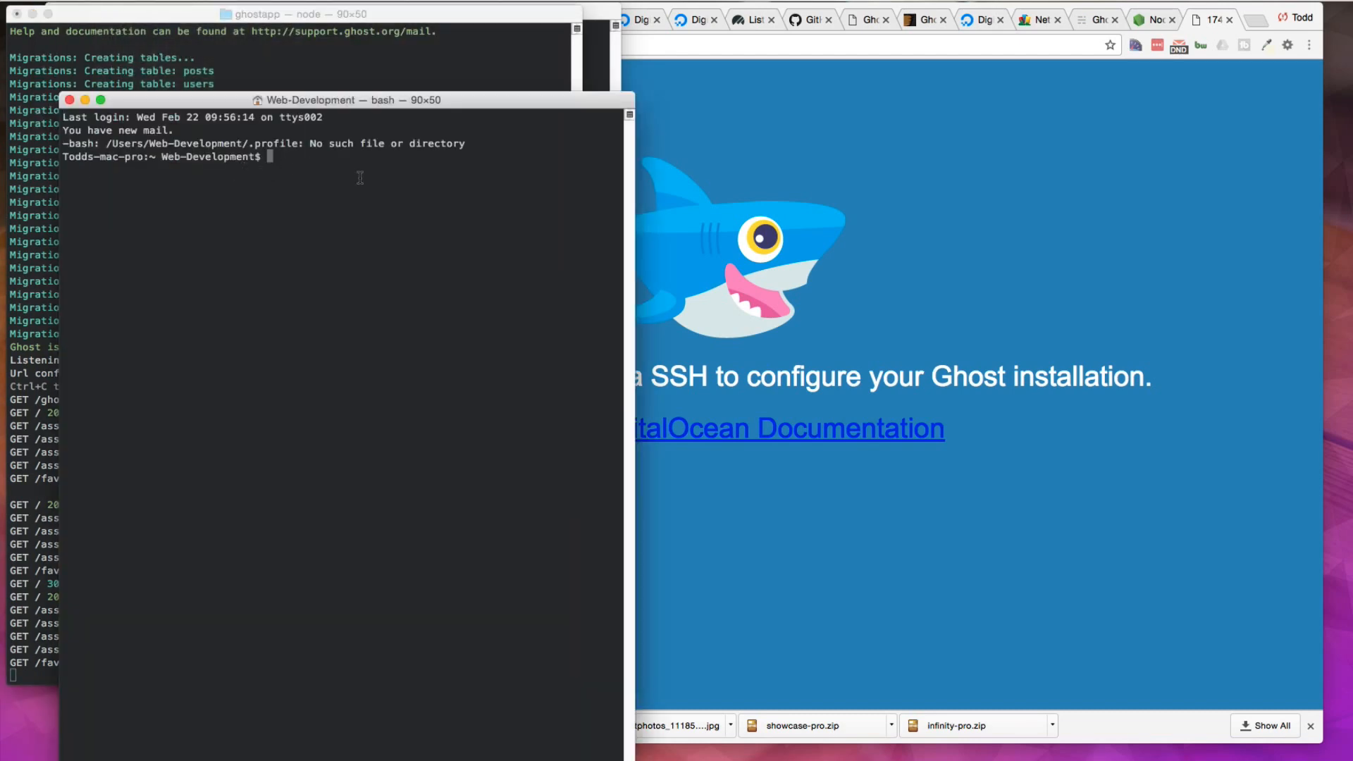
pyautogui.write('ssh root@')
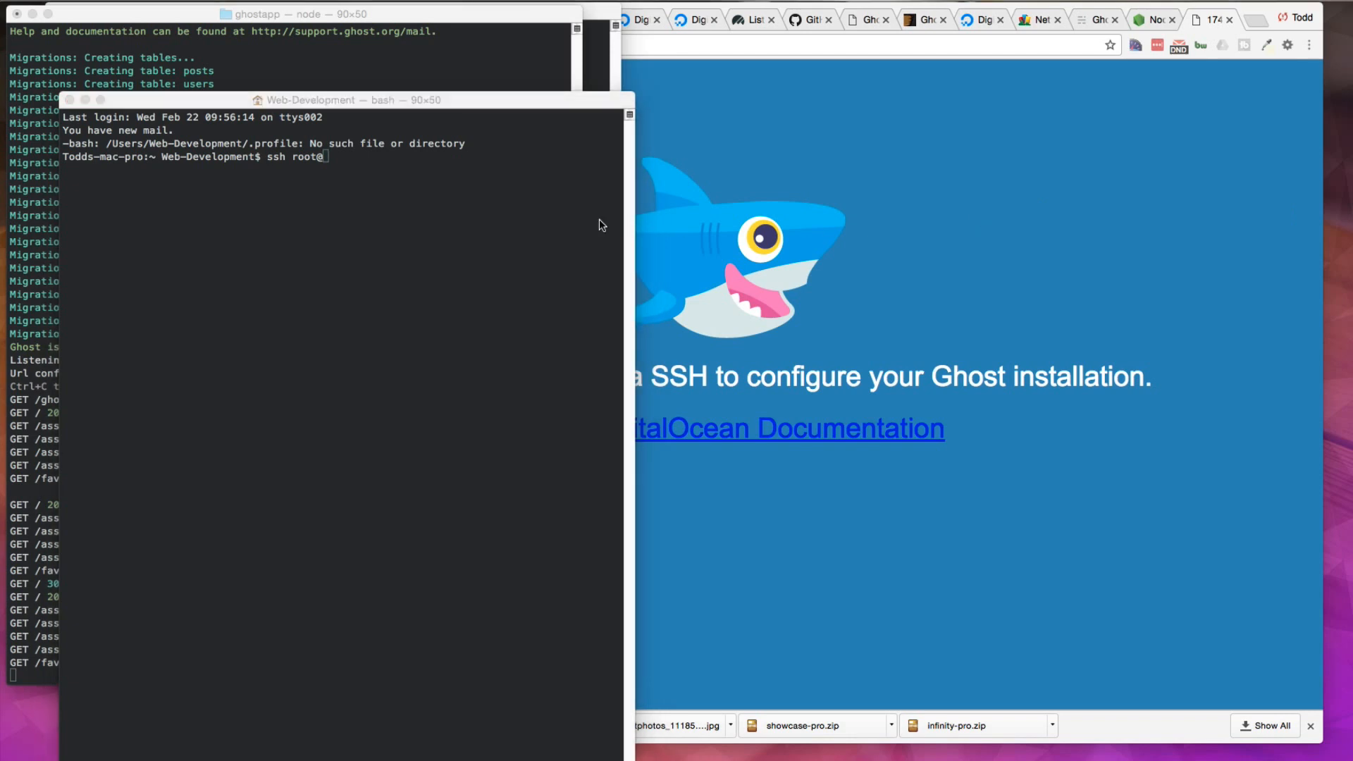
pyautogui.click(342, 161)
pyautogui.write('174.138.76.4')
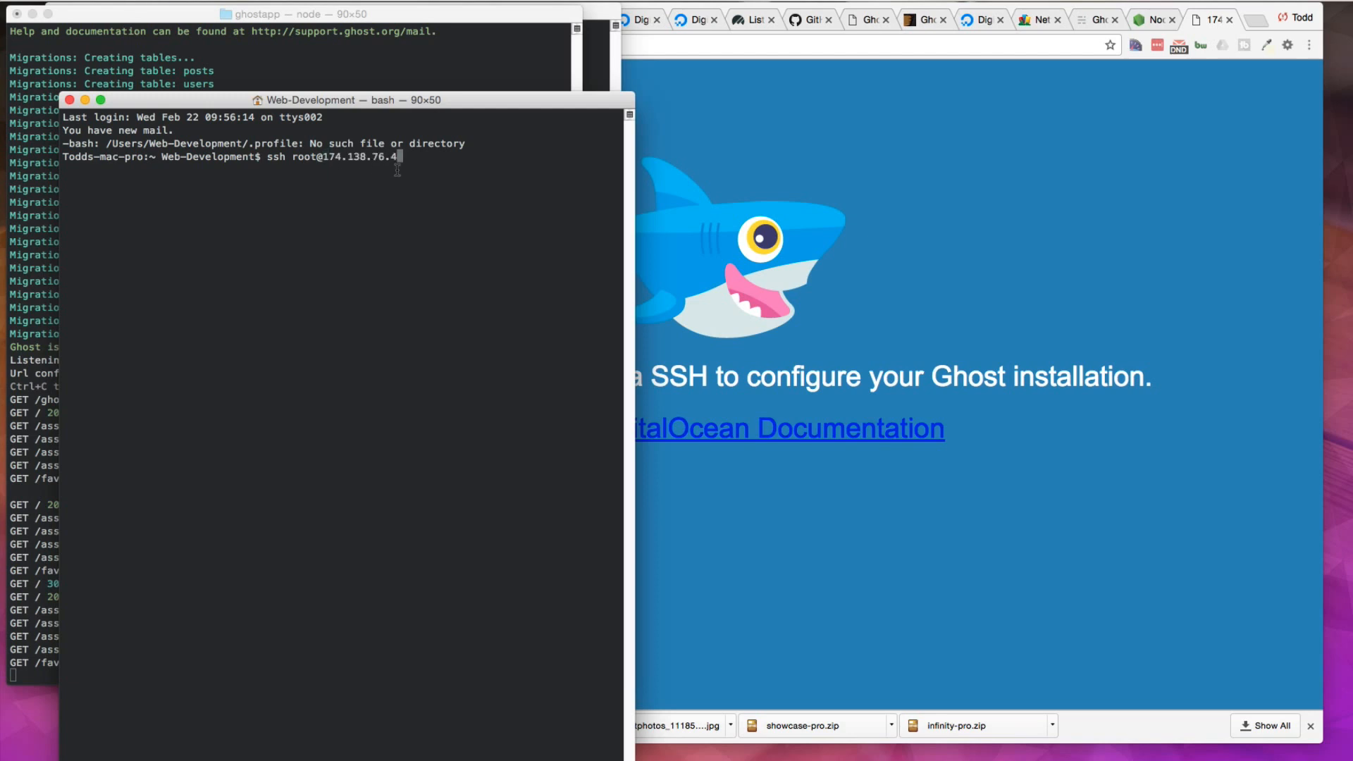
pyautogui.press('Return')
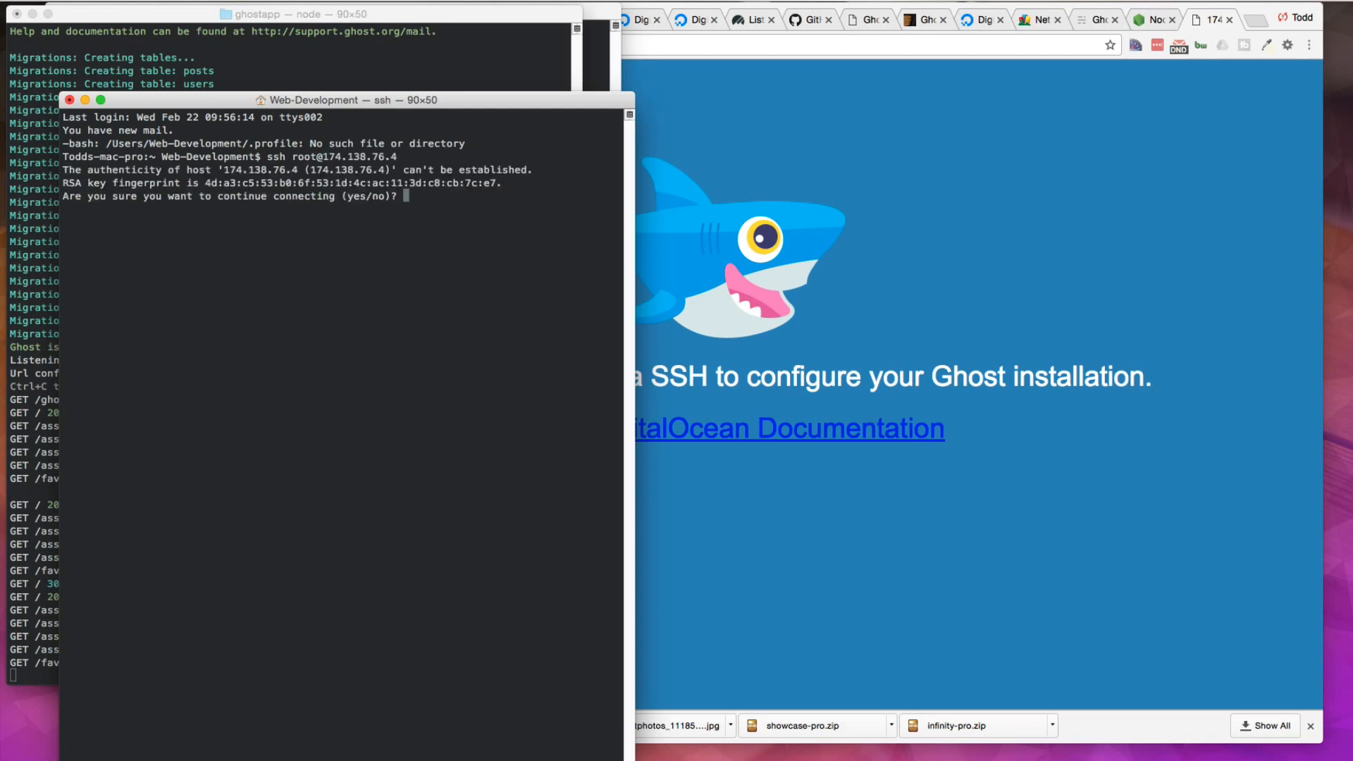
pyautogui.write('yes')
pyautogui.press('Return')
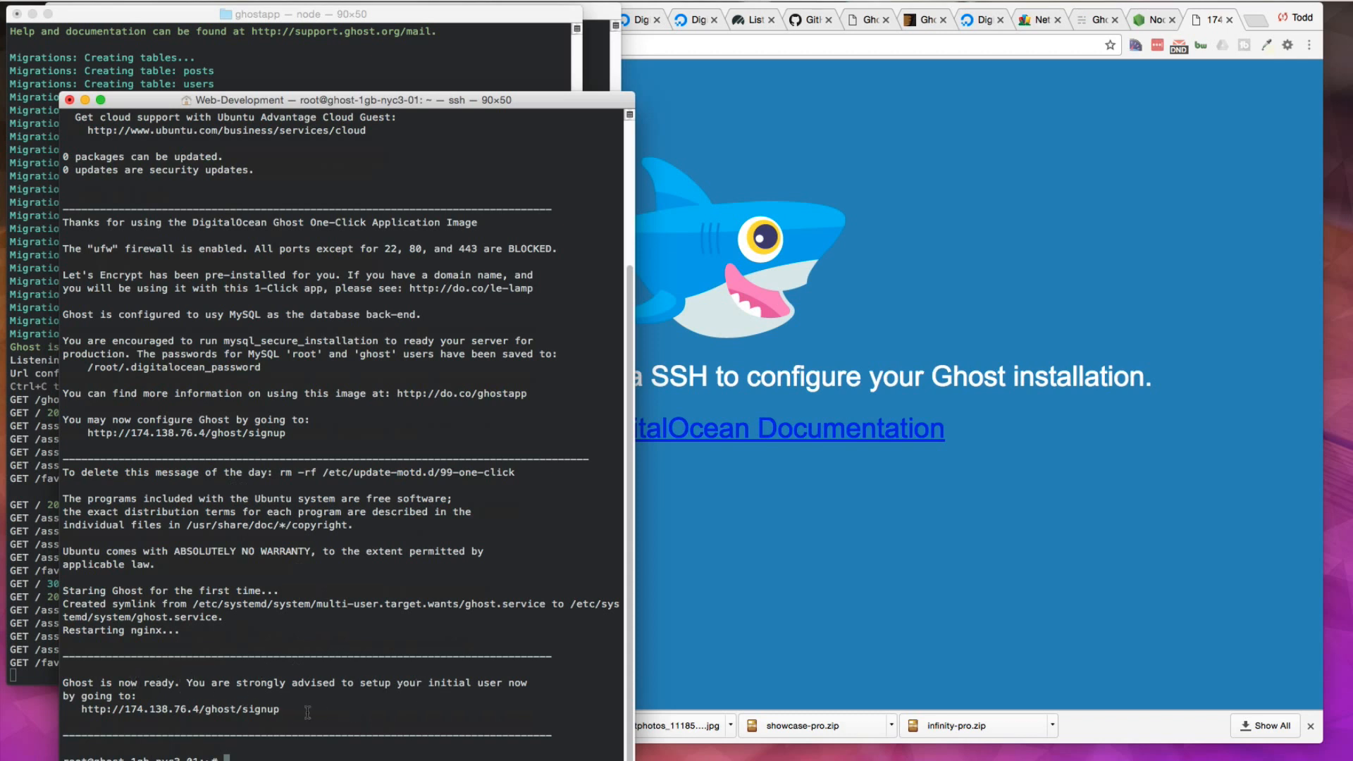
# Step: Copy the Ghost signup URL from the terminal output and open it in a new browser tab
pyautogui.moveTo(280, 711); pyautogui.dragTo(81, 710)
pyautogui.press('super+c')
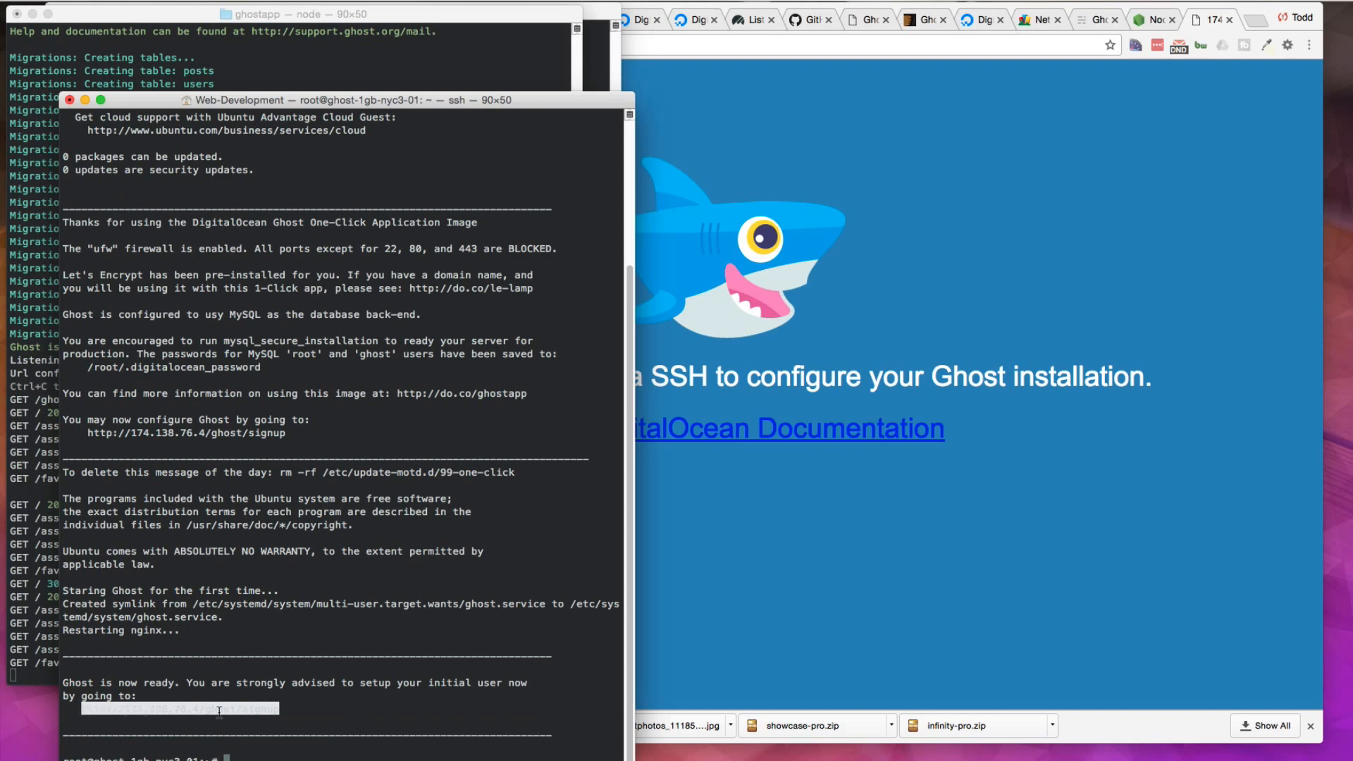
pyautogui.click(363, 703)
pyautogui.click(1255, 19)
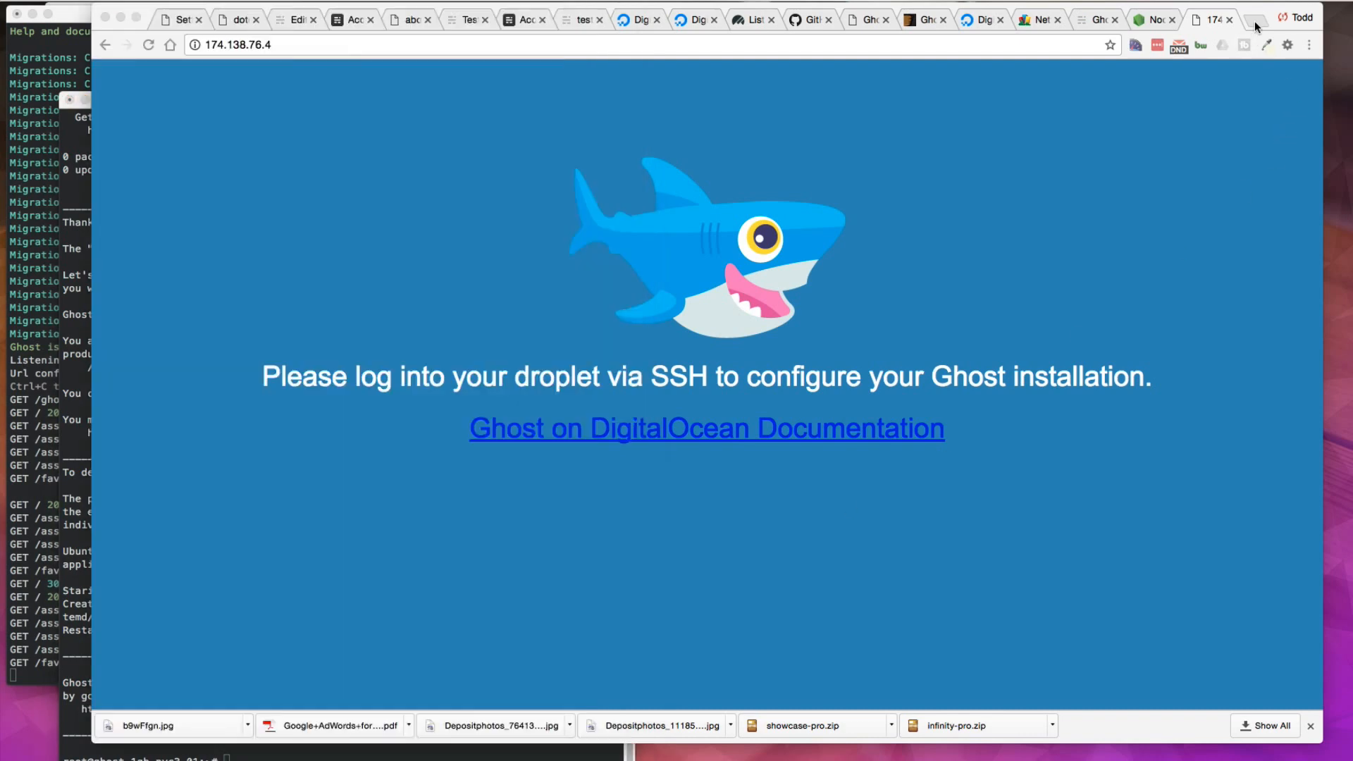
pyautogui.click(1255, 20)
pyautogui.press('super+v')
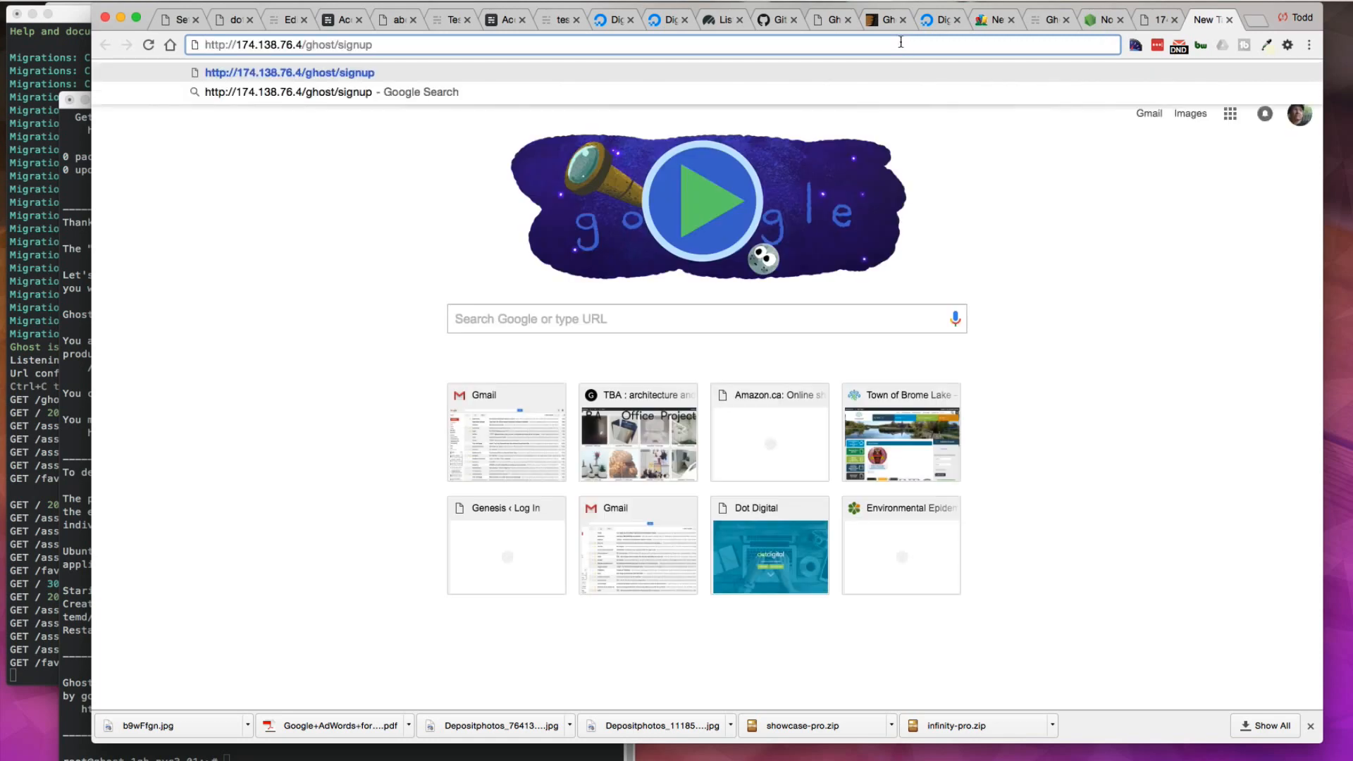
pyautogui.press('Return')
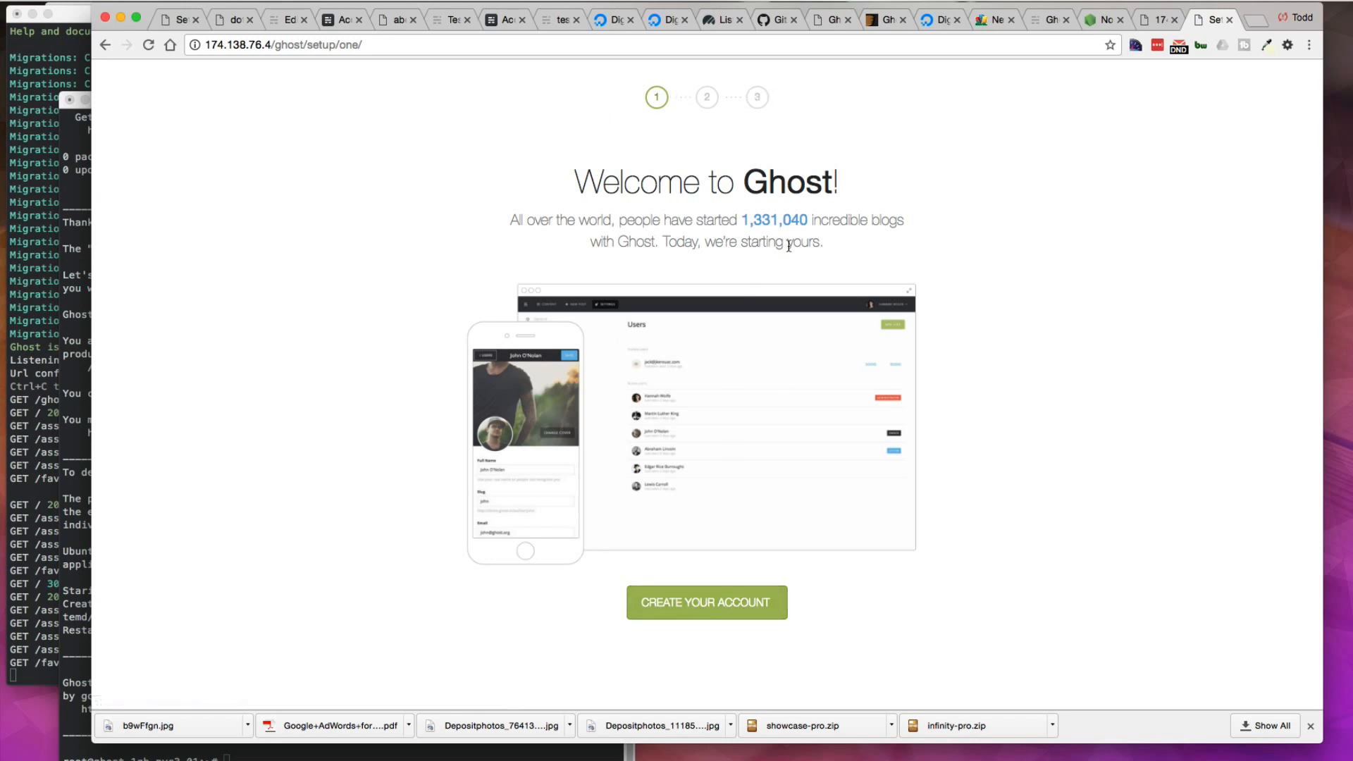
# Step: Start creating the Ghost account, enter the owner's full name, and generate a password for it
pyautogui.click(703, 612)
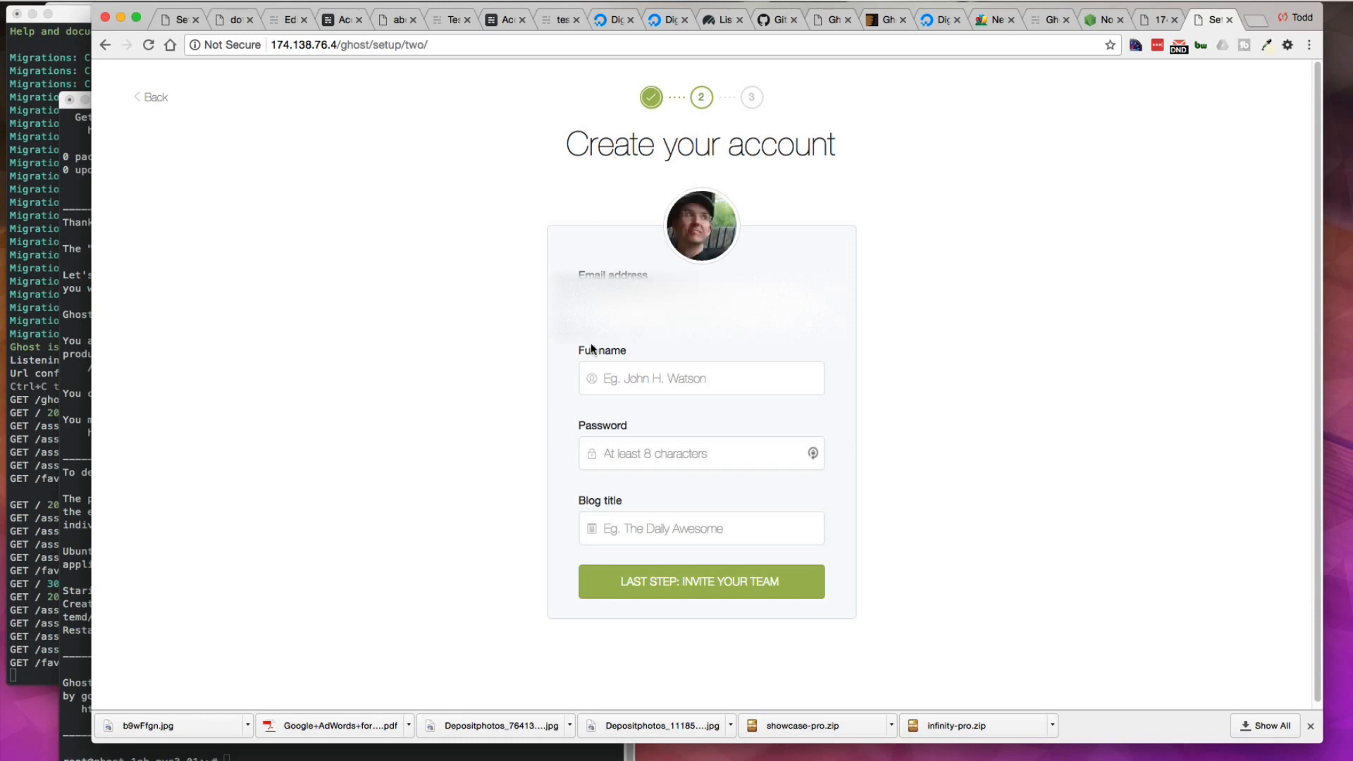
pyautogui.click(632, 384)
pyautogui.write('Todd')
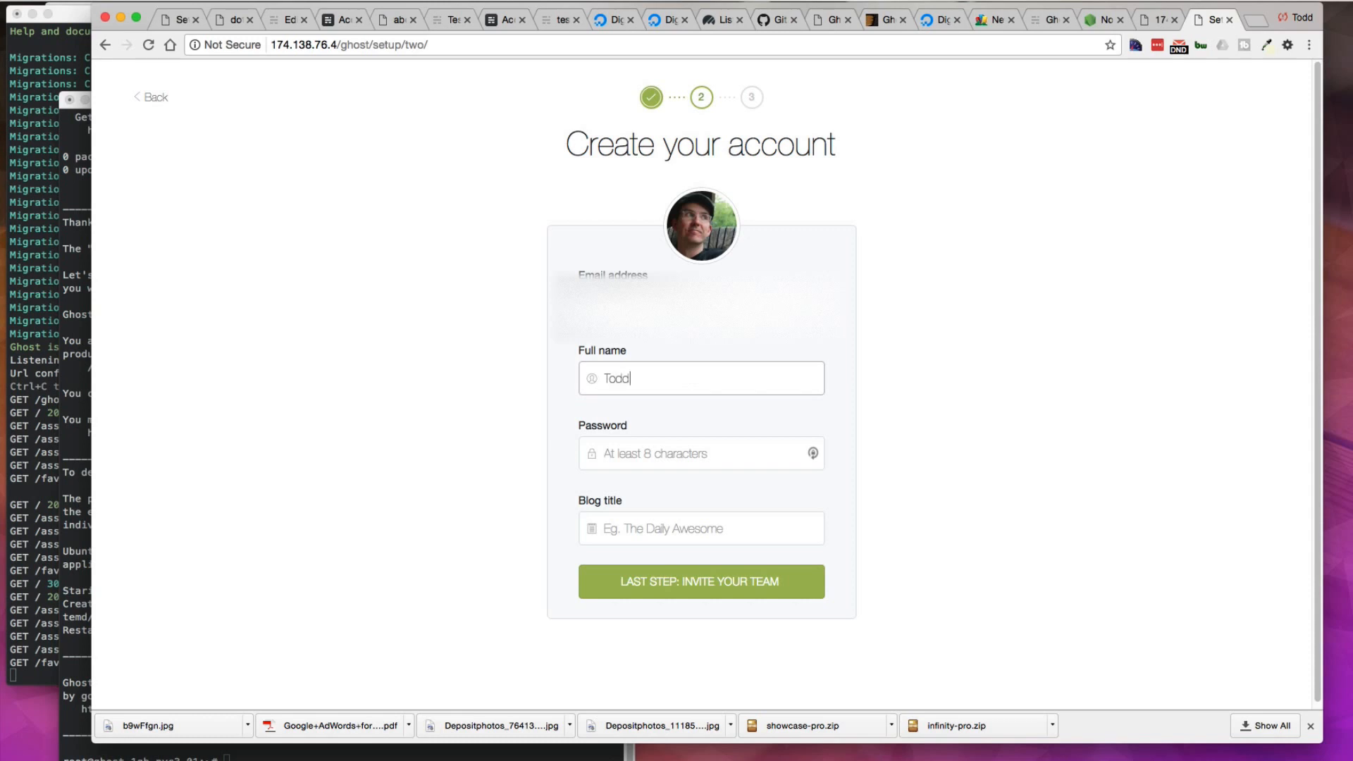
pyautogui.press('Tab')
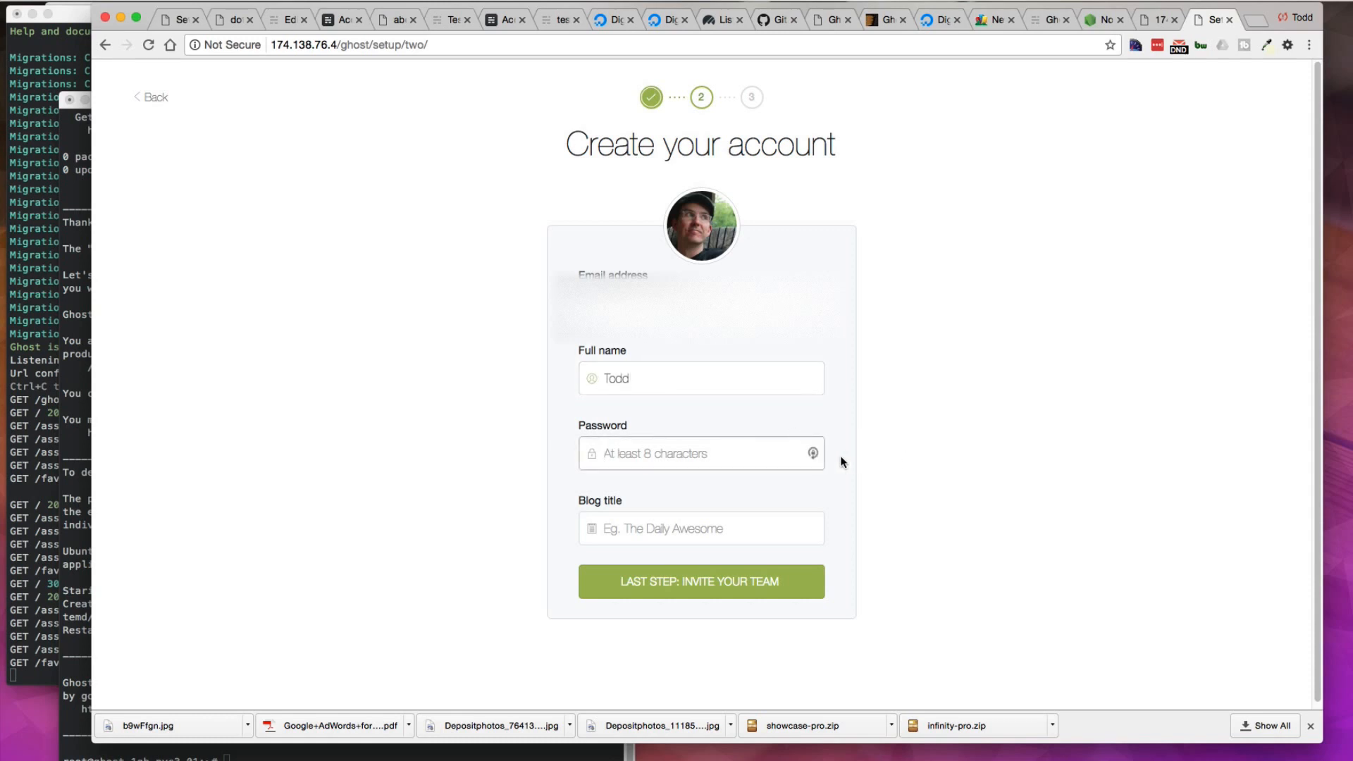
pyautogui.click(813, 453)
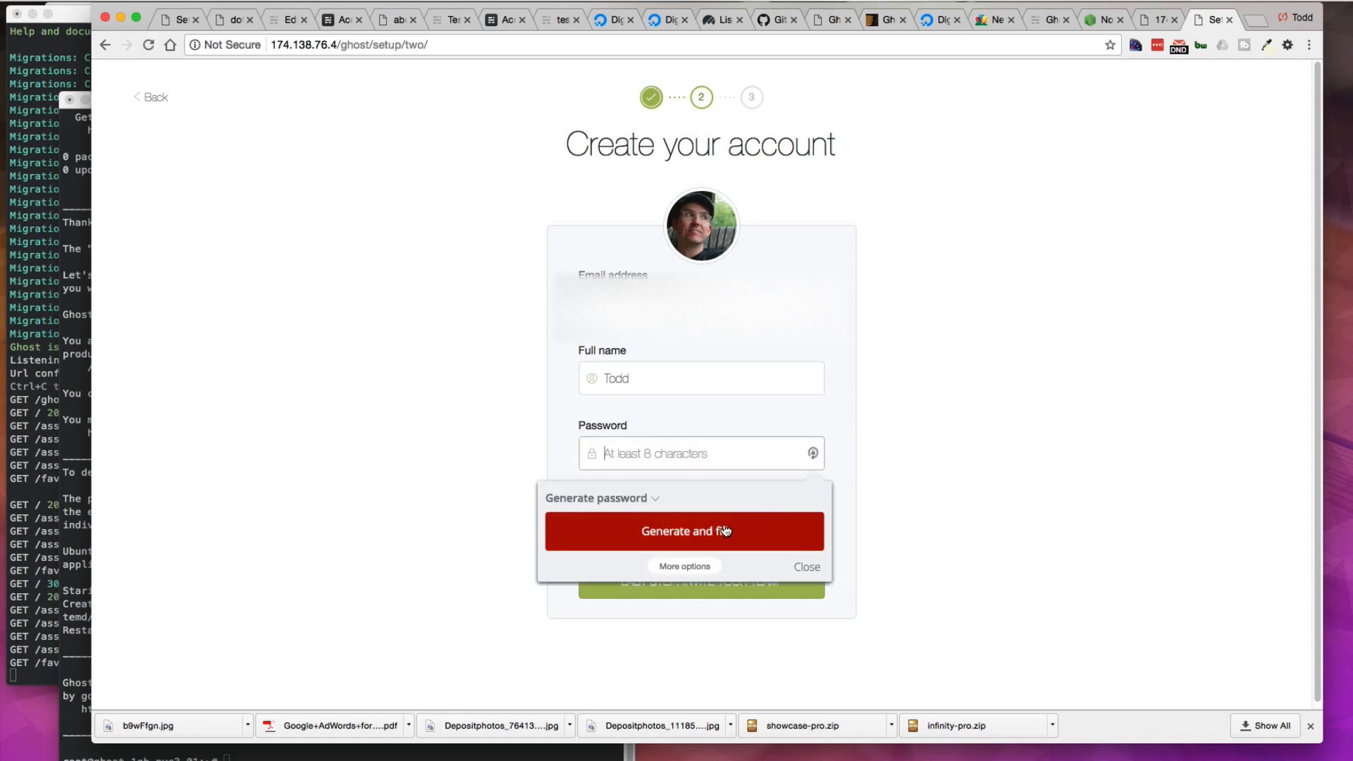
pyautogui.click(685, 531)
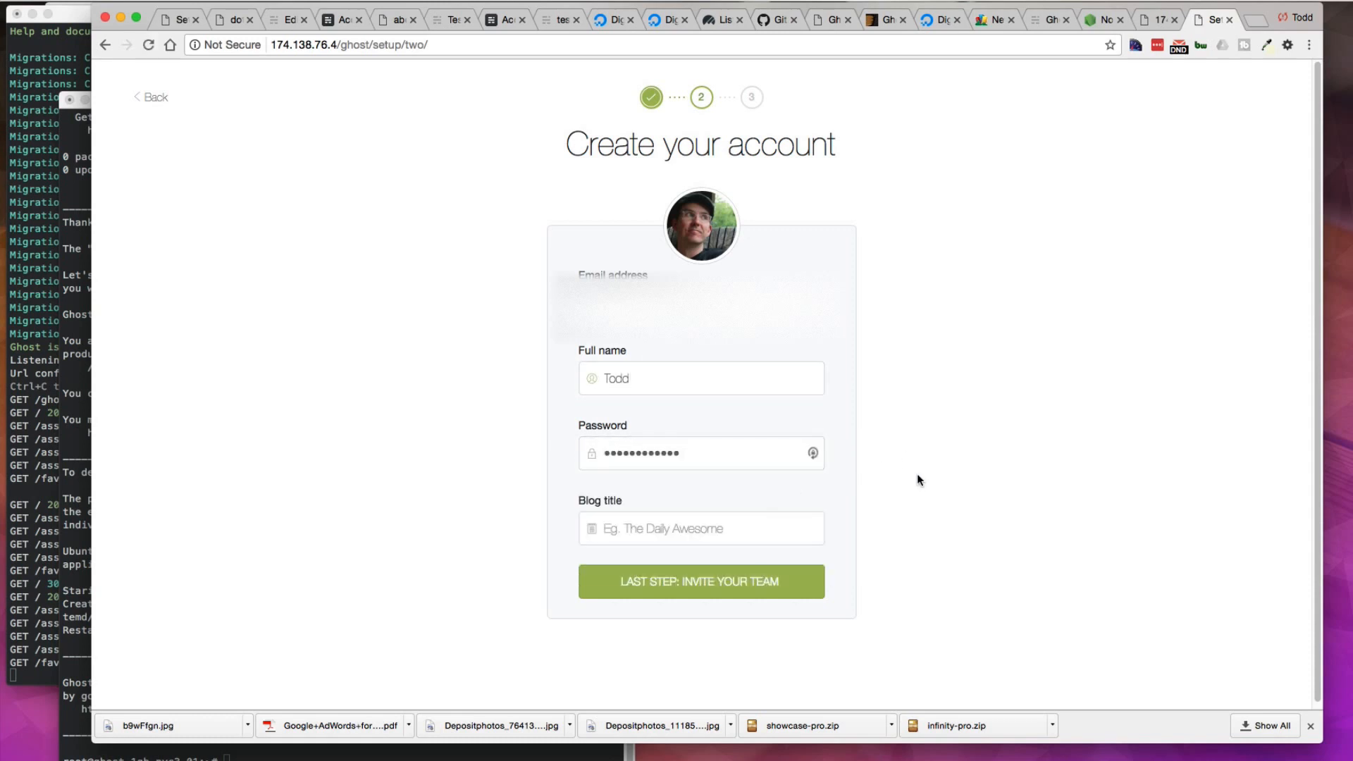
# Step: Set the blog title to despot robot and skip inviting team members to go to the blog admin
pyautogui.click(730, 525)
pyautogui.write('despot robot')
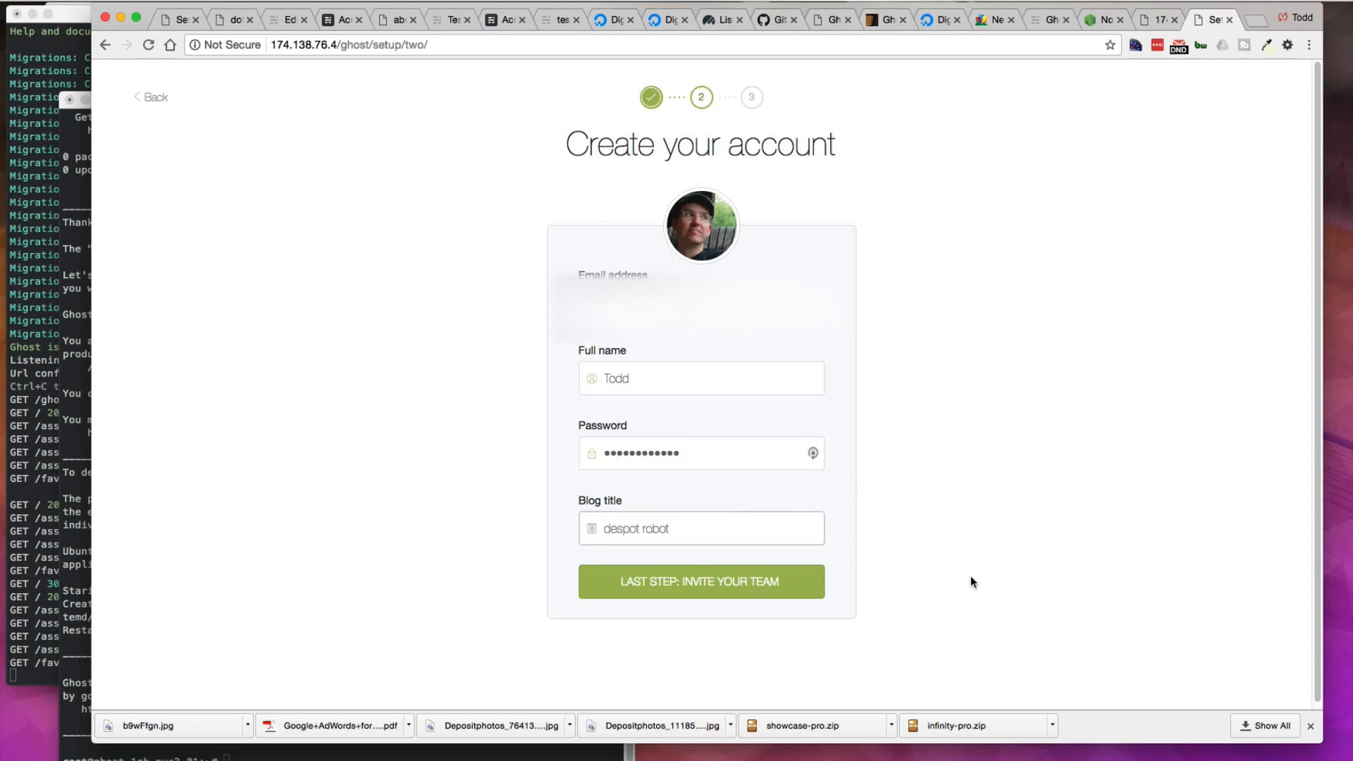
pyautogui.click(697, 584)
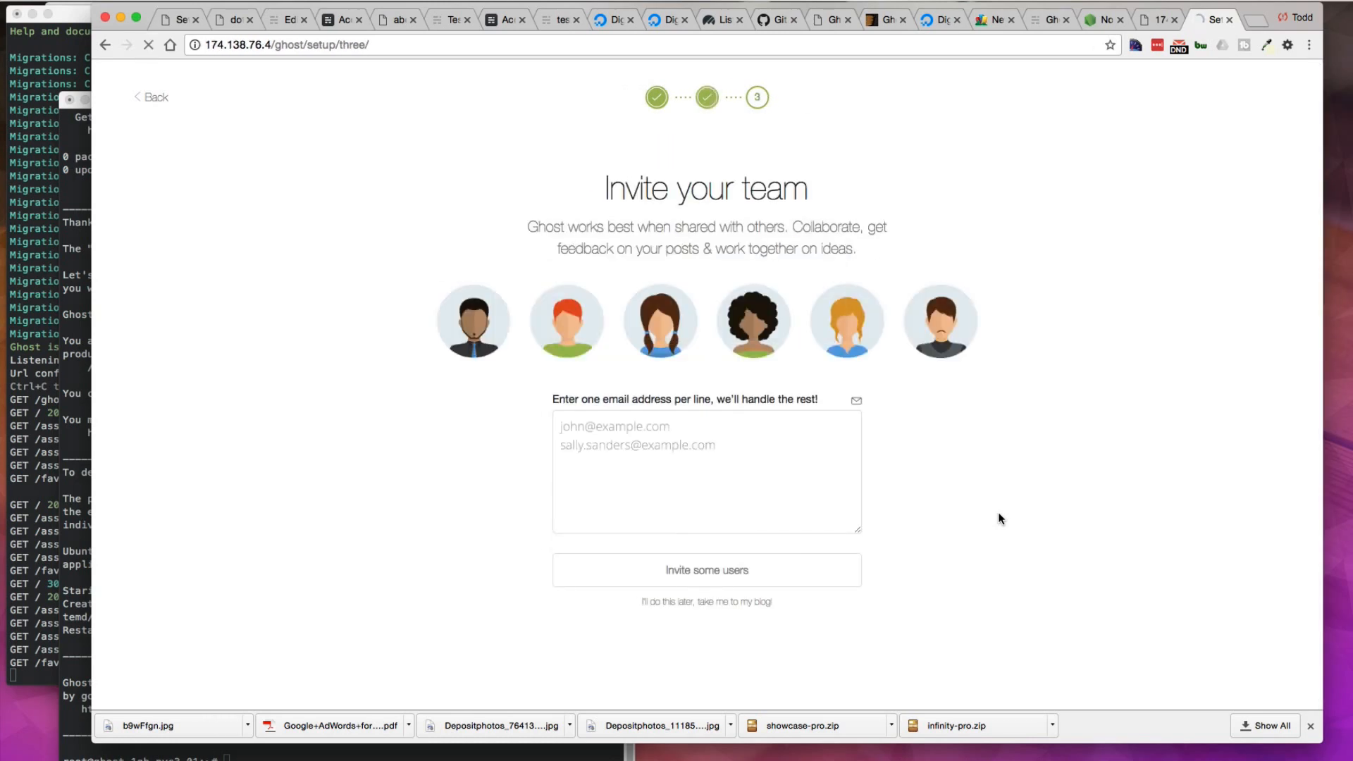
pyautogui.click(696, 604)
pyautogui.click(1258, 180)
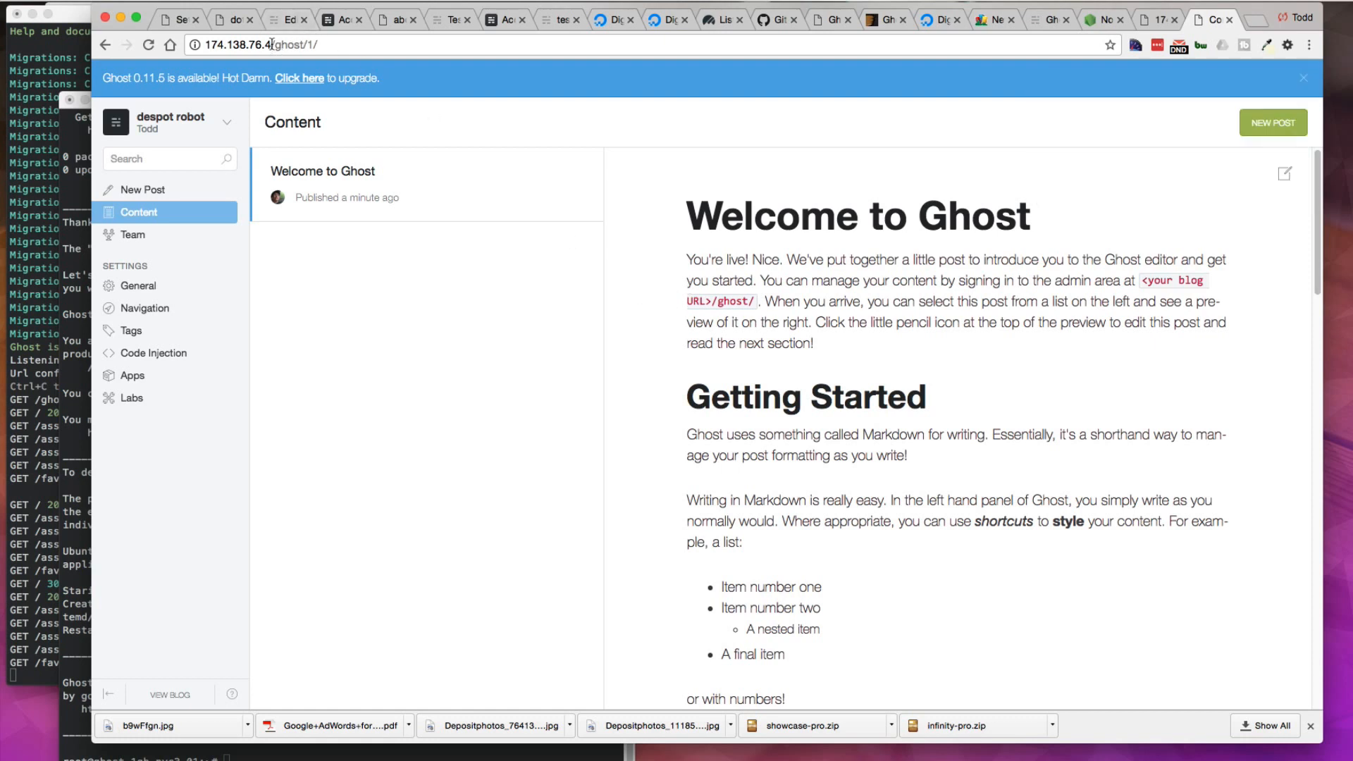
# Step: Open the blog's General settings and choose to upload a theme
pyautogui.moveTo(273, 44); pyautogui.dragTo(202, 45)
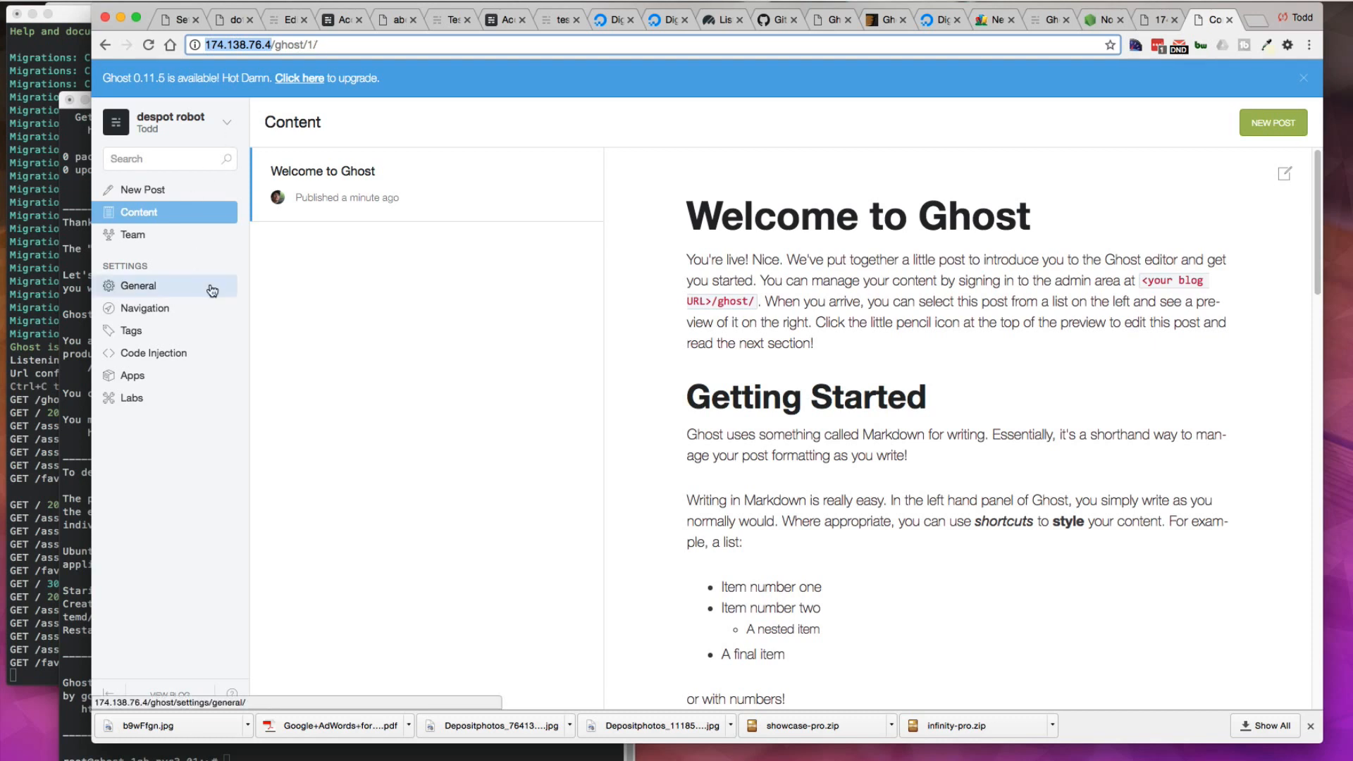
pyautogui.click(141, 287)
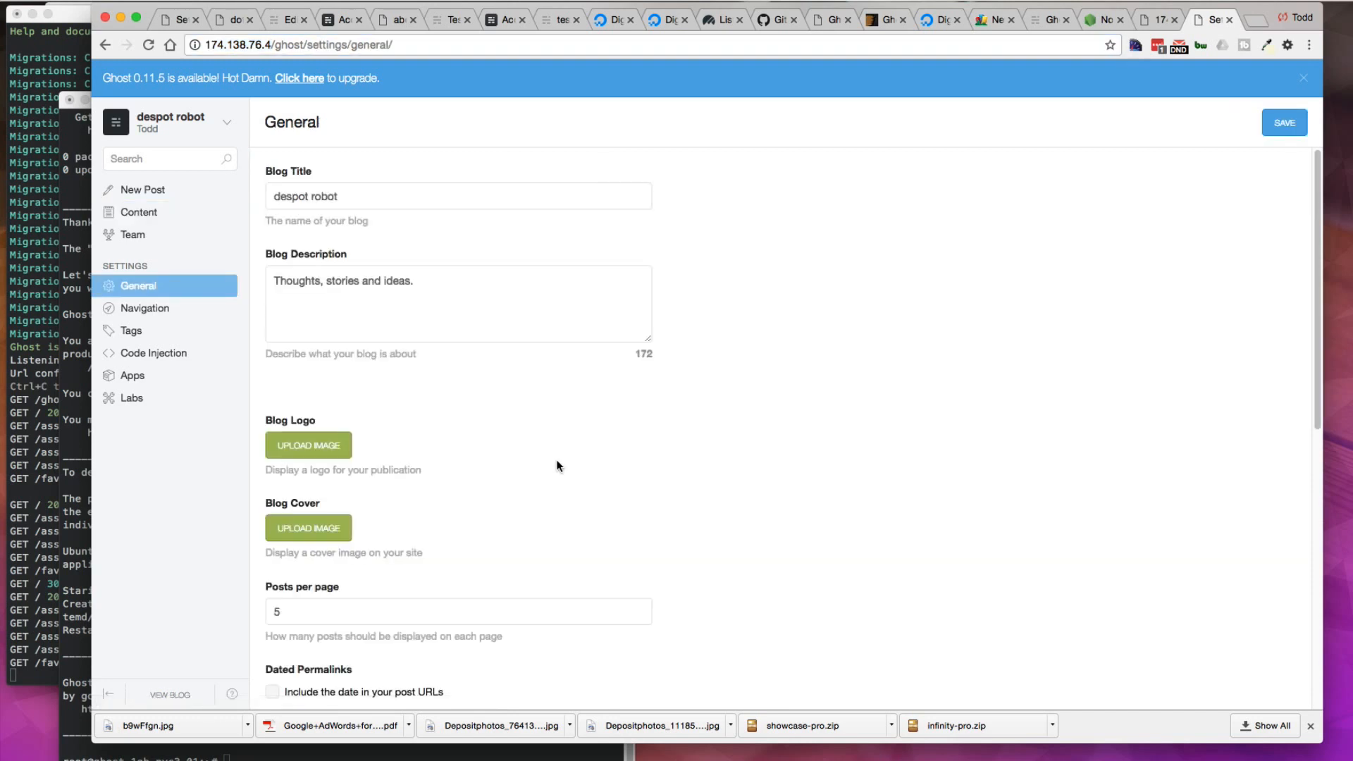
pyautogui.scroll(-5, 557, 461)
pyautogui.scroll(-4, 557, 461)
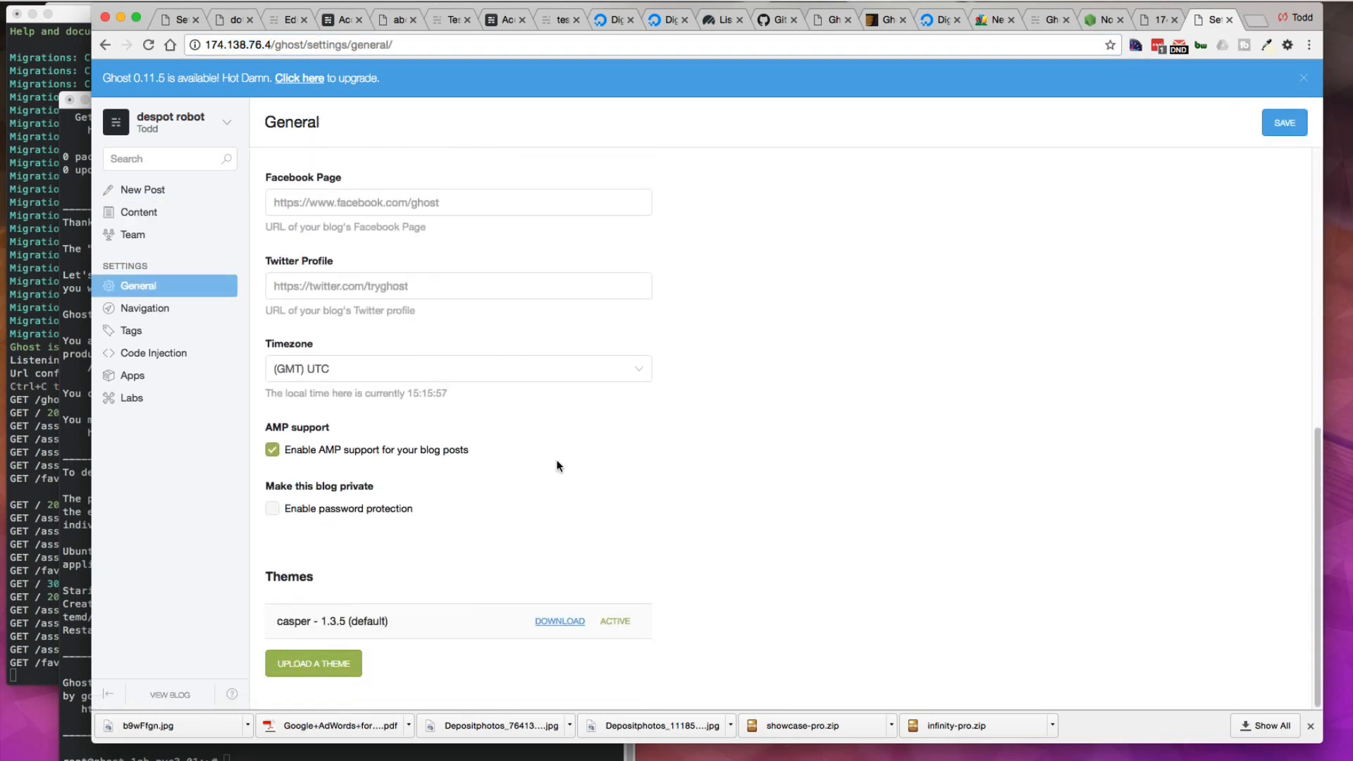
pyautogui.click(315, 663)
# Step: Download the GhostScroll theme as a ZIP from its GitHub page and open the downloaded file
pyautogui.click(779, 19)
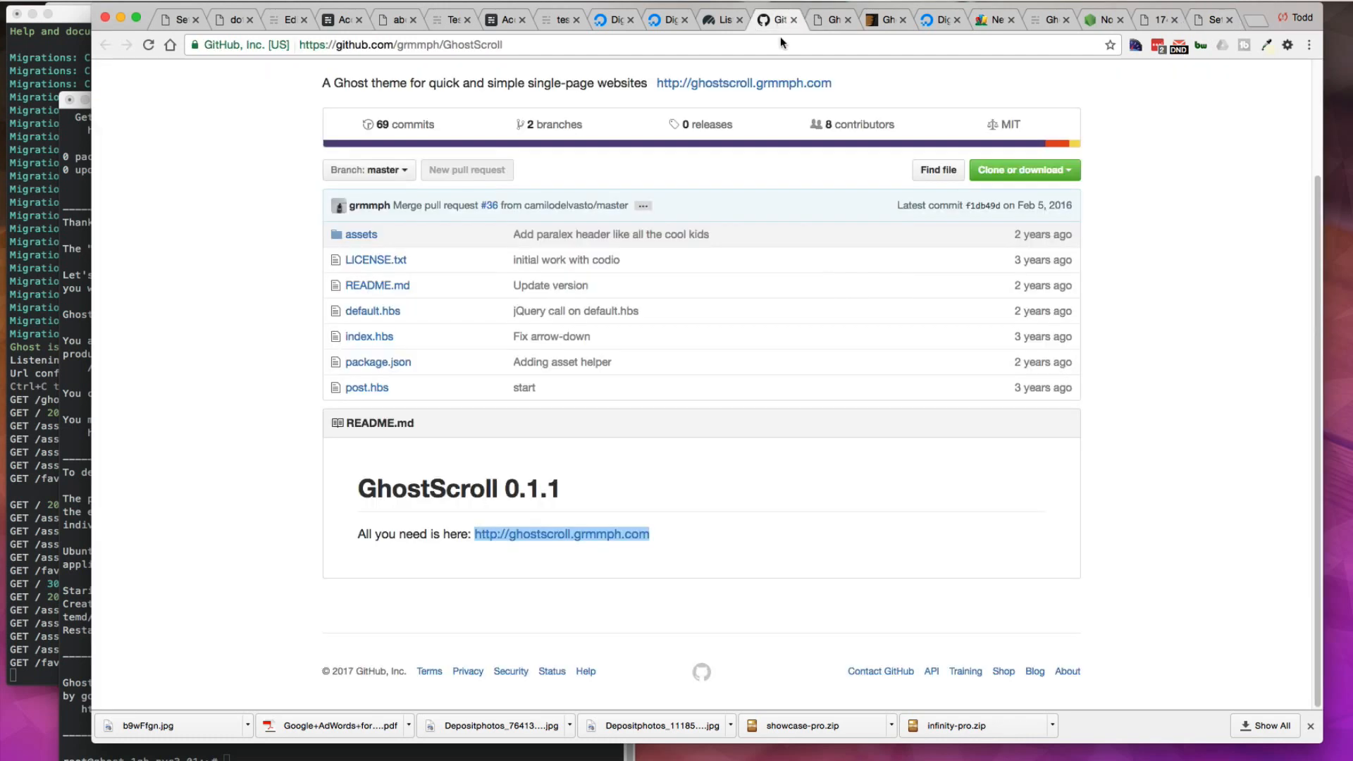
pyautogui.click(1024, 170)
pyautogui.click(1074, 286)
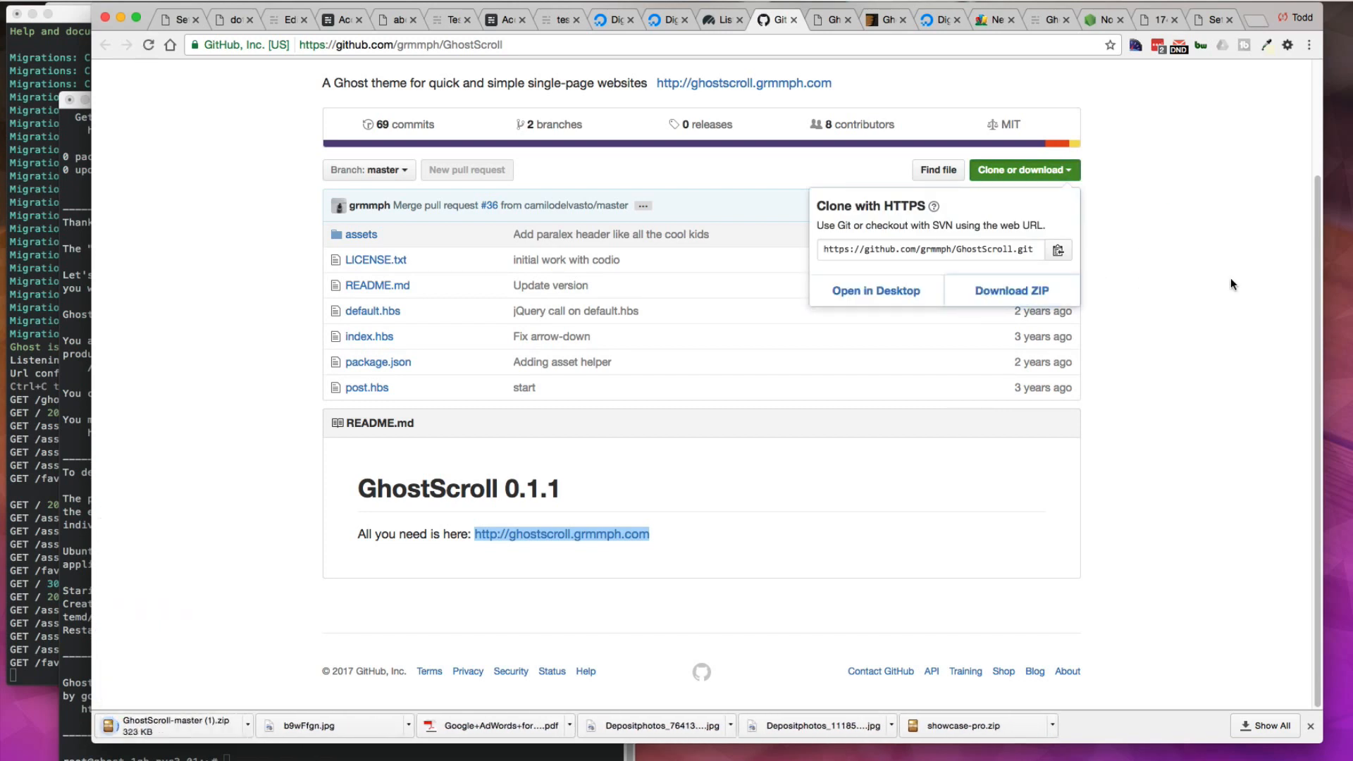
pyautogui.click(249, 727)
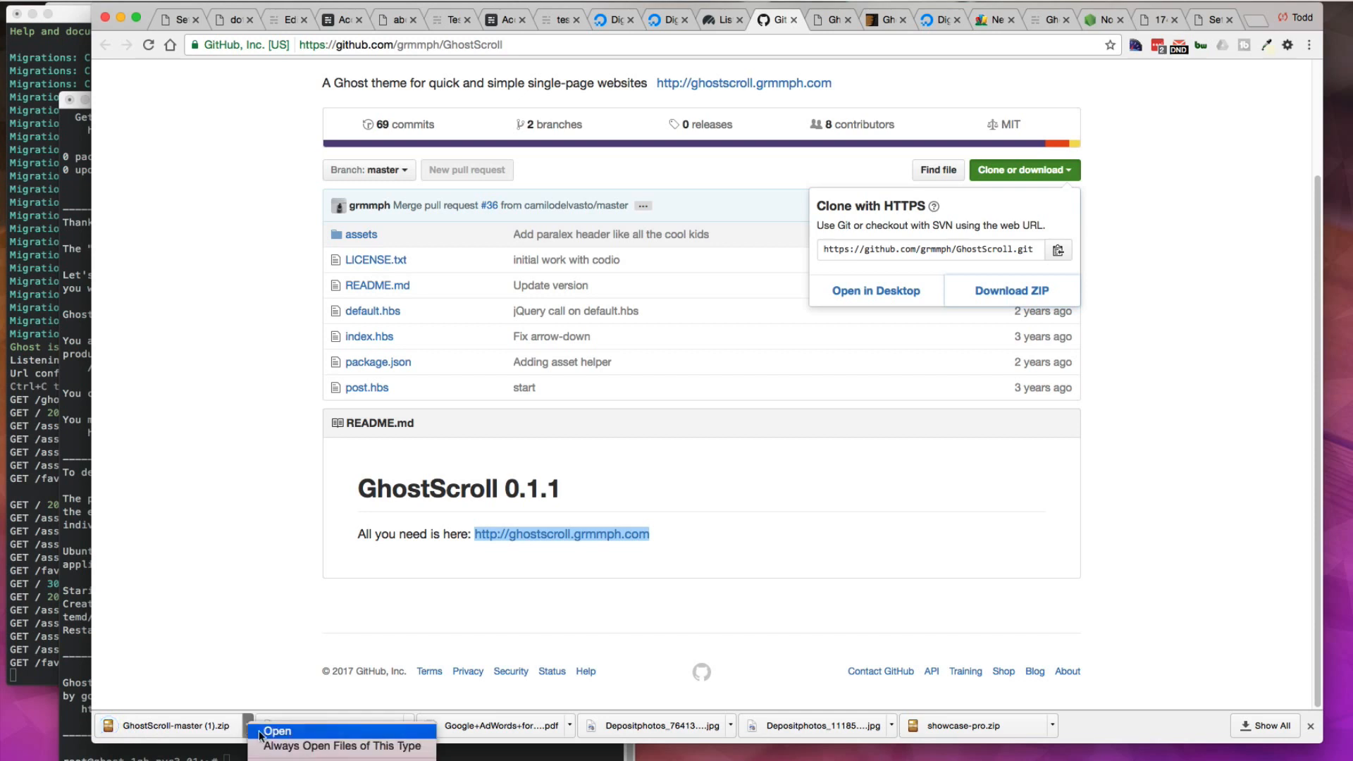
pyautogui.click(338, 760)
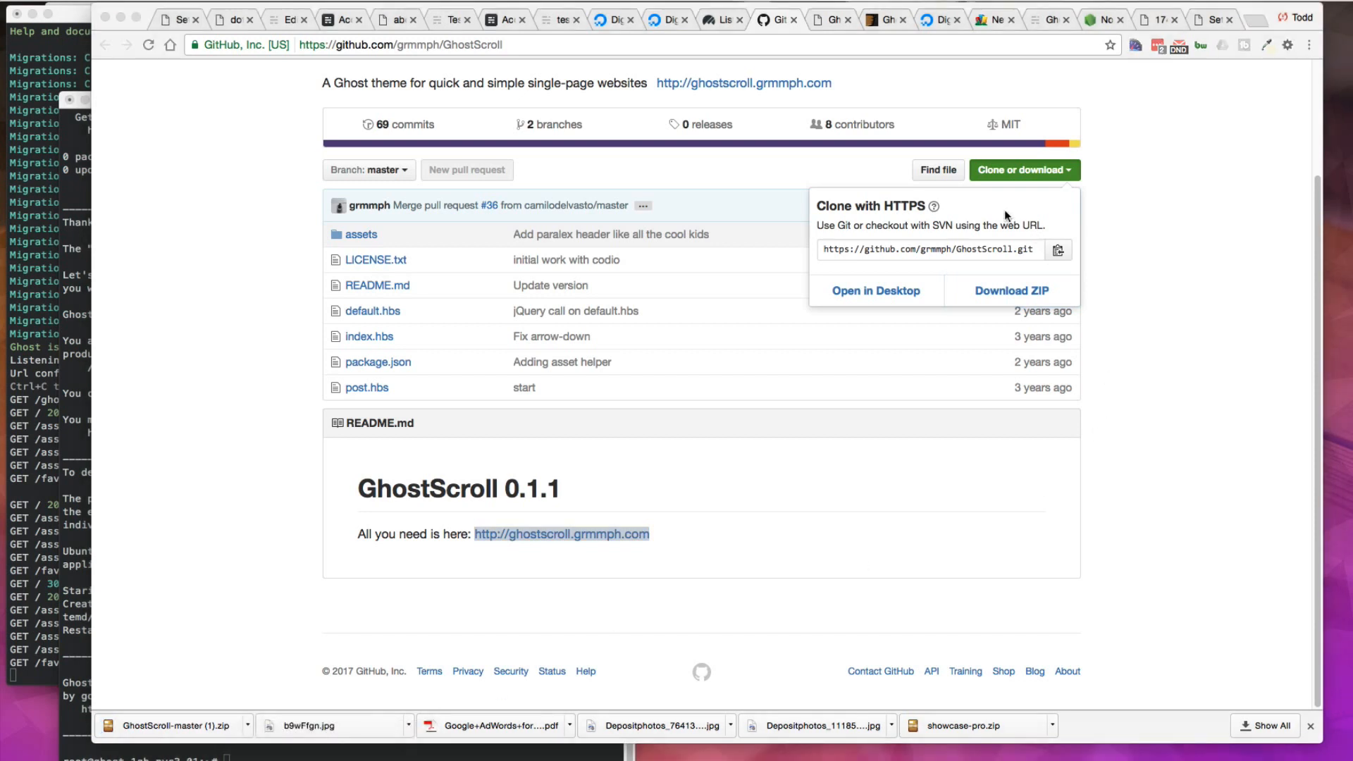
# Step: Review the DigitalOcean droplet tabs and the testghost.ghost.io blog tab
pyautogui.click(675, 22)
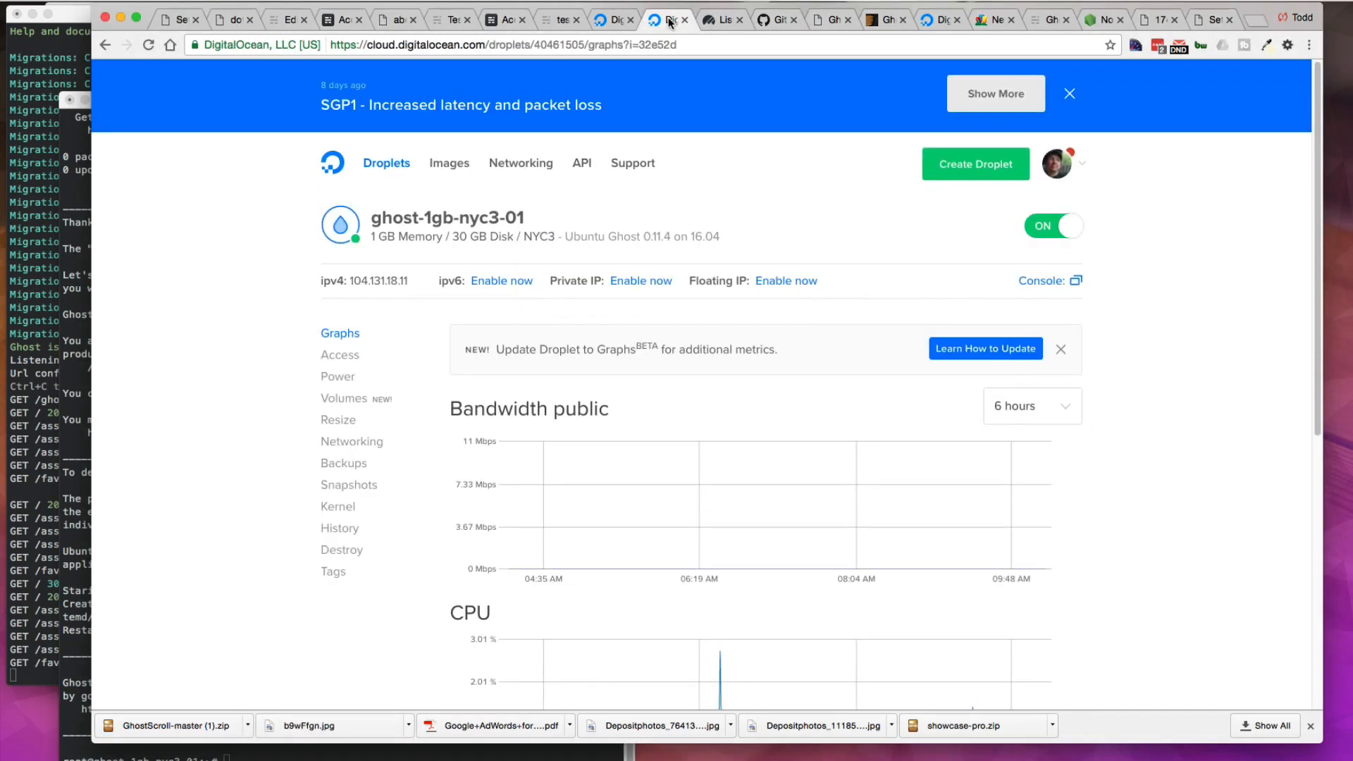
pyautogui.click(610, 21)
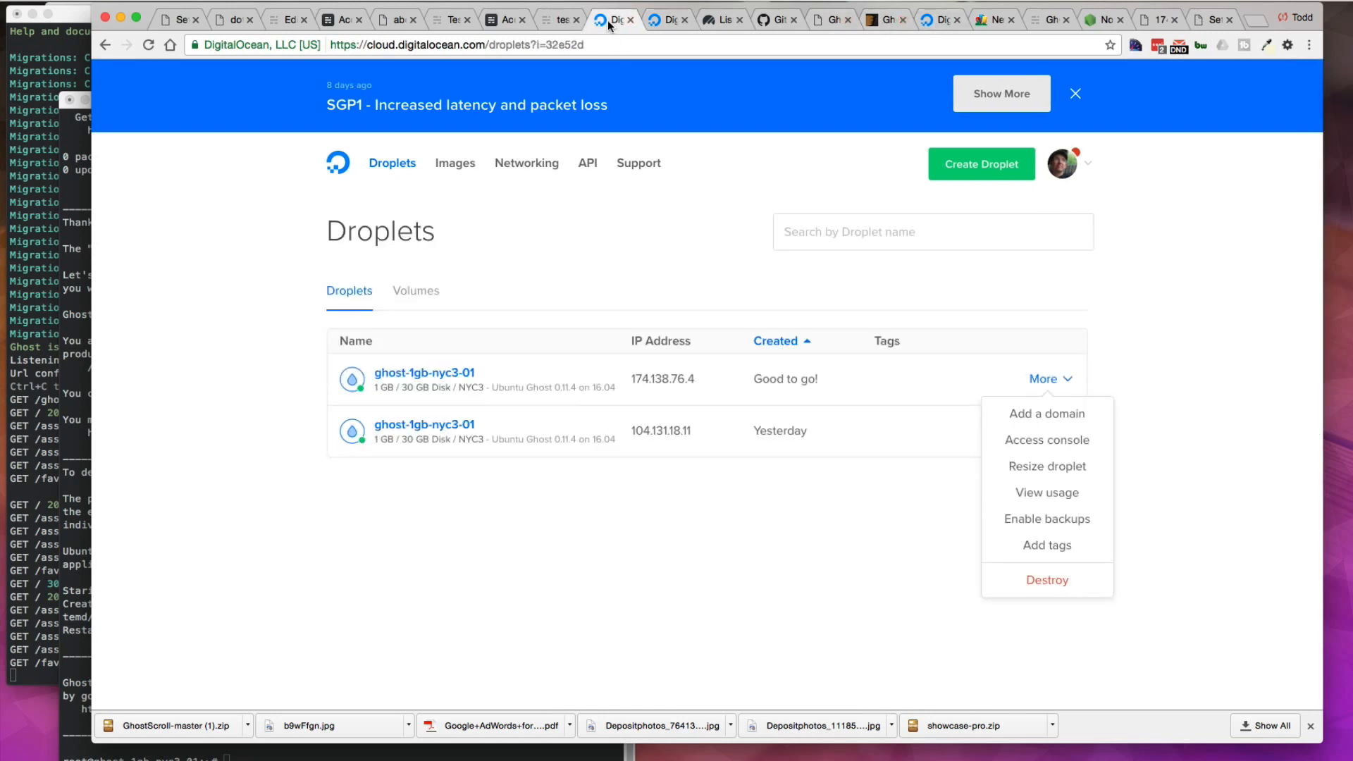
pyautogui.click(559, 21)
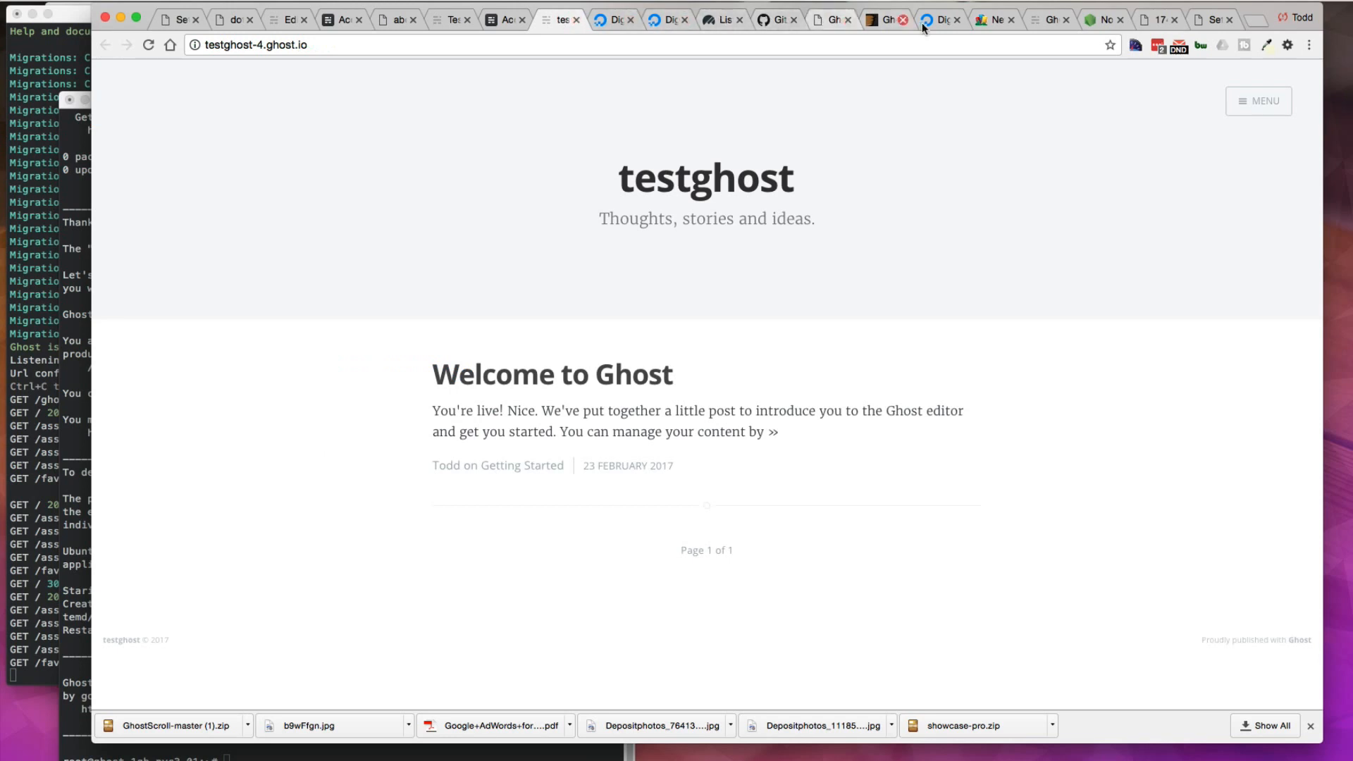
# Step: Upload the GhostScroll-master ZIP as a theme on the droplet blog and activate it
pyautogui.click(1212, 20)
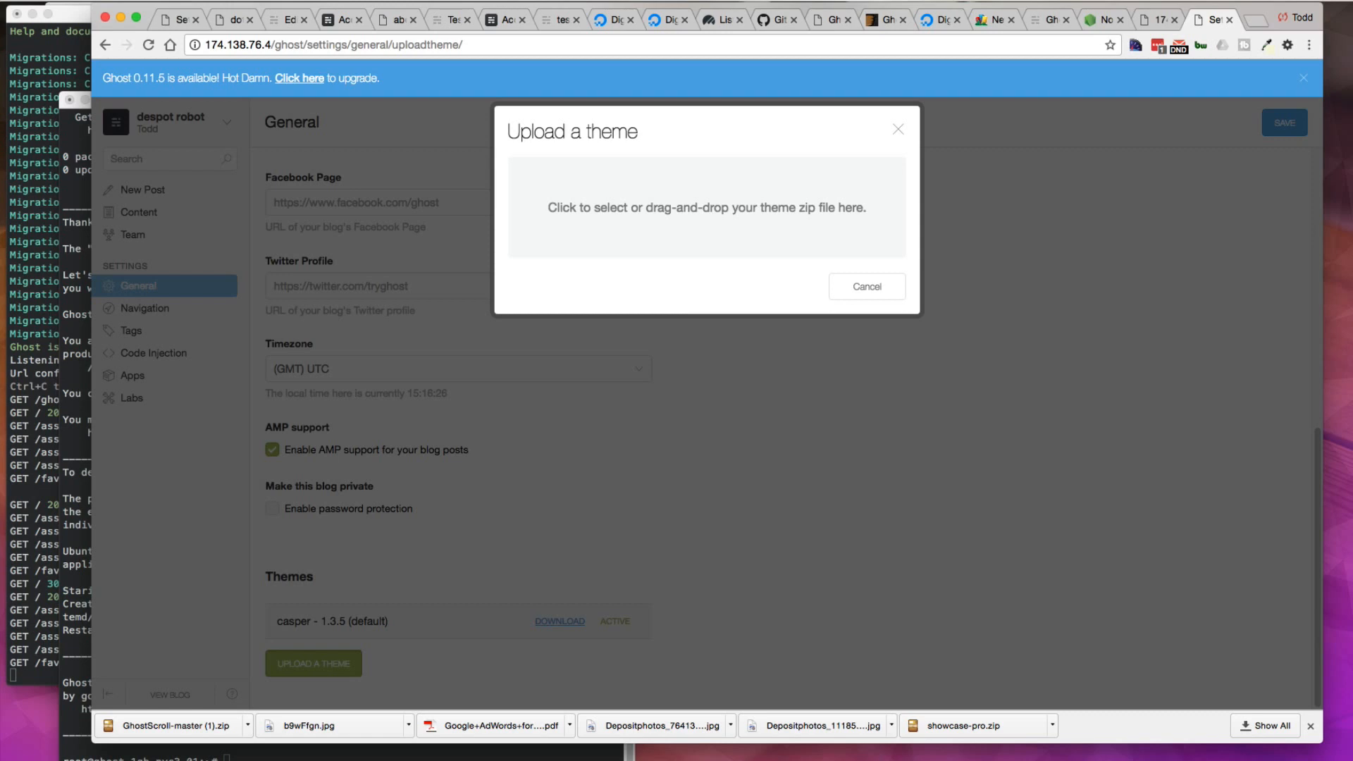
pyautogui.moveTo(1352, 203); pyautogui.dragTo(702, 205)
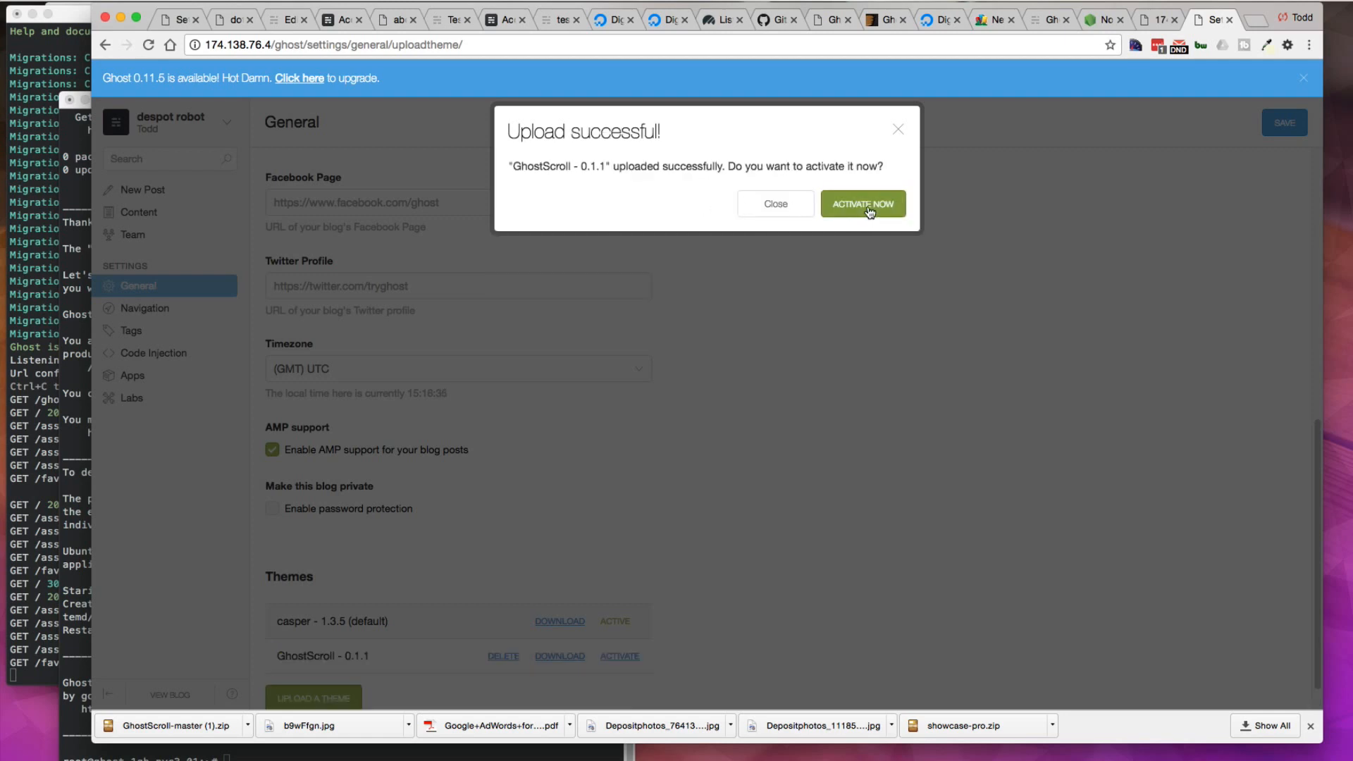
pyautogui.click(870, 212)
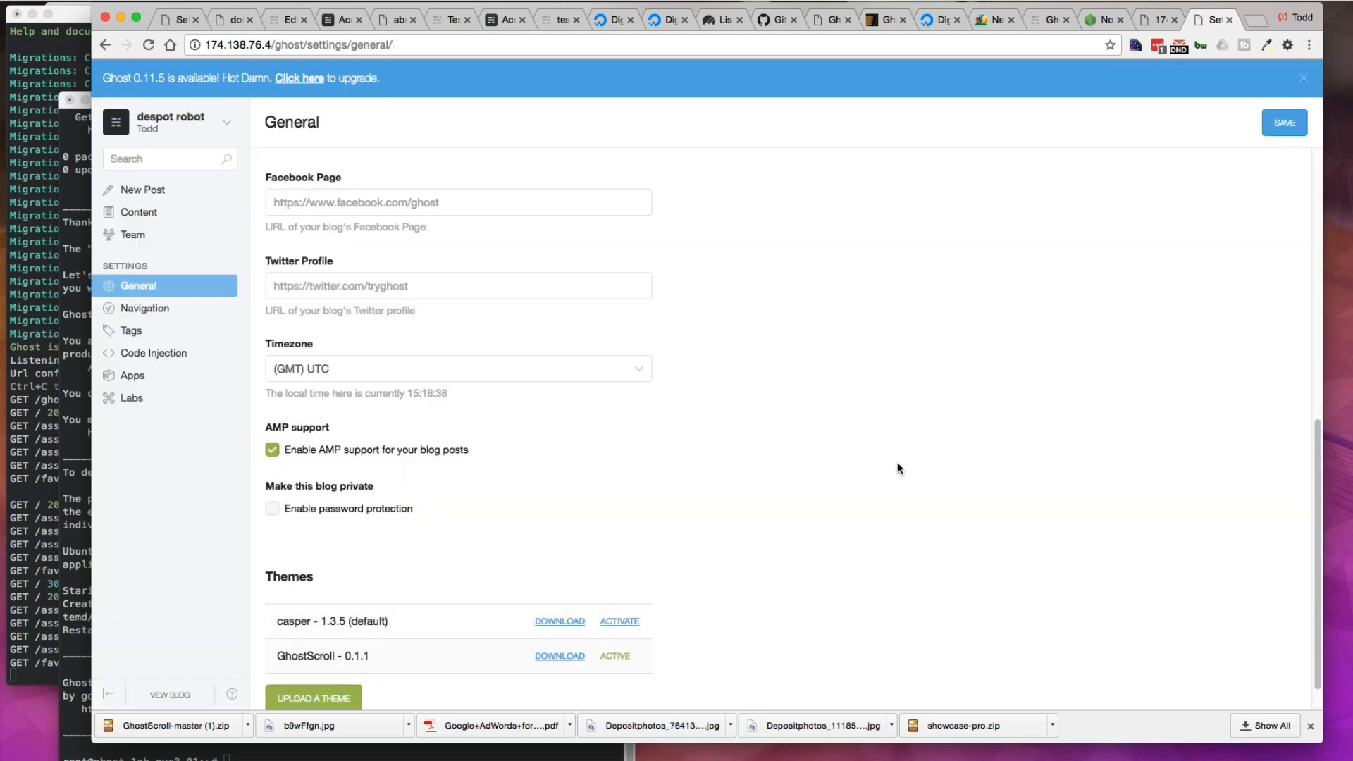
pyautogui.scroll(7, 717, 387)
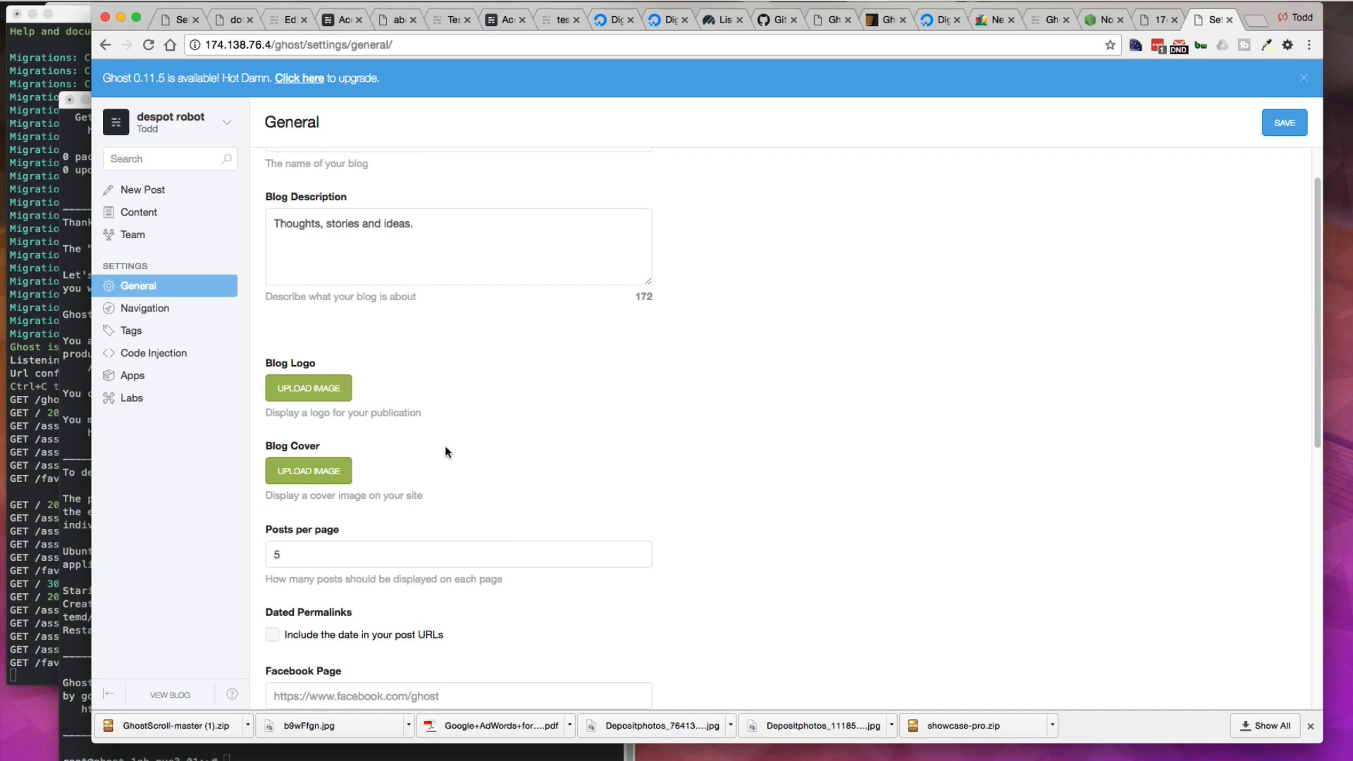
pyautogui.click(316, 472)
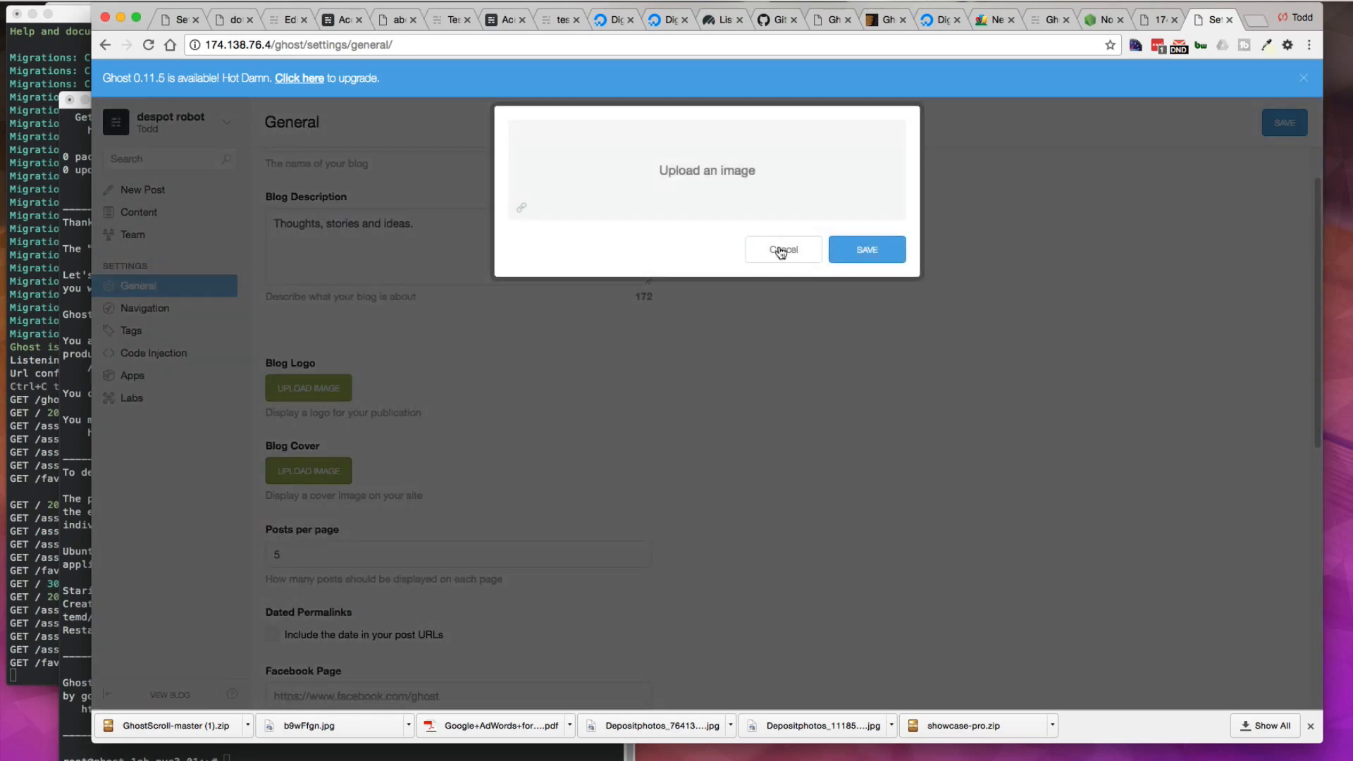
pyautogui.click(781, 250)
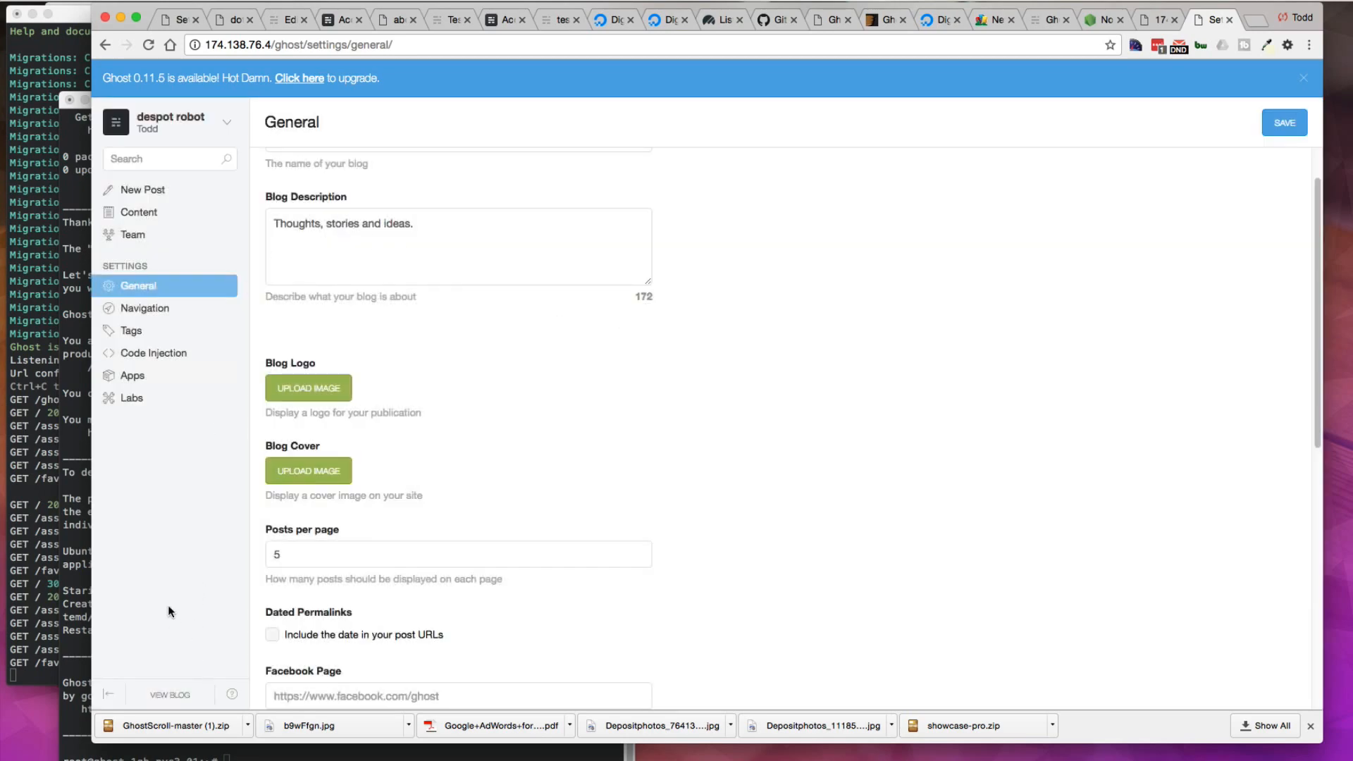
# Step: Open the droplet blog at 174.138.76.4 and scroll through it to see the GhostScroll theme
pyautogui.click(170, 695)
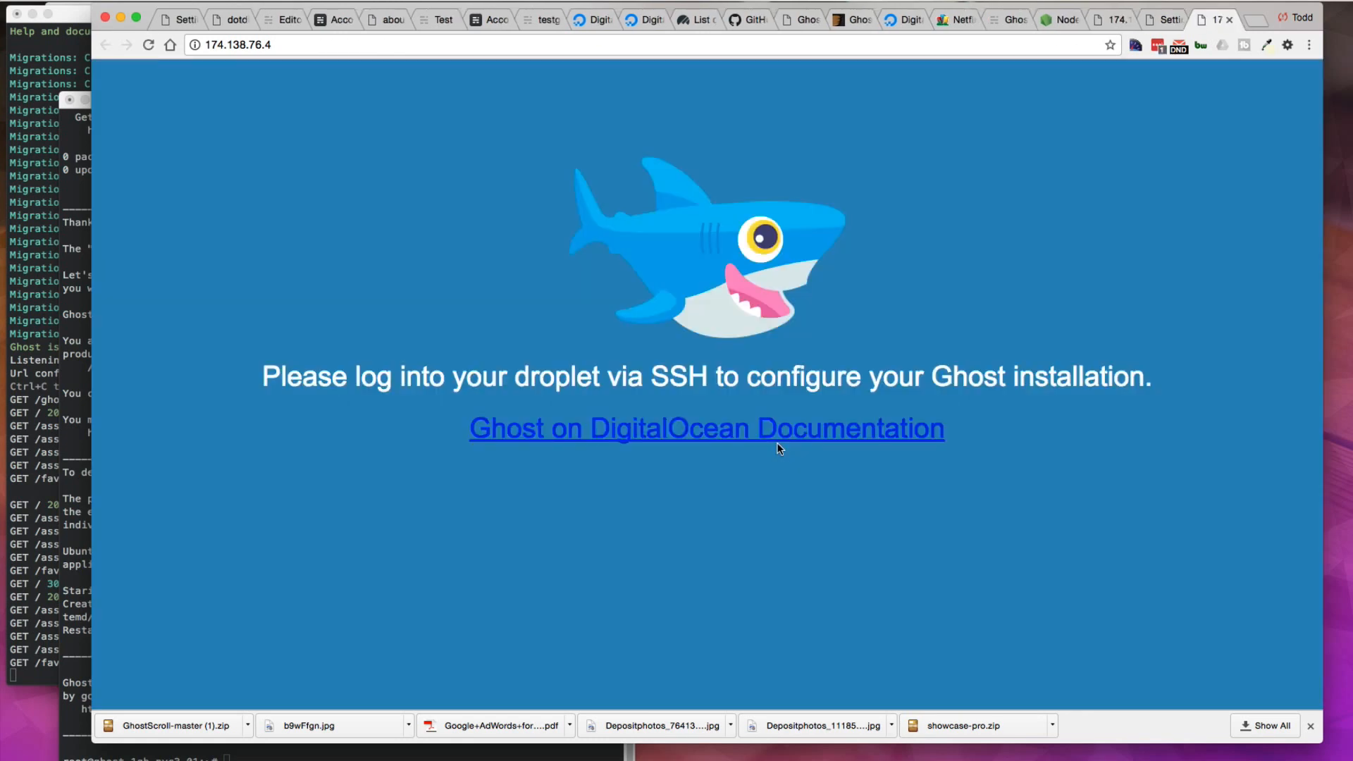
pyautogui.click(274, 44)
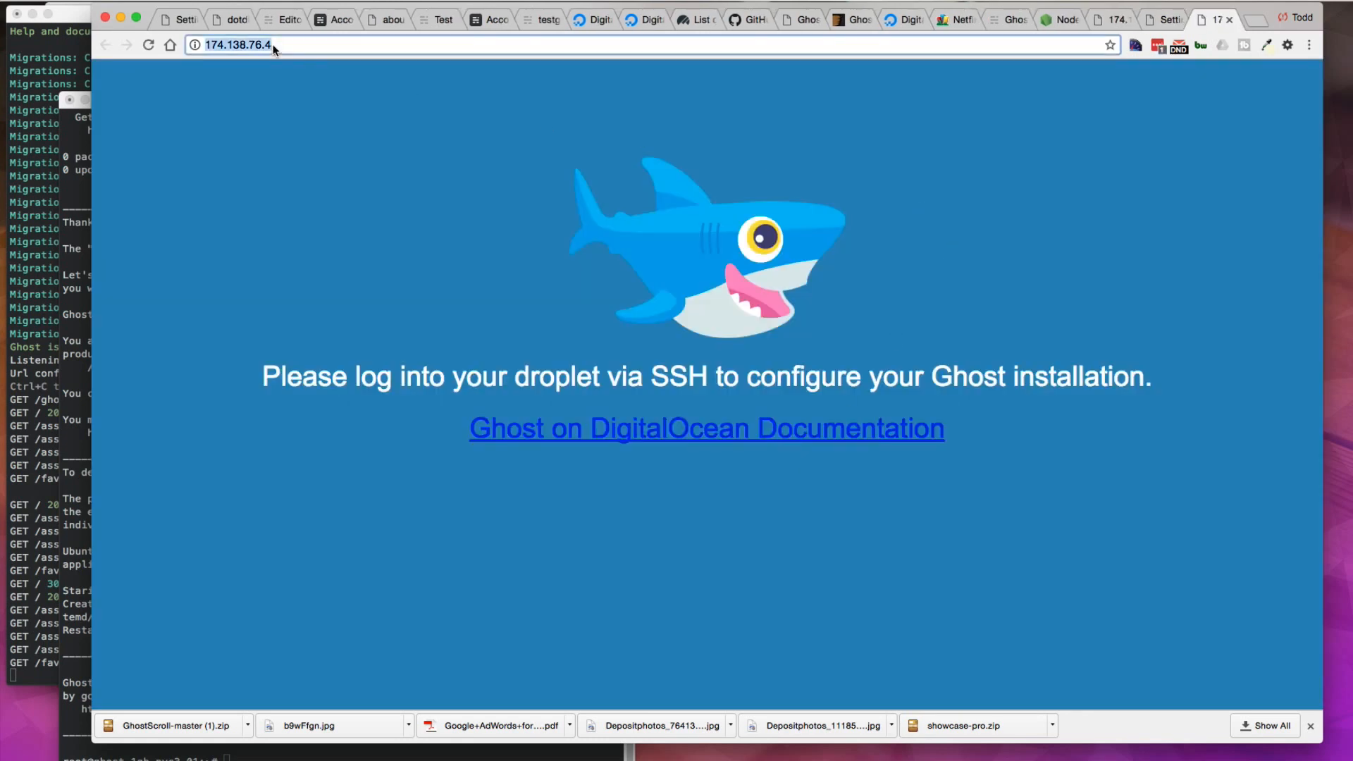
pyautogui.click(274, 44)
pyautogui.press('Return')
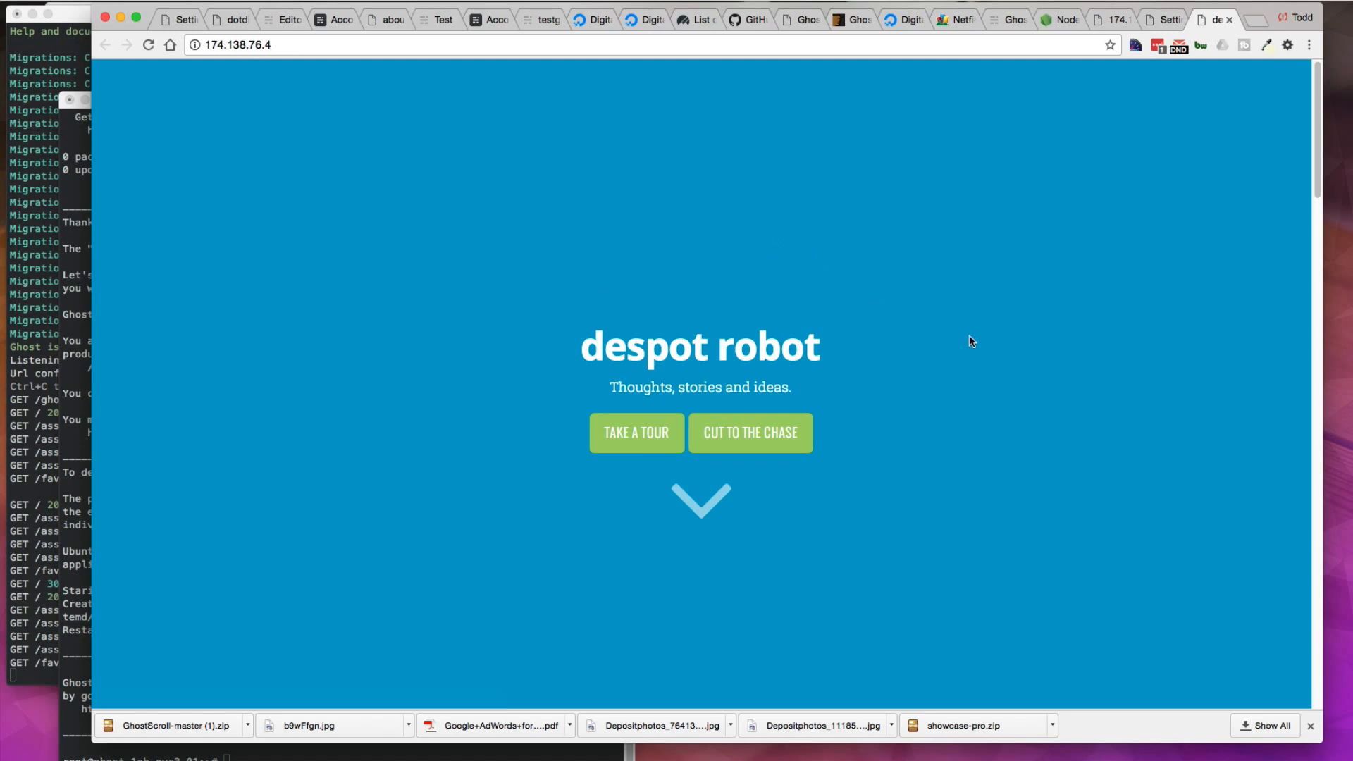
pyautogui.scroll(-20, 970, 337)
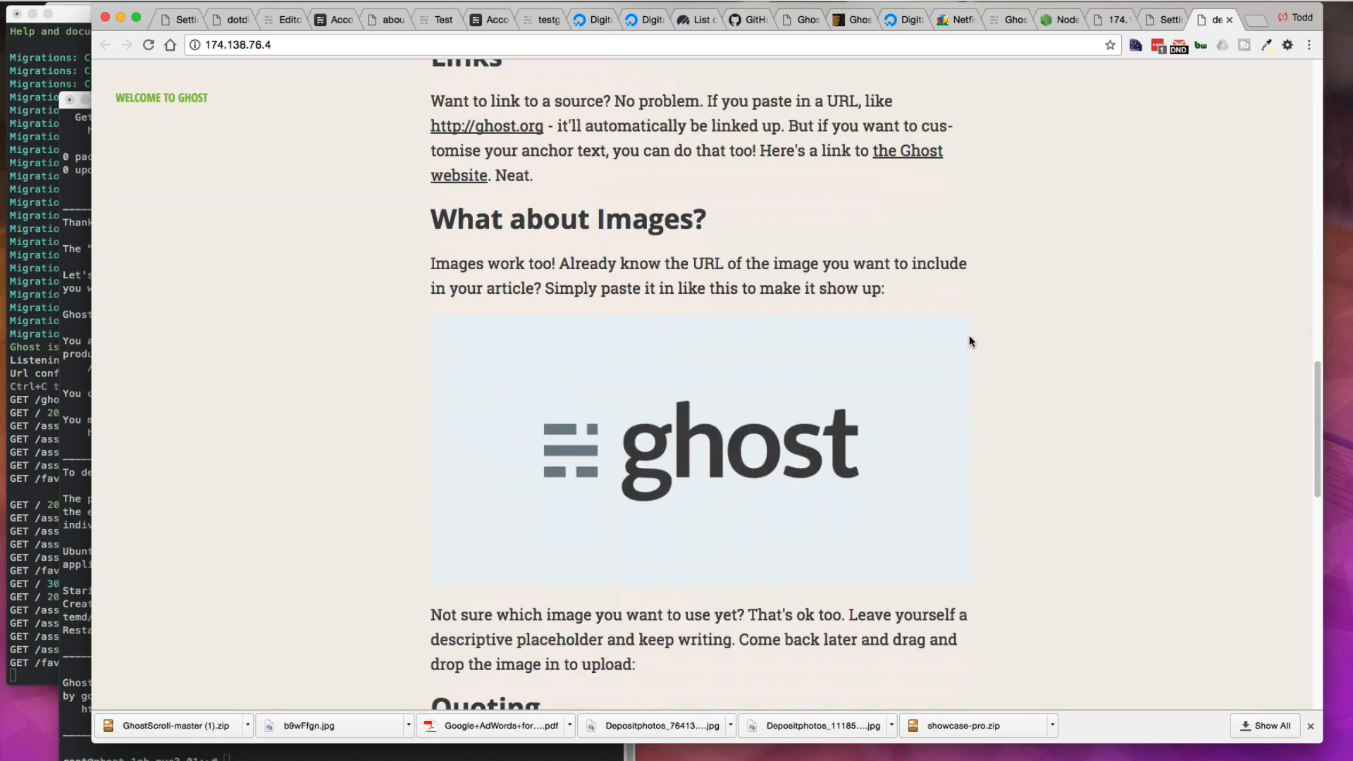
pyautogui.scroll(20, 970, 341)
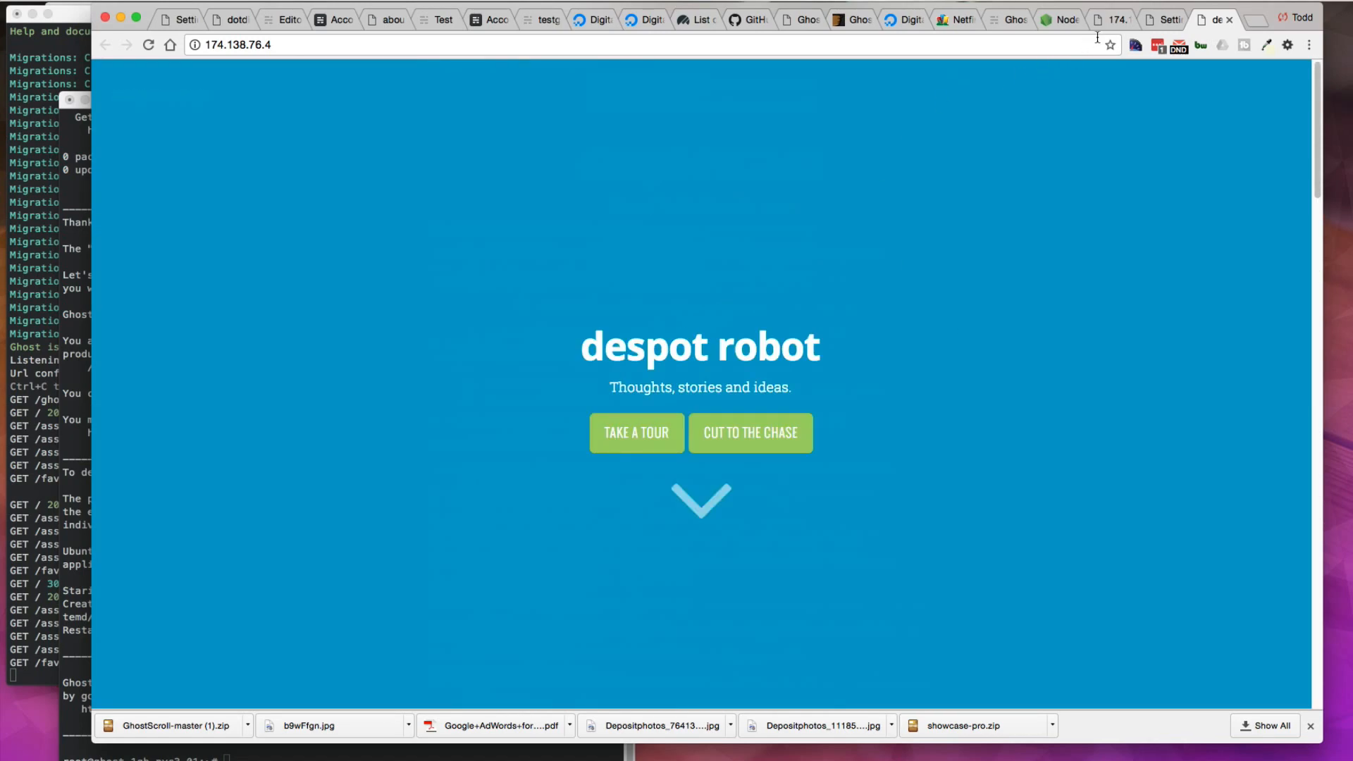
# Step: Upload the laptop-on-desk photo as the blog cover image and save the General settings
pyautogui.click(1167, 20)
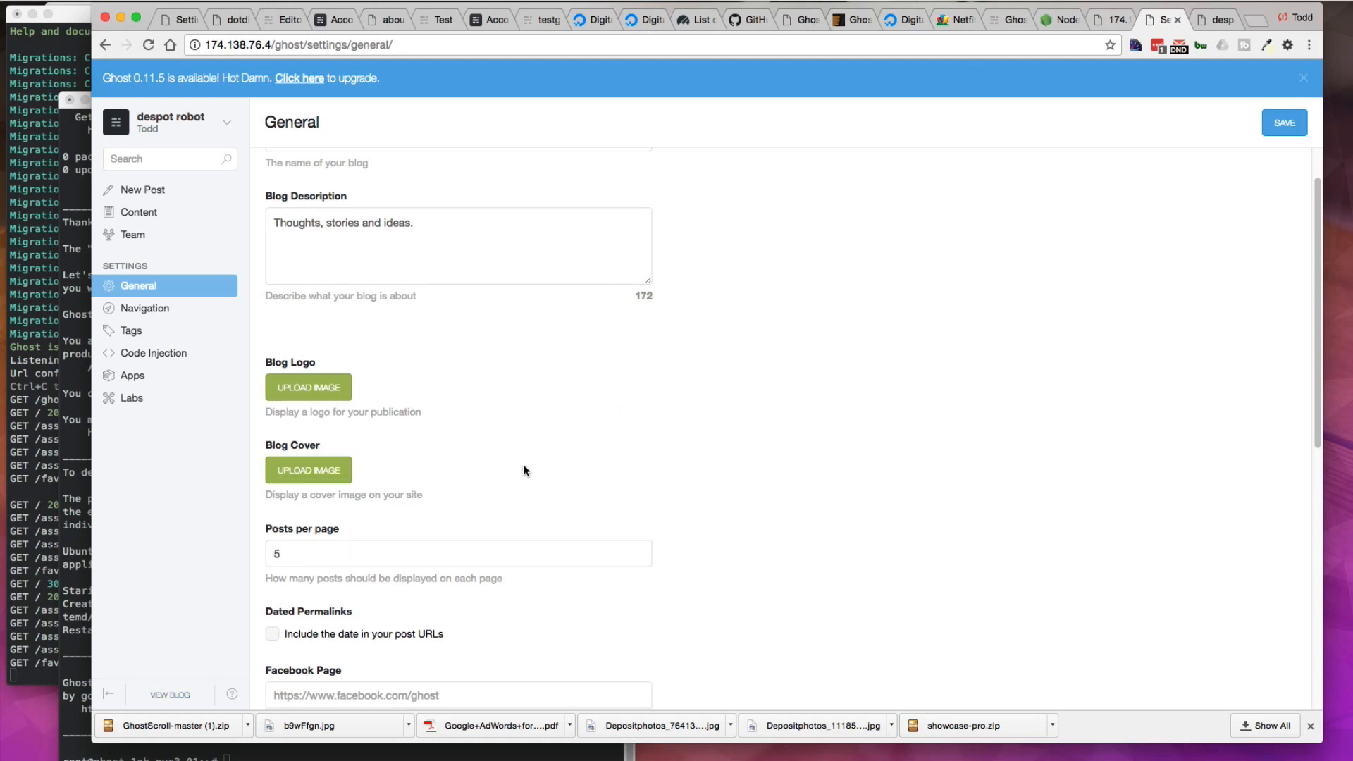
pyautogui.click(309, 471)
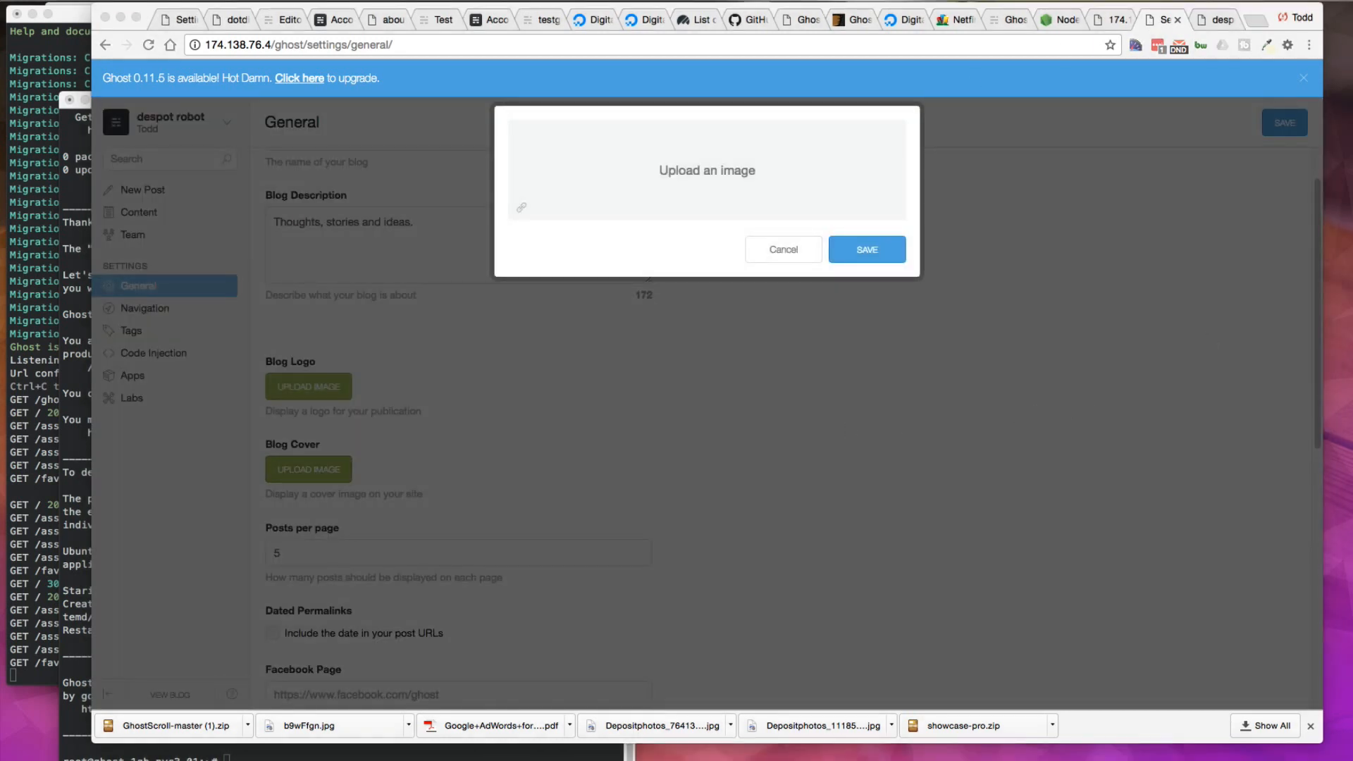
pyautogui.moveTo(1247, 387); pyautogui.dragTo(680, 148)
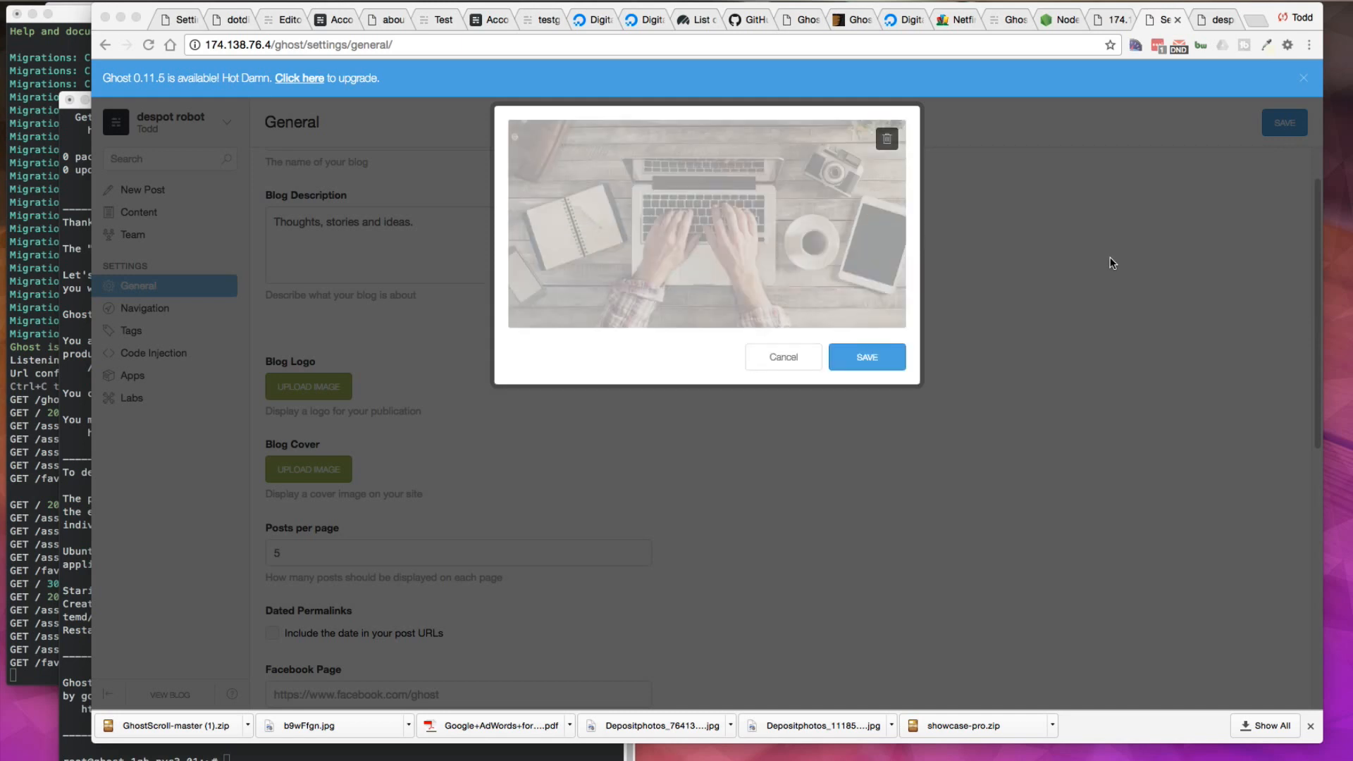
pyautogui.click(874, 359)
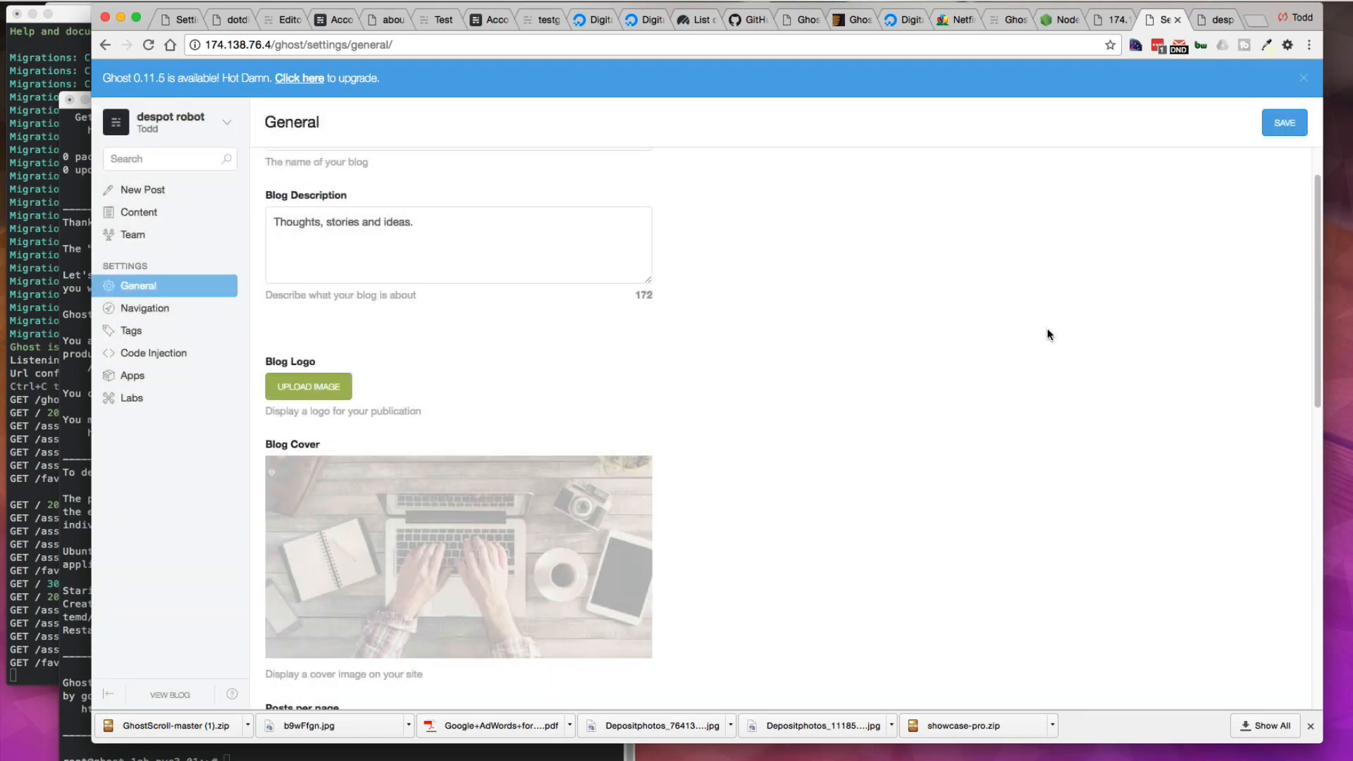
pyautogui.click(1288, 125)
# Step: View the blog again and scroll through it to check the new cover image
pyautogui.scroll(2, 477, 423)
pyautogui.click(170, 199)
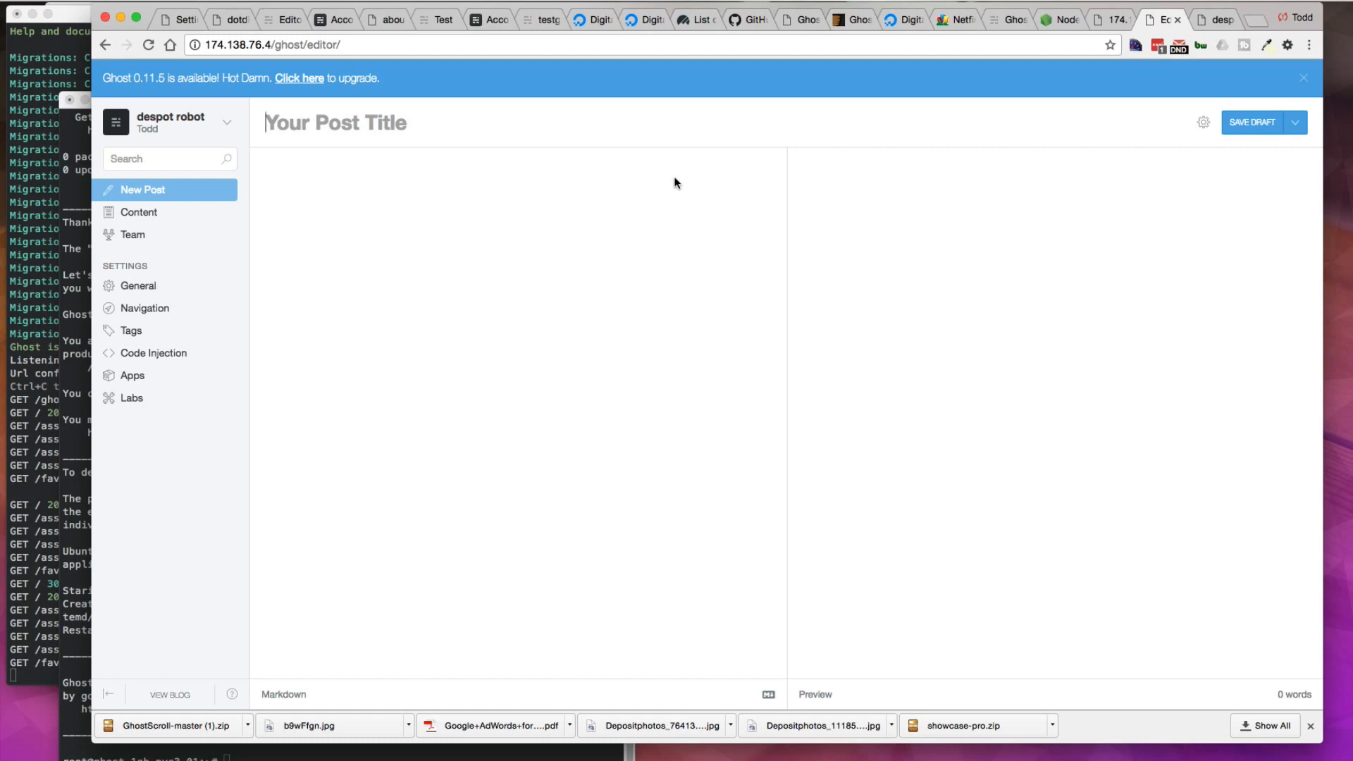
pyautogui.click(177, 693)
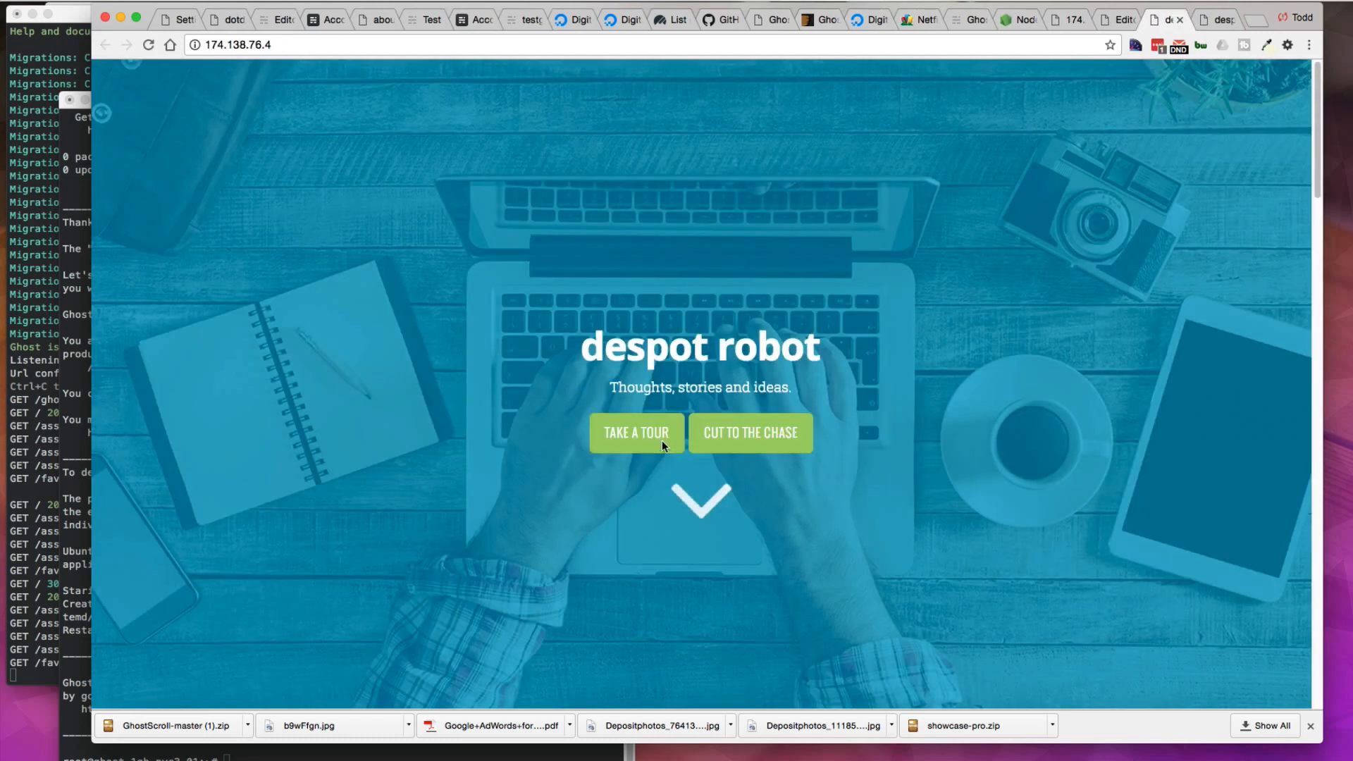
pyautogui.scroll(-10, 908, 463)
pyautogui.scroll(10, 907, 462)
pyautogui.scroll(-15, 864, 379)
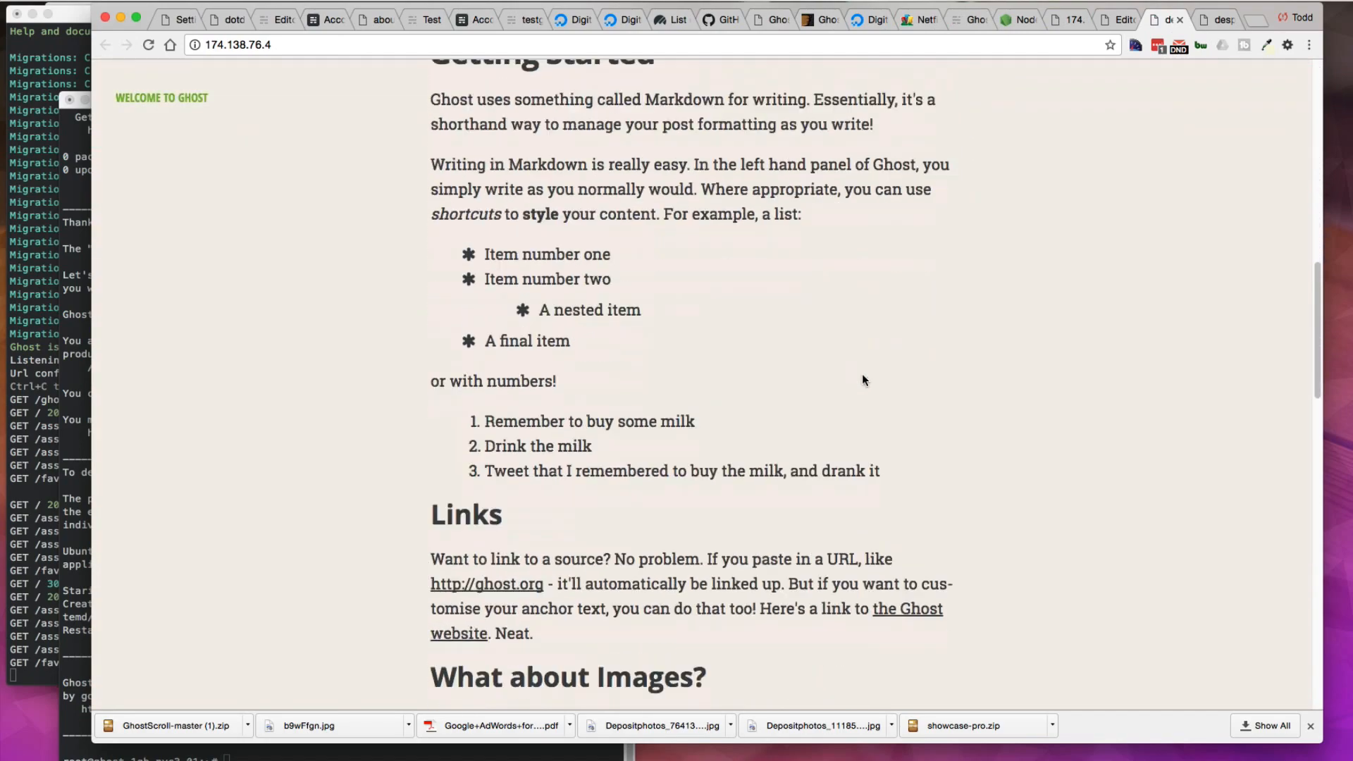
pyautogui.scroll(-1, 149, 111)
pyautogui.scroll(15, 881, 349)
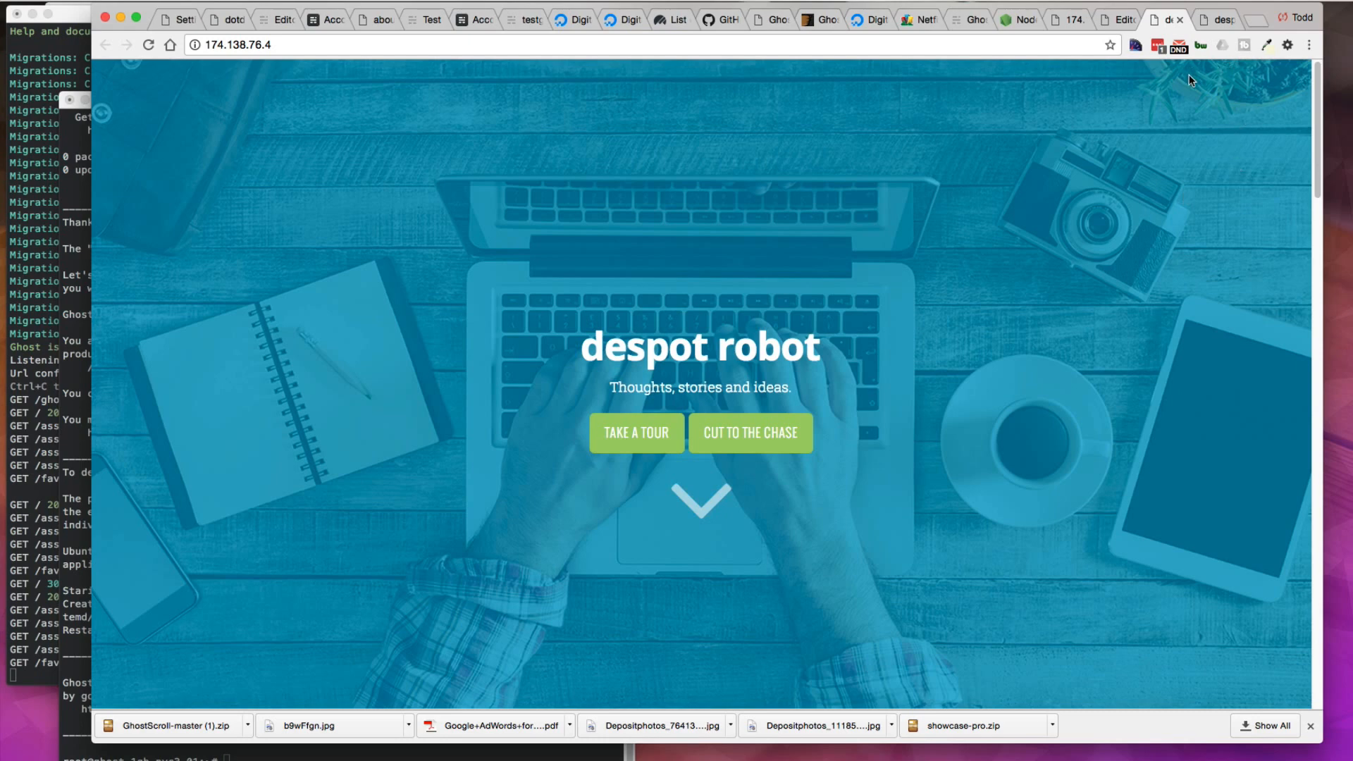
# Step: Add the domain despotrobot.com to the ghost-1gb-nyc3-01 droplet in DigitalOcean Networking
pyautogui.click(1056, 20)
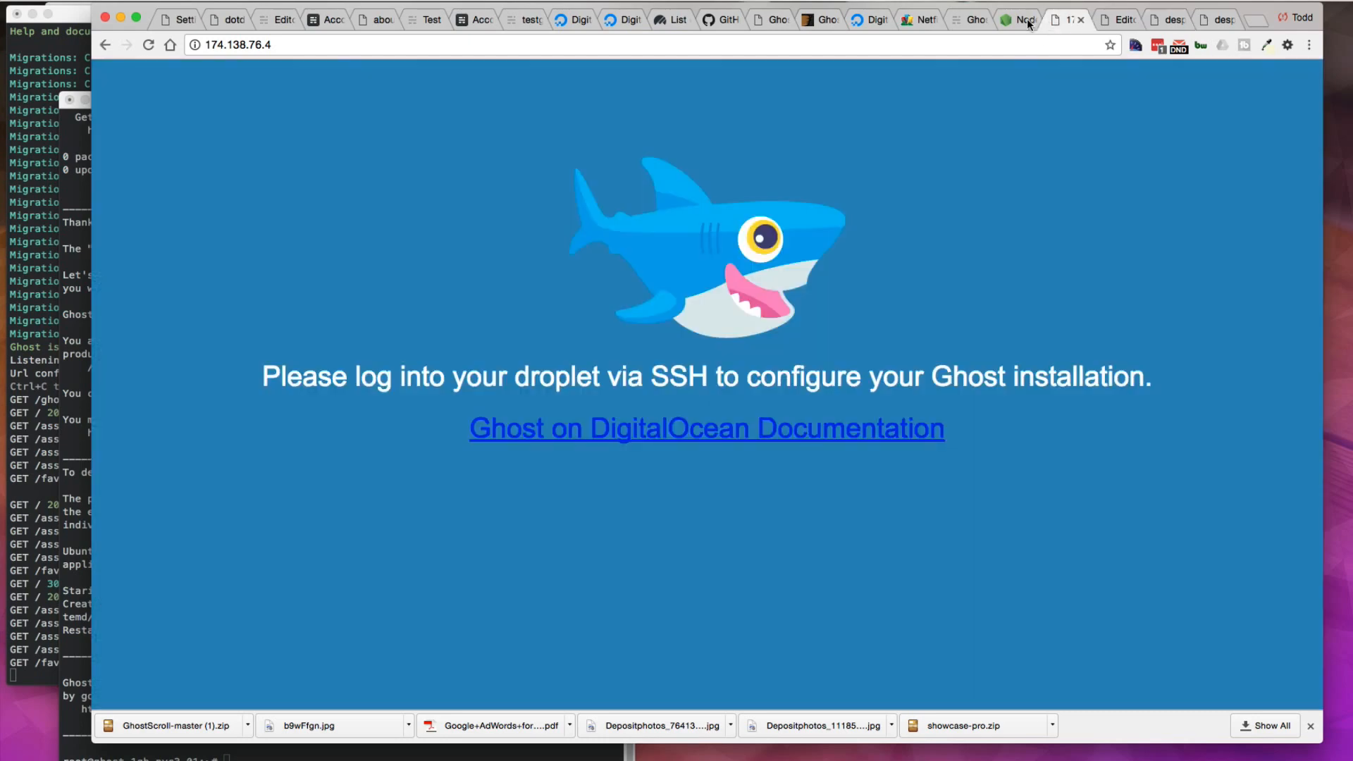
pyautogui.click(1081, 20)
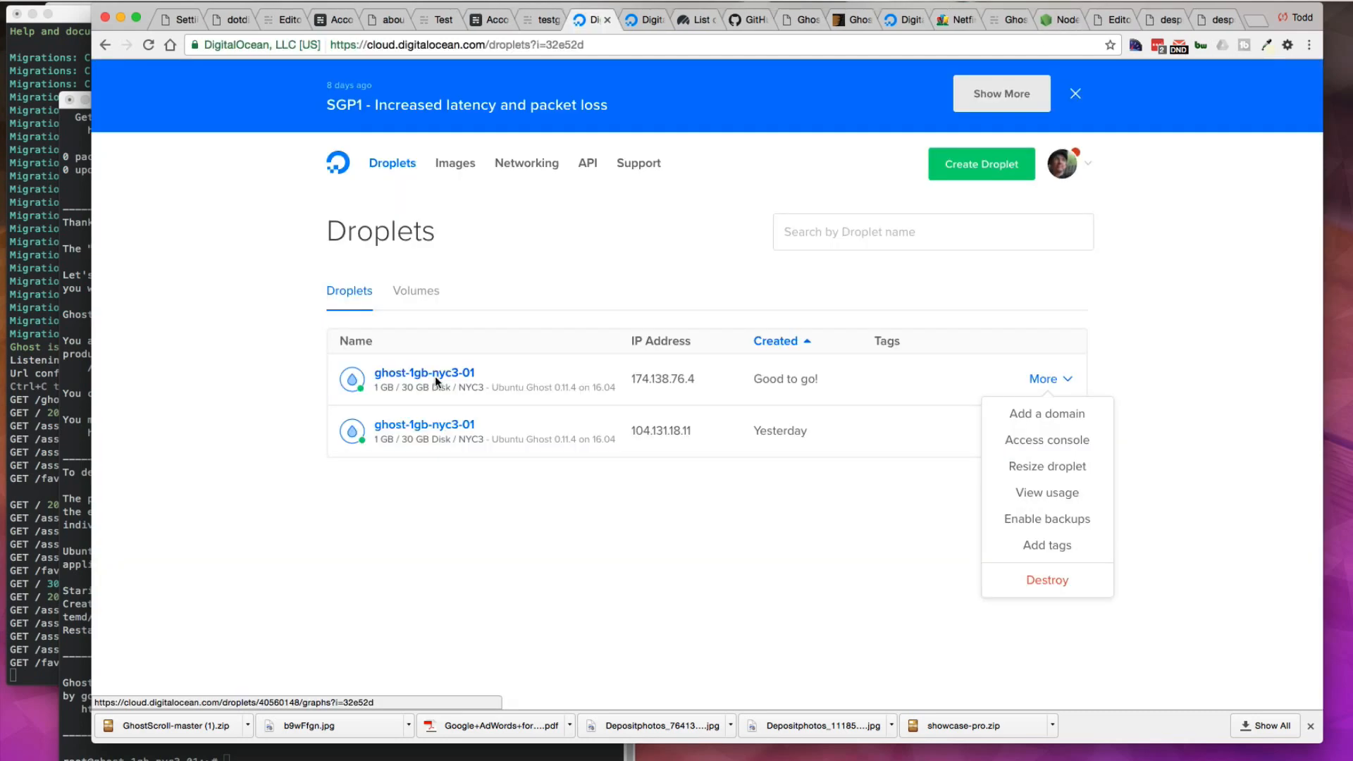
pyautogui.click(1043, 415)
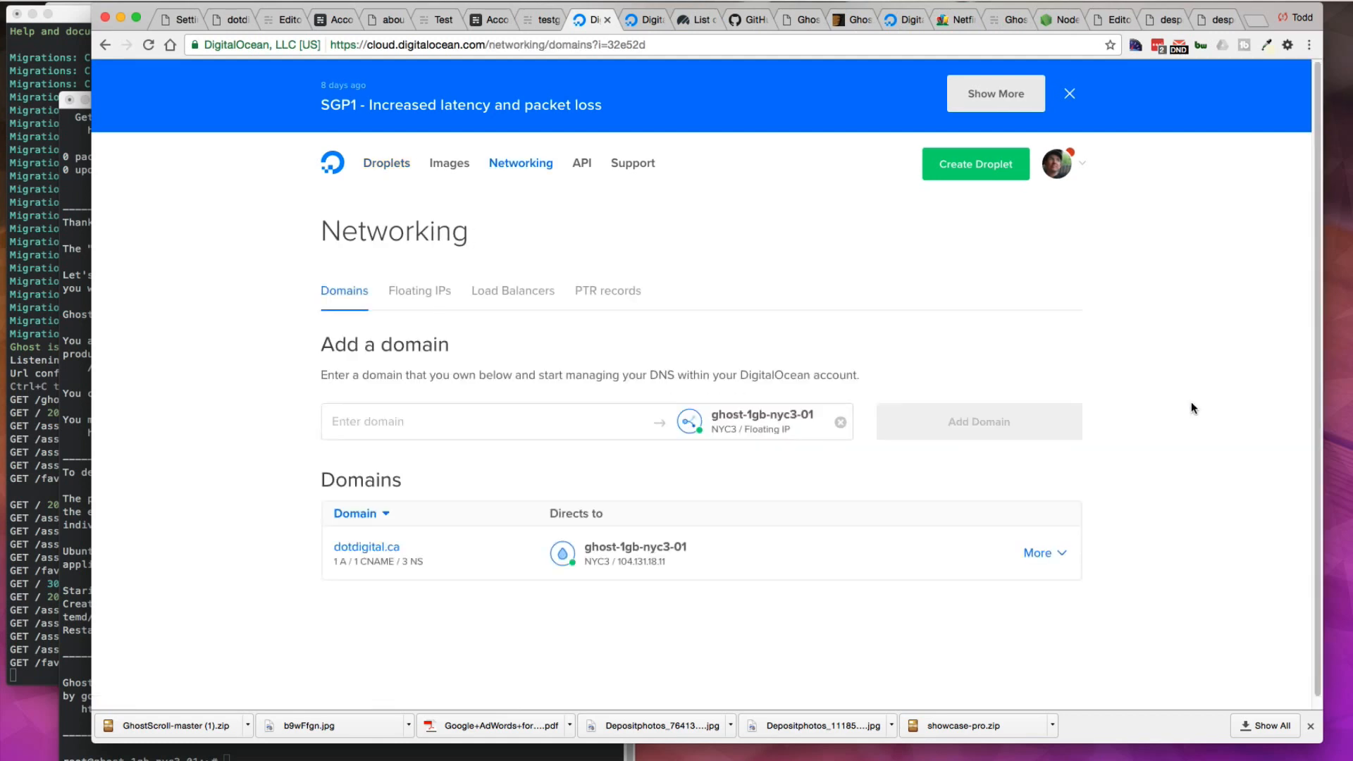
pyautogui.click(447, 421)
pyautogui.write('despotrobot')
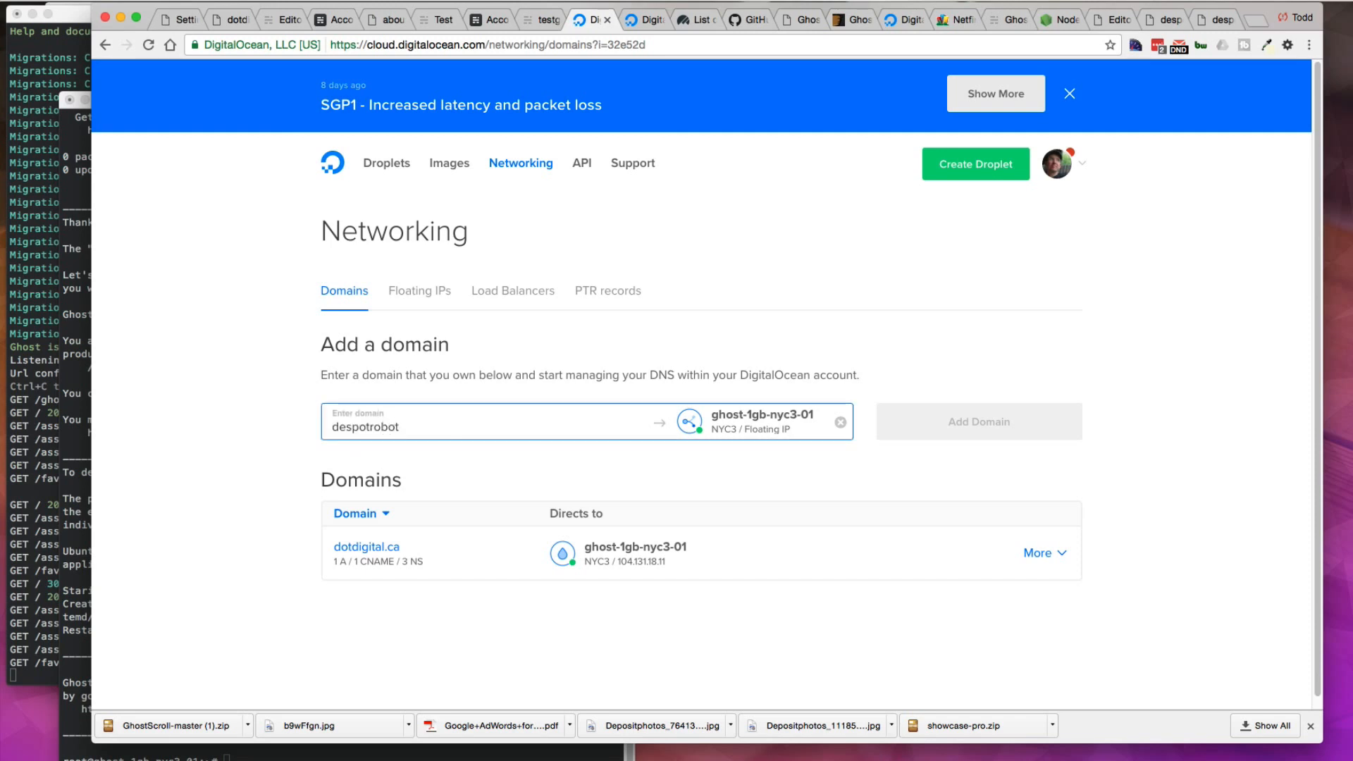
pyautogui.write('.com')
pyautogui.press('BackSpace')
pyautogui.write('m')
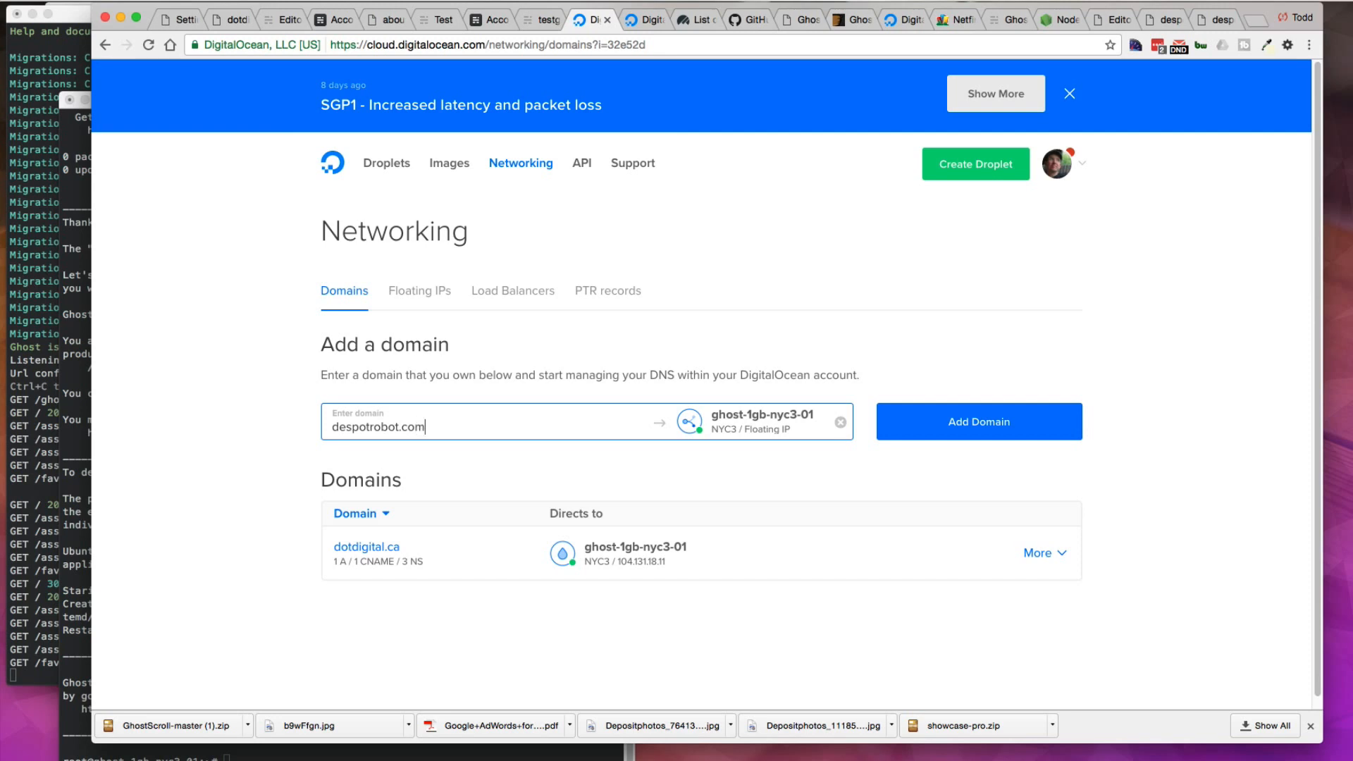
pyautogui.click(984, 420)
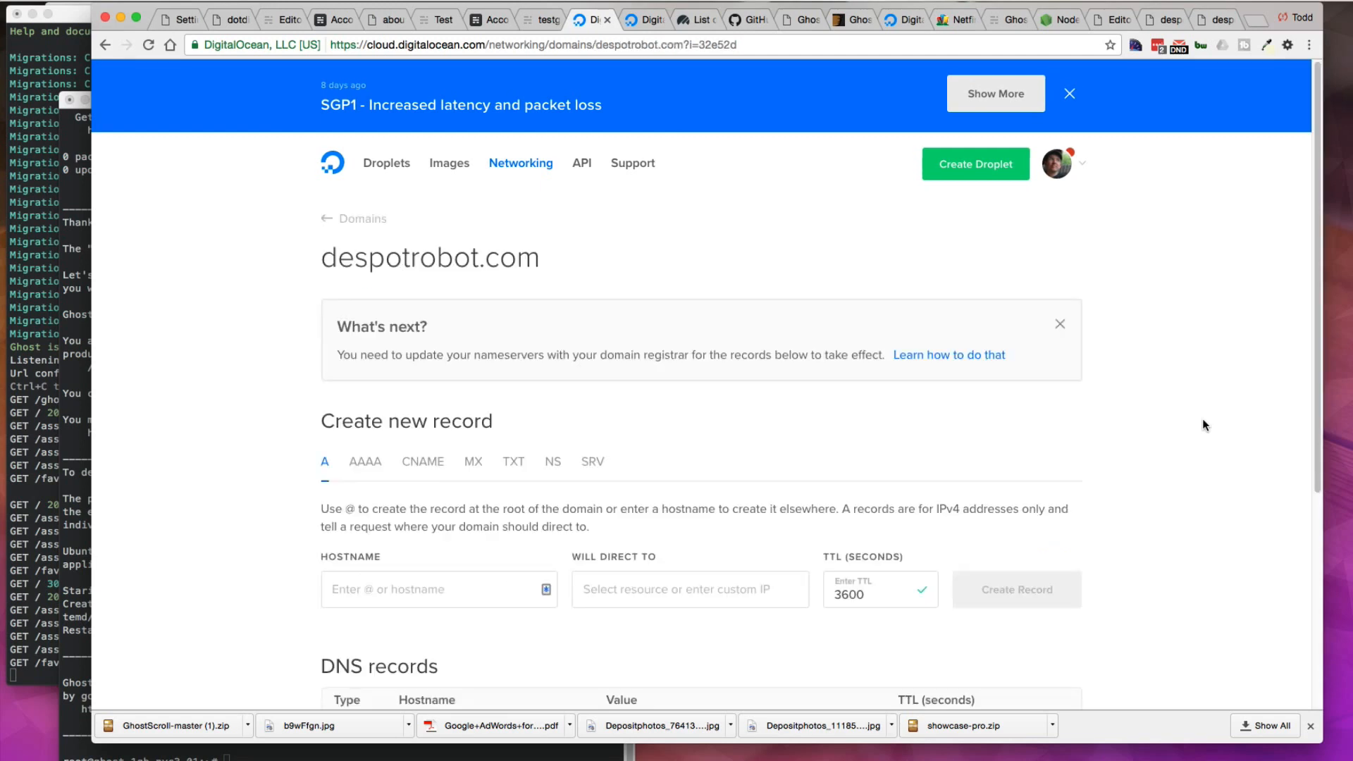
# Step: Copy the despotrobot.com domain name, review its DNS records, and open it in a new tab
pyautogui.moveTo(341, 262); pyautogui.dragTo(653, 272)
pyautogui.scroll(-3, 653, 272)
pyautogui.scroll(-4, 655, 301)
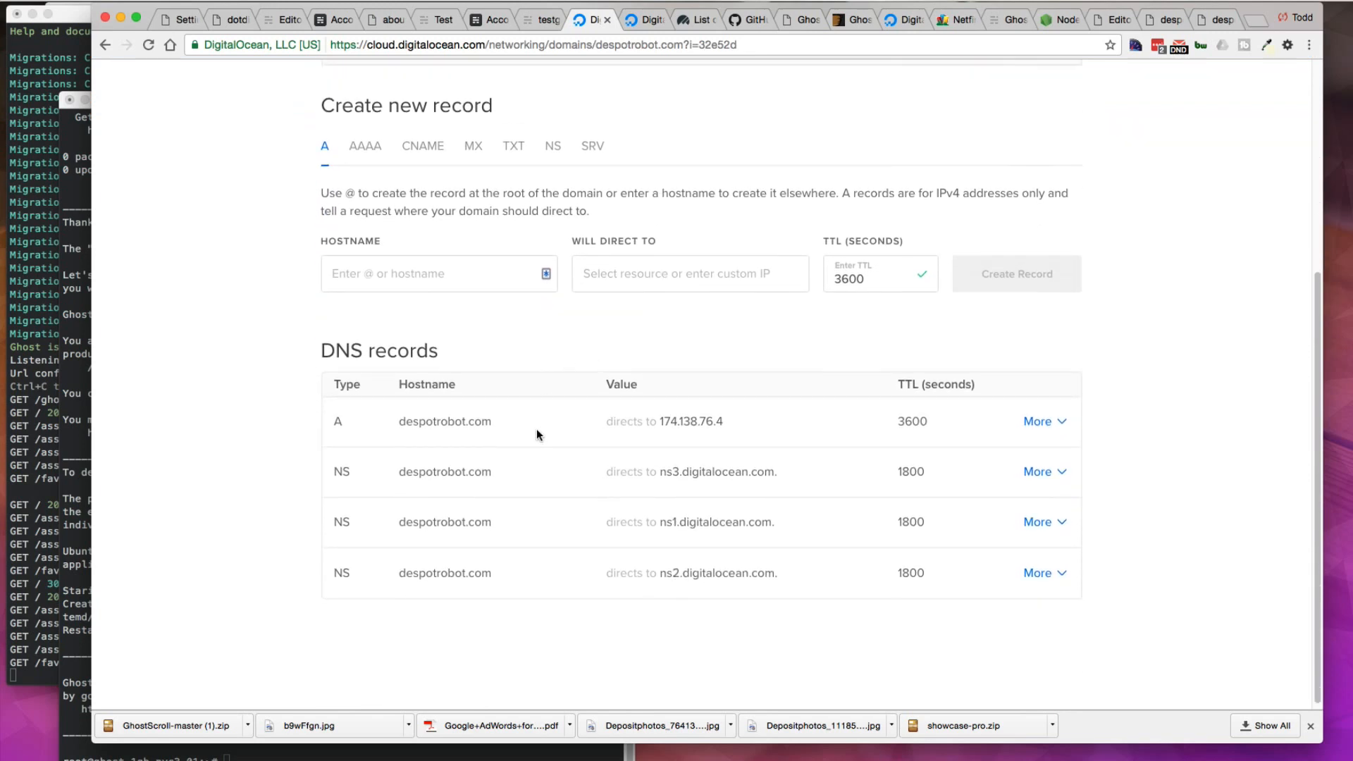
pyautogui.moveTo(495, 432)
pyautogui.click(1255, 21)
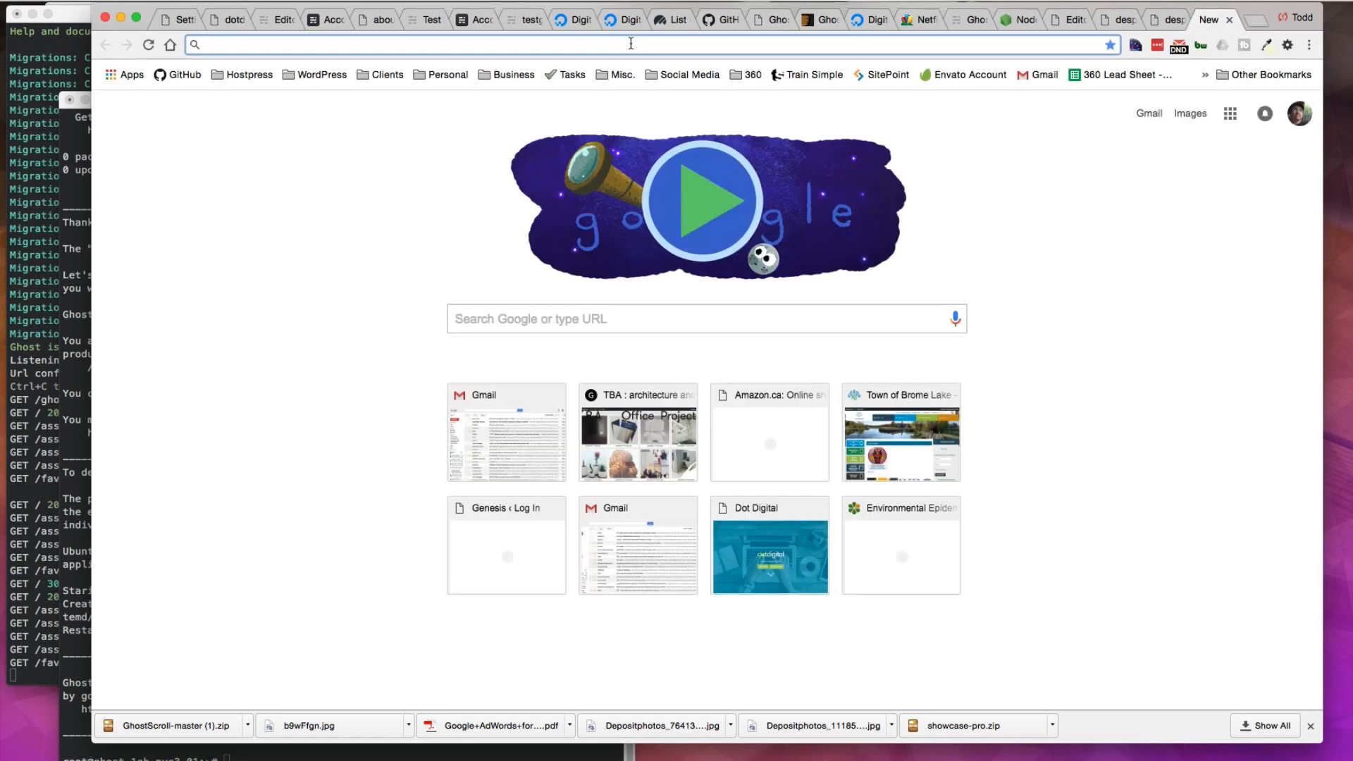
pyautogui.write('despotrobot.com')
pyautogui.press('Return')
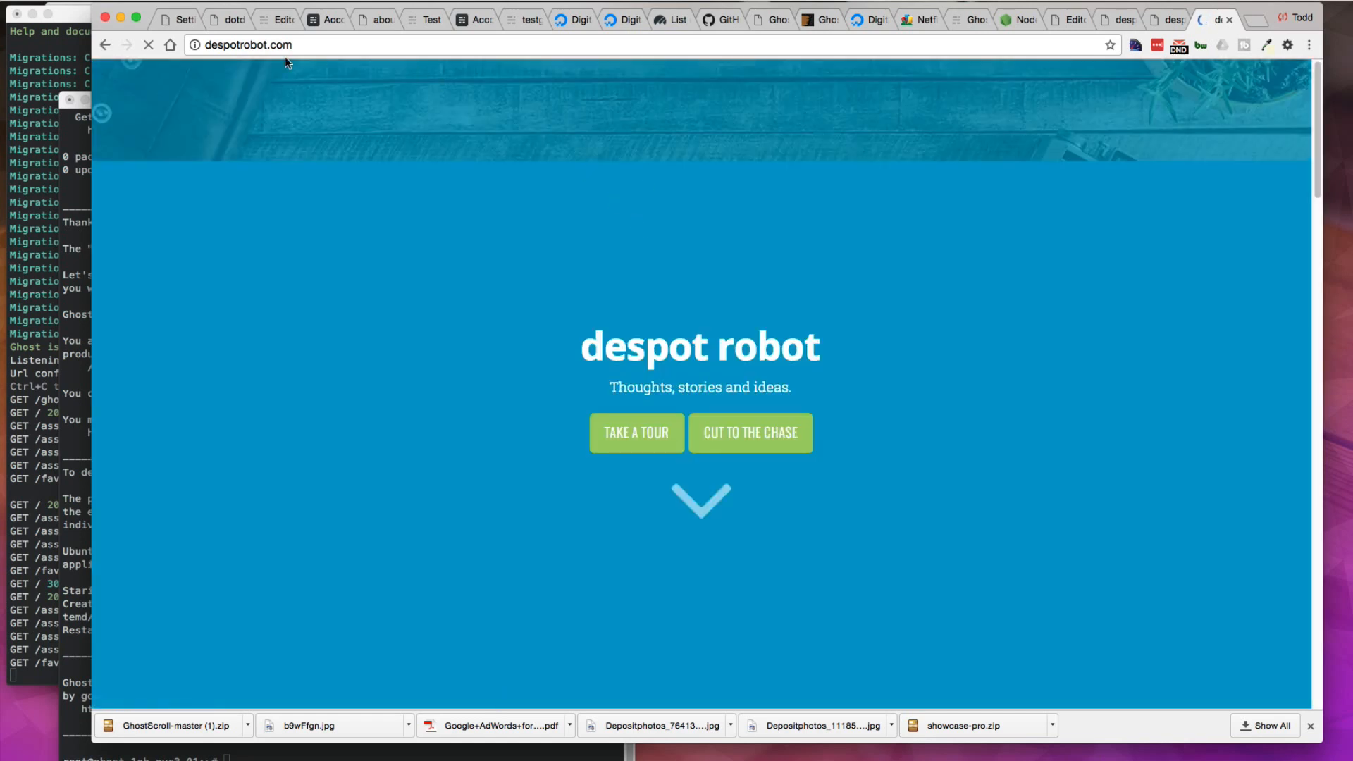
# Step: Reload the 174.138.76.4 blog tab and compare it with the despotrobot.com tab
pyautogui.click(232, 46)
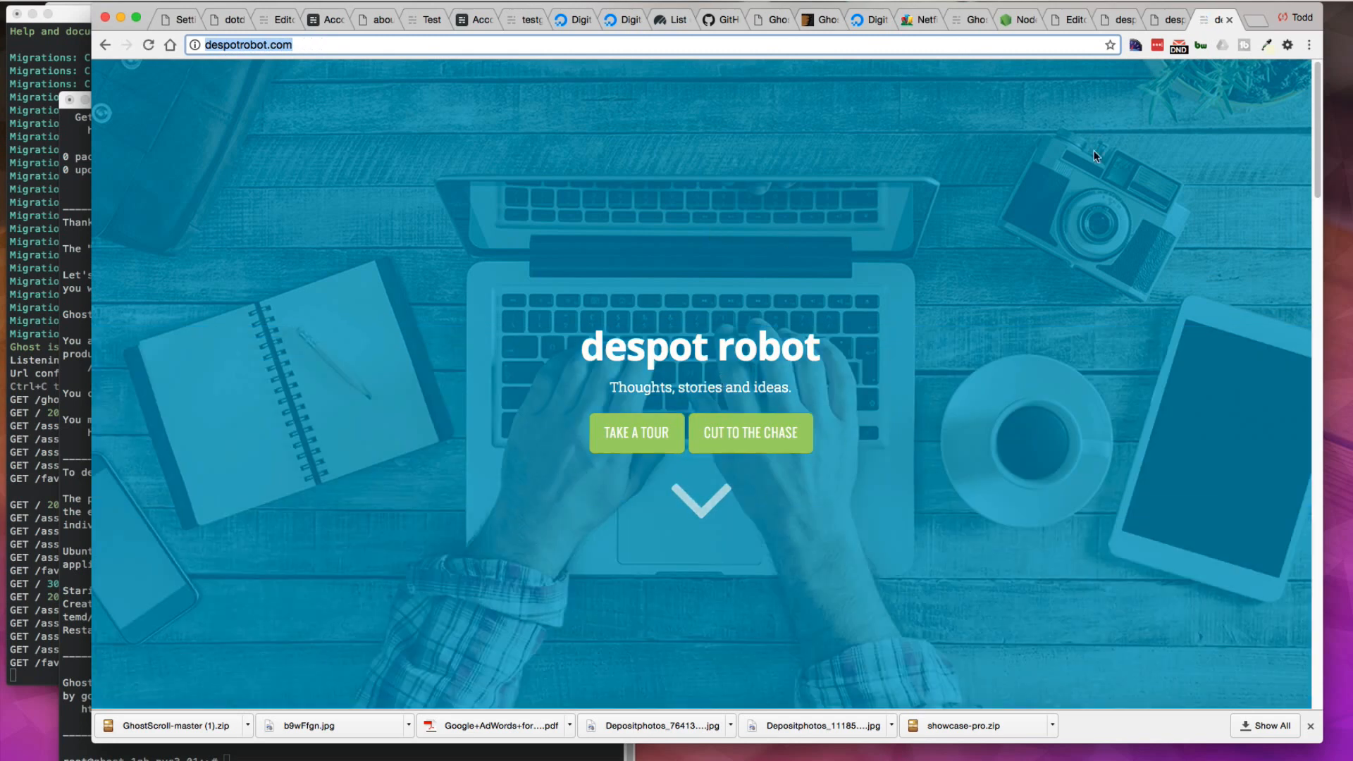
pyautogui.click(1156, 23)
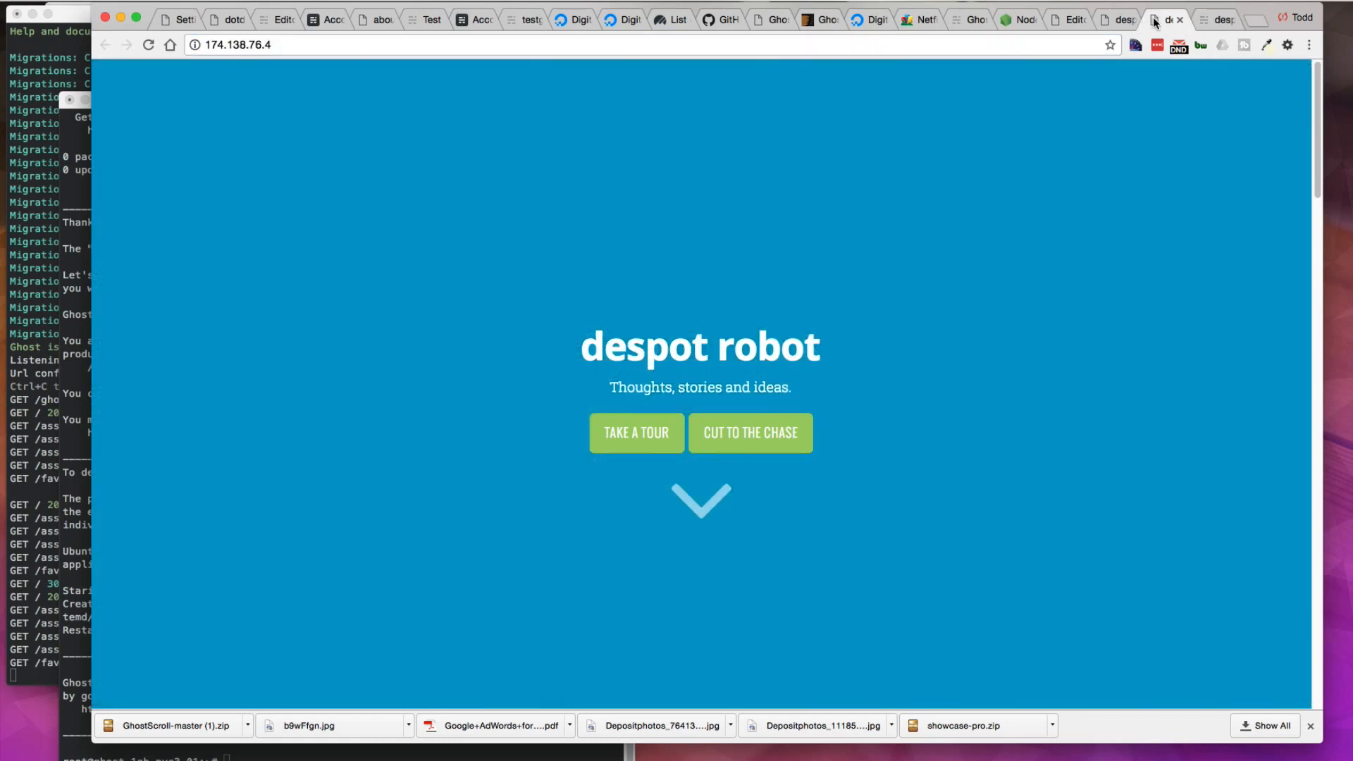
pyautogui.click(290, 45)
pyautogui.press('Return')
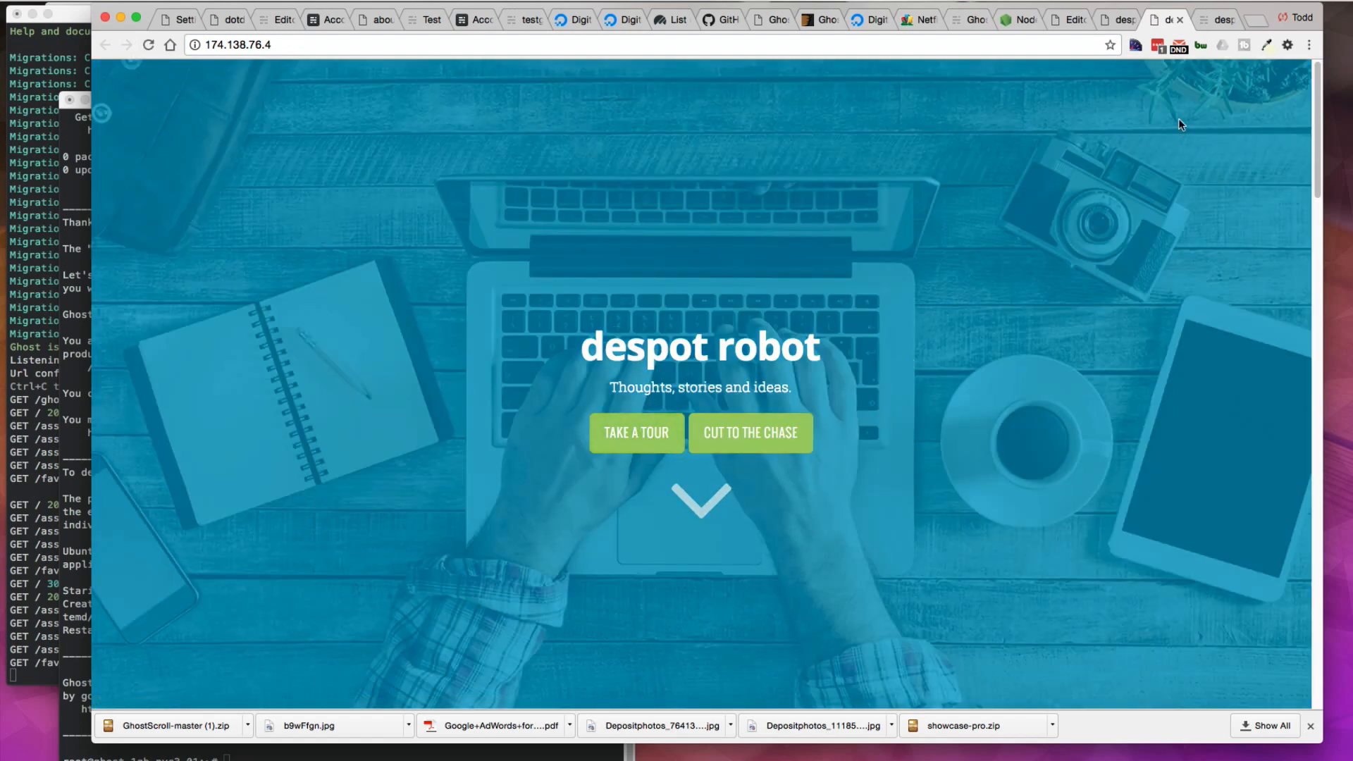
pyautogui.moveTo(1167, 20); pyautogui.dragTo(1119, 22)
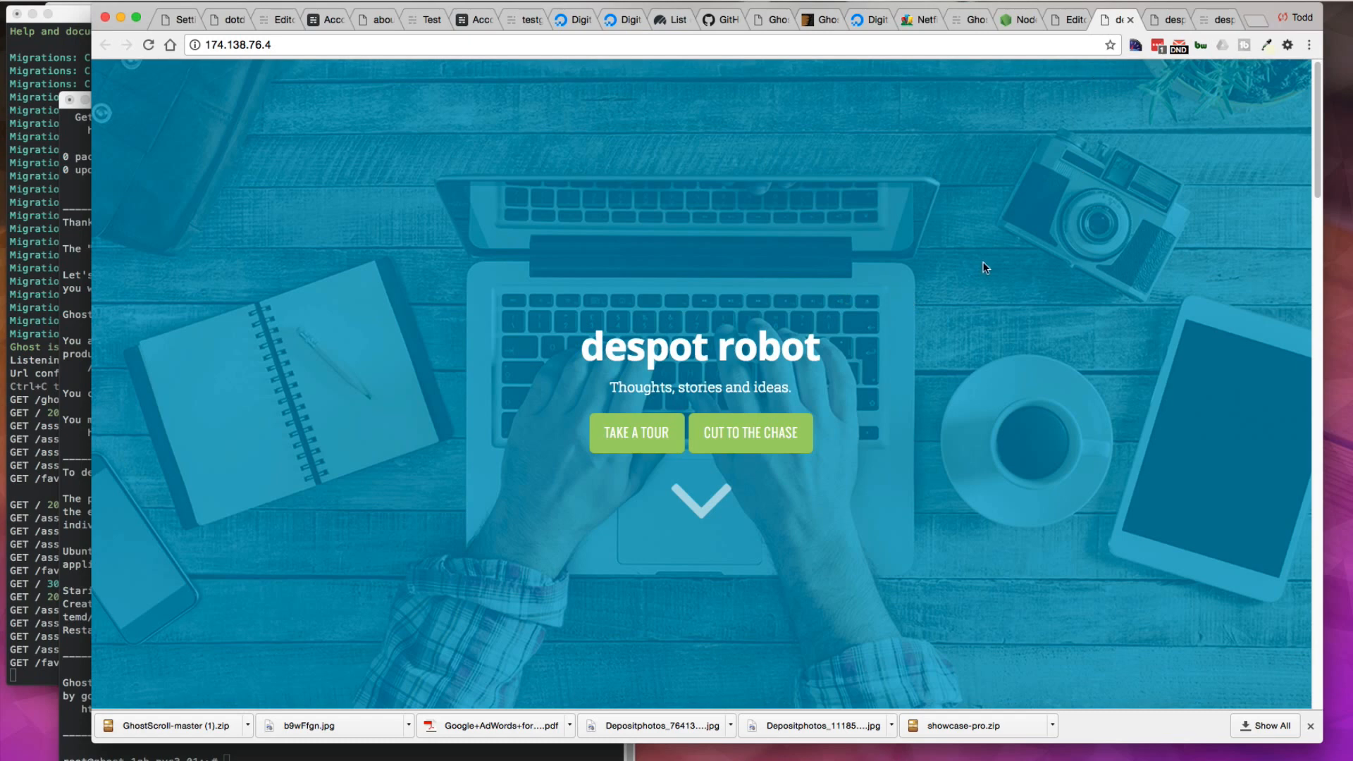
pyautogui.moveTo(296, 45); pyautogui.dragTo(228, 45)
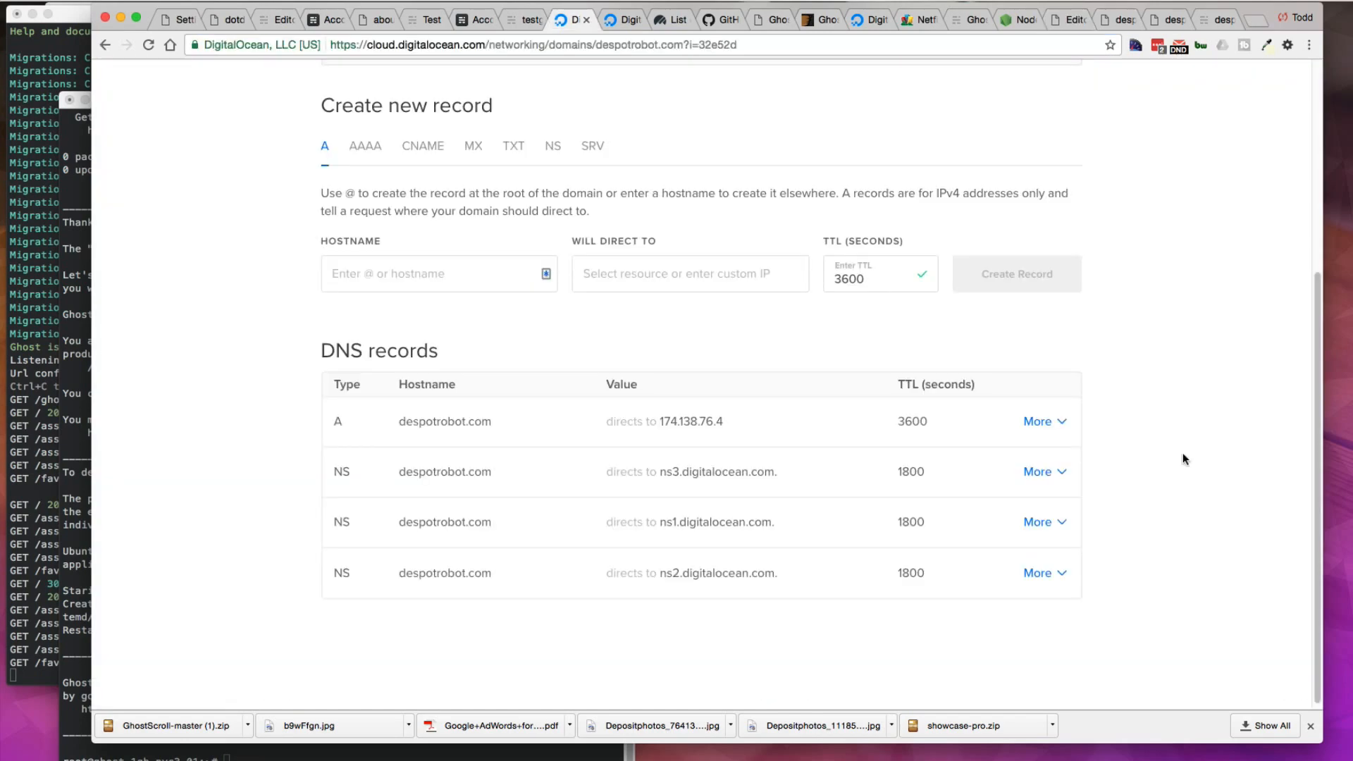
# Step: Switch to the droplet's SSH terminal session
pyautogui.moveTo(659, 420)
pyautogui.moveTo(442, 418)
pyautogui.click(80, 194)
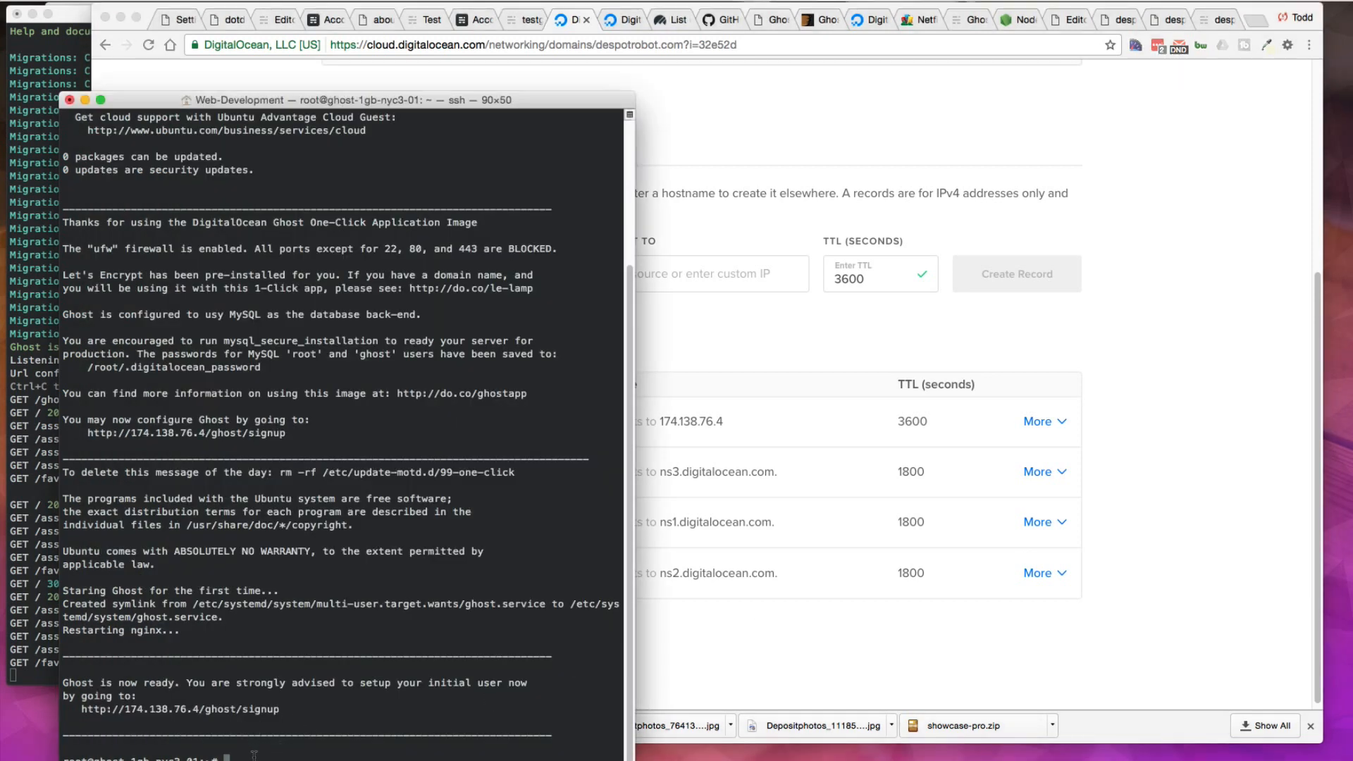
pyautogui.click(339, 760)
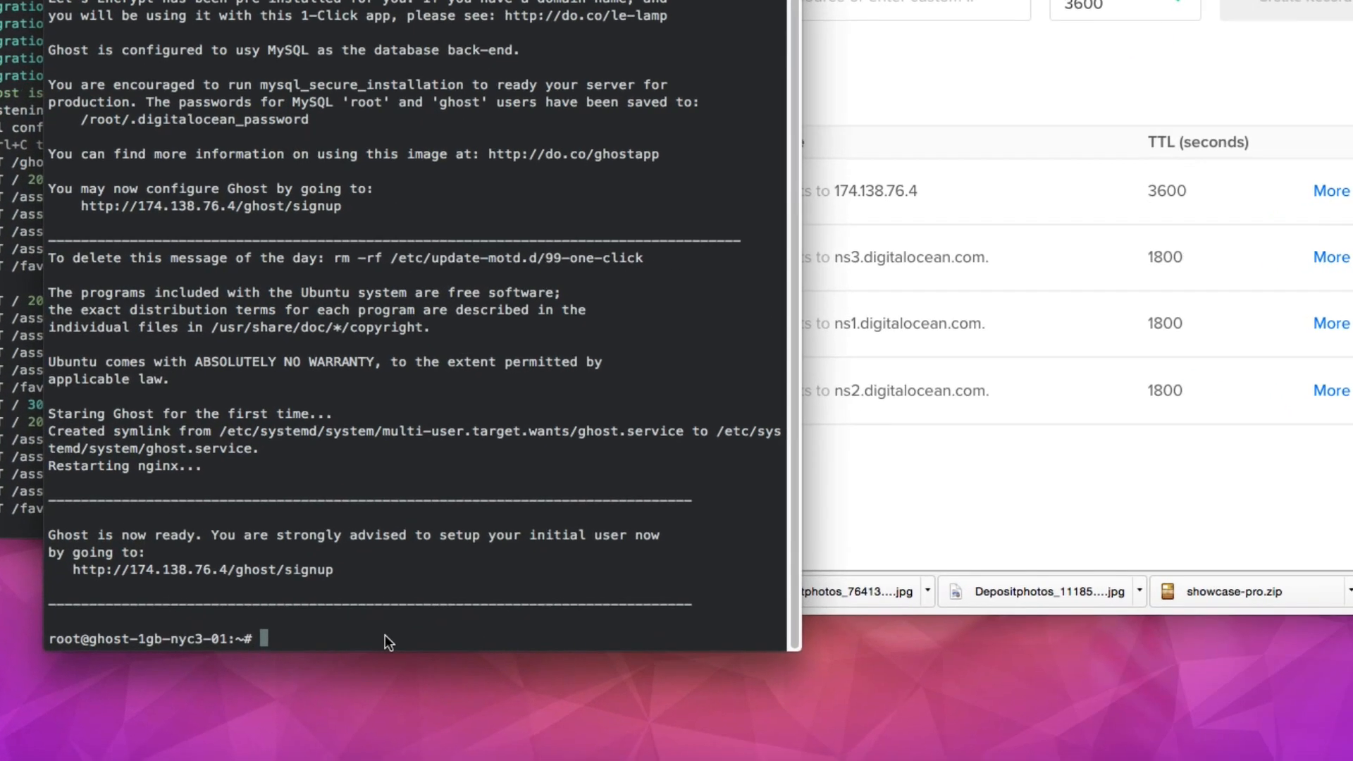
# Step: Change to the /var/www/ghost directory on the droplet and list its files
pyautogui.click(319, 756)
pyautogui.write('cd /var/www/ghost')
pyautogui.press('Return')
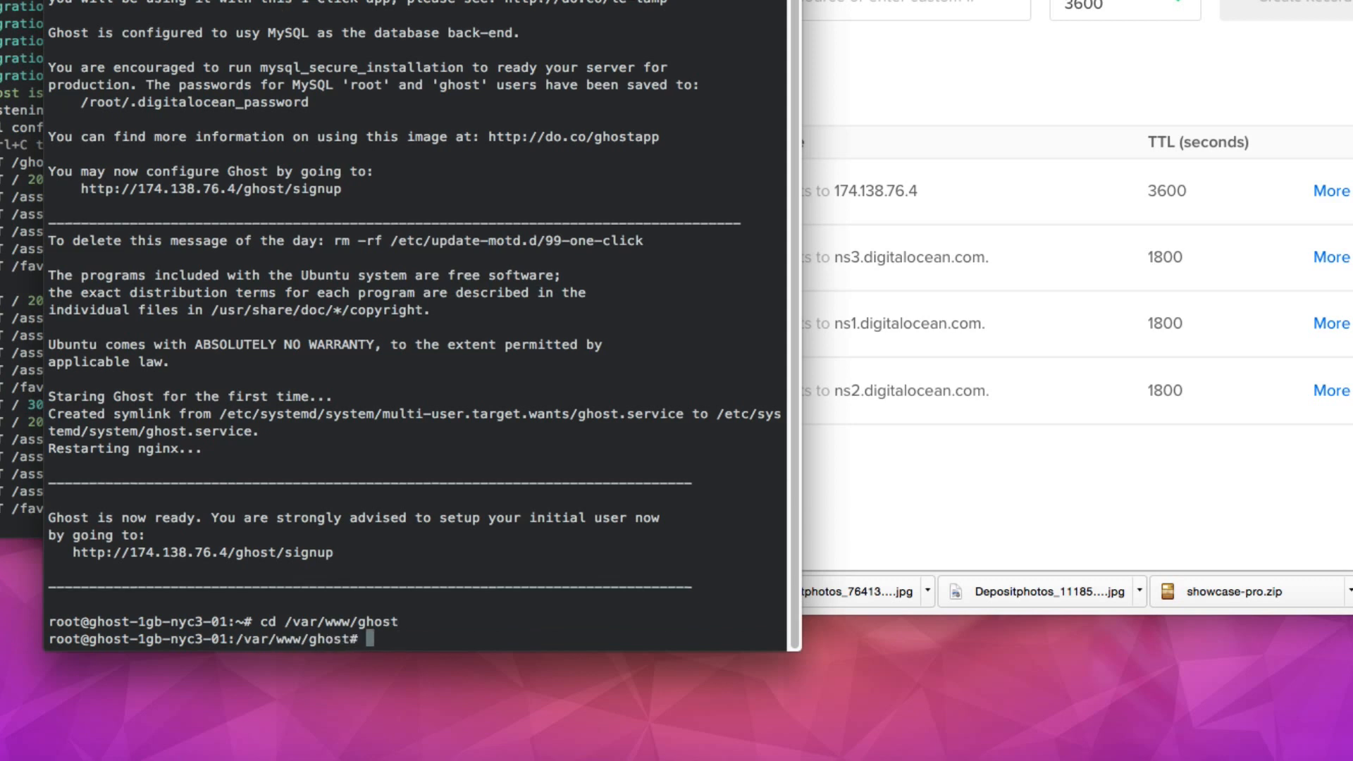
pyautogui.write('ls')
pyautogui.press('Return')
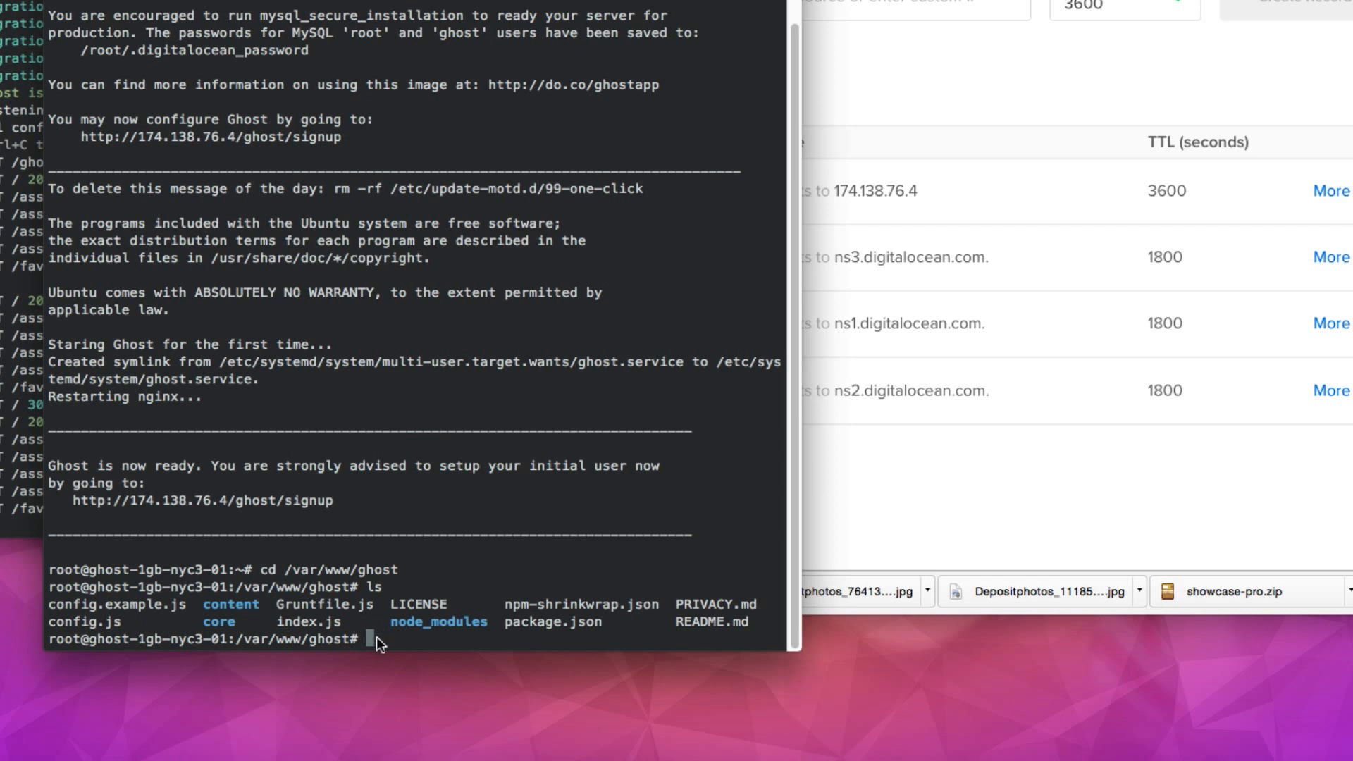
# Step: Open /var/www/ghost/config.js in nano with sudo
pyautogui.press('super+Tab')
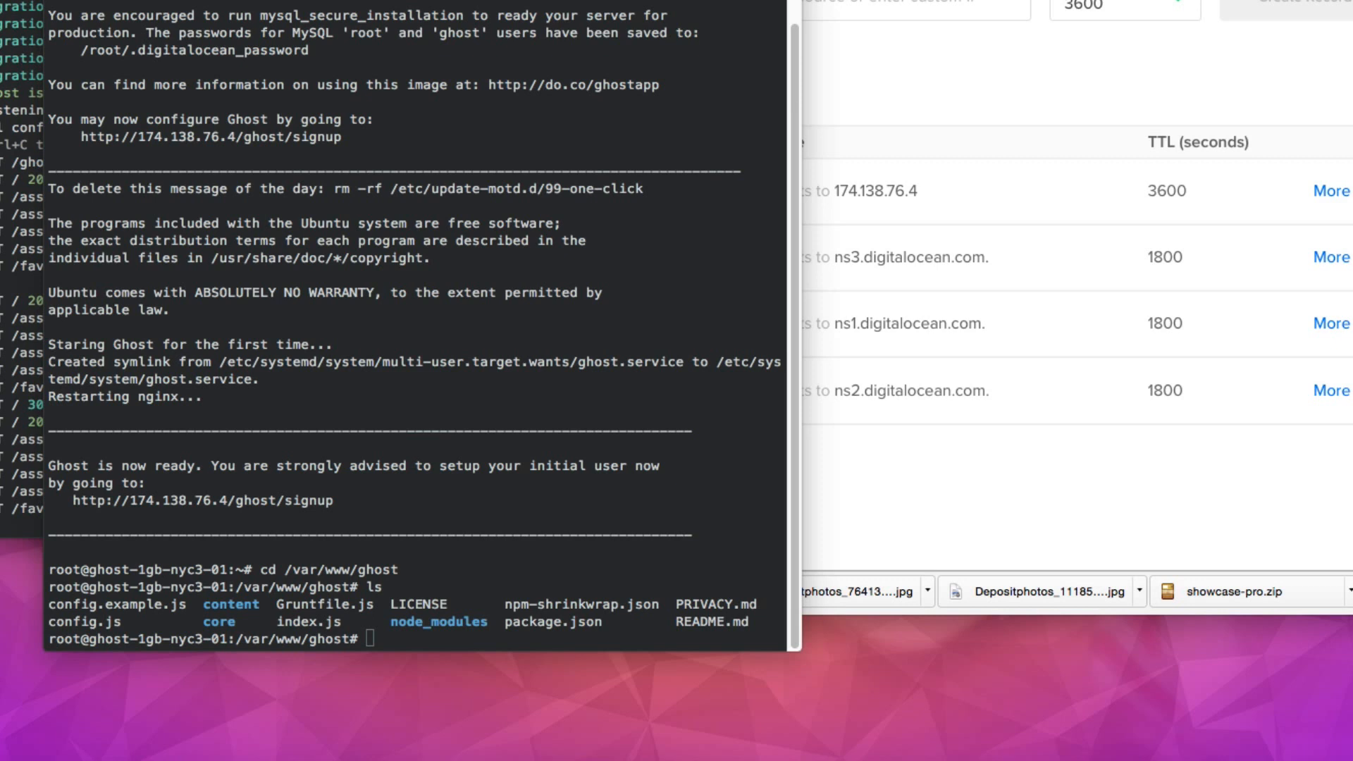
pyautogui.click(372, 644)
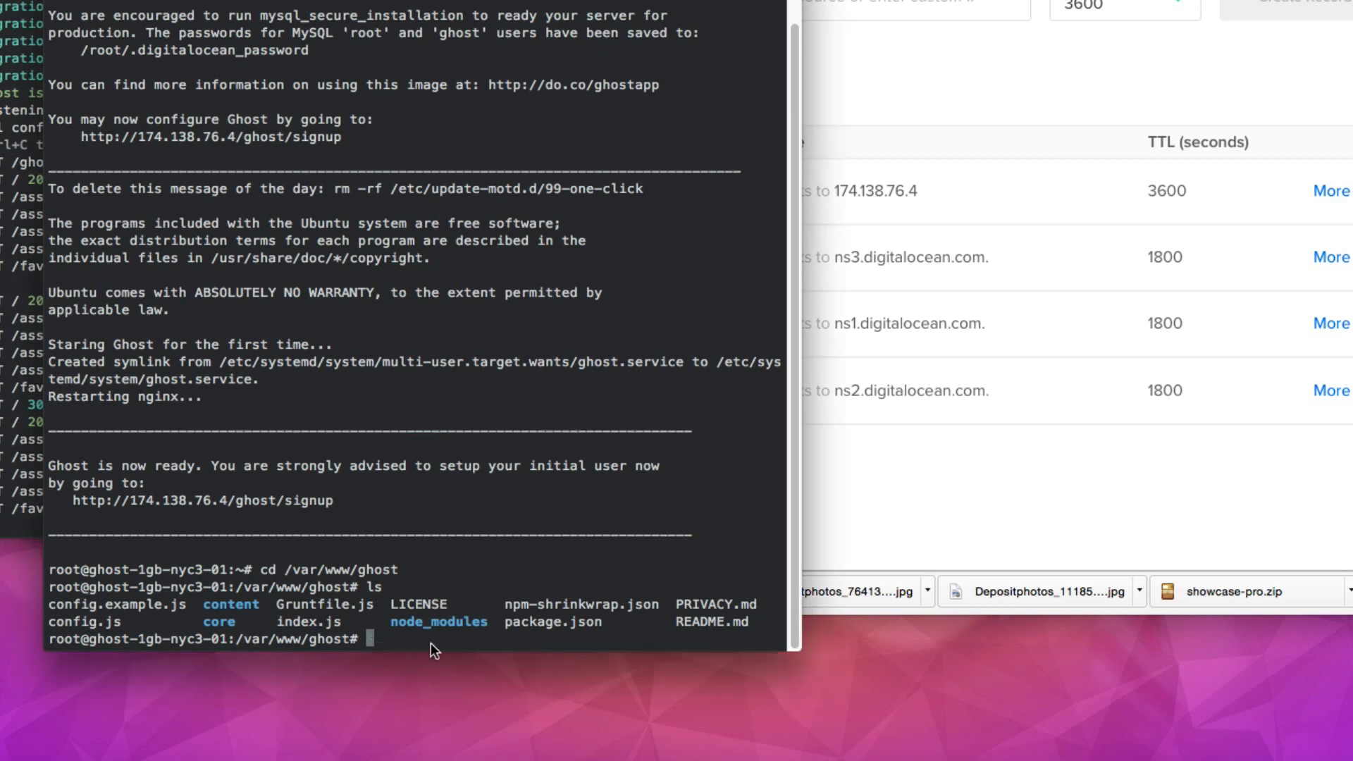
pyautogui.write('sudo nano /var/www/ghost/config.js')
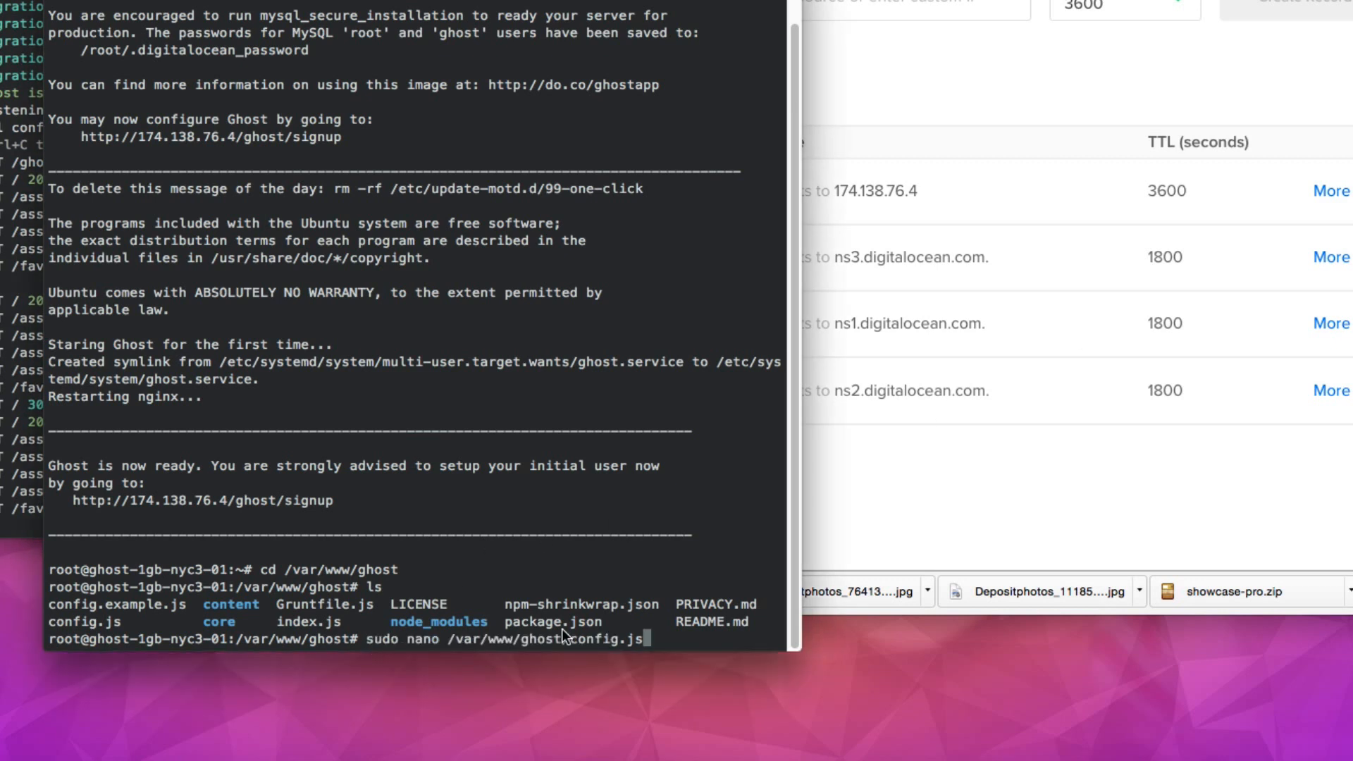
pyautogui.press('Return')
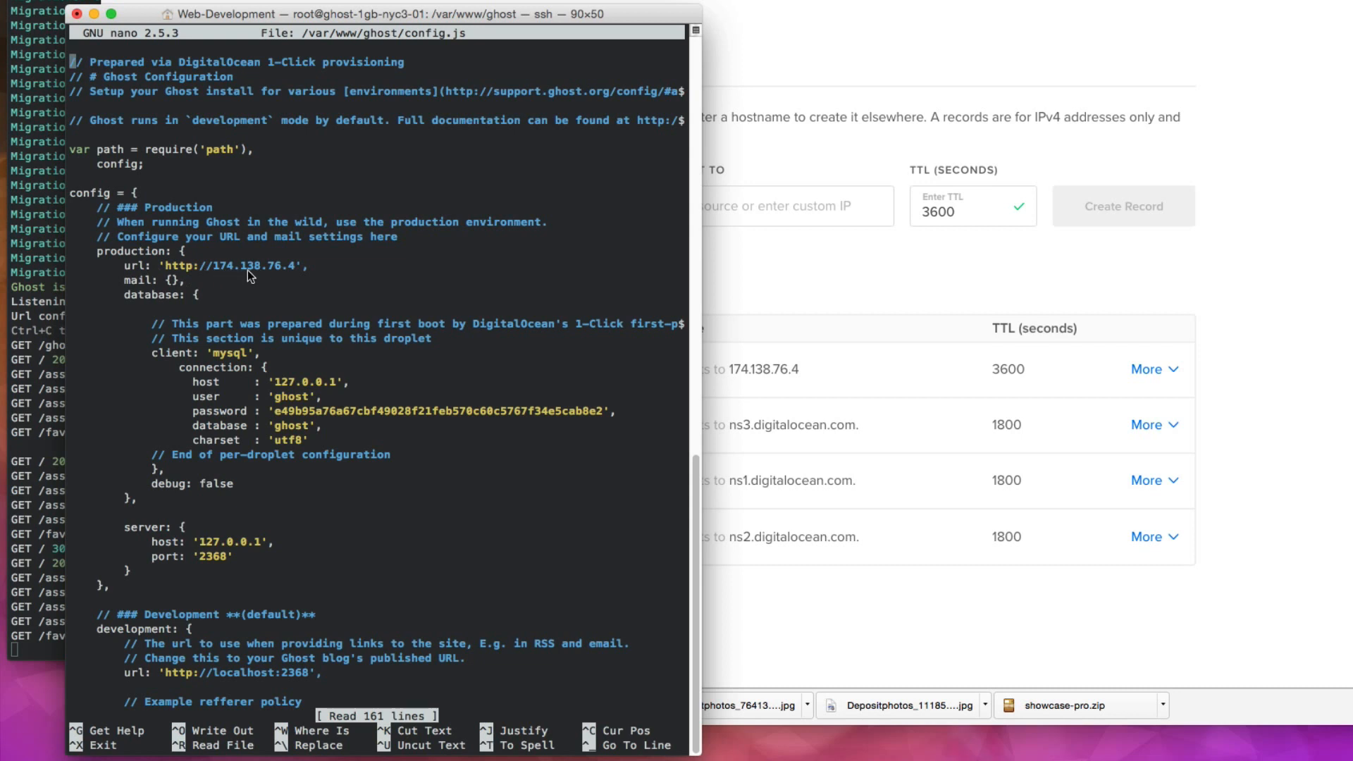
pyautogui.press('Down')
pyautogui.press('Down')
pyautogui.press('Down')
pyautogui.press('Down')
pyautogui.press('Down')
pyautogui.press('Down')
pyautogui.press('Down')
pyautogui.press('Down')
pyautogui.press('Down')
pyautogui.press('Down')
pyautogui.press('Down')
pyautogui.press('Down')
pyautogui.press('Down')
pyautogui.press('Down')
pyautogui.press('Right')
pyautogui.press('Right')
pyautogui.press('Right')
pyautogui.press('Right')
pyautogui.press('Right')
pyautogui.press('Right')
pyautogui.press('Right')
pyautogui.press('Right')
pyautogui.press('Right')
pyautogui.press('Right')
pyautogui.press('Right')
pyautogui.press('Right')
pyautogui.press('Right')
pyautogui.press('Right')
pyautogui.press('Right')
pyautogui.press('Right')
pyautogui.press('Right')
pyautogui.press('Right')
pyautogui.press('Right')
pyautogui.press('Right')
pyautogui.press('Right')
pyautogui.press('Right')
pyautogui.press('Right')
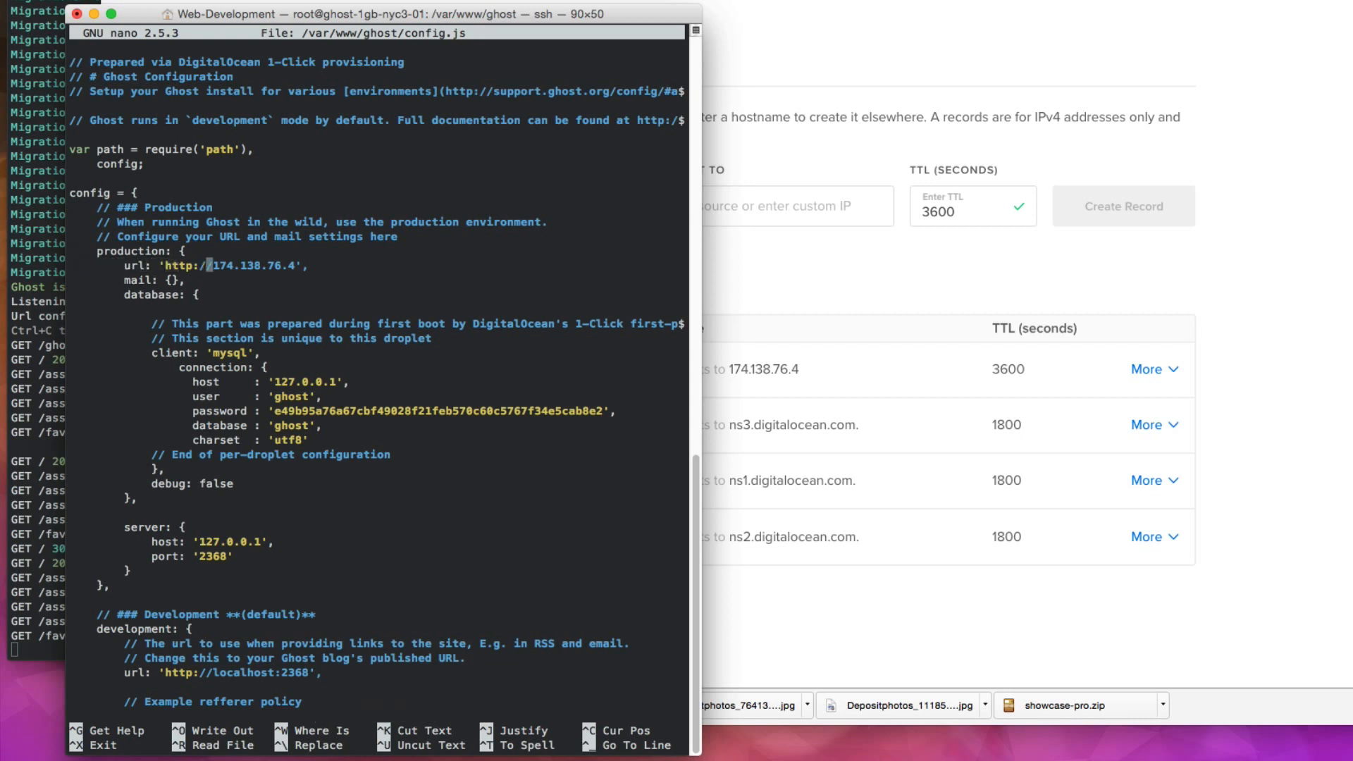
pyautogui.press('Right')
pyautogui.press('Right')
pyautogui.press('Right')
pyautogui.press('Right')
pyautogui.press('Right')
pyautogui.press('Right')
pyautogui.press('Right')
pyautogui.press('Right')
pyautogui.press('Right')
pyautogui.press('Right')
pyautogui.press('BackSpace')
pyautogui.press('BackSpace')
pyautogui.press('BackSpace')
pyautogui.press('BackSpace')
pyautogui.press('BackSpace')
pyautogui.press('BackSpace')
pyautogui.press('BackSpace')
pyautogui.press('BackSpace')
pyautogui.press('BackSpace')
pyautogui.press('BackSpace')
pyautogui.press('BackSpace')
pyautogui.press('BackSpace')
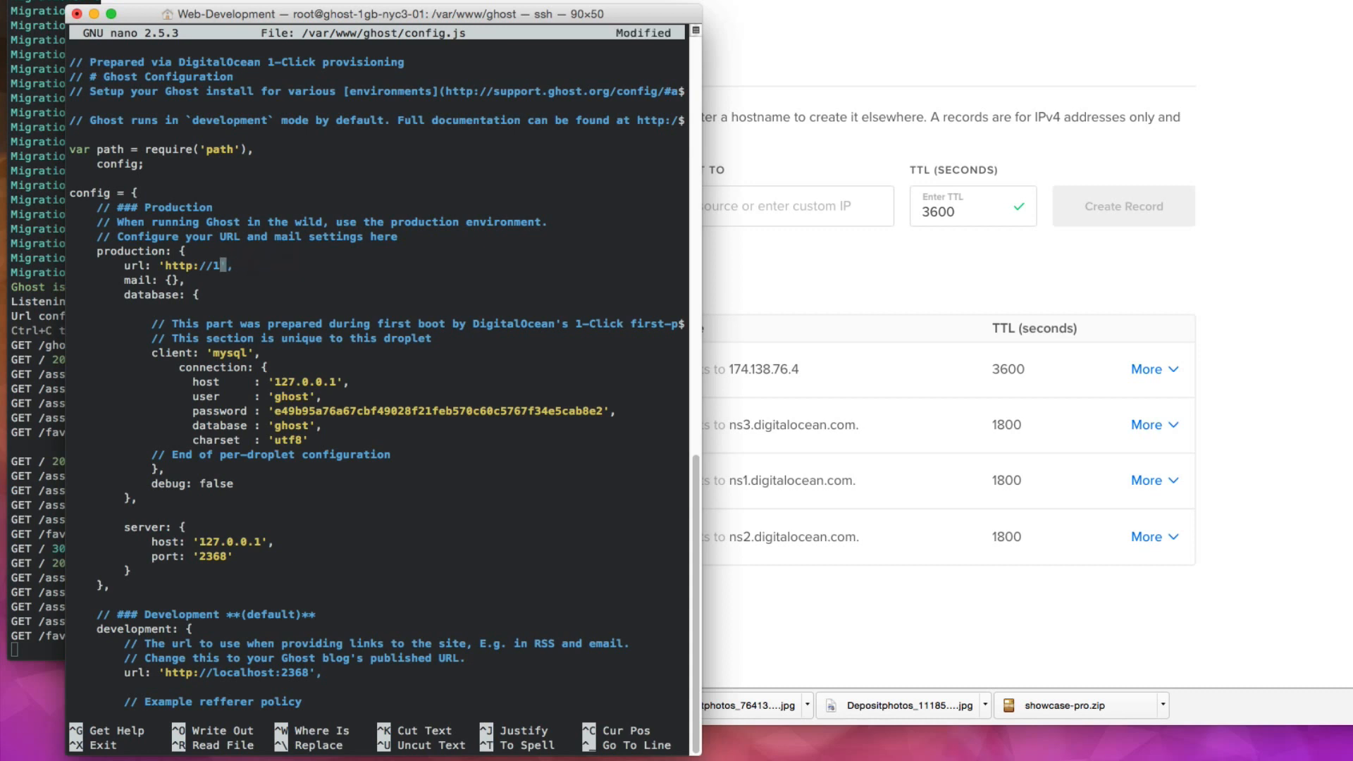
pyautogui.write('despotrobot.com')
pyautogui.press('Down')
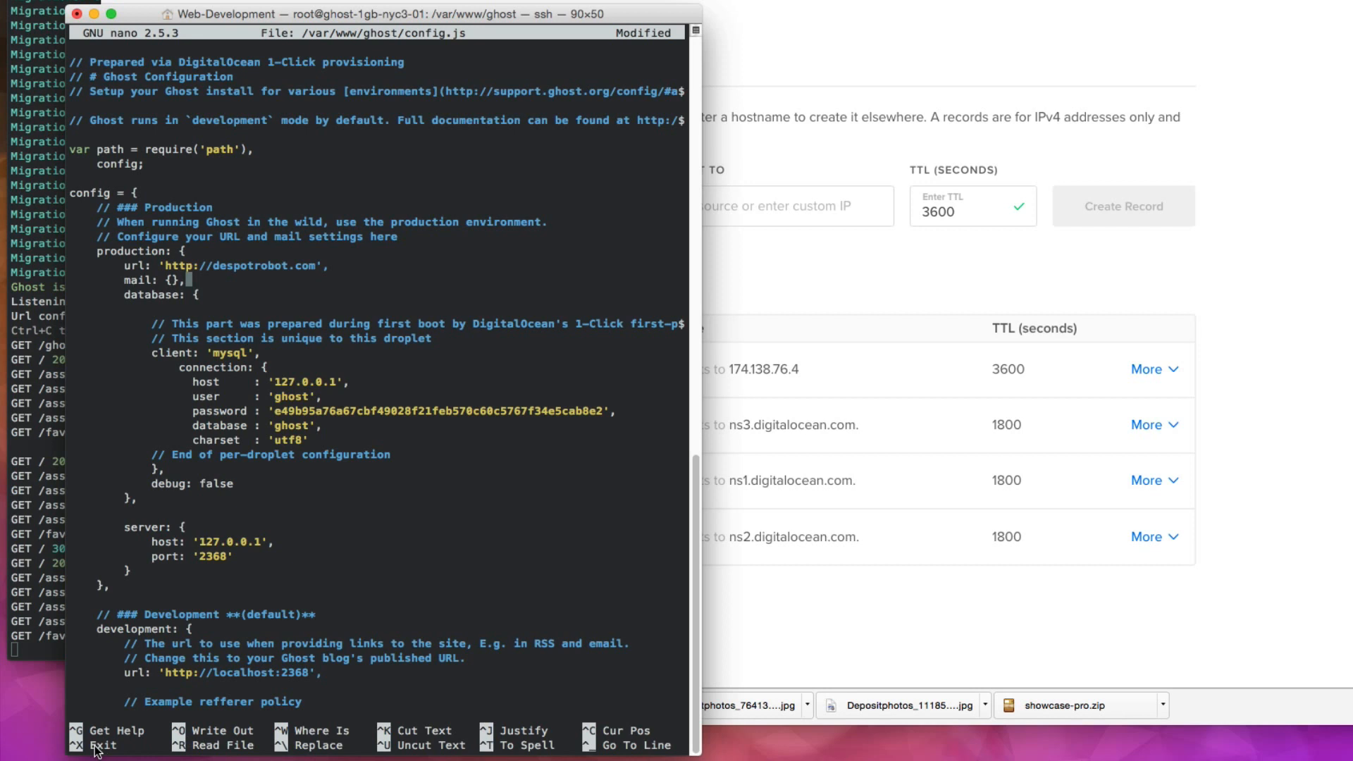
pyautogui.hotkey('ctrl', 'x')
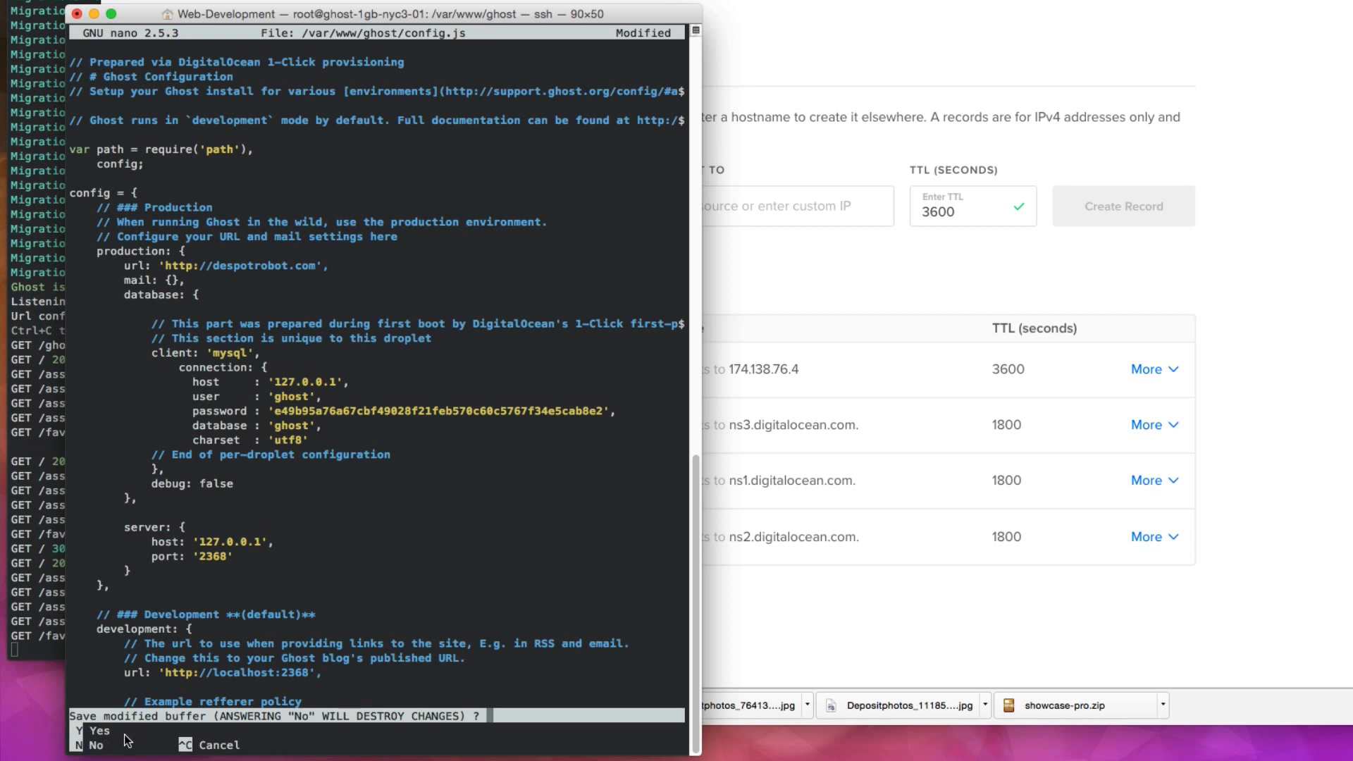
pyautogui.press('y')
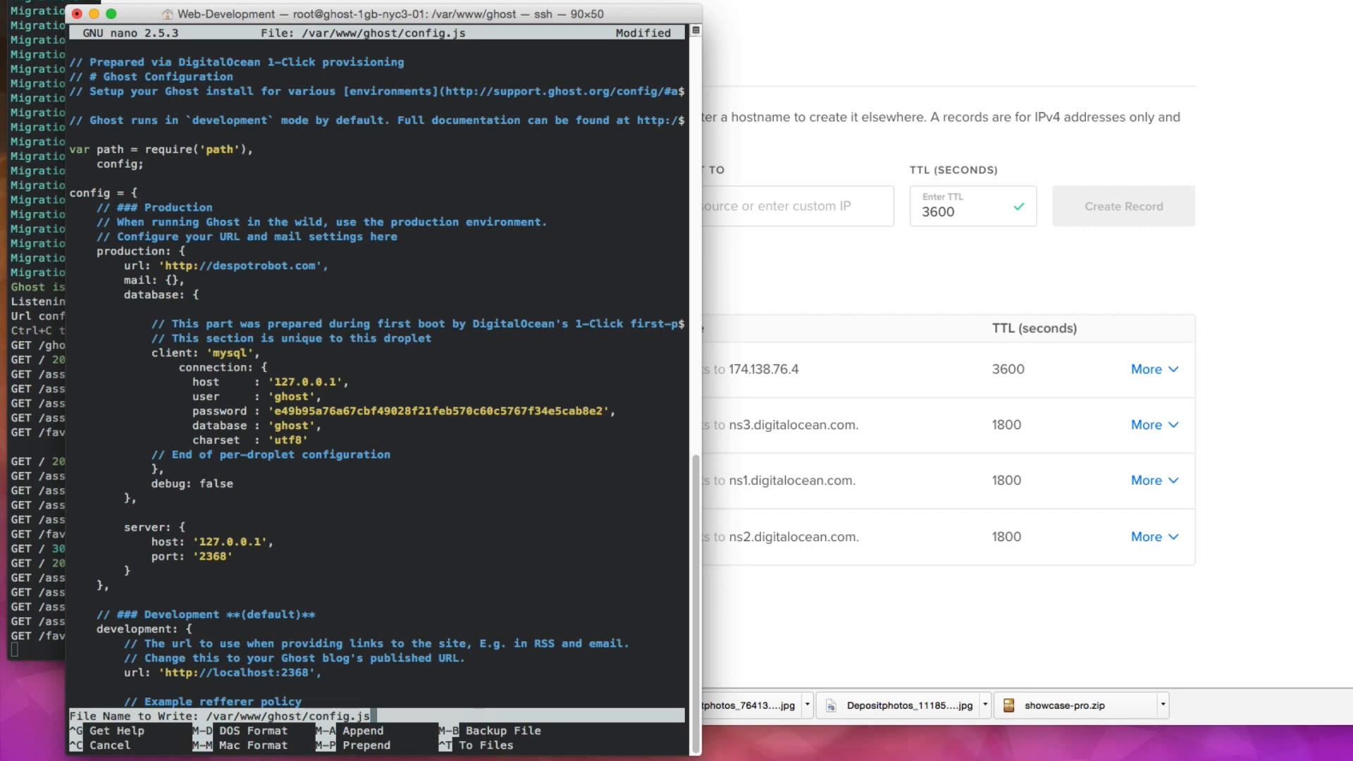
pyautogui.press('Return')
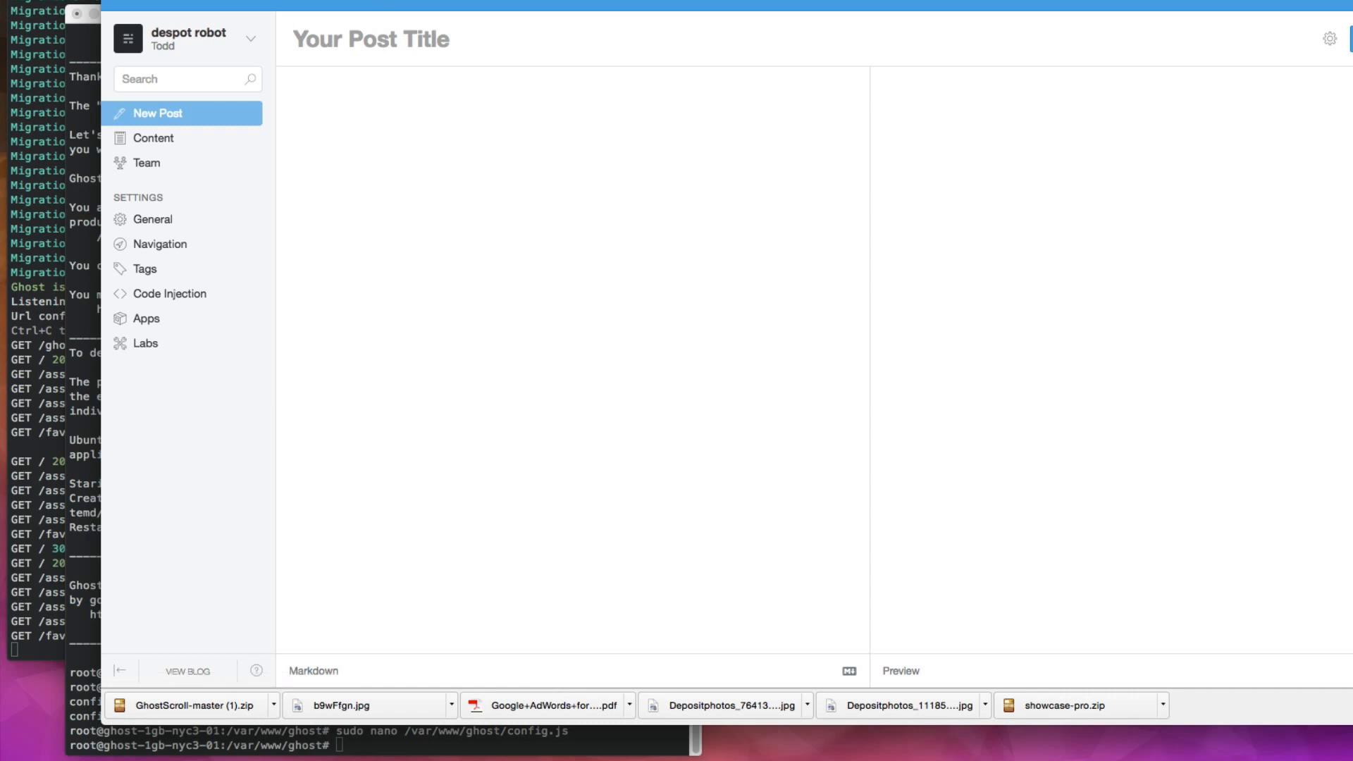
# Step: Restart the Ghost service on the droplet with sudo service ghost restart
pyautogui.click(185, 673)
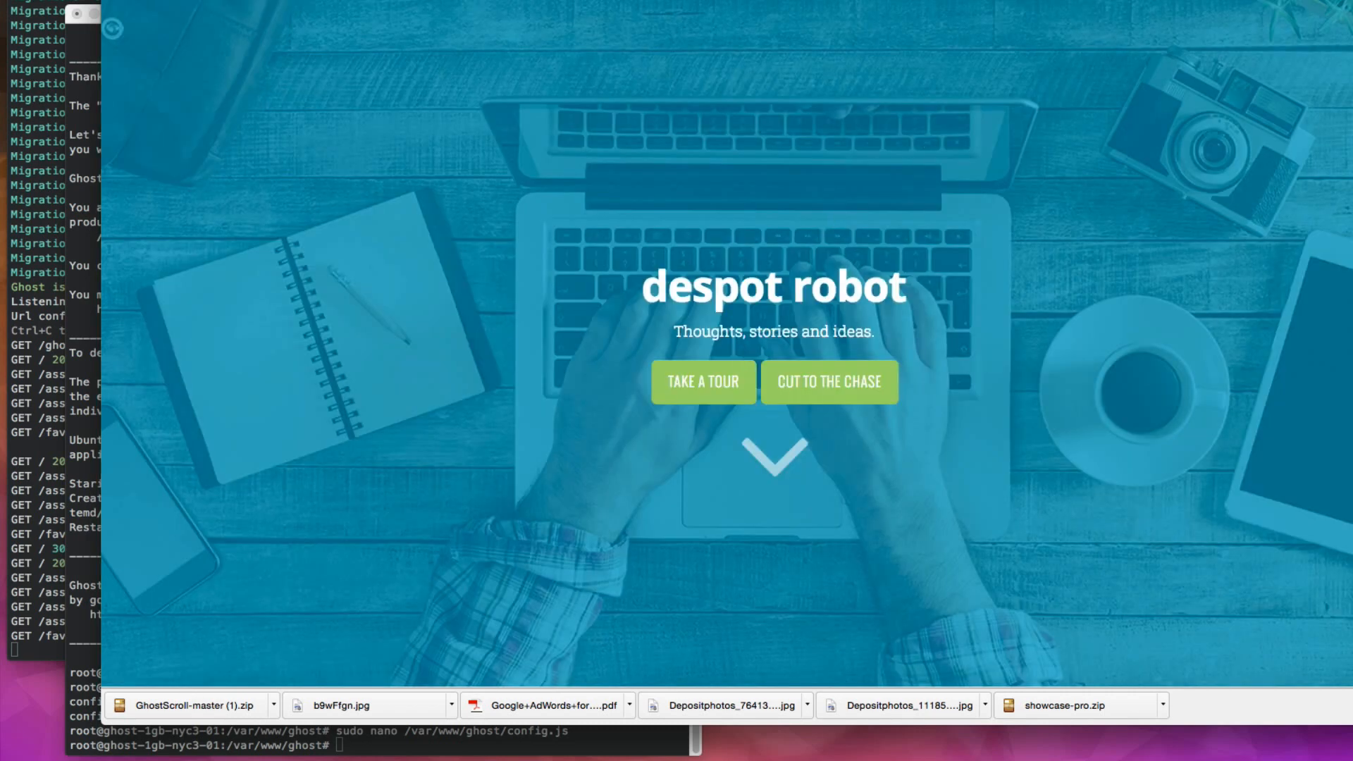
pyautogui.click(650, 743)
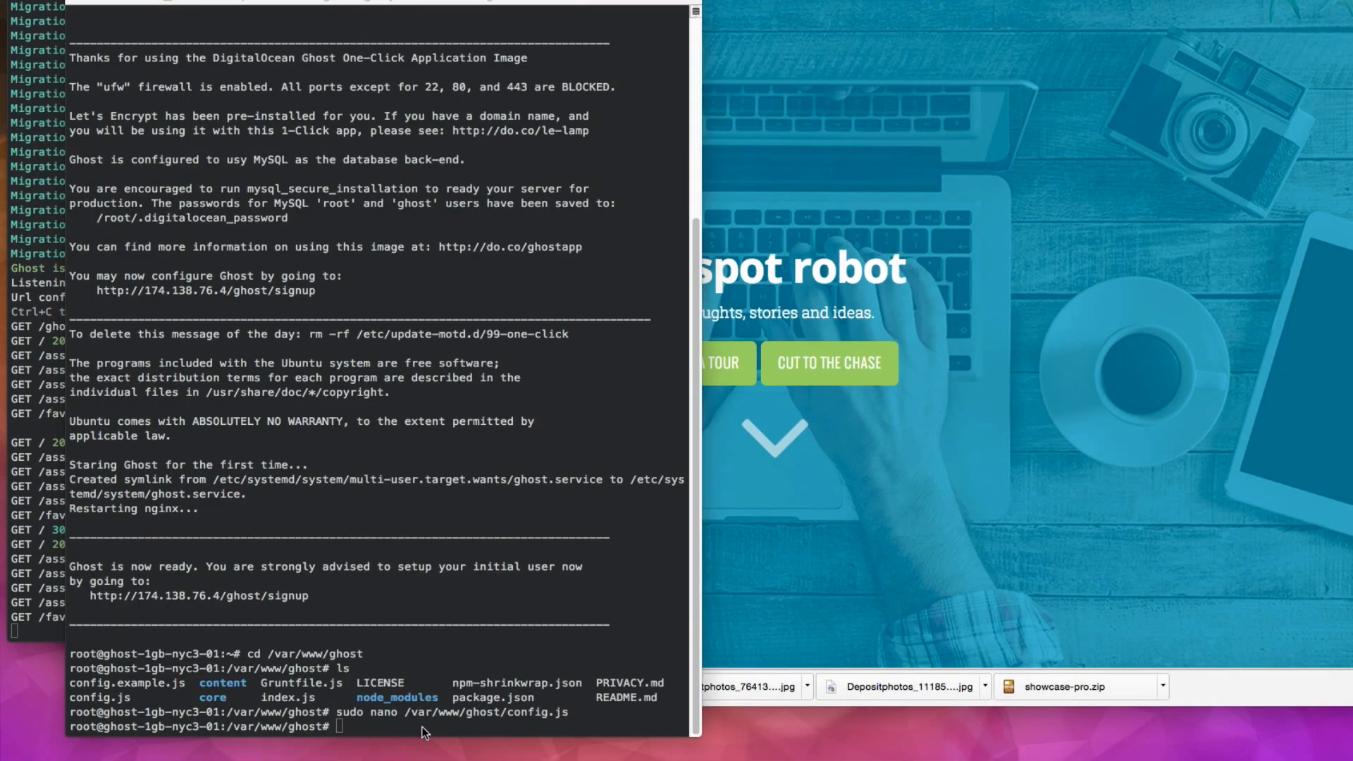
pyautogui.click(350, 728)
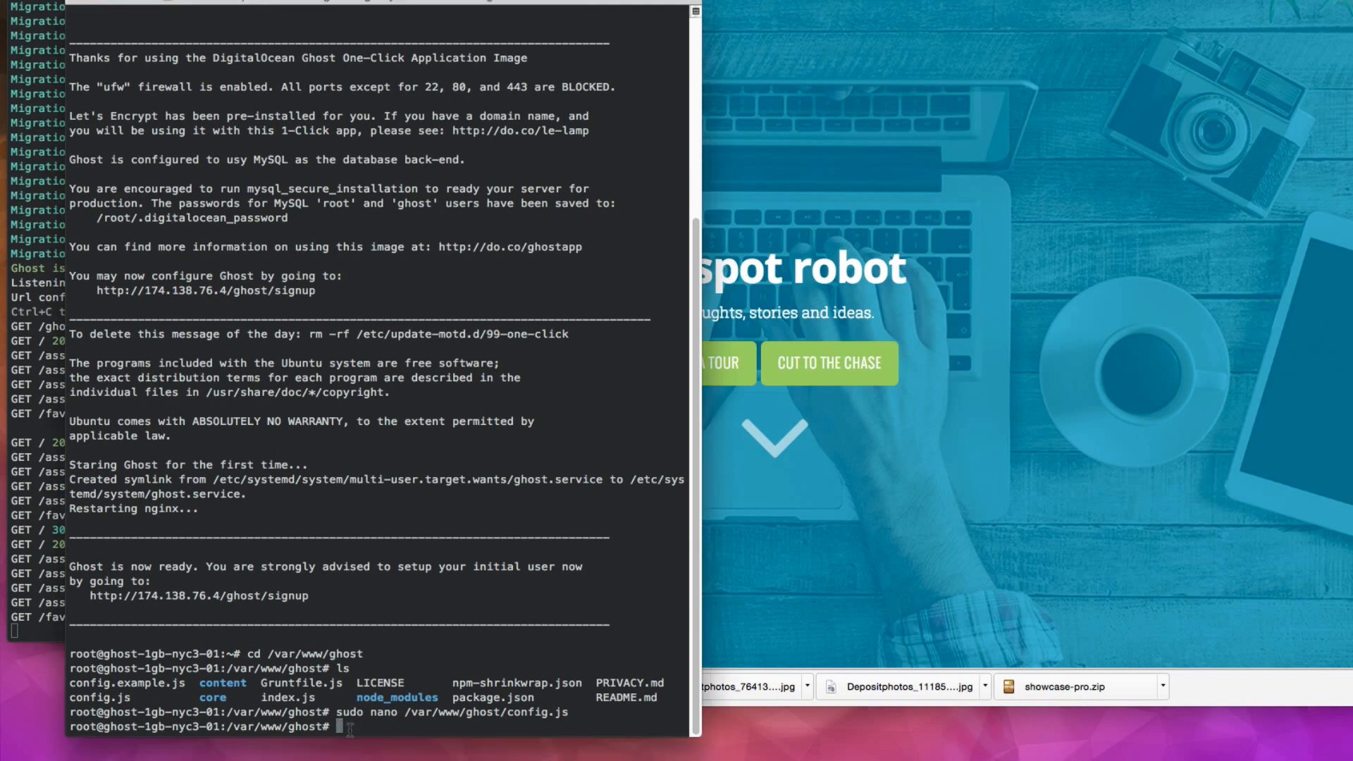
pyautogui.press('super+v')
pyautogui.press('Return')
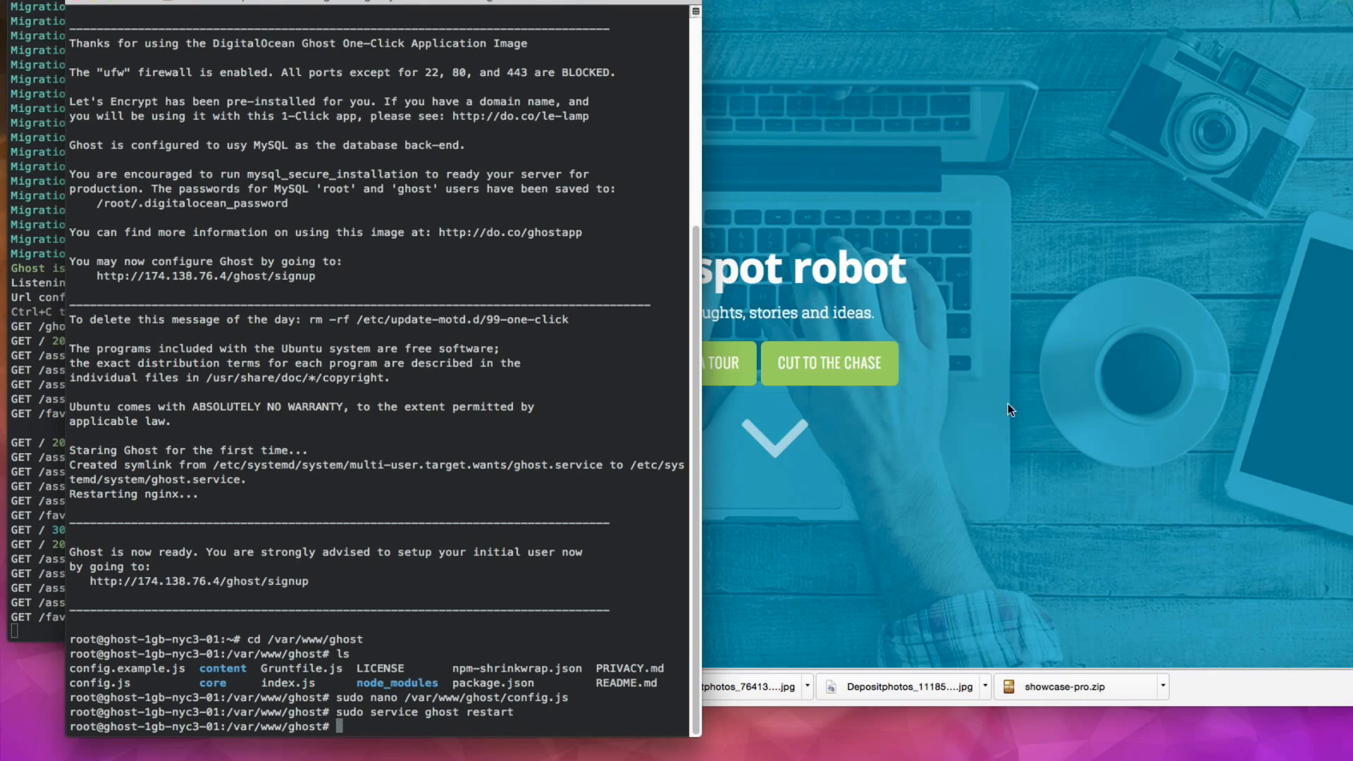
# Step: Open despotrobot.com/ghost in the browser and sign in to the Ghost admin
pyautogui.click(1082, 365)
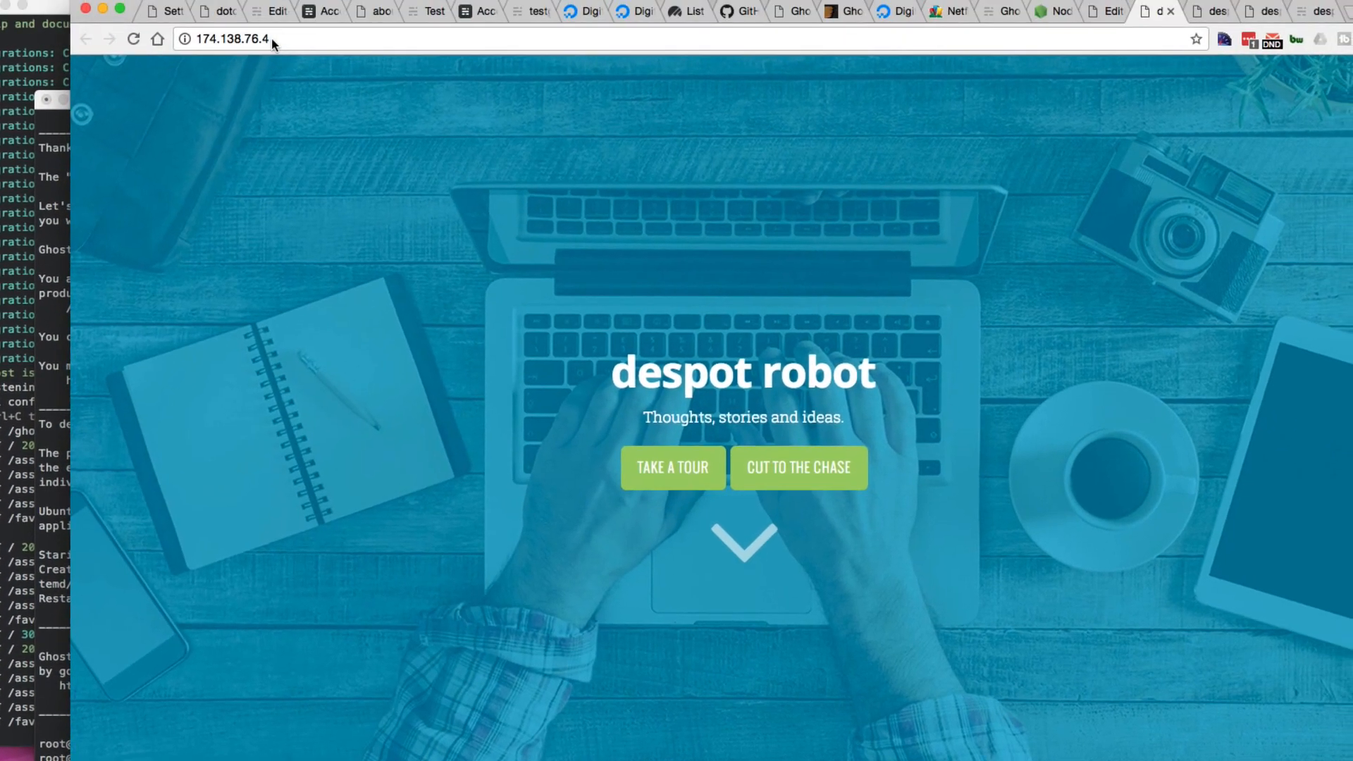
pyautogui.click(272, 36)
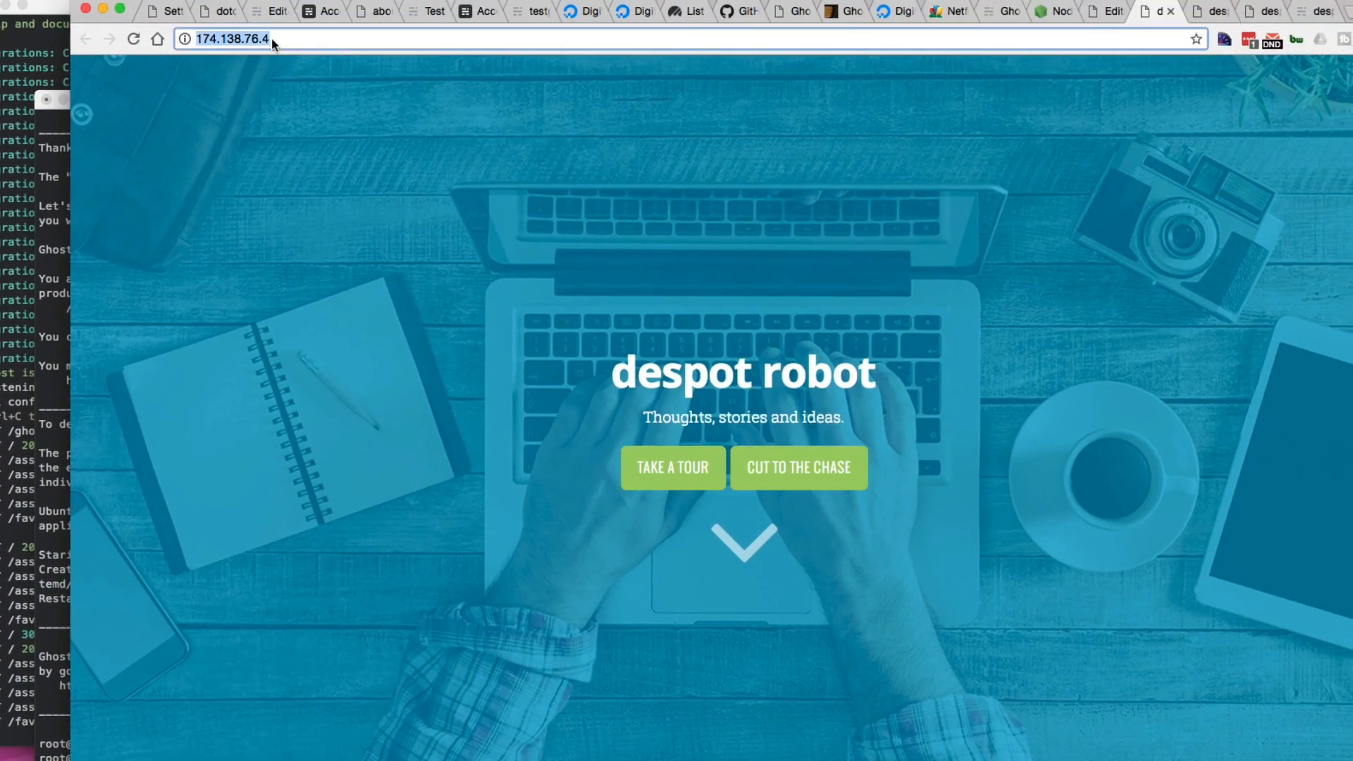
pyautogui.write('des')
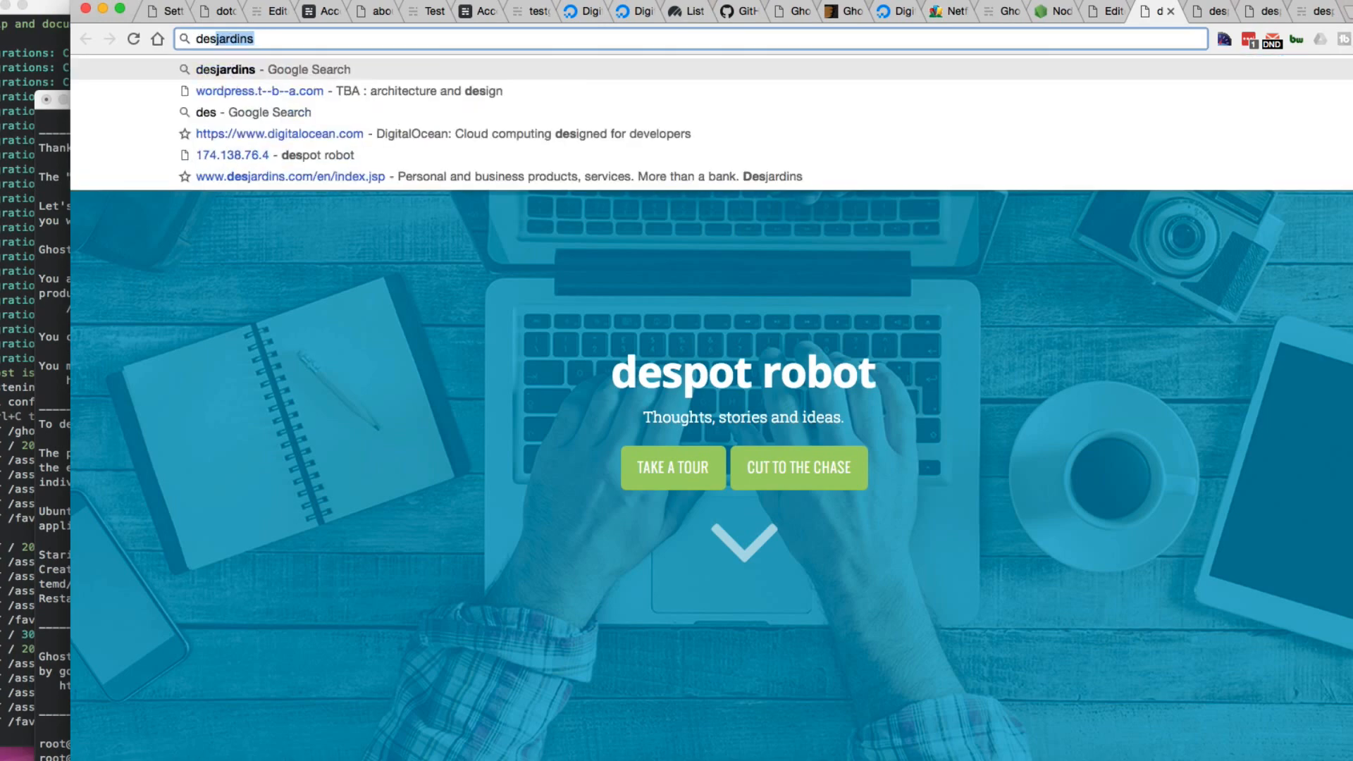
pyautogui.write('pot')
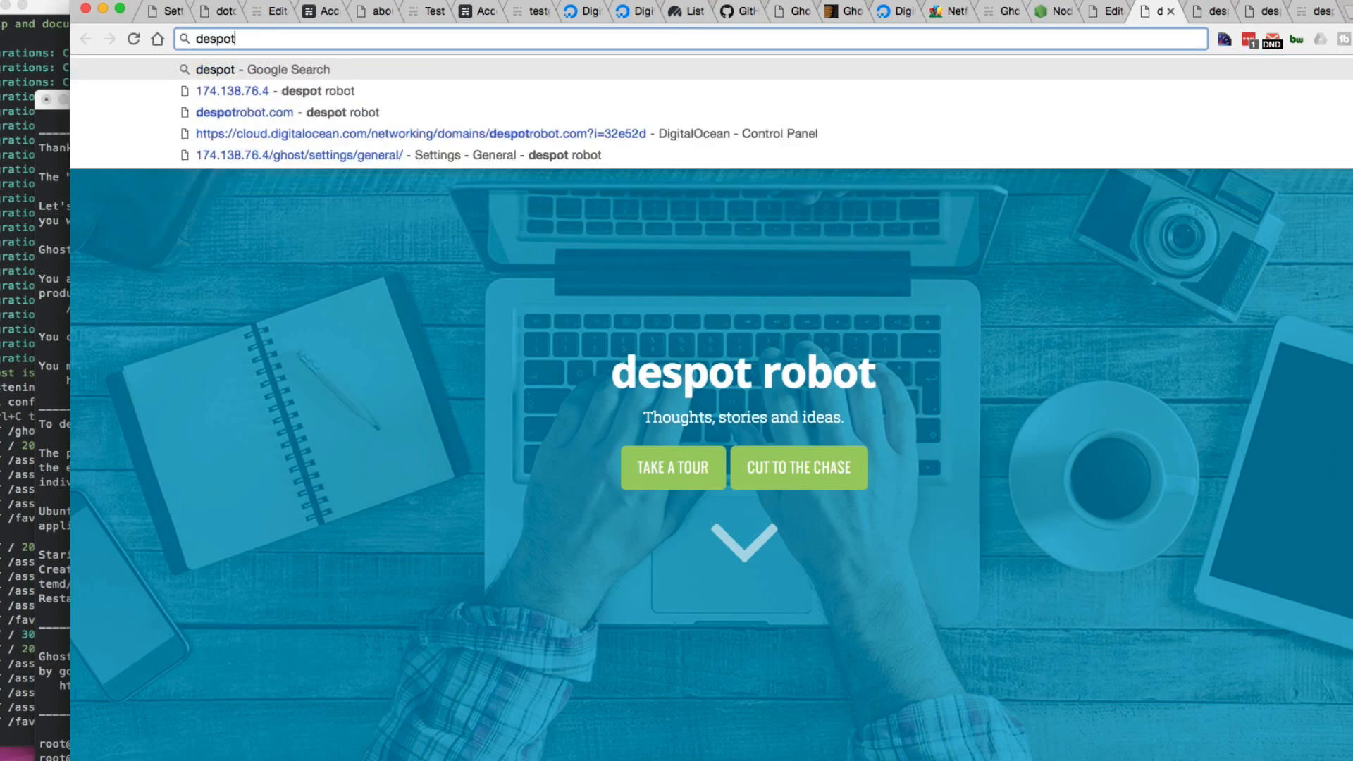
pyautogui.write('robot.c')
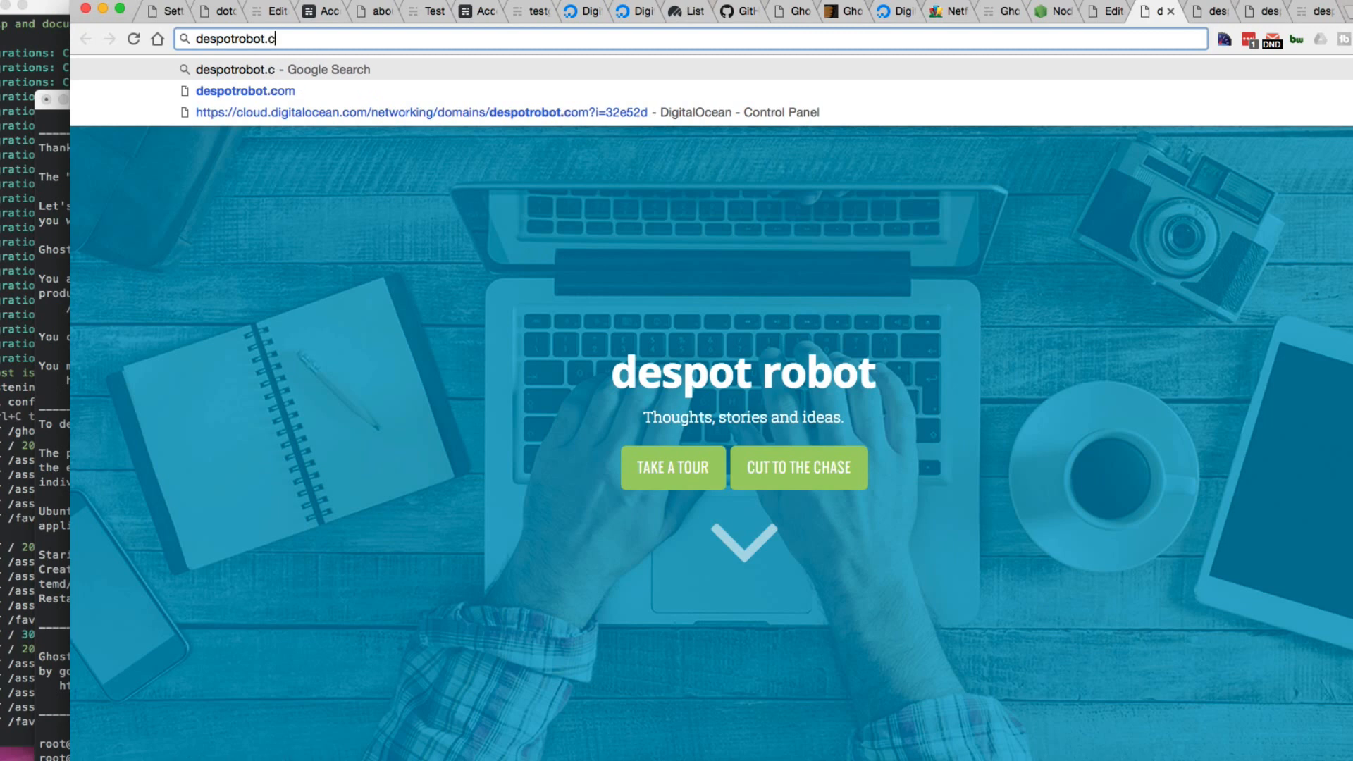
pyautogui.write('om/ghost')
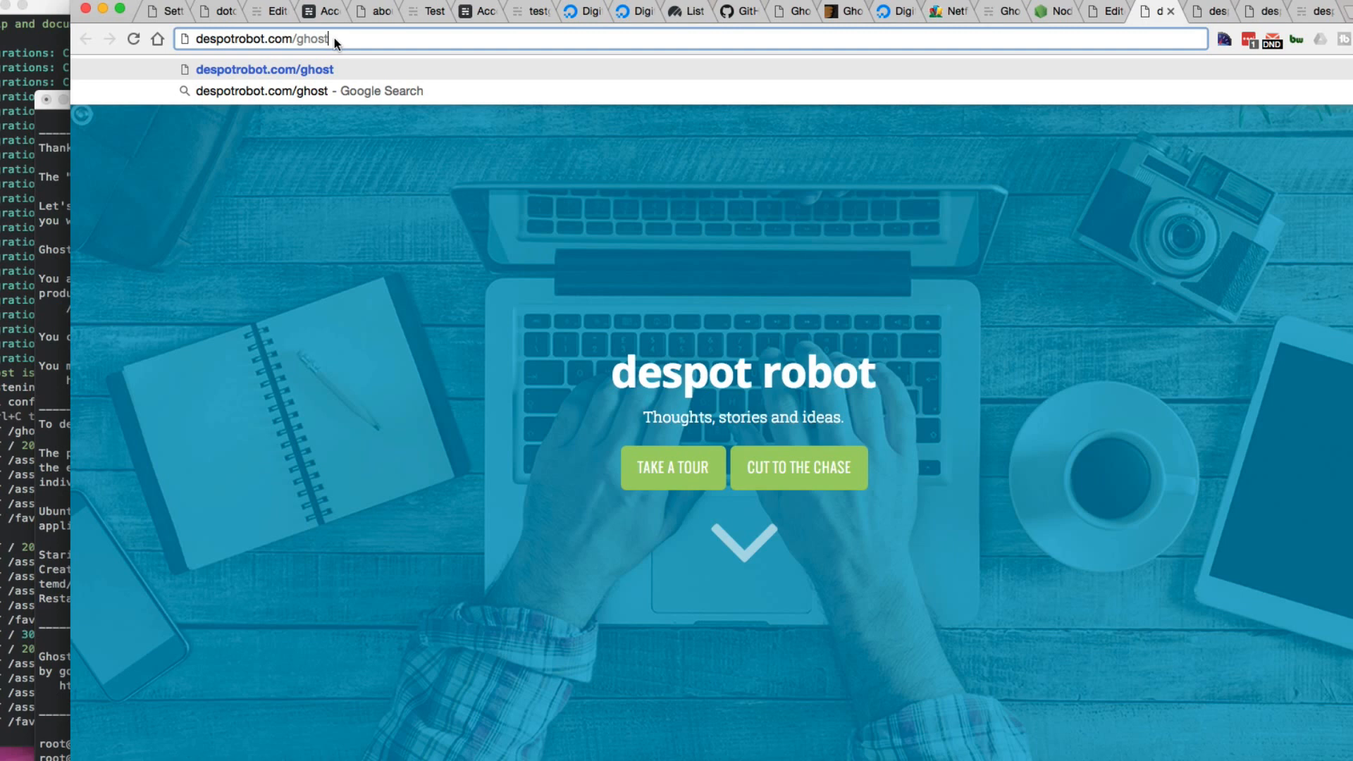
pyautogui.press('Return')
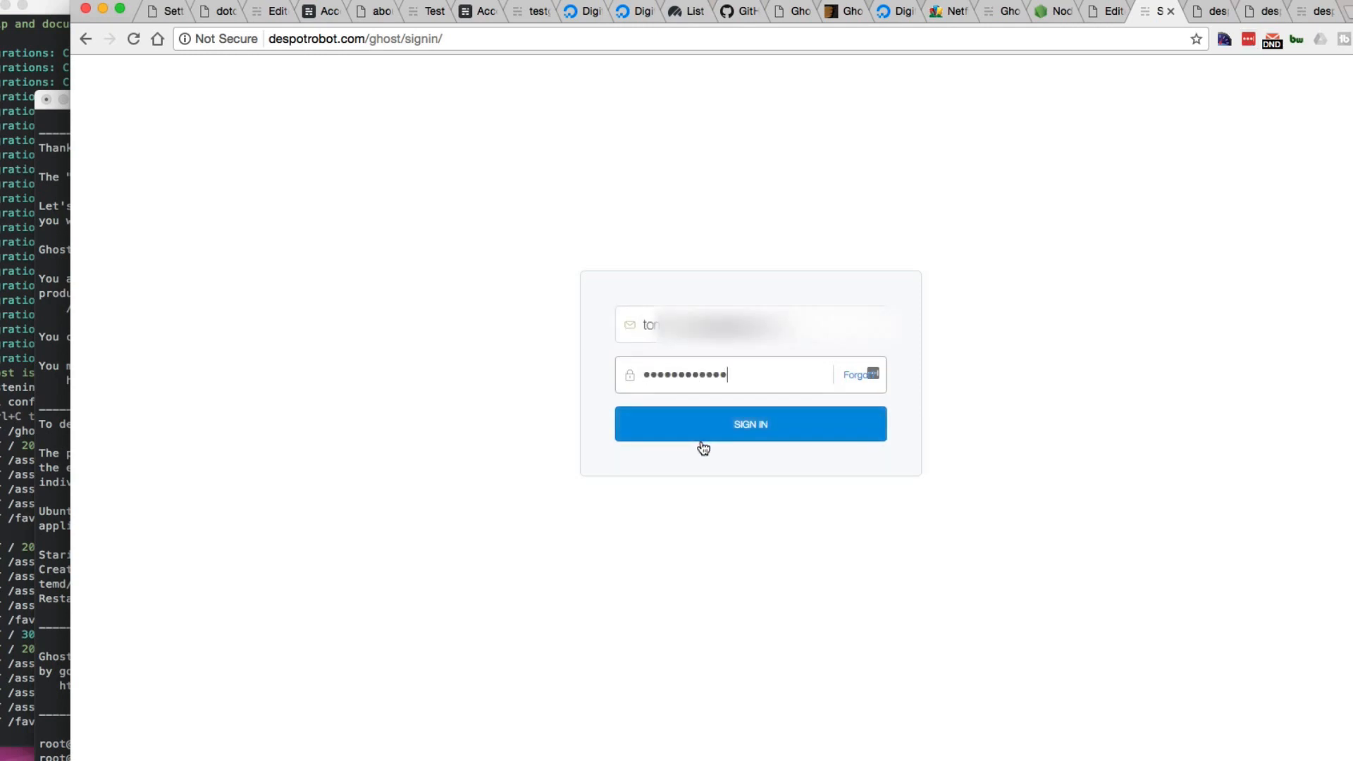
pyautogui.click(784, 424)
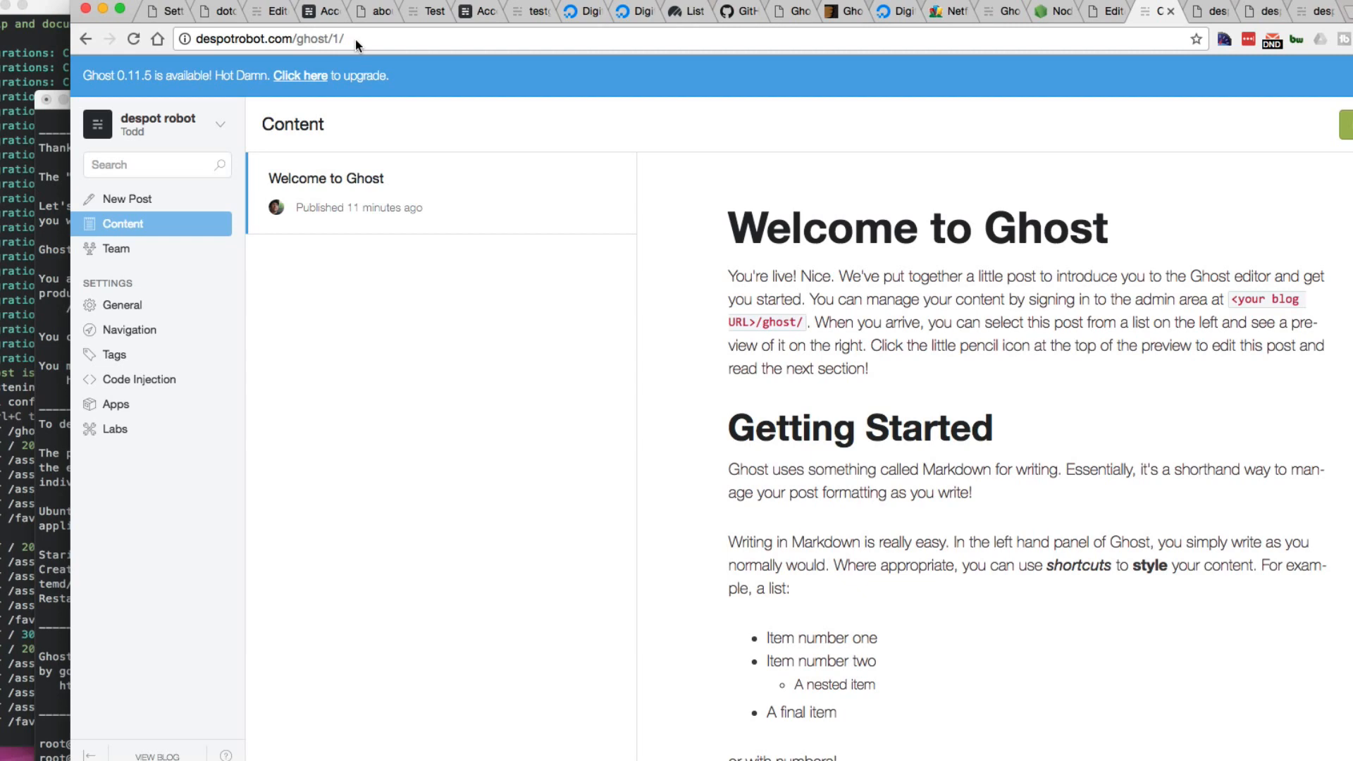
pyautogui.click(323, 12)
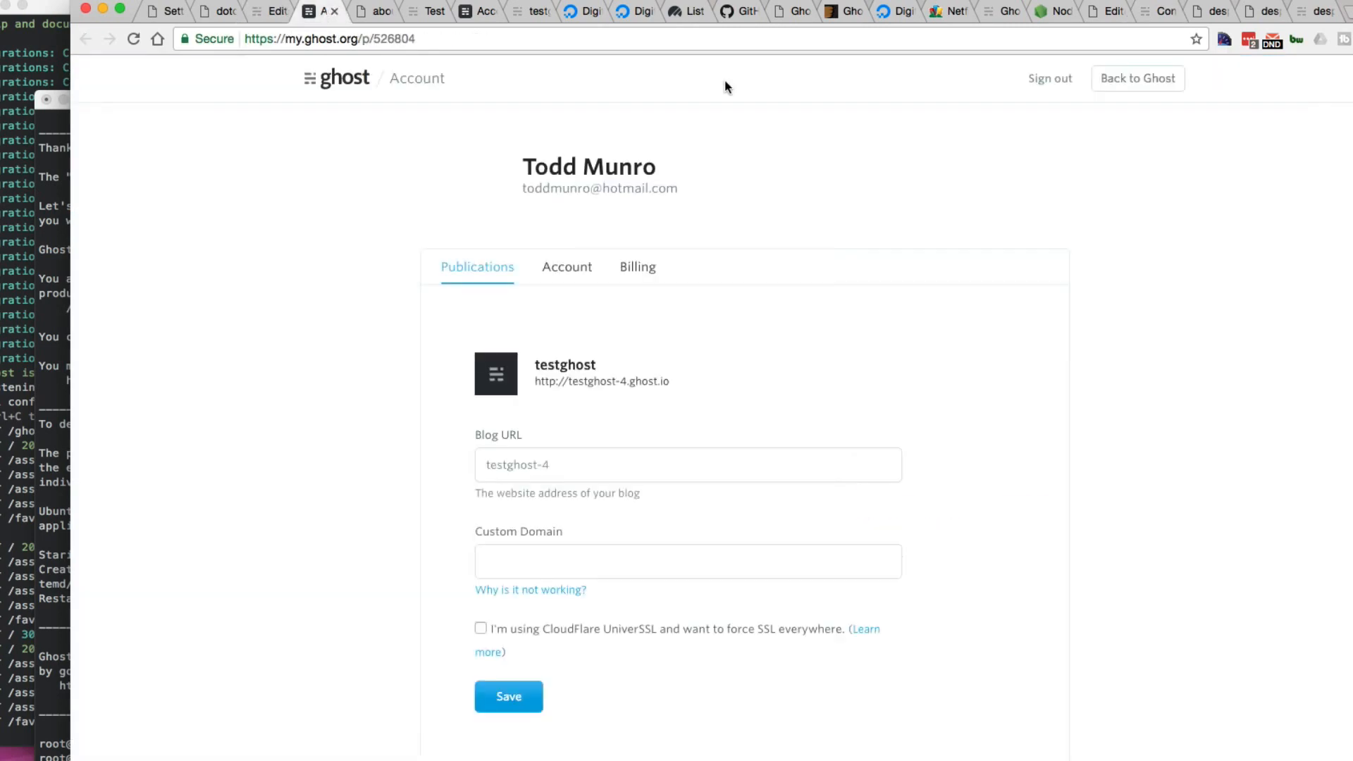
pyautogui.click(626, 12)
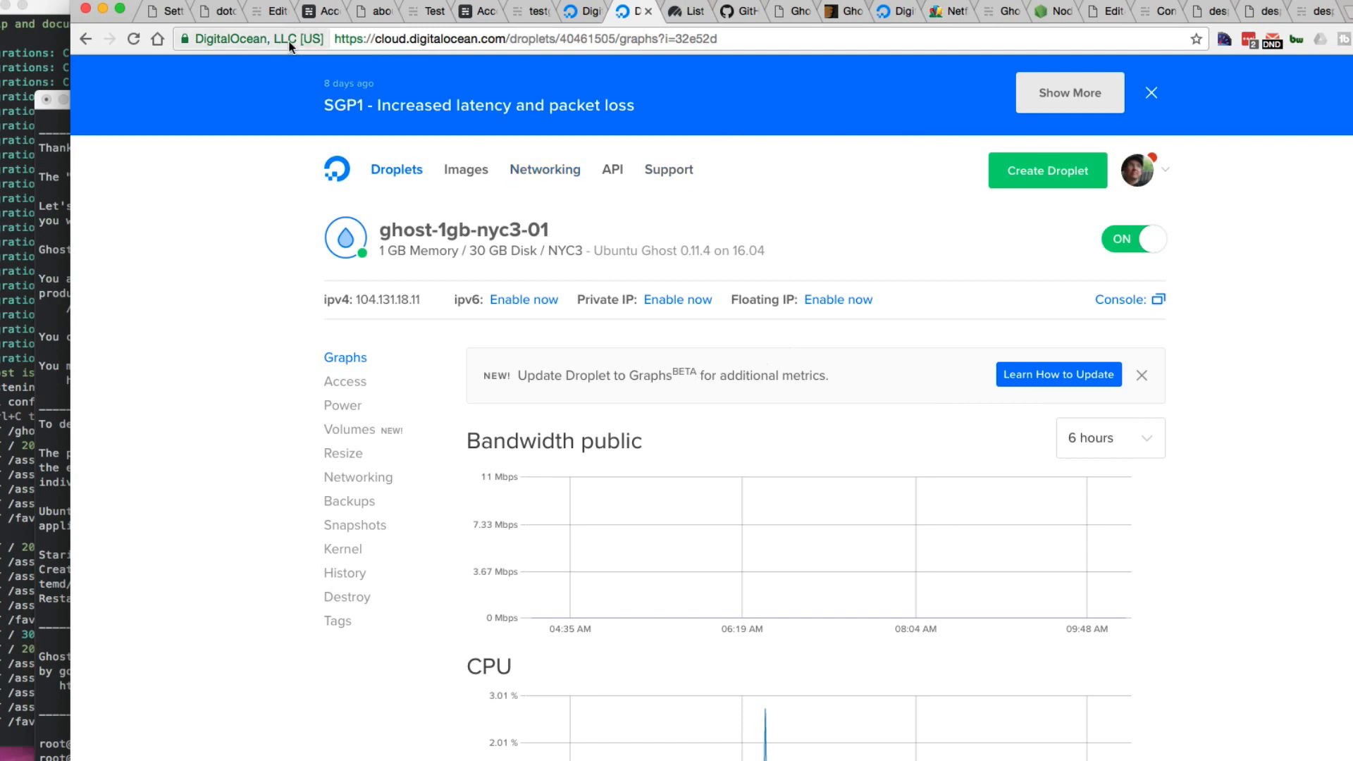
pyautogui.click(314, 12)
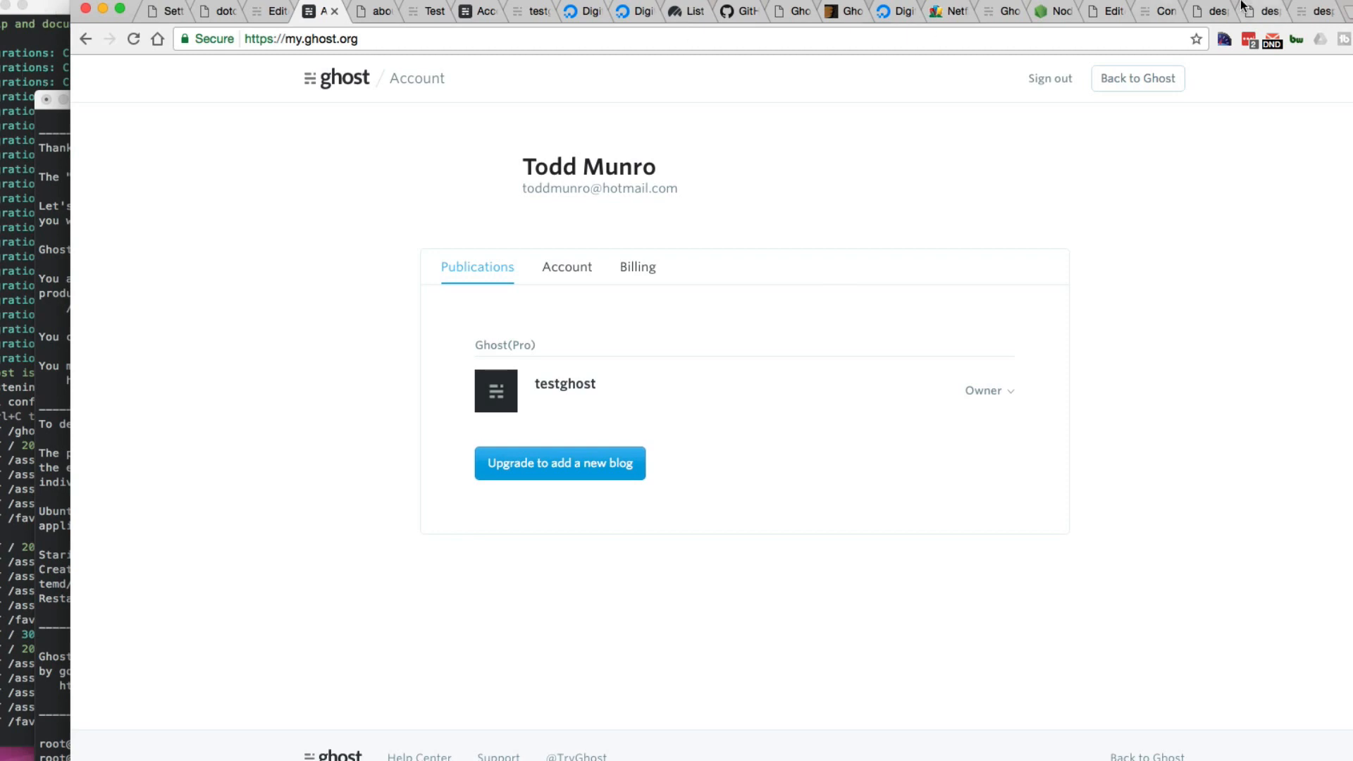
pyautogui.click(1126, 13)
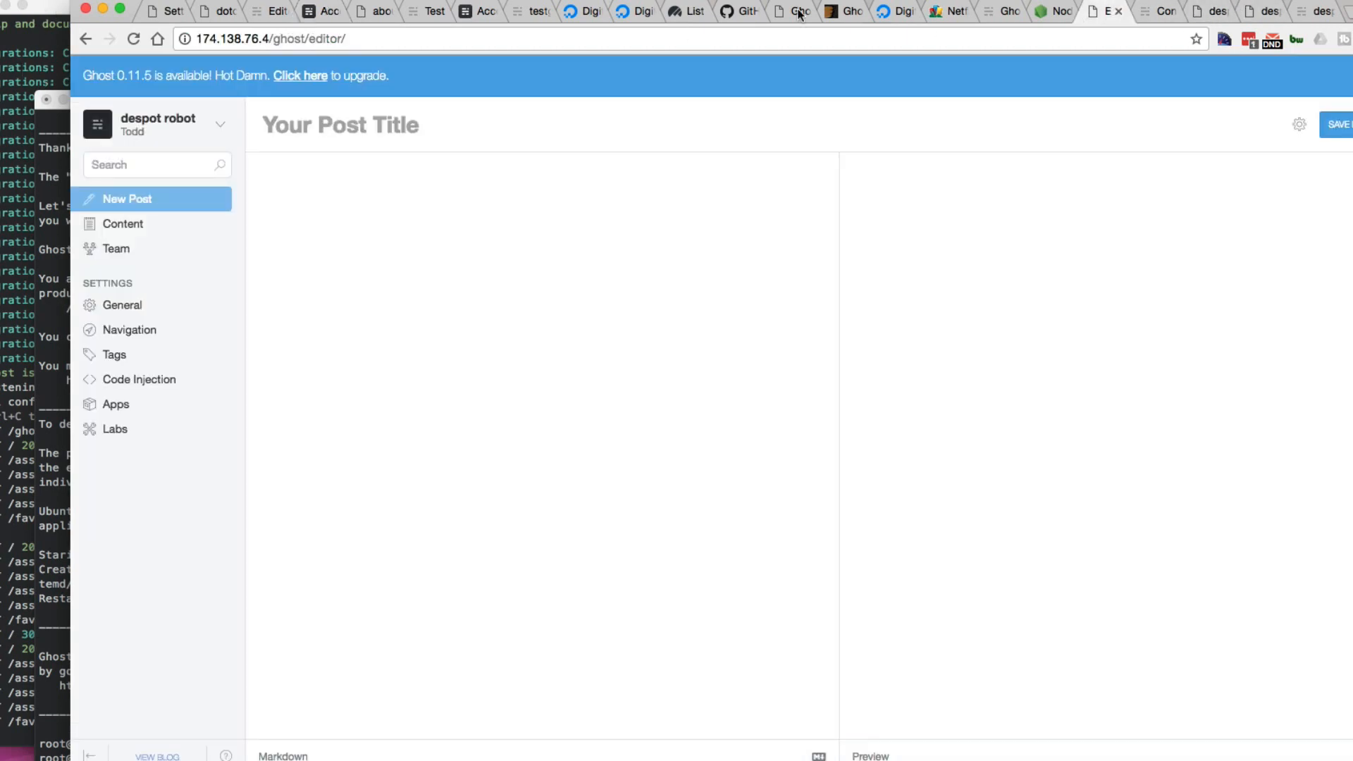
pyautogui.click(20, 5)
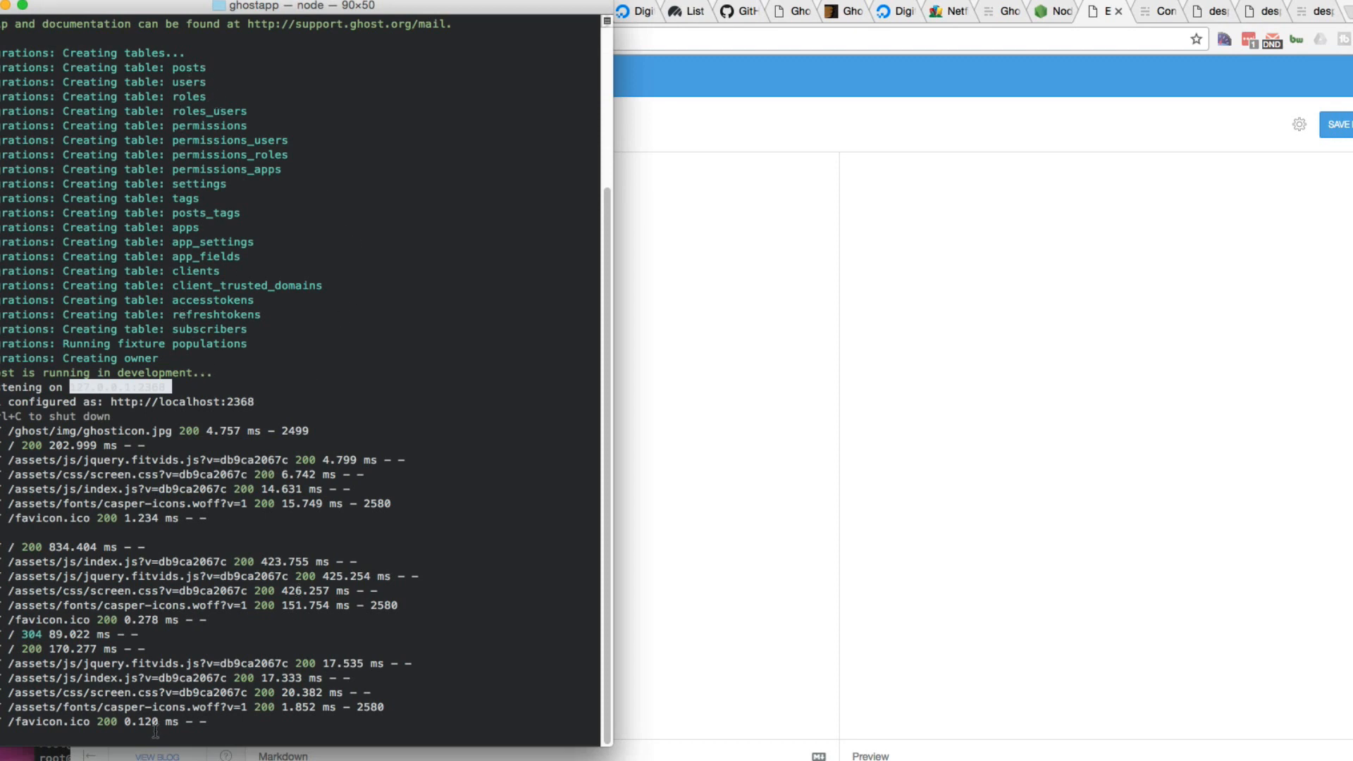
pyautogui.moveTo(258, 402); pyautogui.dragTo(111, 403)
pyautogui.press('super+c')
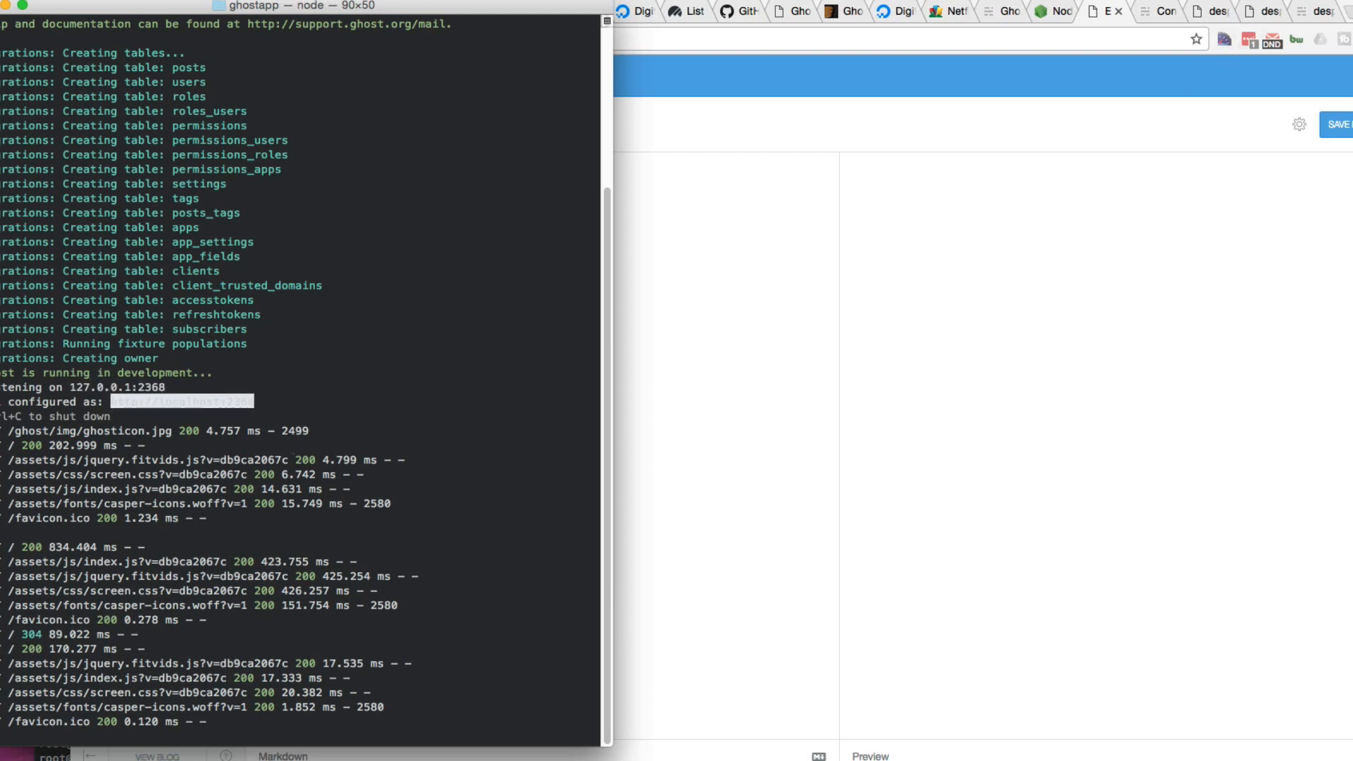
pyautogui.click(792, 42)
pyautogui.press('super+t')
pyautogui.press('super+v')
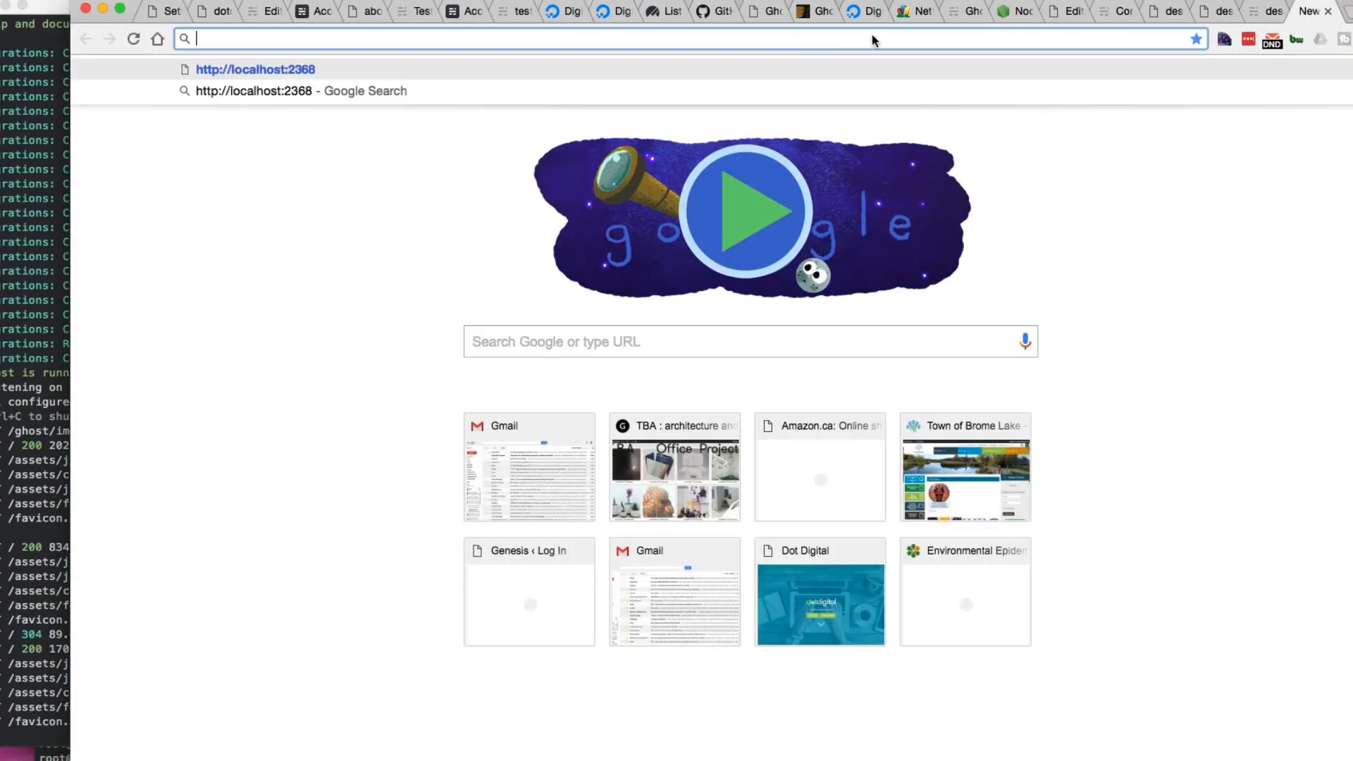
pyautogui.press('Return')
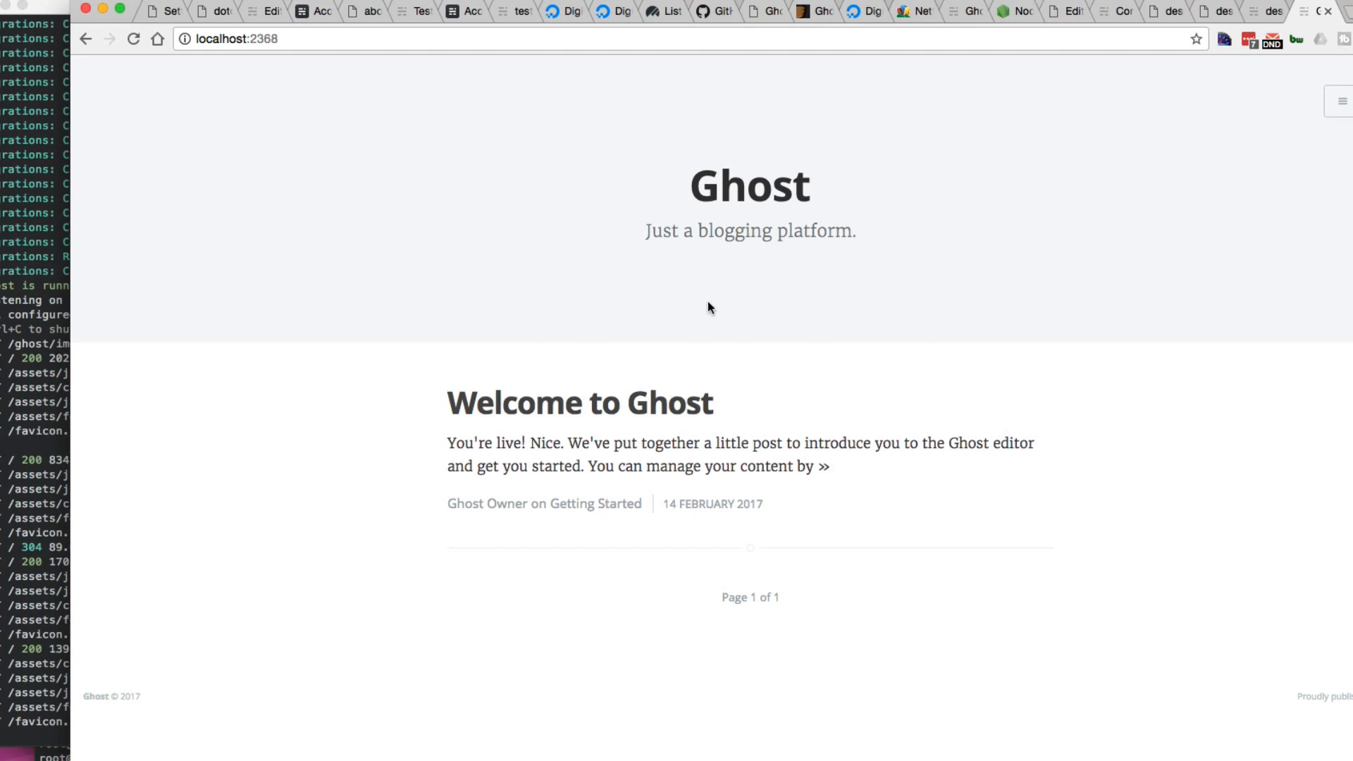
# Step: Switch to the Node.js website tab
pyautogui.click(1005, 12)
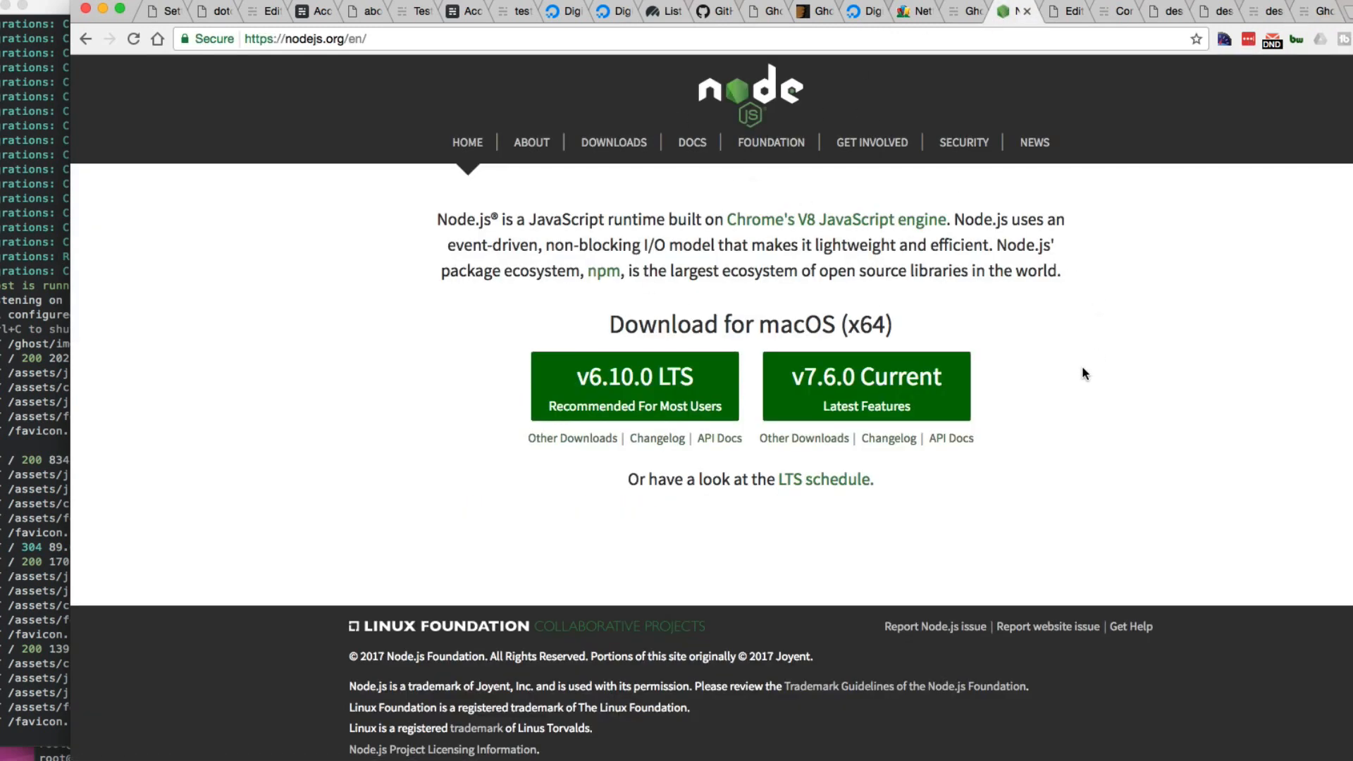